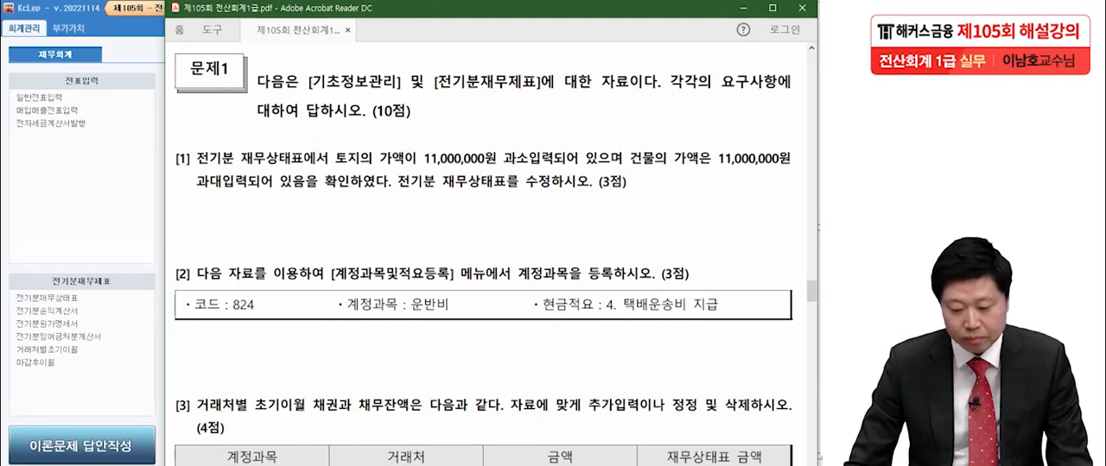
- Open the prior-period balance sheet (전기분재무상태표) in KcLep and check it against question [1] in the exam PDF
{"action": "scroll", "coordinate": [492, 260], "scroll_direction": "down", "scroll_amount": 2}
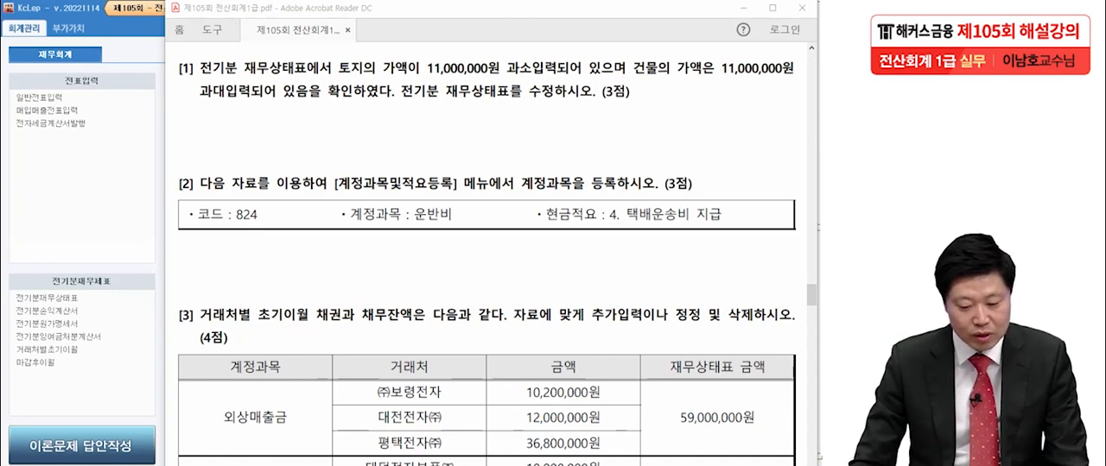
{"action": "left_click", "coordinate": [86, 387]}
{"action": "left_click", "coordinate": [48, 298]}
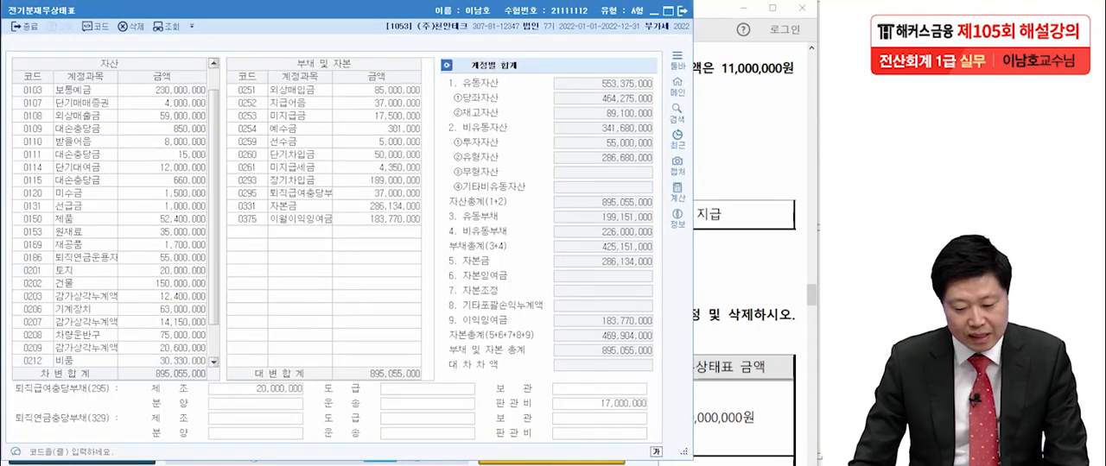
{"action": "key", "text": "alt+Tab"}
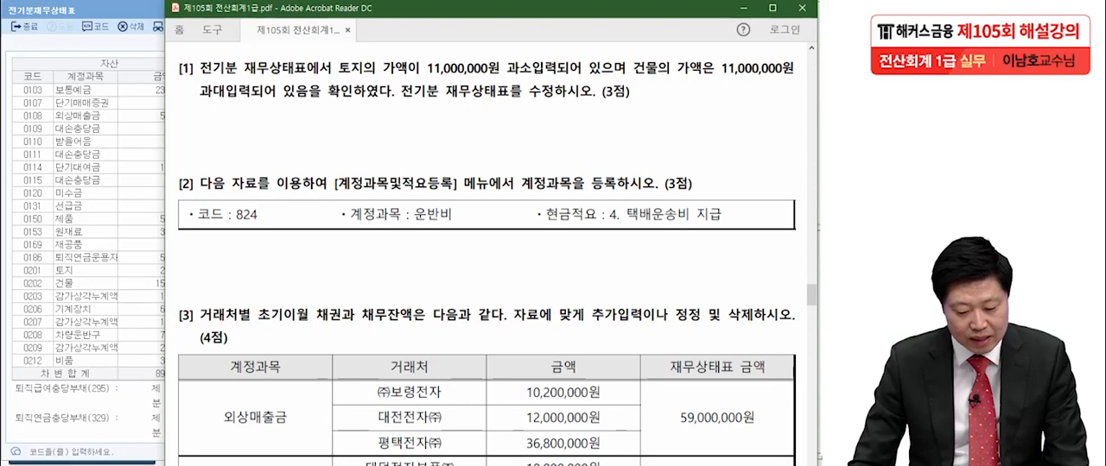
- Set the amount of the land account (0201 토지) to 31,000,000 in the prior-period balance sheet
{"action": "left_click", "coordinate": [151, 270]}
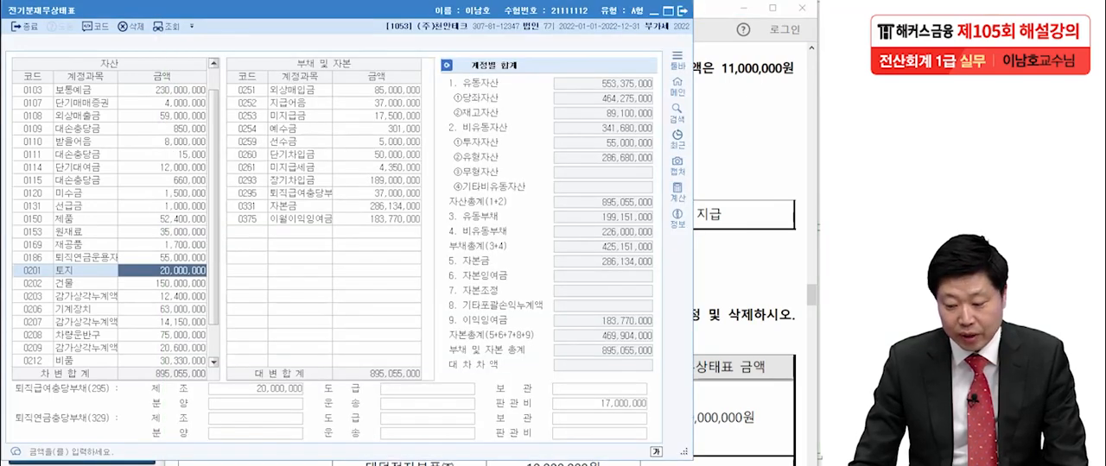
{"action": "key", "text": "alt+Tab"}
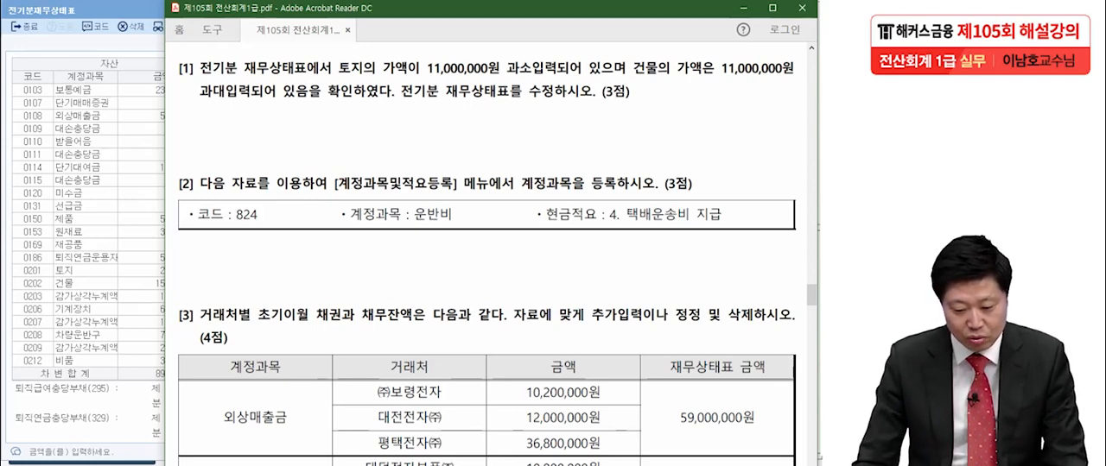
{"action": "left_click", "coordinate": [33, 271]}
{"action": "left_click", "coordinate": [162, 270]}
{"action": "type", "text": "3"}
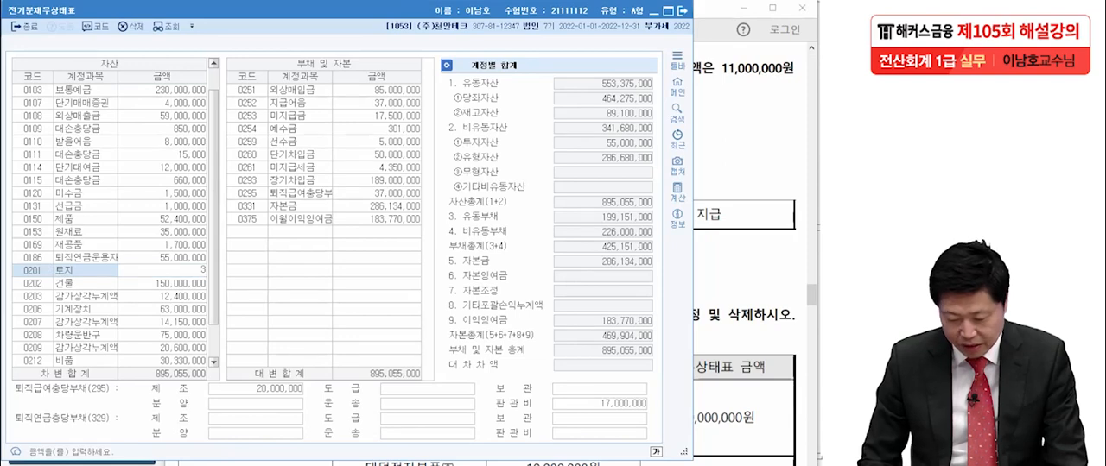
{"action": "type", "text": "1,000,000"}
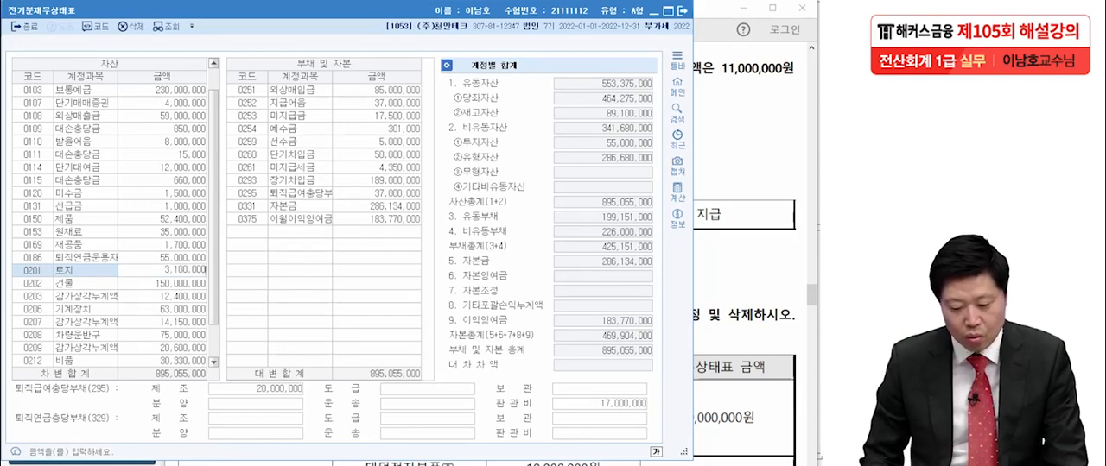
{"action": "key", "text": "Return"}
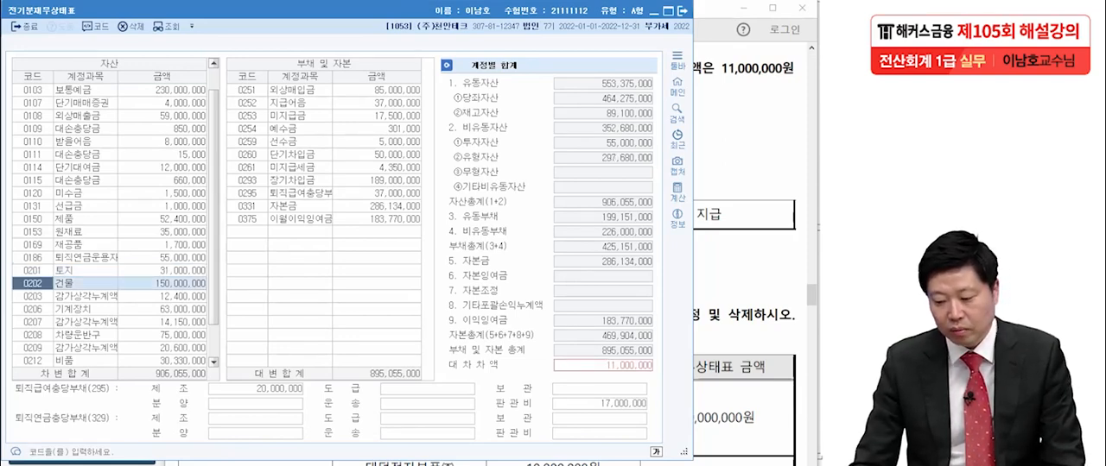
- Set the amount of the building account (0202 건물) to 139,000,000, following the correction in question [1]
{"action": "key", "text": "alt+Tab"}
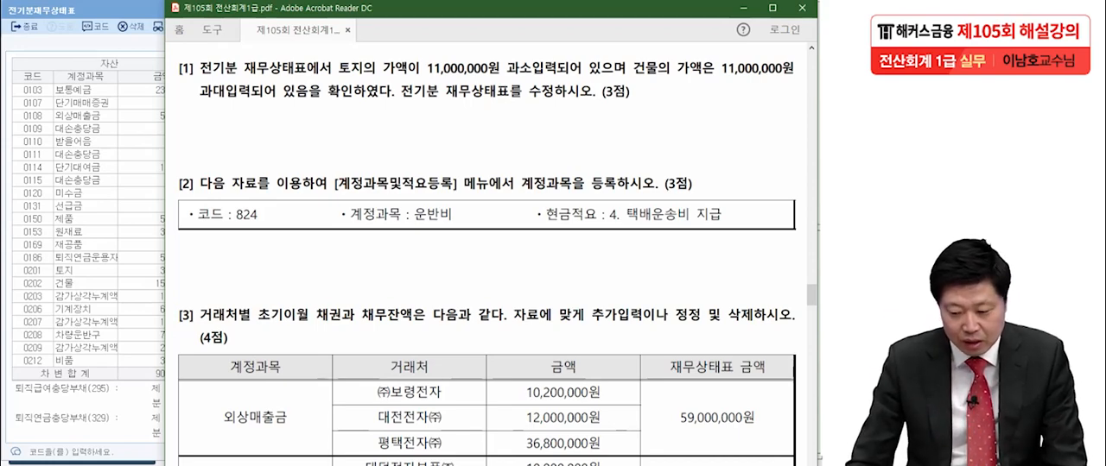
{"action": "left_click", "coordinate": [145, 283]}
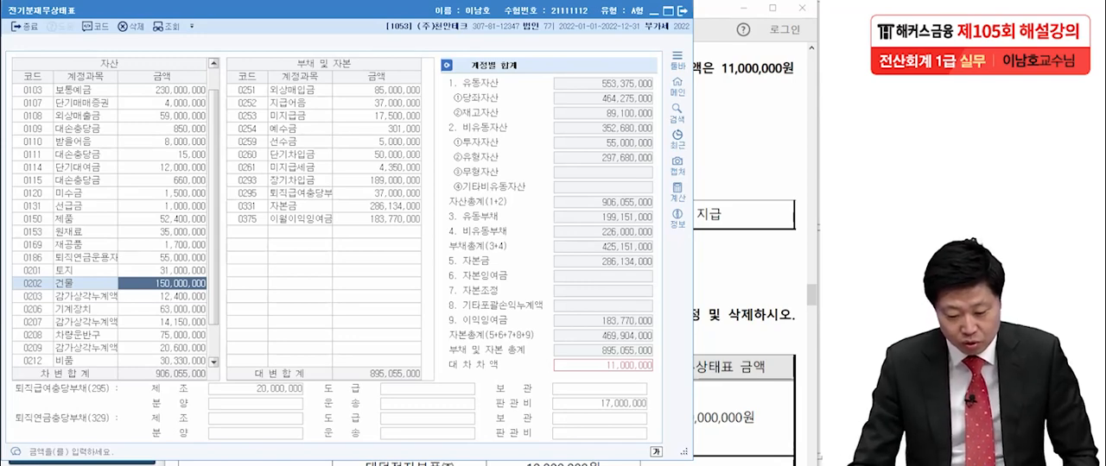
{"action": "type", "text": "139"}
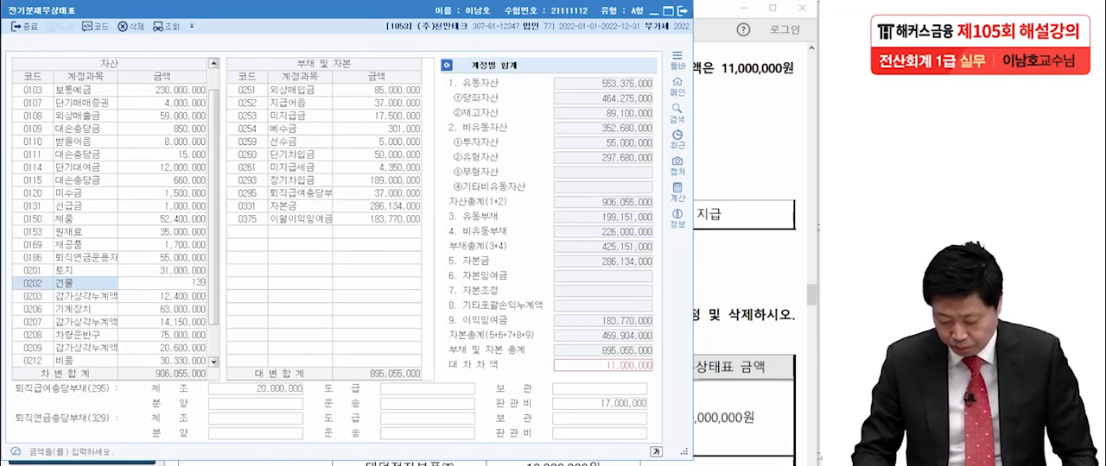
{"action": "type", "text": ",00"}
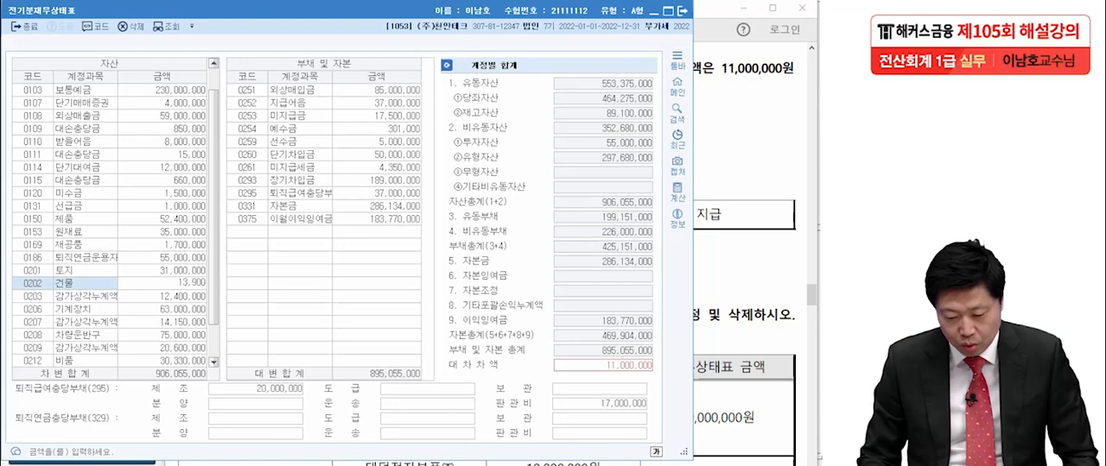
{"action": "type", "text": "0,000"}
{"action": "key", "text": "Return"}
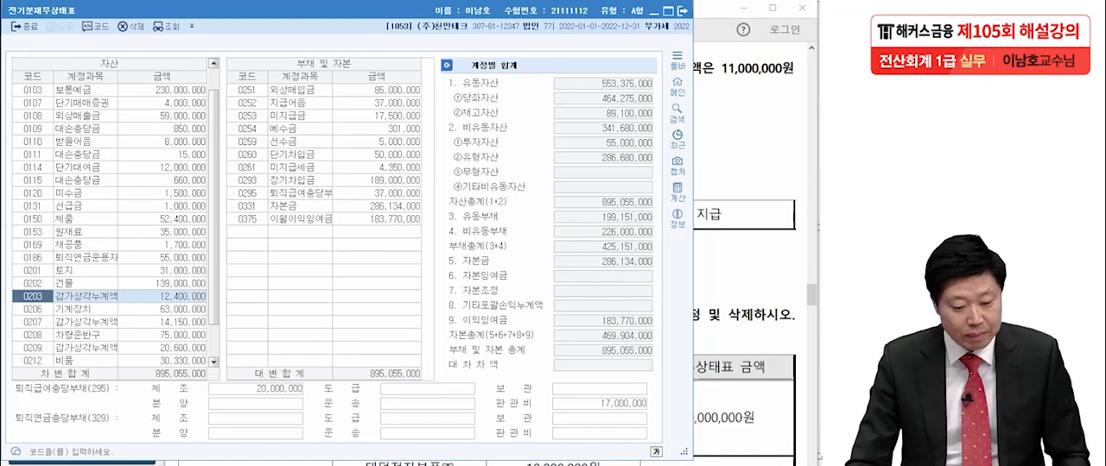
{"action": "key", "text": "Escape"}
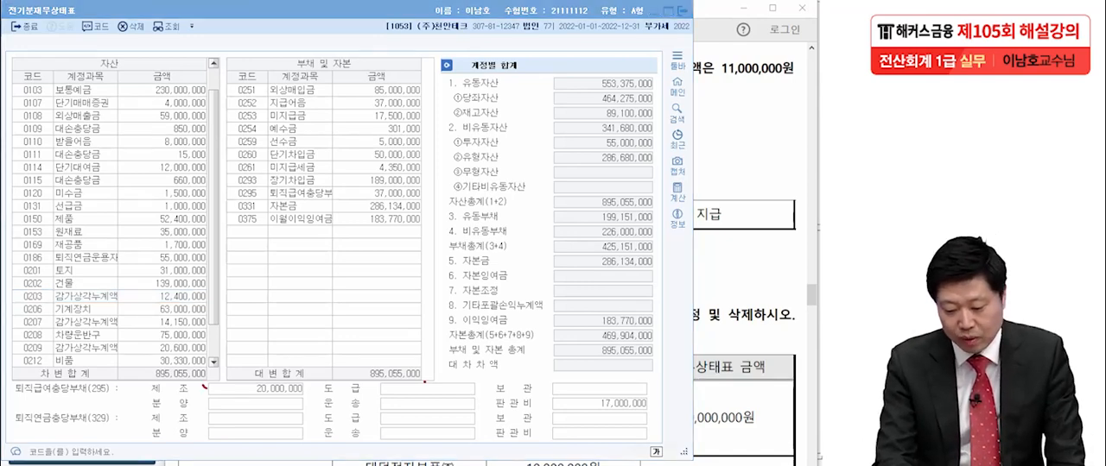
{"action": "mouse_move", "coordinate": [515, 372]}
{"action": "left_mouse_down"}
{"action": "mouse_move", "coordinate": [456, 373]}
{"action": "mouse_move", "coordinate": [523, 369]}
{"action": "mouse_move", "coordinate": [506, 382]}
{"action": "left_mouse_up"}
{"action": "left_click_drag", "start_coordinate": [644, 363], "coordinate": [647, 364]}
{"action": "left_click_drag", "start_coordinate": [655, 355], "coordinate": [626, 382]}
{"action": "left_click", "coordinate": [655, 379]}
{"action": "left_click", "coordinate": [553, 373]}
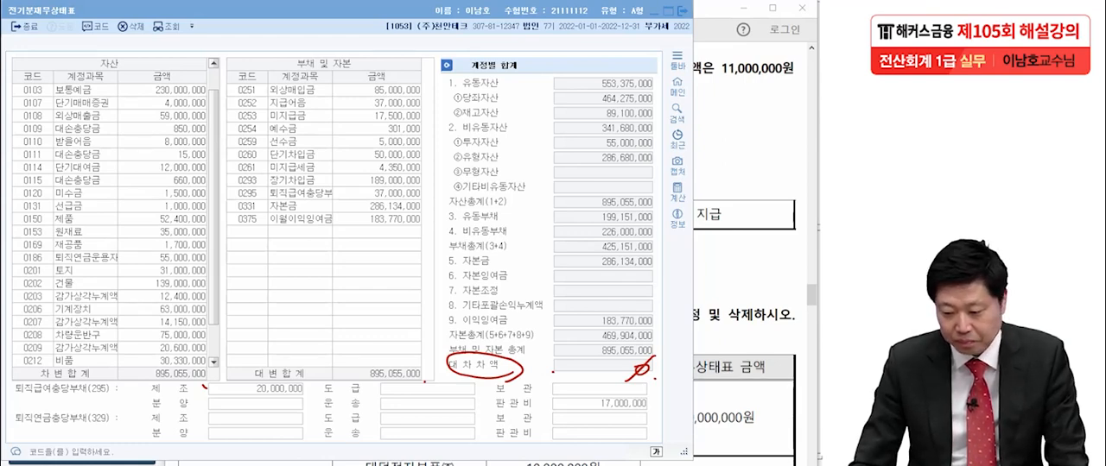
- Close the prior-period balance sheet and open 계정과목및적요등록 in KcLep for question [2]
{"action": "key", "text": "Escape"}
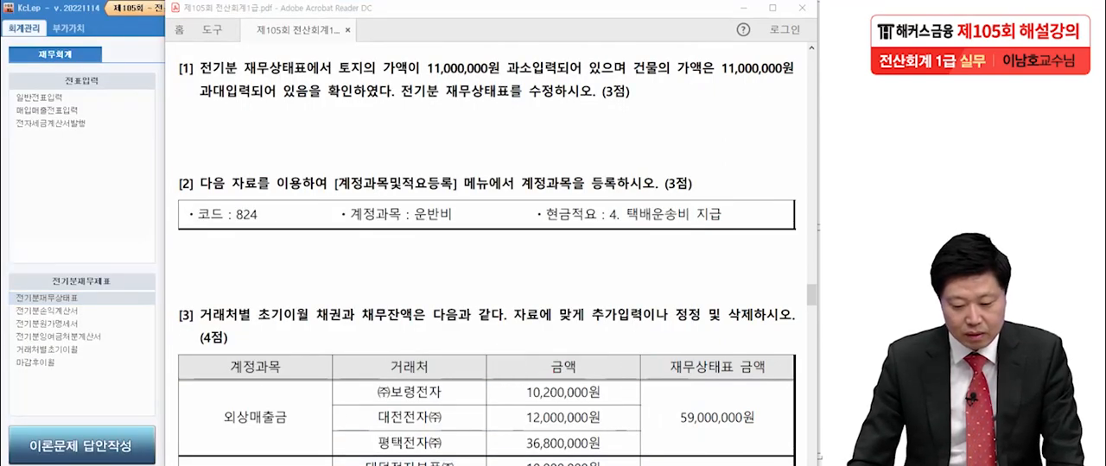
{"action": "scroll", "coordinate": [484, 259], "scroll_direction": "down", "scroll_amount": 3}
{"action": "left_click_drag", "start_coordinate": [484, 259], "coordinate": [488, 267]}
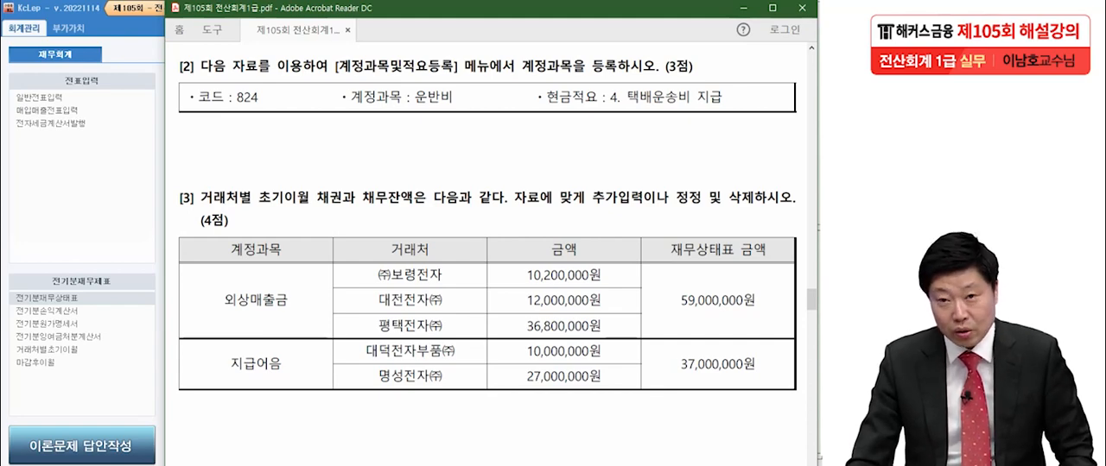
{"action": "key", "text": "alt+Tab"}
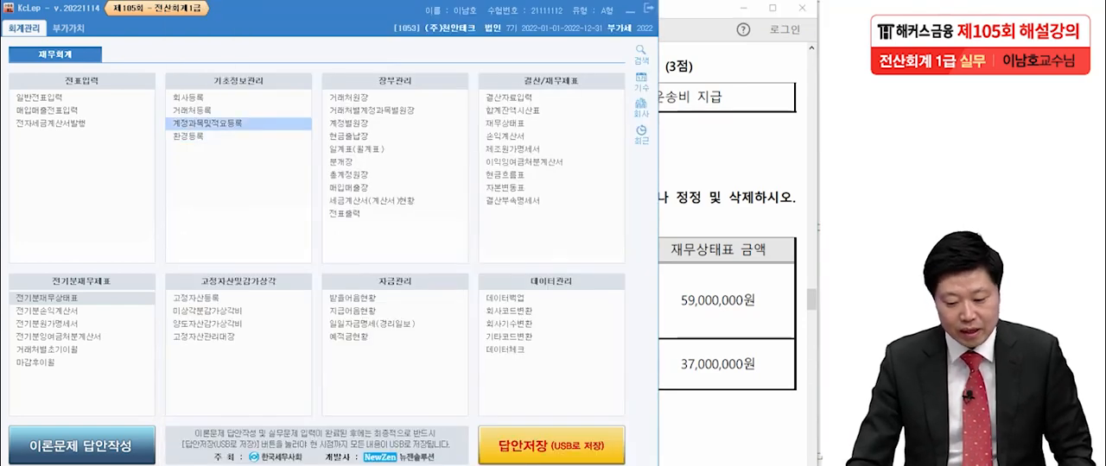
{"action": "left_click", "coordinate": [207, 124]}
{"action": "key", "text": "alt+Tab"}
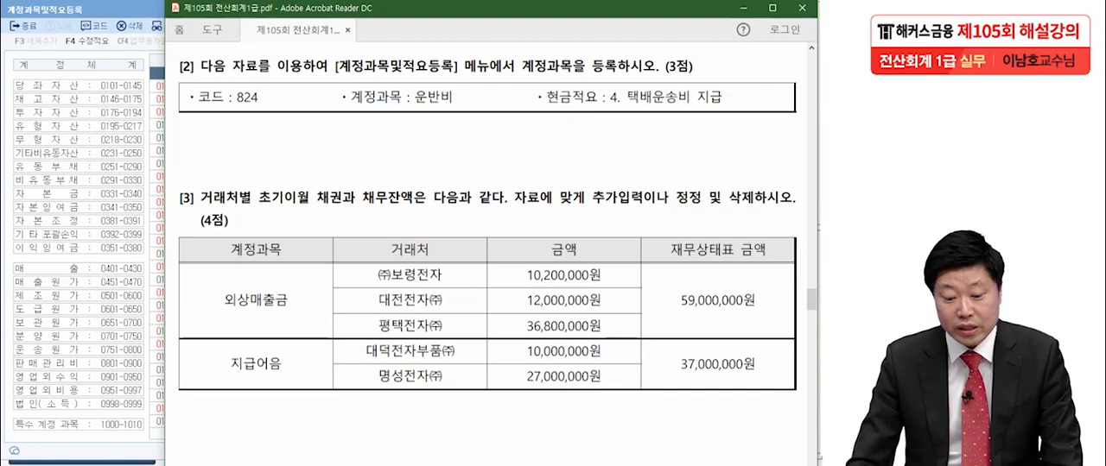
{"action": "key", "text": "alt+Tab"}
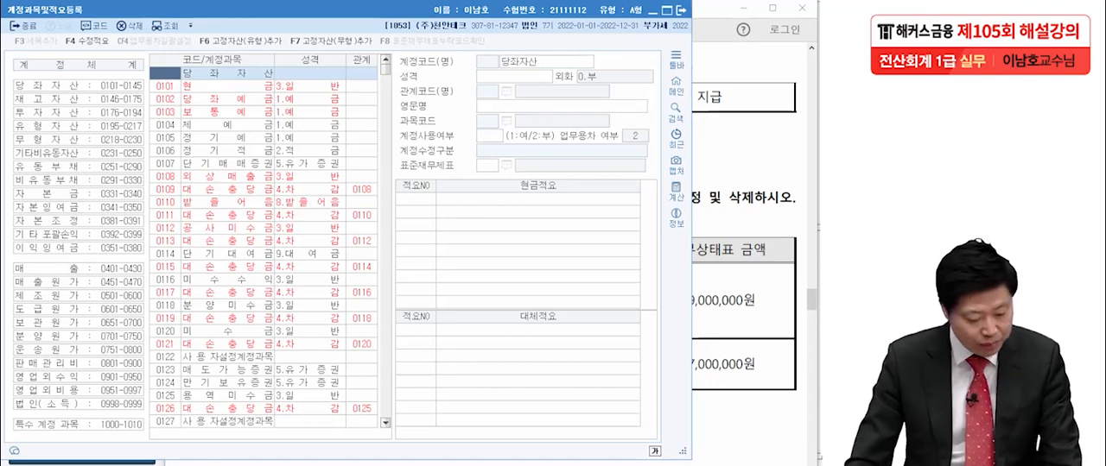
- Go to account code 824 (운반비) in the account list and compare it with question [2] in the PDF
{"action": "type", "text": "8"}
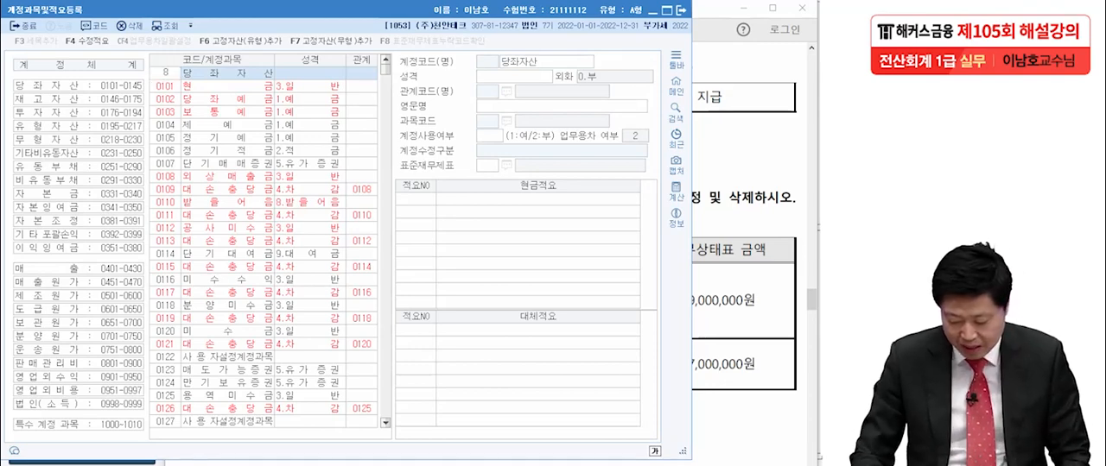
{"action": "type", "text": "34"}
{"action": "key", "text": "Return"}
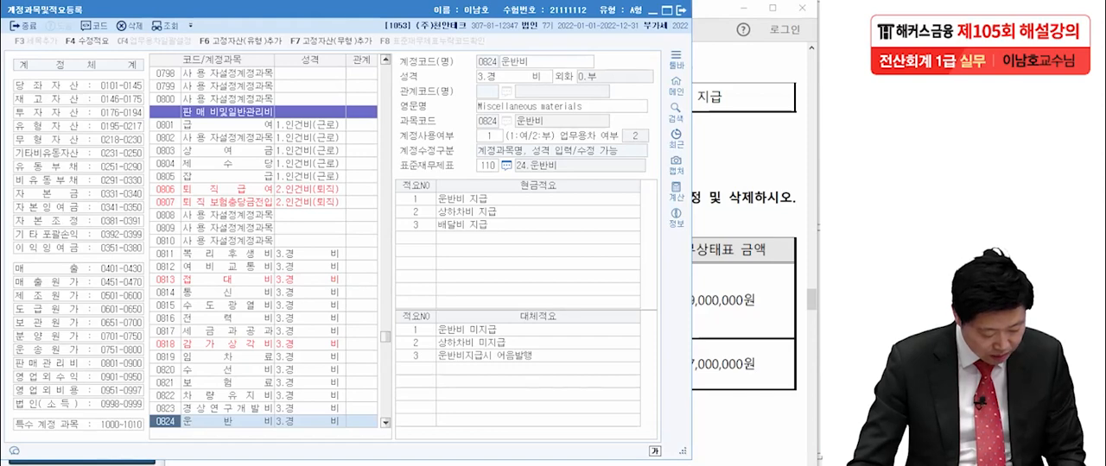
{"action": "left_click", "coordinate": [227, 421]}
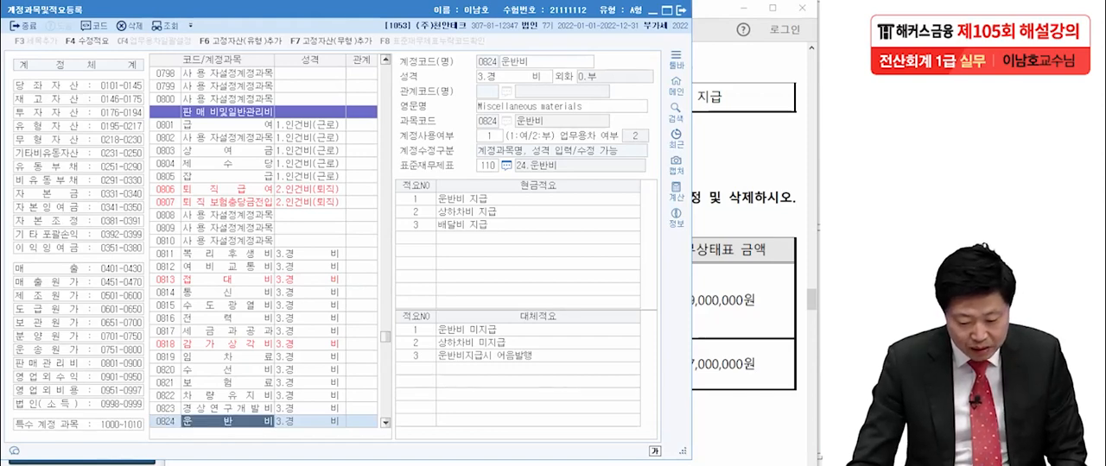
{"action": "key", "text": "alt+Tab"}
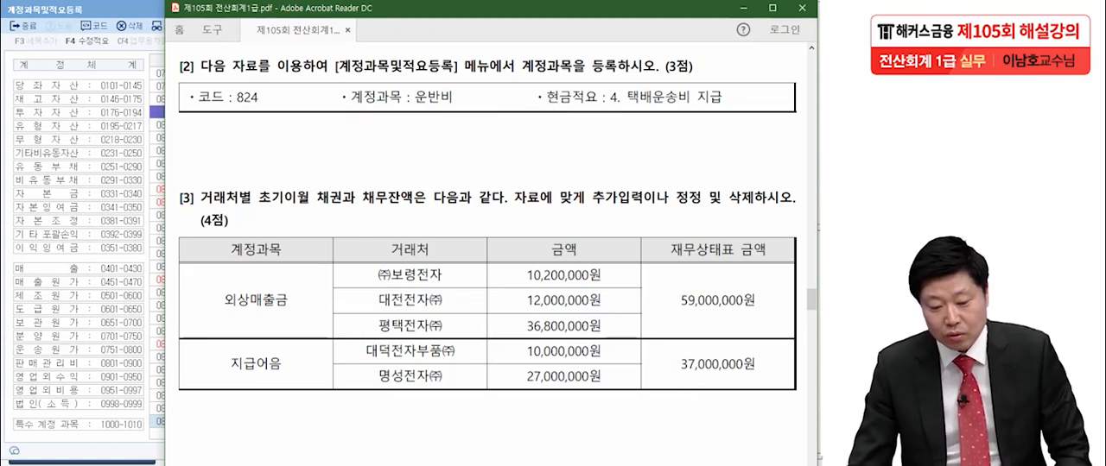
{"action": "key", "text": "alt+Tab"}
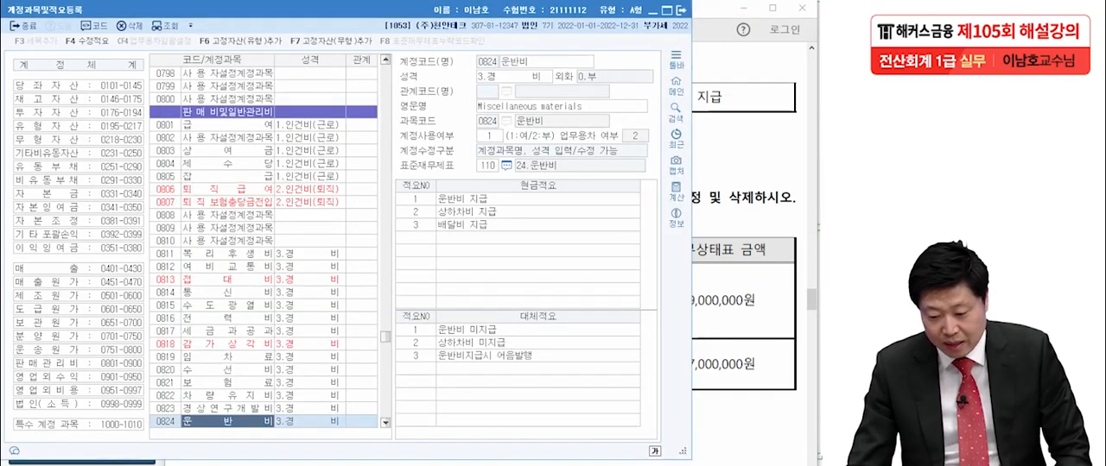
- Add cash memo (현금적요) number 4, 택배운송비 지급, to the 운반비 account and close the account registration form
{"action": "left_click", "coordinate": [416, 238]}
{"action": "type", "text": "4"}
{"action": "key", "text": "Return"}
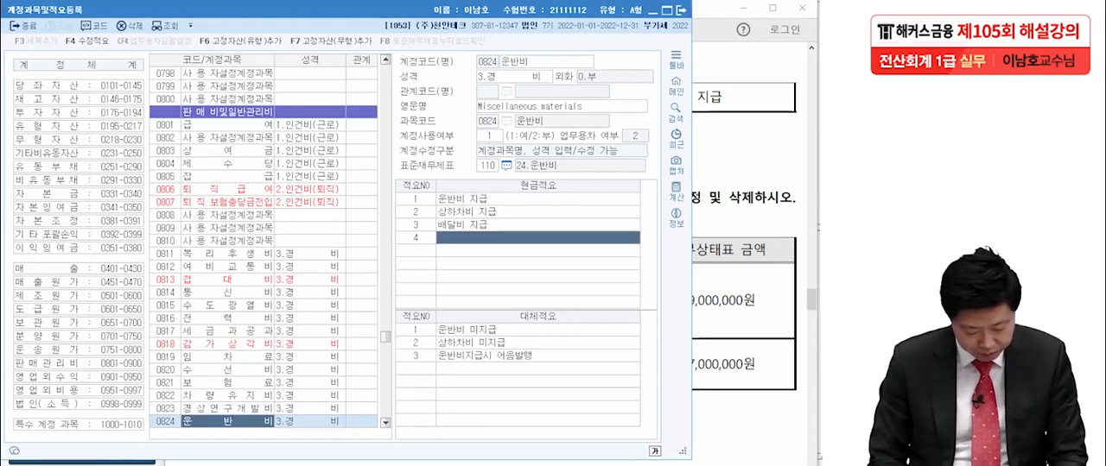
{"action": "type", "text": "택배"}
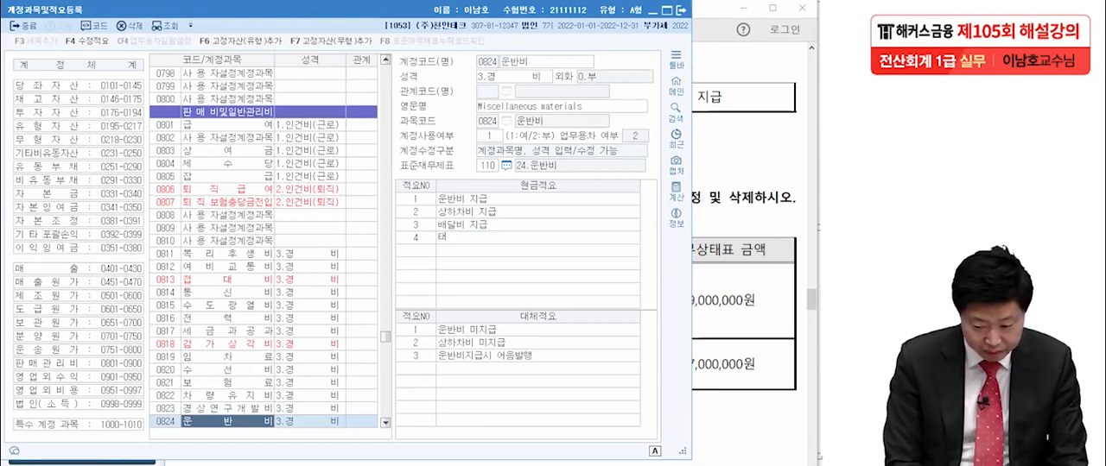
{"action": "type", "text": "운"}
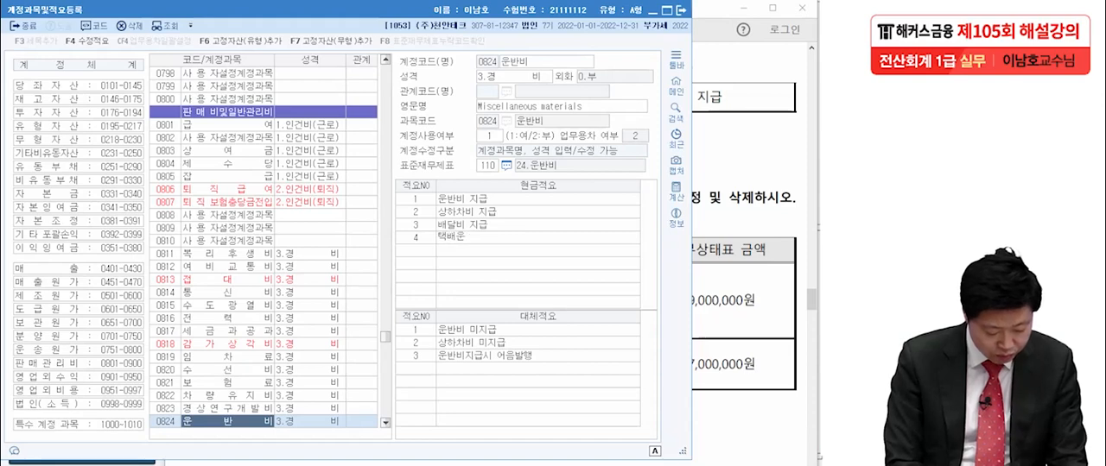
{"action": "type", "text": "송비 지급"}
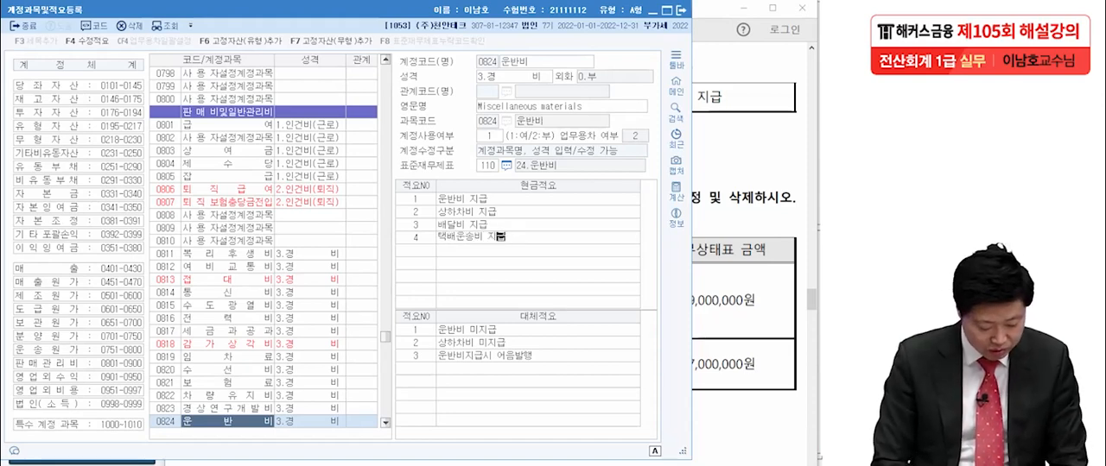
{"action": "key", "text": "Return"}
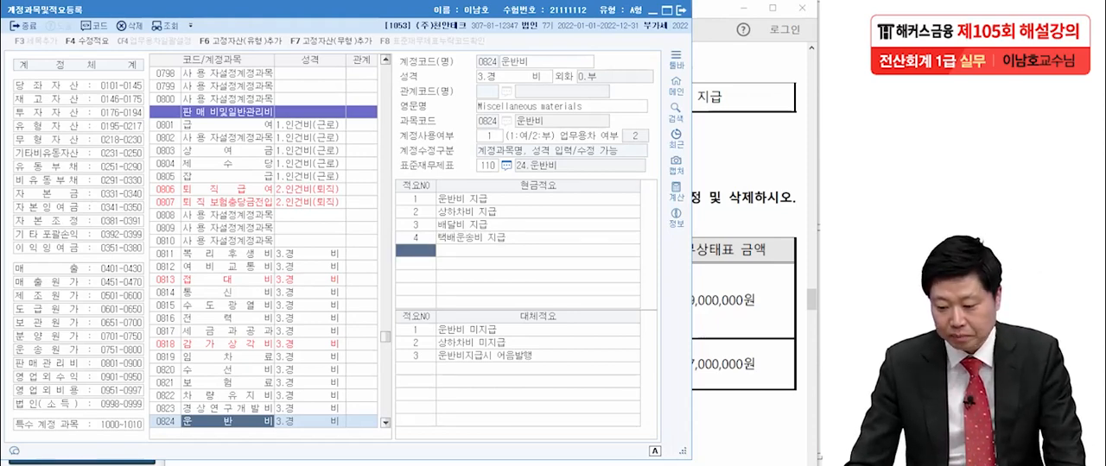
{"action": "left_click", "coordinate": [682, 11]}
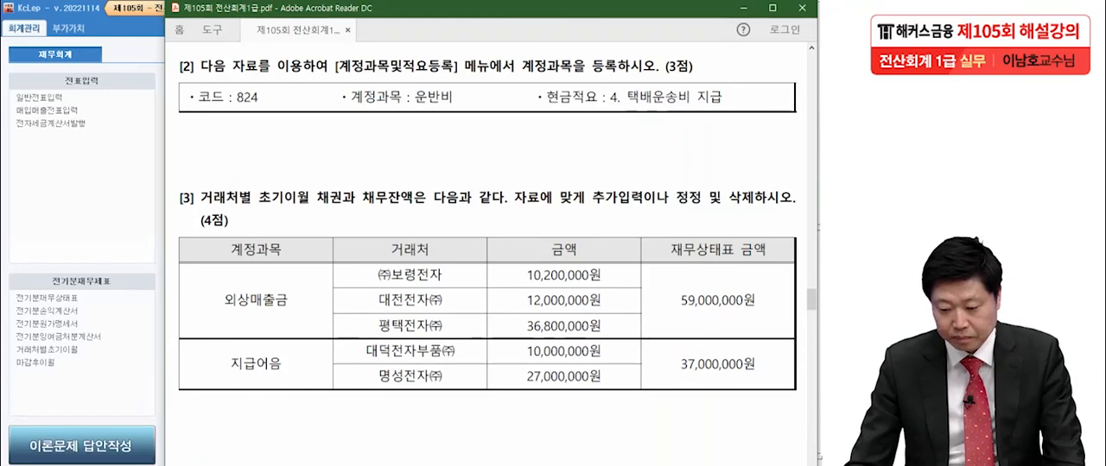
- Open 거래처별초기이월 in KcLep and review the customer balances given in question [3] of the exam PDF
{"action": "scroll", "coordinate": [488, 250], "scroll_direction": "down", "scroll_amount": 3}
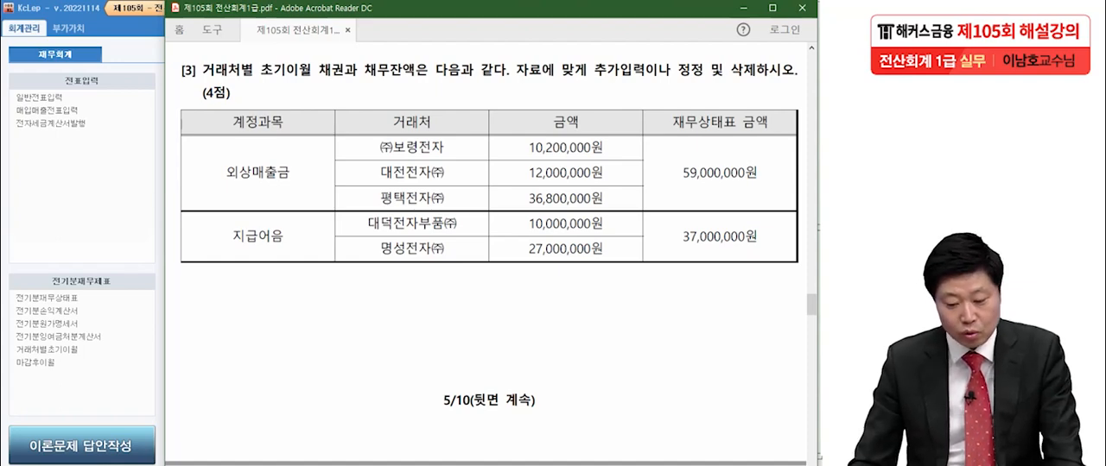
{"action": "key", "text": "alt+Tab"}
{"action": "left_click", "coordinate": [47, 350]}
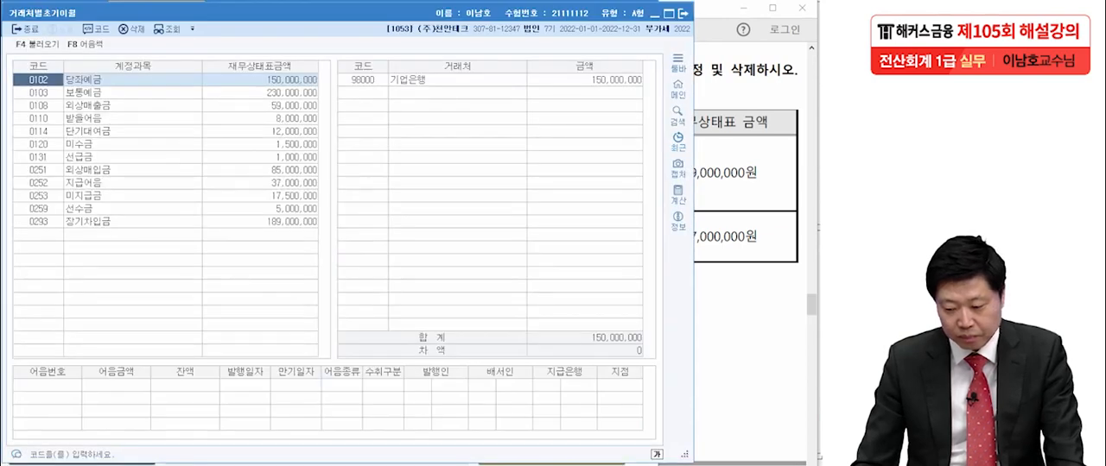
{"action": "key", "text": "alt+Tab"}
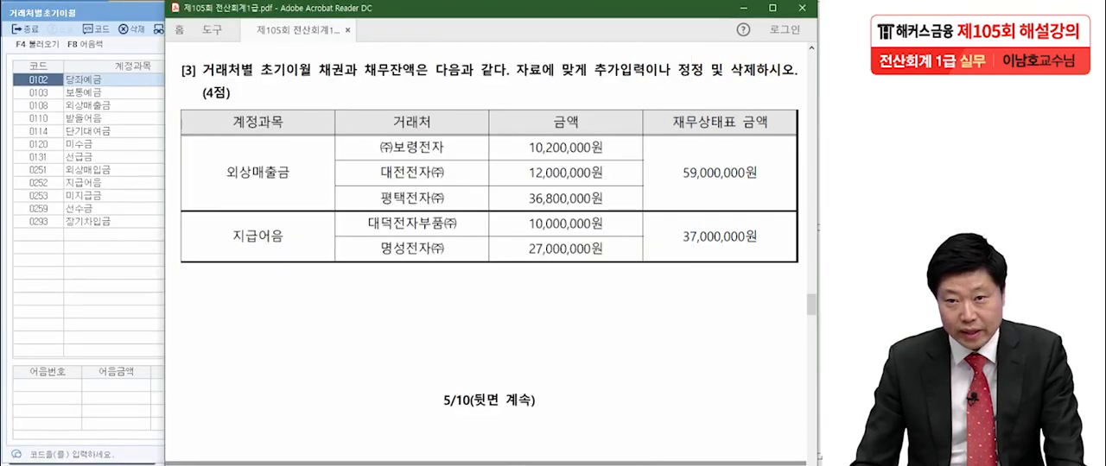
{"action": "key", "text": "alt+Tab"}
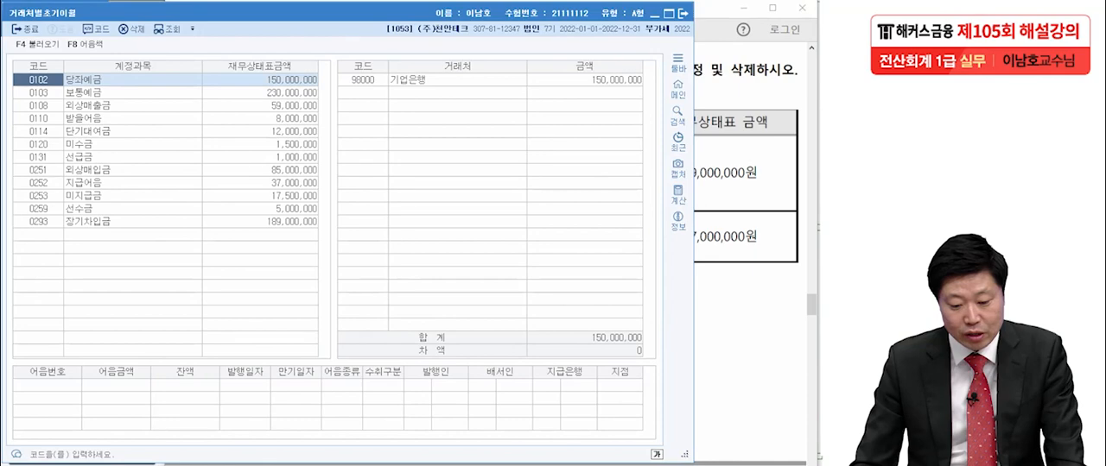
- In 외상매출금 (0108), set the opening balance of (주)보령전자 to 10,200,000, using the table in question [3] of the PDF
{"action": "left_click", "coordinate": [38, 106]}
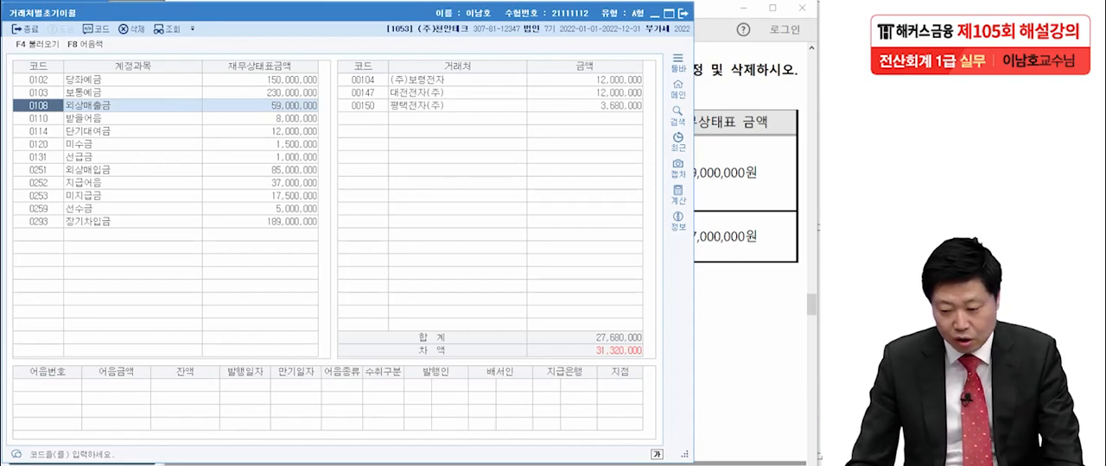
{"action": "left_click_drag", "start_coordinate": [389, 13], "coordinate": [70, 8]}
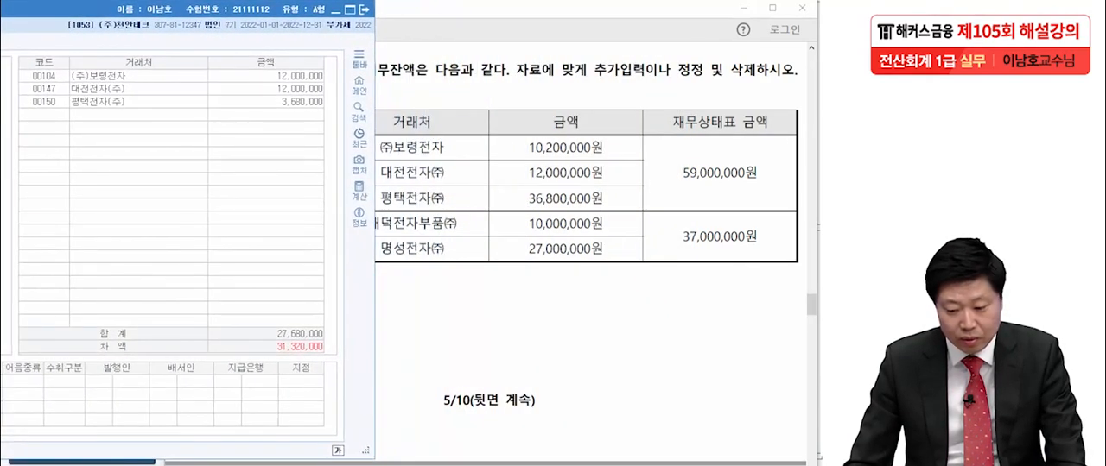
{"action": "left_click_drag", "start_coordinate": [484, 8], "coordinate": [659, 6]}
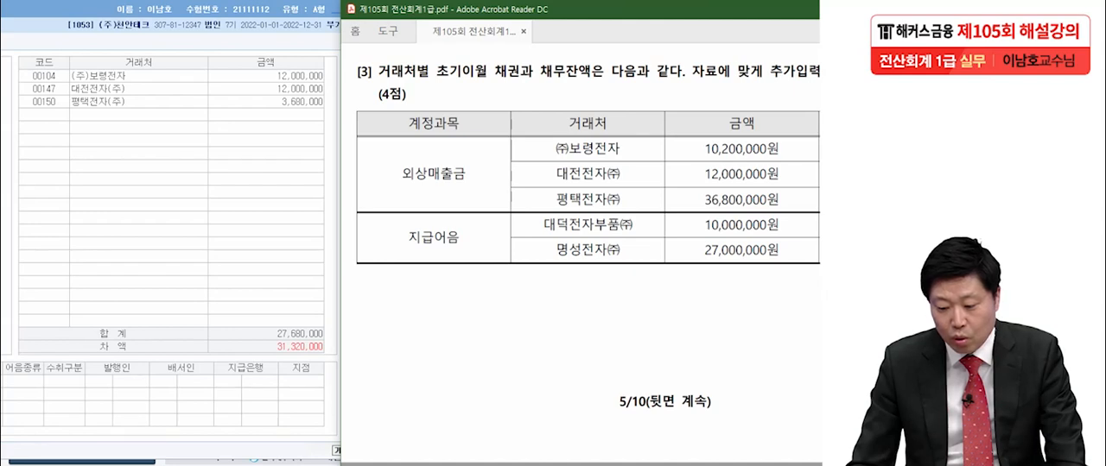
{"action": "left_click", "coordinate": [266, 76]}
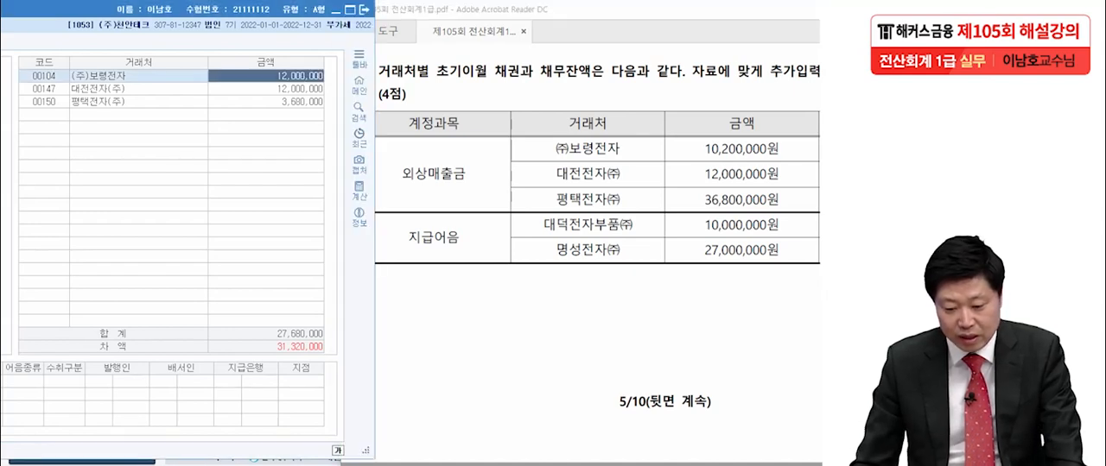
{"action": "type", "text": "10,200,00"}
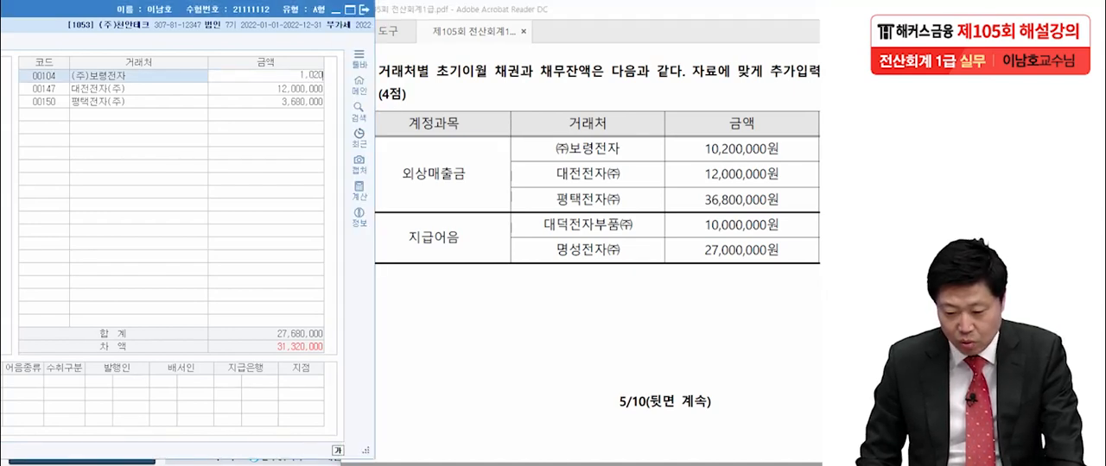
{"action": "type", "text": "000"}
{"action": "key", "text": "Return"}
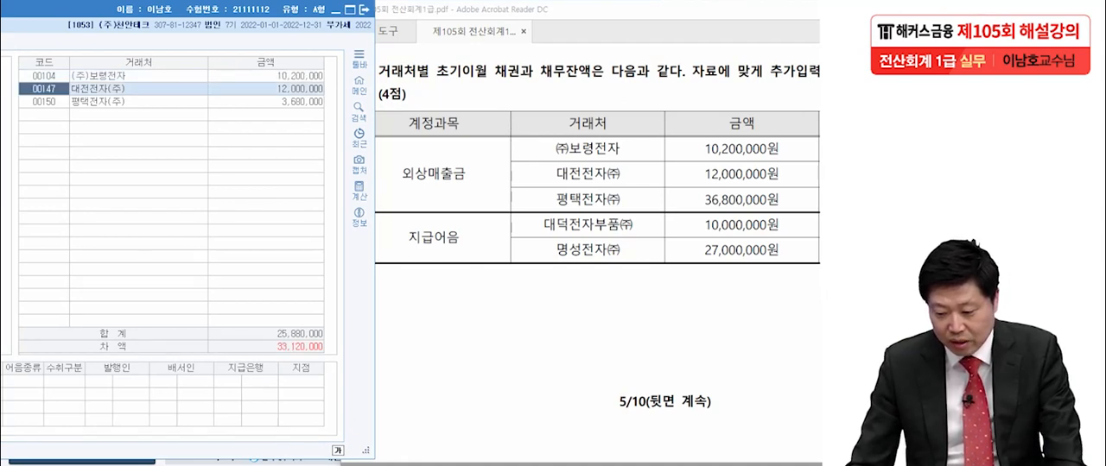
- Set the 외상매출금 opening balance of 평택전자(주) to 36,800,000 and check the account's difference (차액)
{"action": "key", "text": "alt+Tab"}
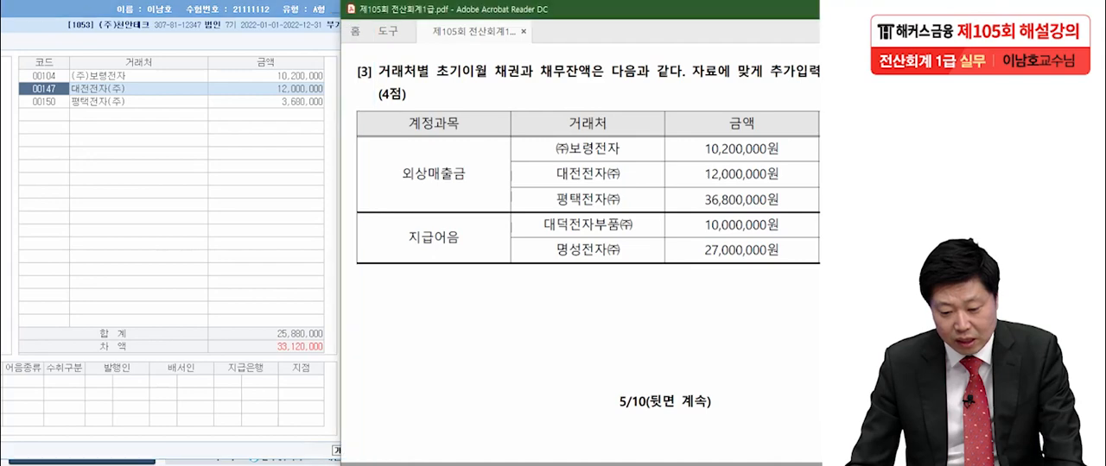
{"action": "left_click", "coordinate": [265, 102]}
{"action": "type", "text": "36,80"}
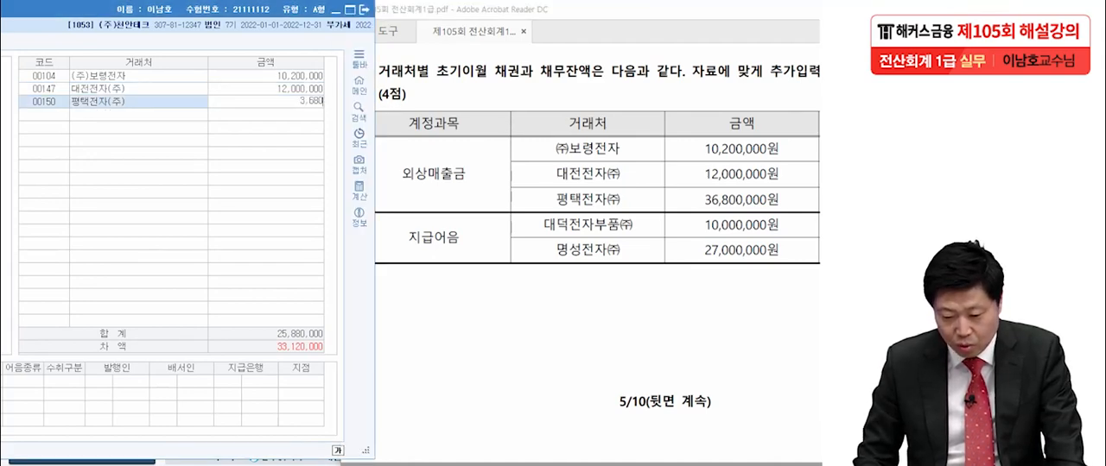
{"action": "type", "text": "0,000"}
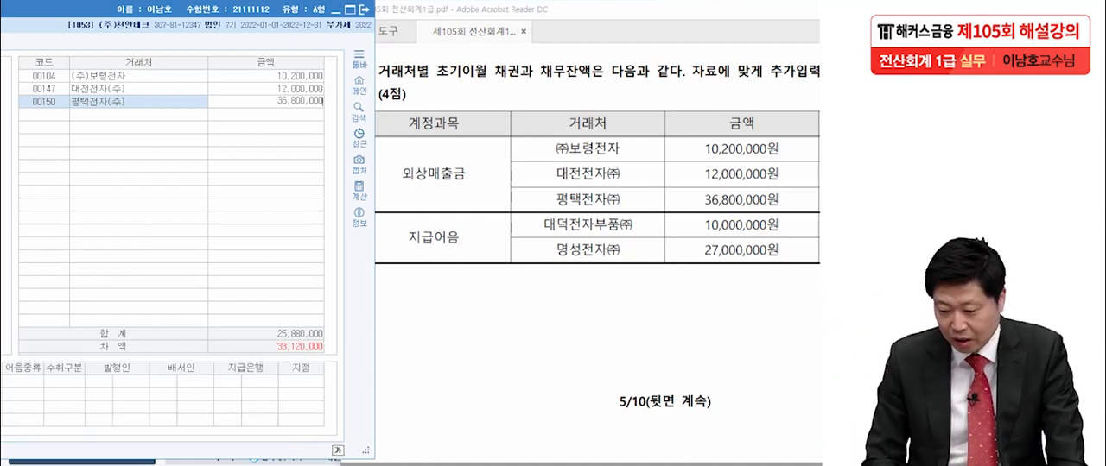
{"action": "key", "text": "Return"}
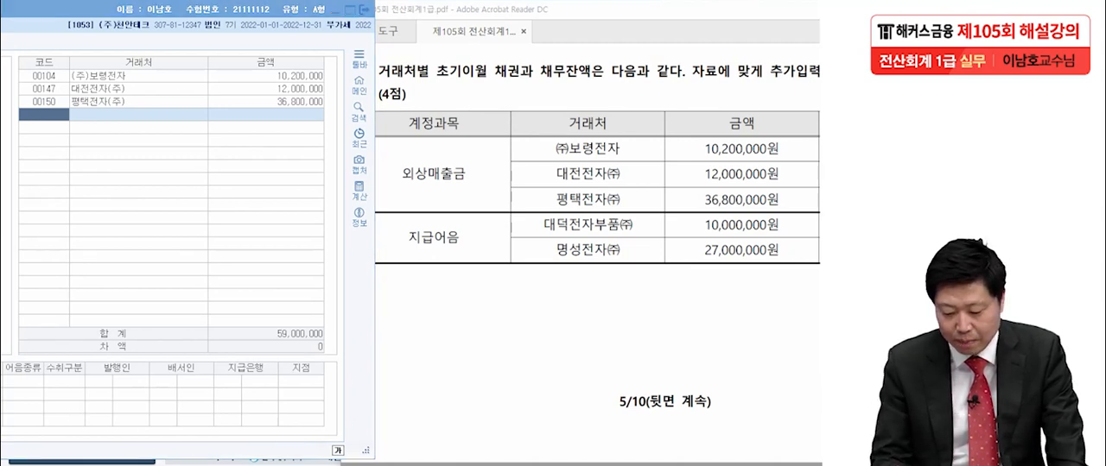
{"action": "left_click_drag", "start_coordinate": [326, 354], "coordinate": [328, 359]}
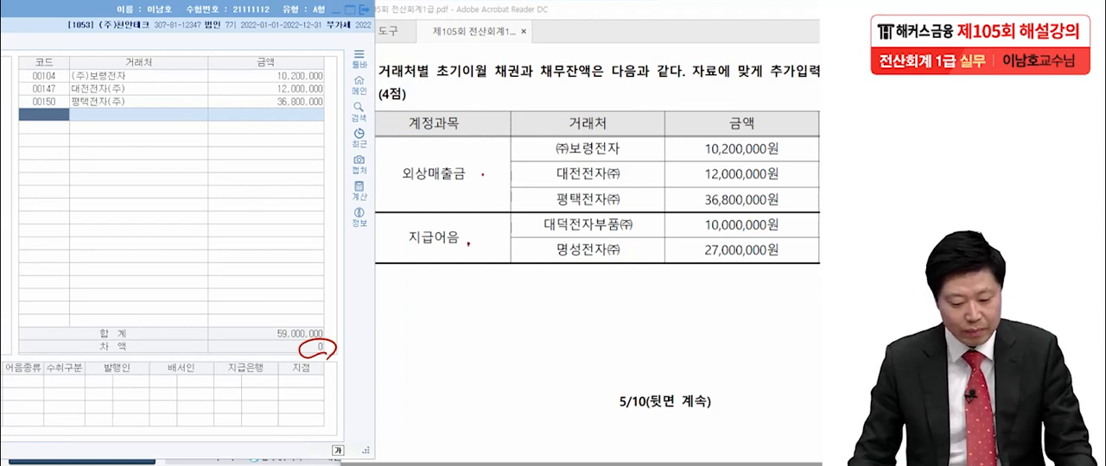
{"action": "key", "text": "Escape"}
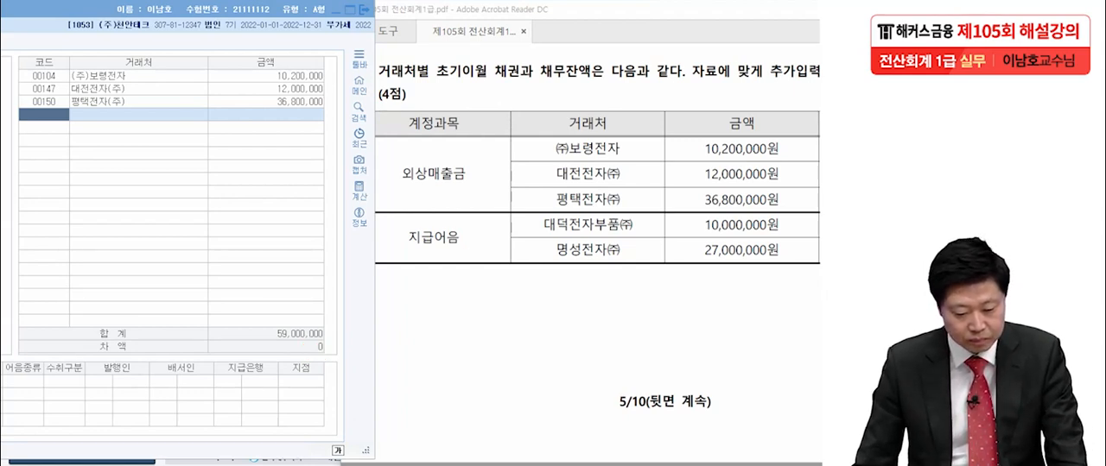
- In 지급어음 (0252), set the opening balance of 대덕전자부품(주) to 10,000,000, as given in question [3]
{"action": "left_click_drag", "start_coordinate": [82, 9], "coordinate": [400, 13]}
{"action": "left_click", "coordinate": [258, 183]}
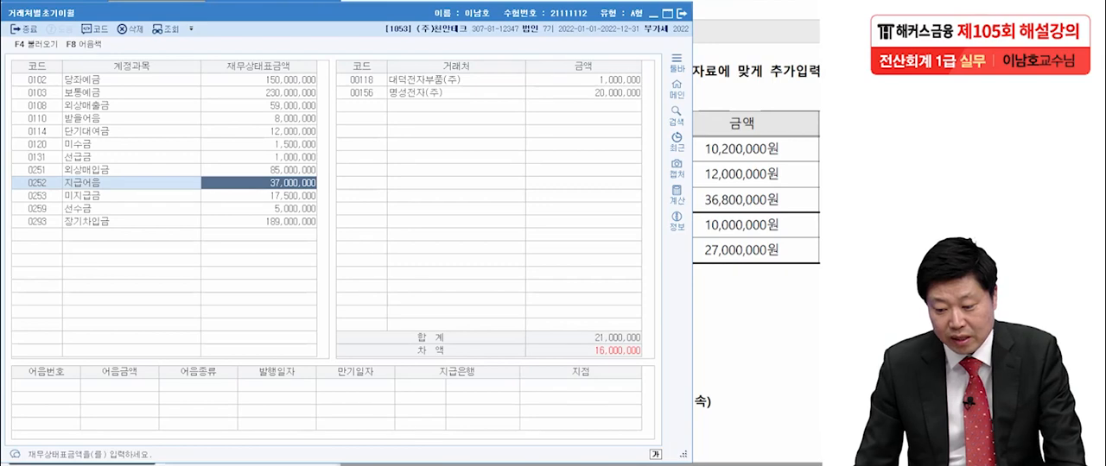
{"action": "left_click_drag", "start_coordinate": [406, 13], "coordinate": [95, 9]}
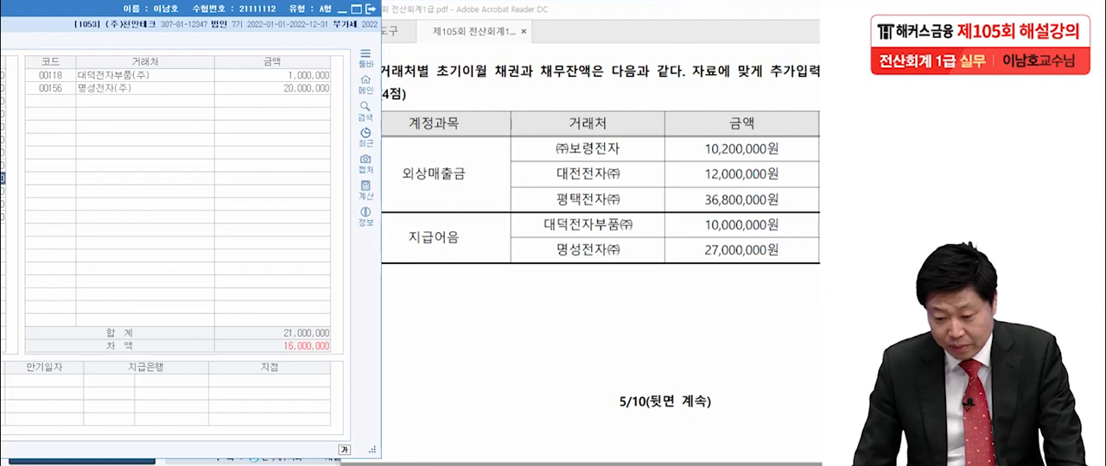
{"action": "key", "text": "alt+Tab"}
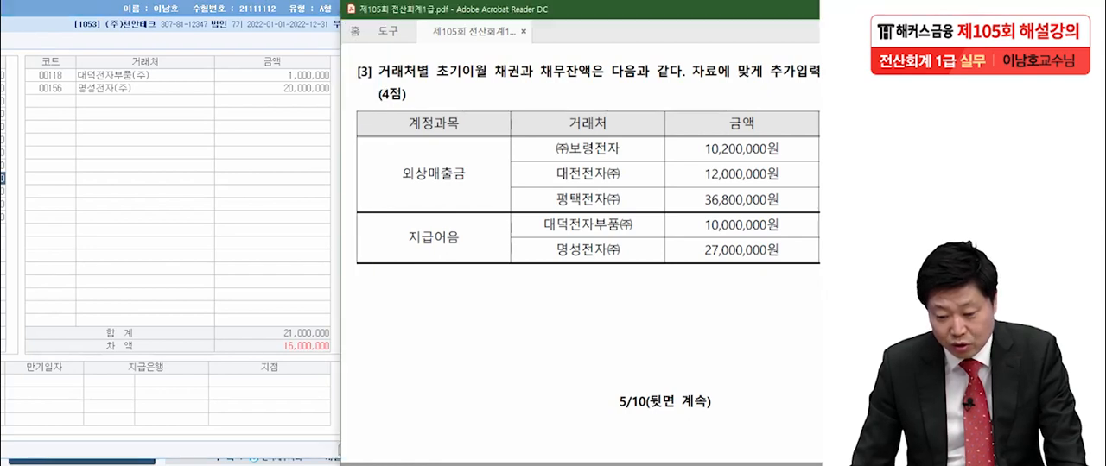
{"action": "key", "text": "alt+Tab"}
{"action": "type", "text": "10,000,00"}
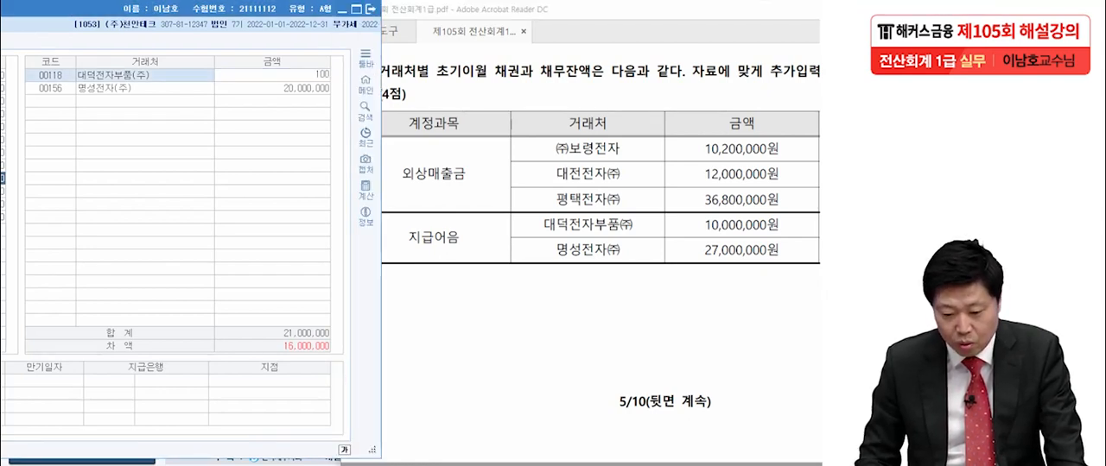
{"action": "type", "text": "0"}
{"action": "key", "text": "Return"}
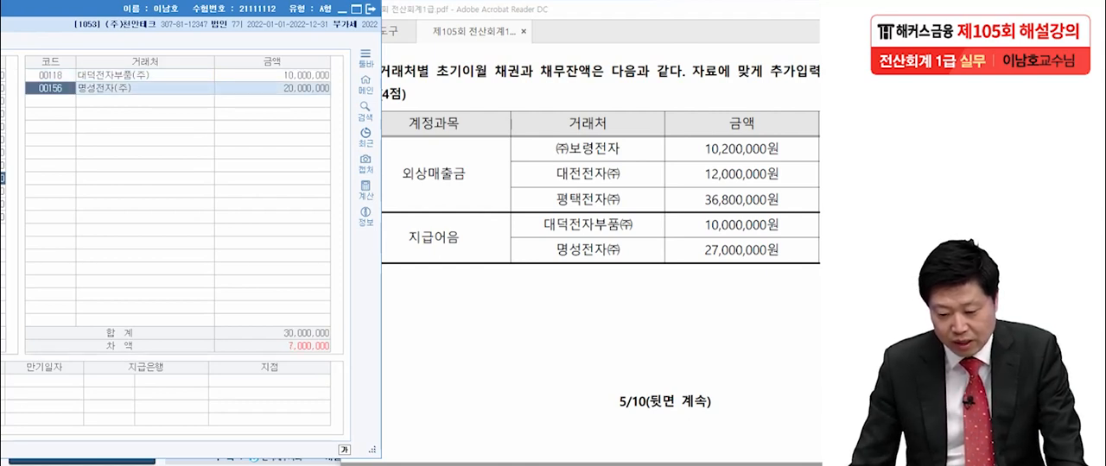
- Set the 지급어음 opening balance of 명성전자(주) to 27,000,000 and check the account's difference (차액)
{"action": "key", "text": "Return"}
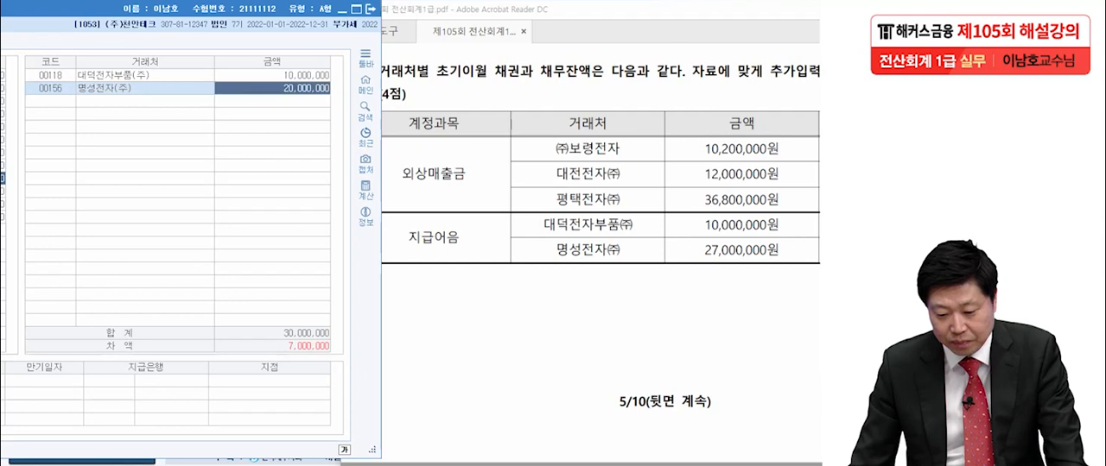
{"action": "type", "text": "27,000"}
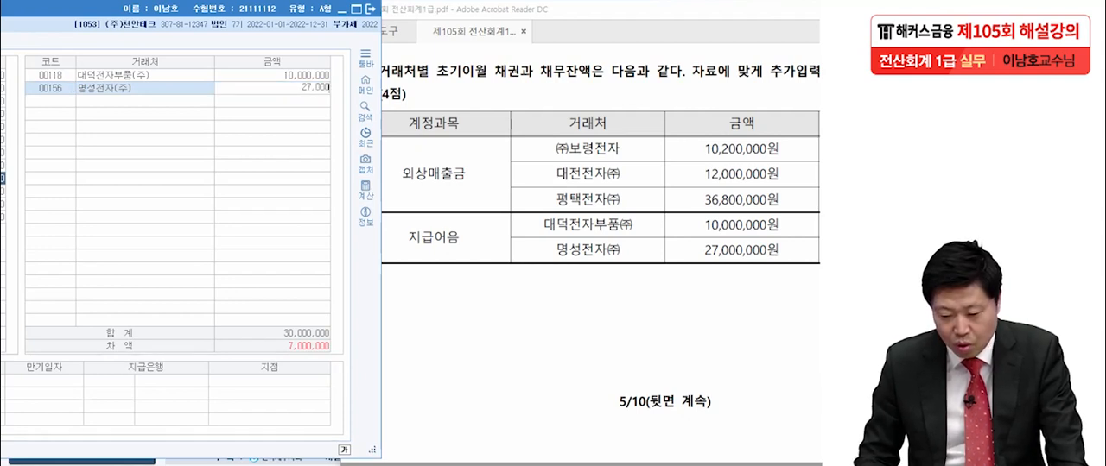
{"action": "type", "text": ",000"}
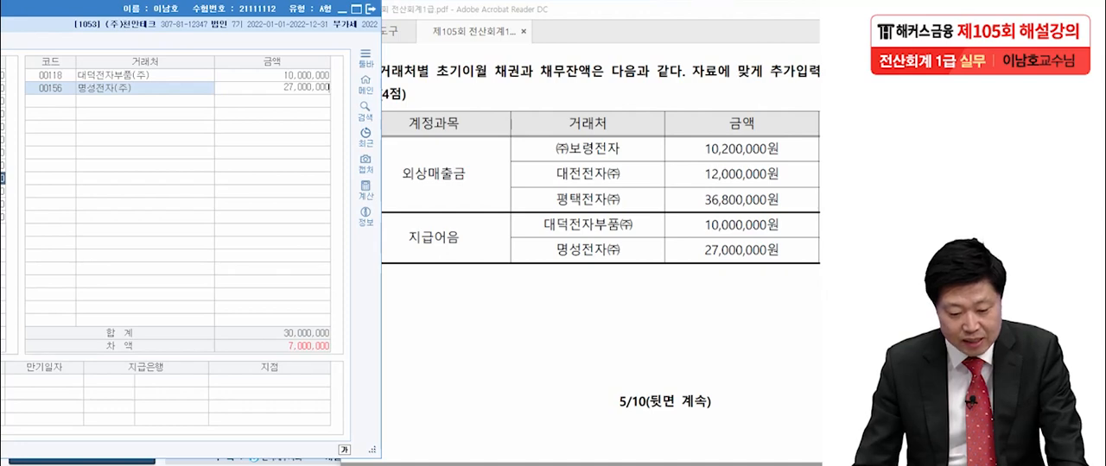
{"action": "key", "text": "Return"}
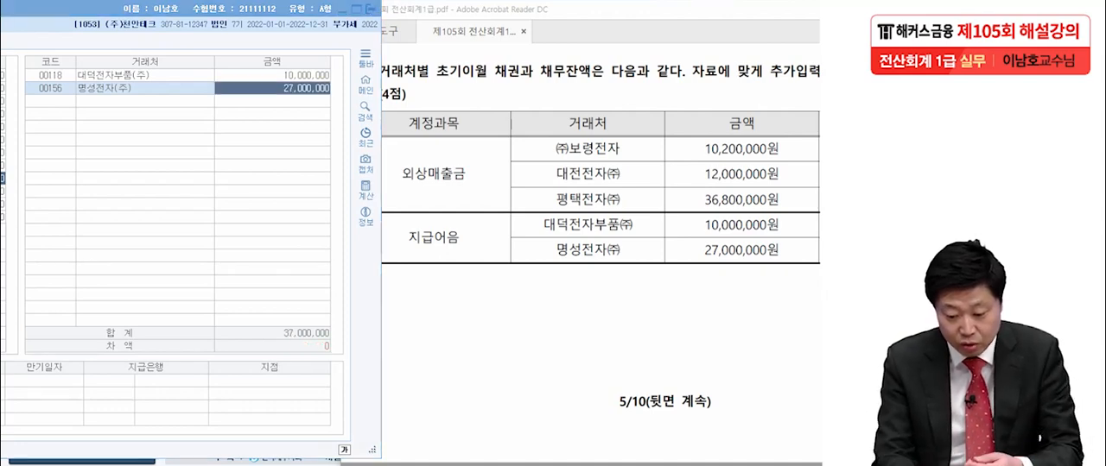
{"action": "left_click_drag", "start_coordinate": [337, 360], "coordinate": [339, 359]}
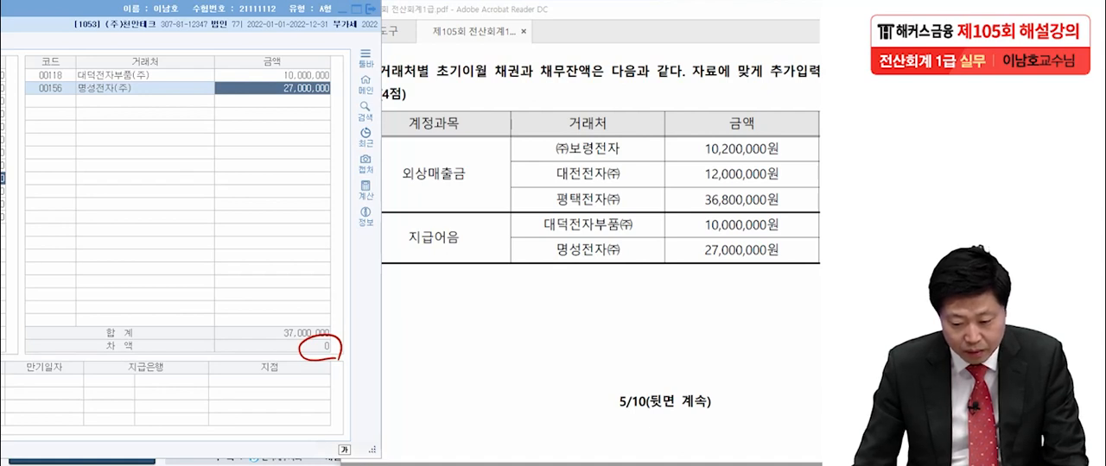
{"action": "key", "text": "Return"}
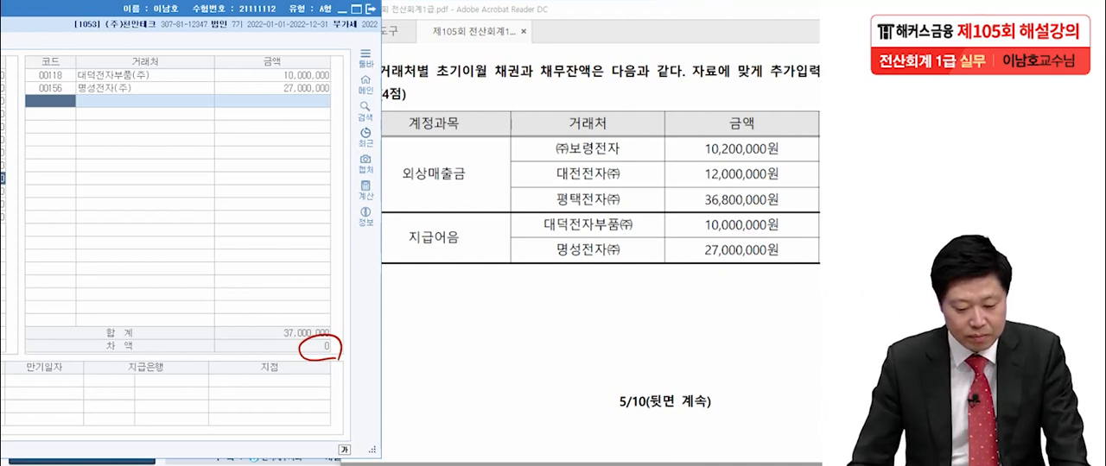
{"action": "key", "text": "Escape"}
- Close the 거래처별초기이월 form and go to the transactions of Problem 2 (문제2) in the exam PDF
{"action": "left_click_drag", "start_coordinate": [104, 10], "coordinate": [414, 12]}
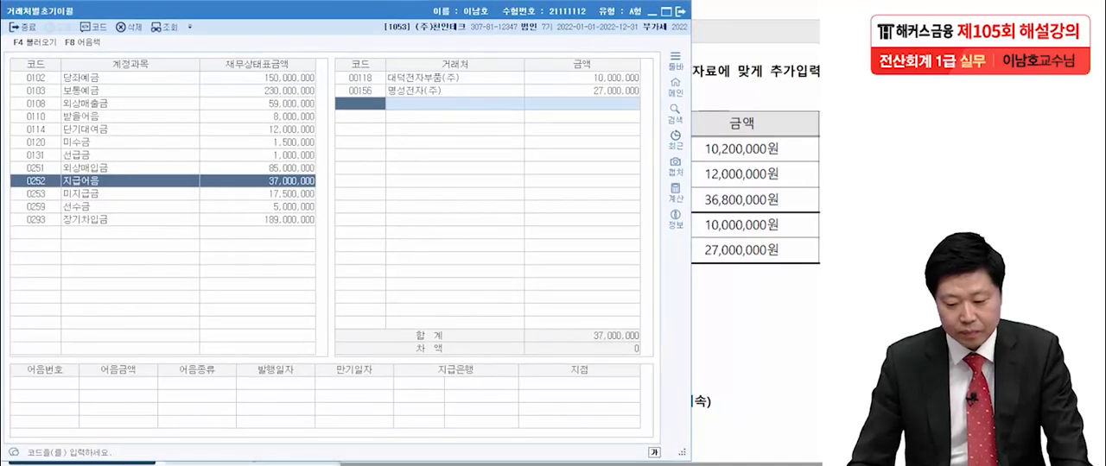
{"action": "left_click", "coordinate": [680, 11]}
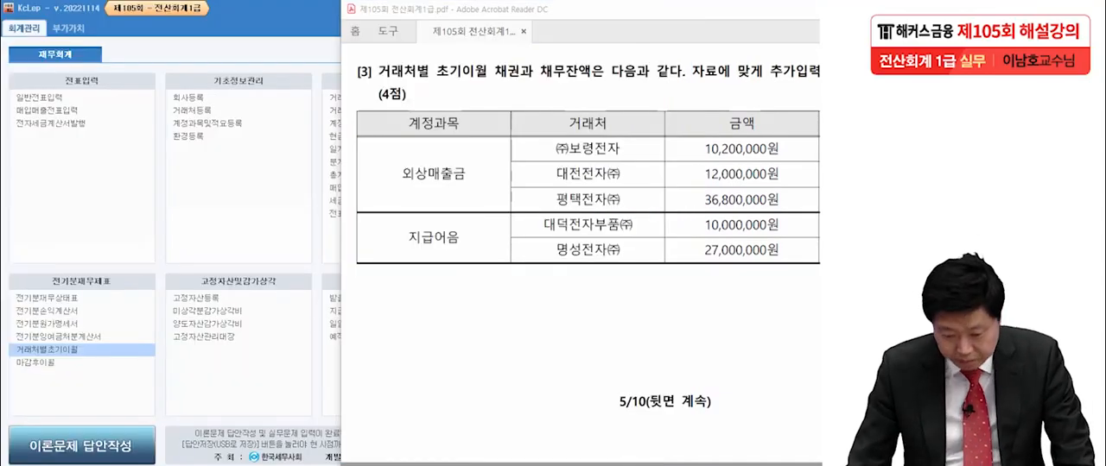
{"action": "left_click_drag", "start_coordinate": [674, 10], "coordinate": [500, 7]}
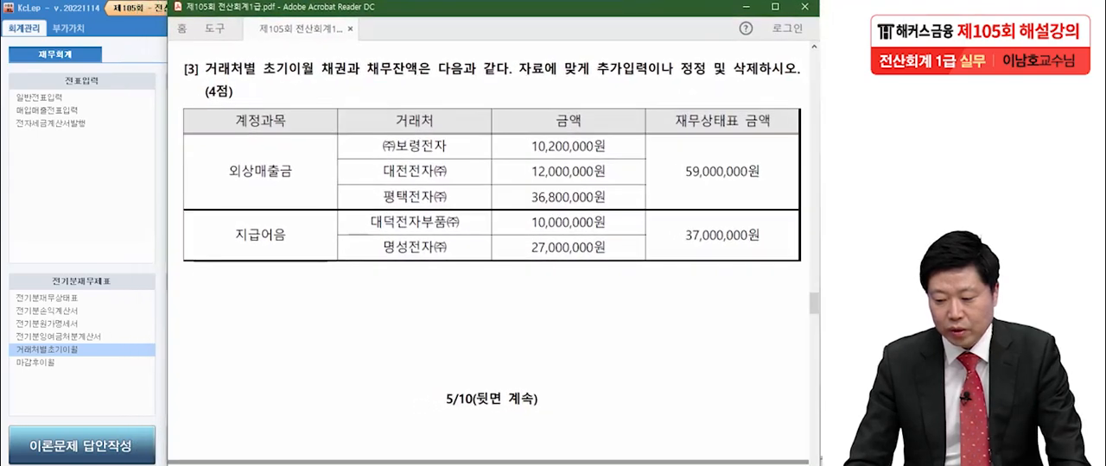
{"action": "scroll", "coordinate": [488, 259], "scroll_direction": "down", "scroll_amount": 5}
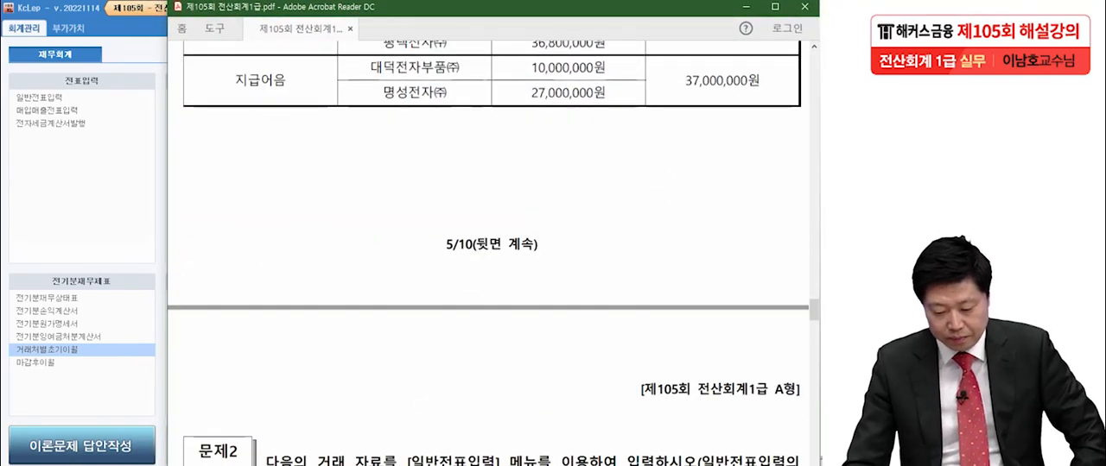
{"action": "scroll", "coordinate": [488, 259], "scroll_direction": "down", "scroll_amount": 1}
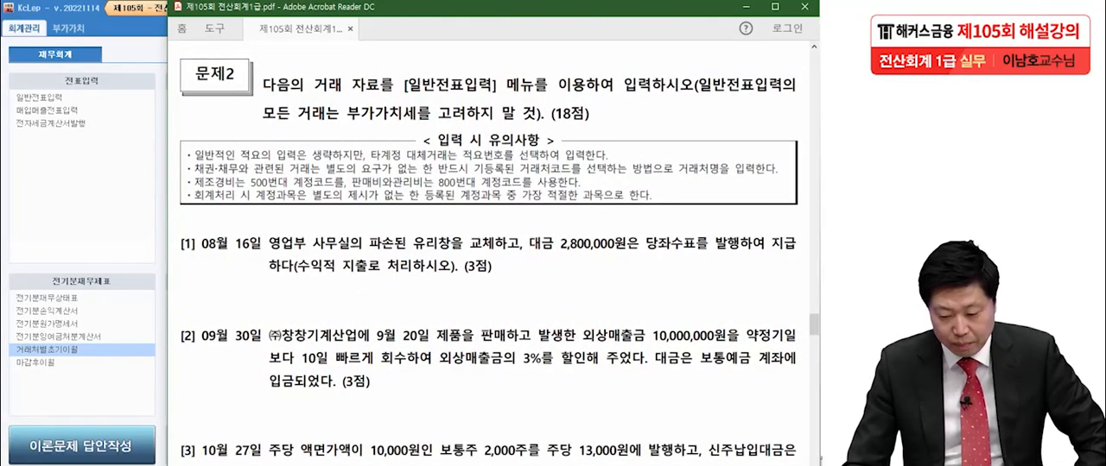
{"action": "scroll", "coordinate": [489, 259], "scroll_direction": "down", "scroll_amount": 2}
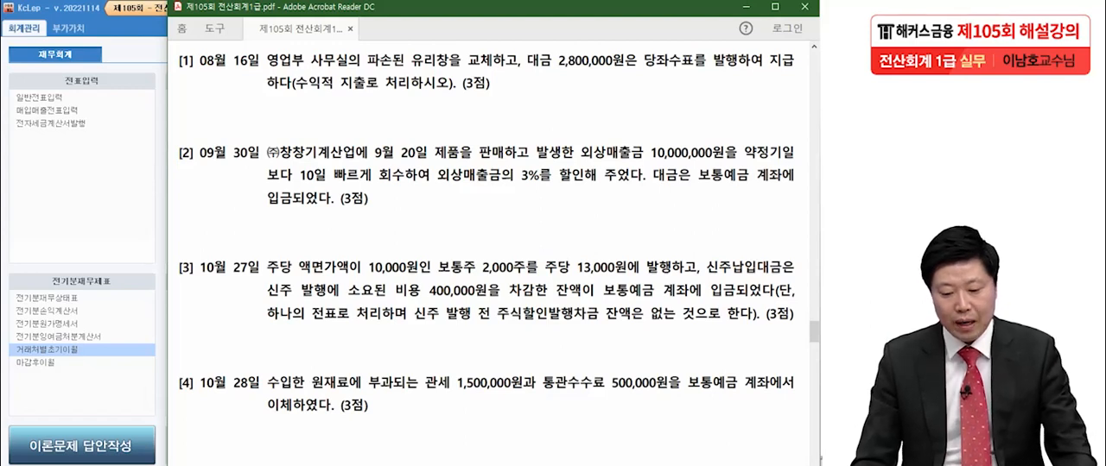
- Examine transaction [1] of 08월 16일 in Problem 2 for the department, the 수익적 지출 treatment and the amount paid
{"action": "key", "text": "alt+Tab"}
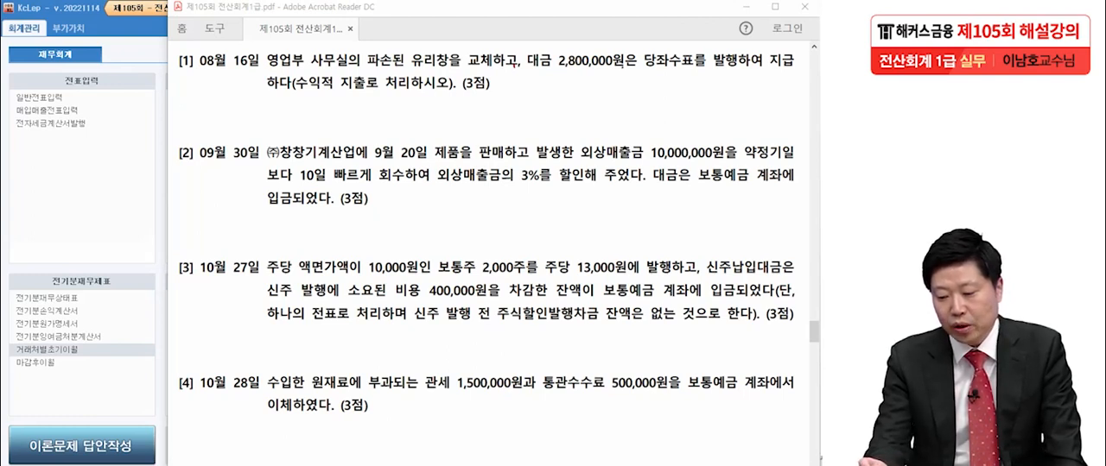
{"action": "left_click_drag", "start_coordinate": [305, 94], "coordinate": [378, 89]}
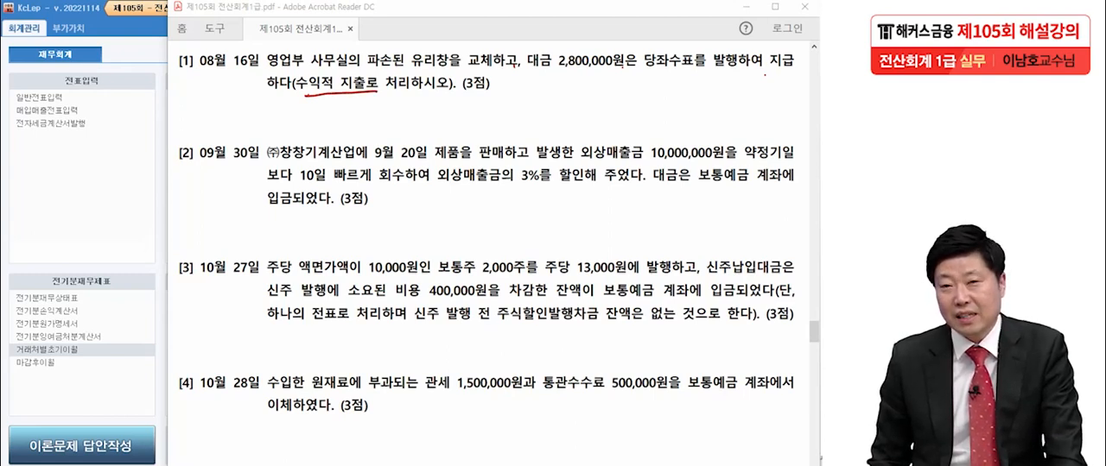
{"action": "mouse_move", "coordinate": [201, 69]}
{"action": "left_mouse_down"}
{"action": "mouse_move", "coordinate": [153, 55]}
{"action": "mouse_move", "coordinate": [190, 78]}
{"action": "left_mouse_up"}
{"action": "mouse_move", "coordinate": [142, 44]}
{"action": "left_mouse_down"}
{"action": "mouse_move", "coordinate": [79, 76]}
{"action": "mouse_move", "coordinate": [142, 90]}
{"action": "mouse_move", "coordinate": [121, 103]}
{"action": "left_mouse_up"}
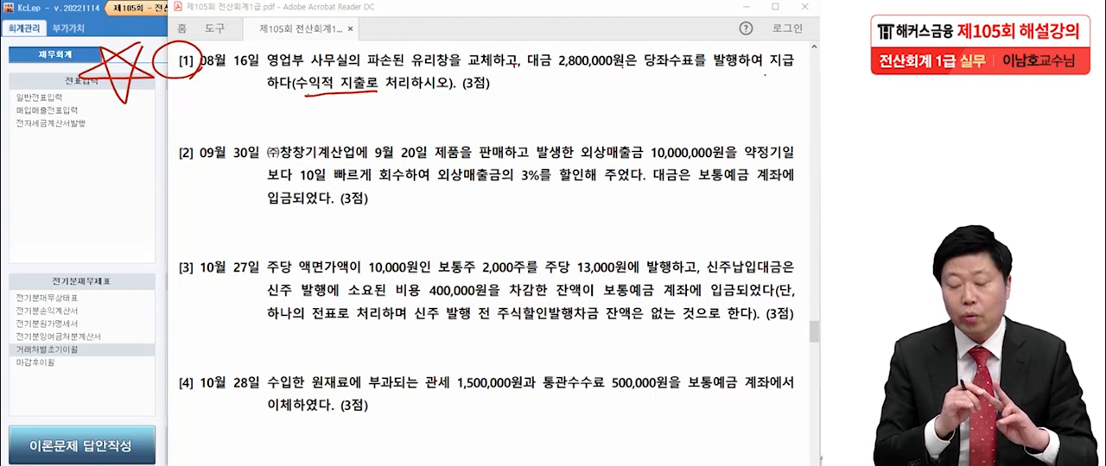
{"action": "left_click_drag", "start_coordinate": [289, 69], "coordinate": [300, 77]}
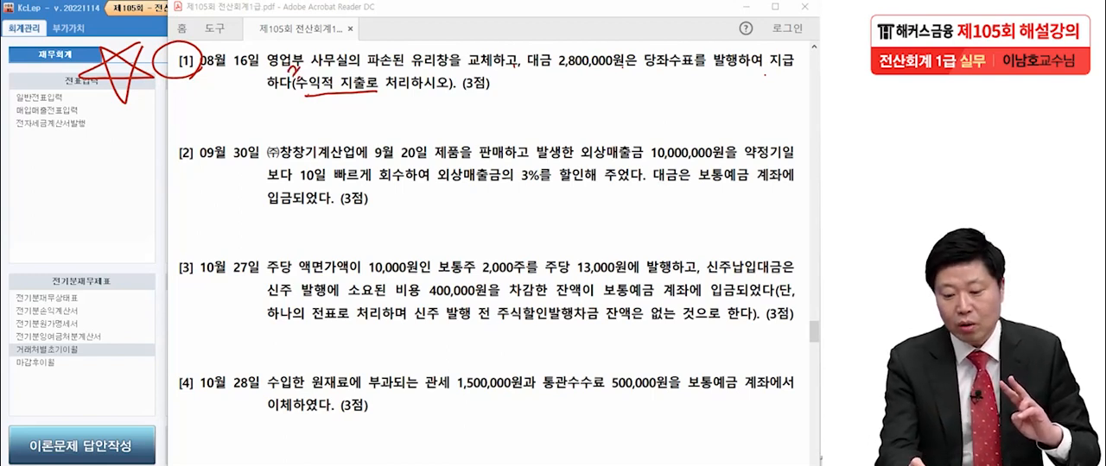
{"action": "left_click_drag", "start_coordinate": [369, 95], "coordinate": [374, 104]}
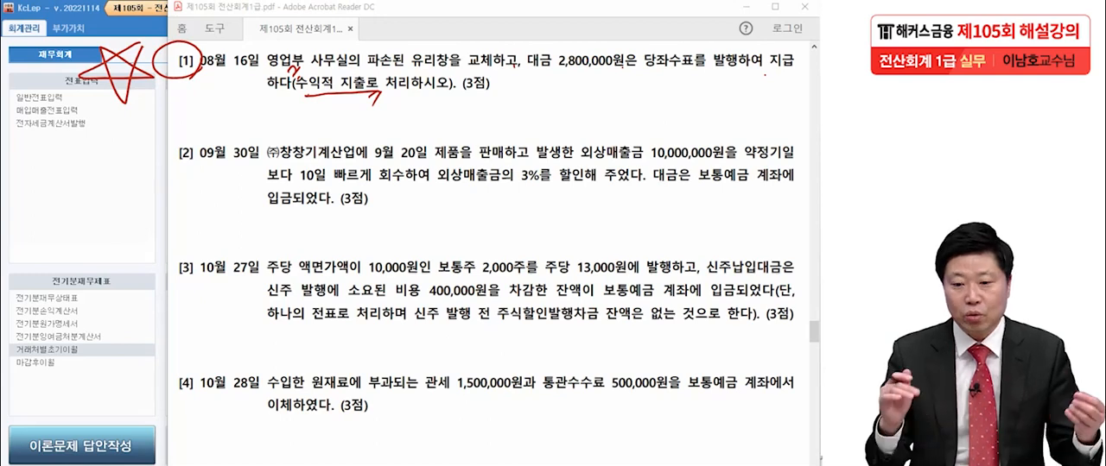
{"action": "left_click_drag", "start_coordinate": [547, 74], "coordinate": [615, 73]}
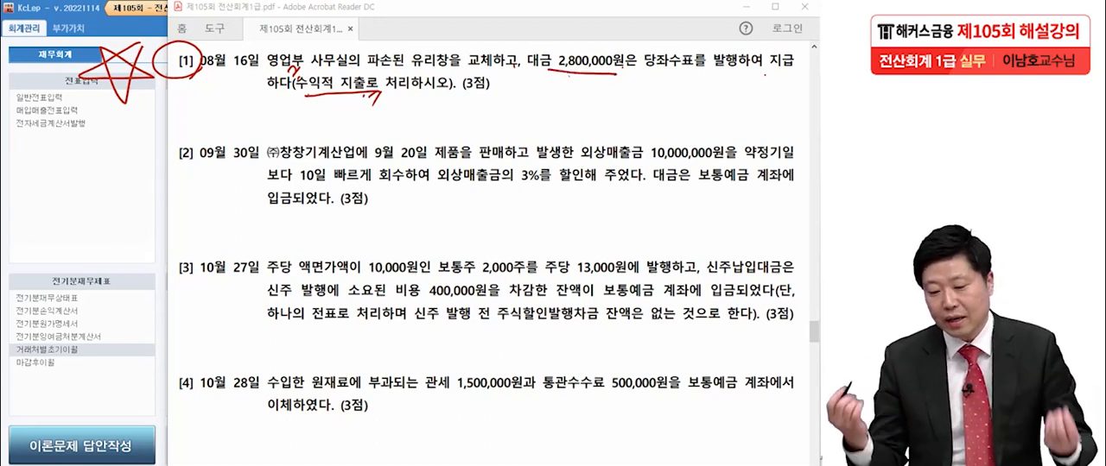
- Underline the 당좌수표 payment in transaction [1], then clear the markings and open 일반전표입력 for 08월 16일
{"action": "left_click_drag", "start_coordinate": [645, 65], "coordinate": [754, 69]}
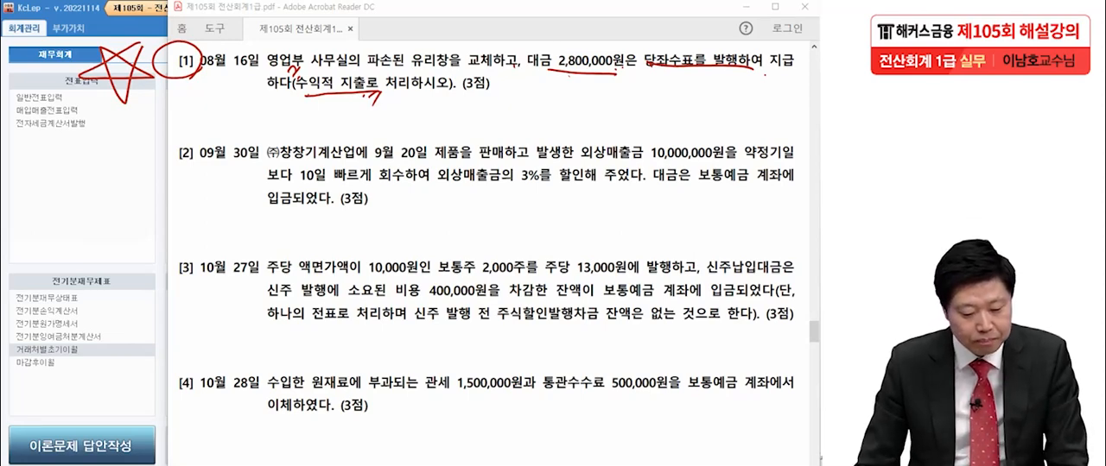
{"action": "key", "text": "Escape"}
{"action": "left_click", "coordinate": [93, 186]}
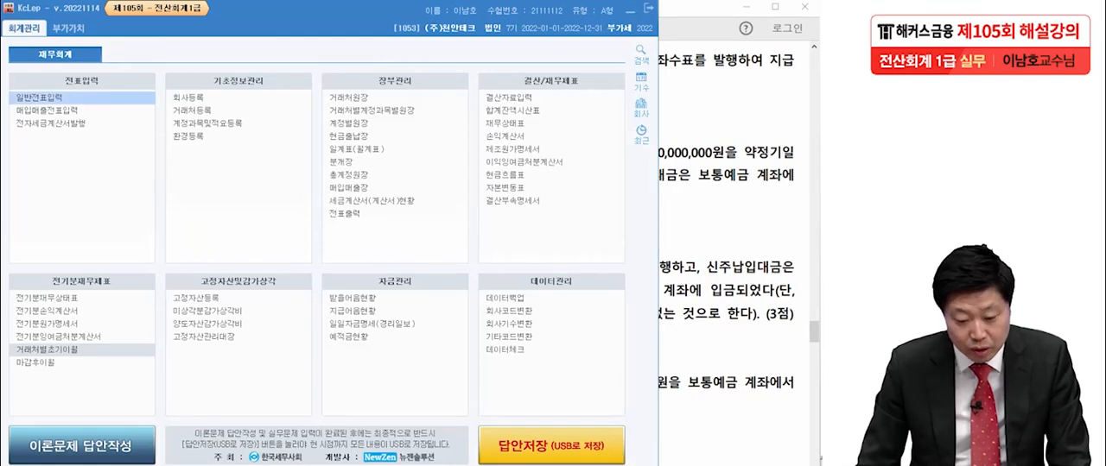
{"action": "key", "text": "Return"}
{"action": "type", "text": "8"}
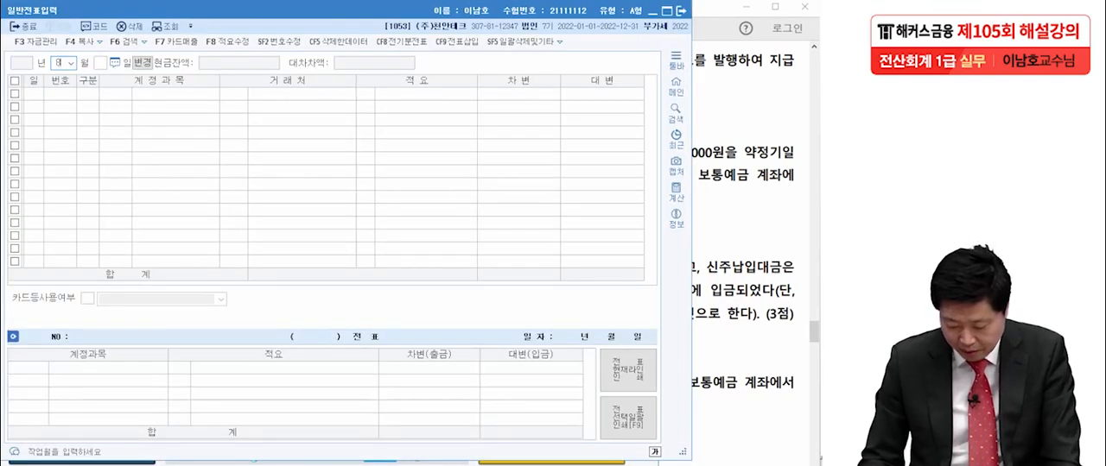
{"action": "key", "text": "Return"}
{"action": "type", "text": "16"}
{"action": "key", "text": "Return"}
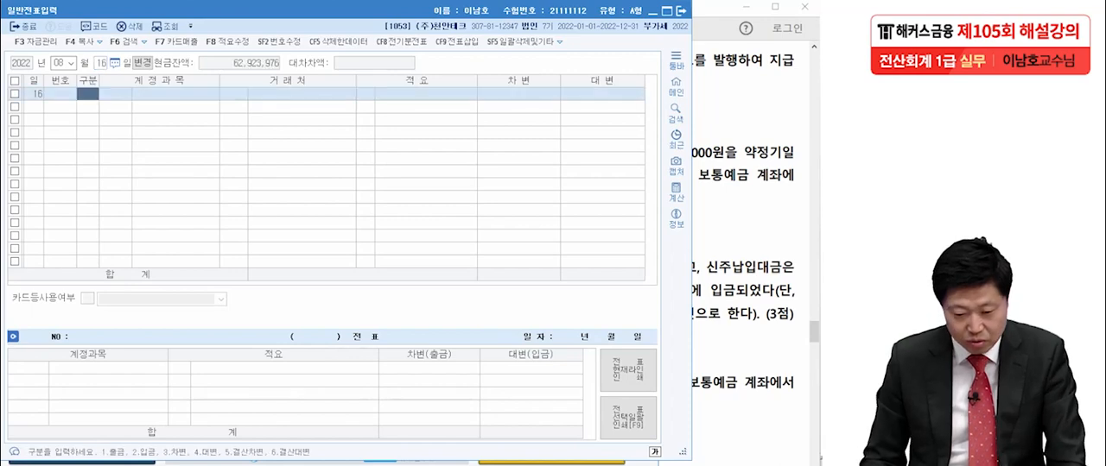
- Start a debit (차변) line with account 0820 수선비 (판매관리비), checking the department in transaction [1]
{"action": "type", "text": "3"}
{"action": "key", "text": "Return"}
{"action": "type", "text": "수선비"}
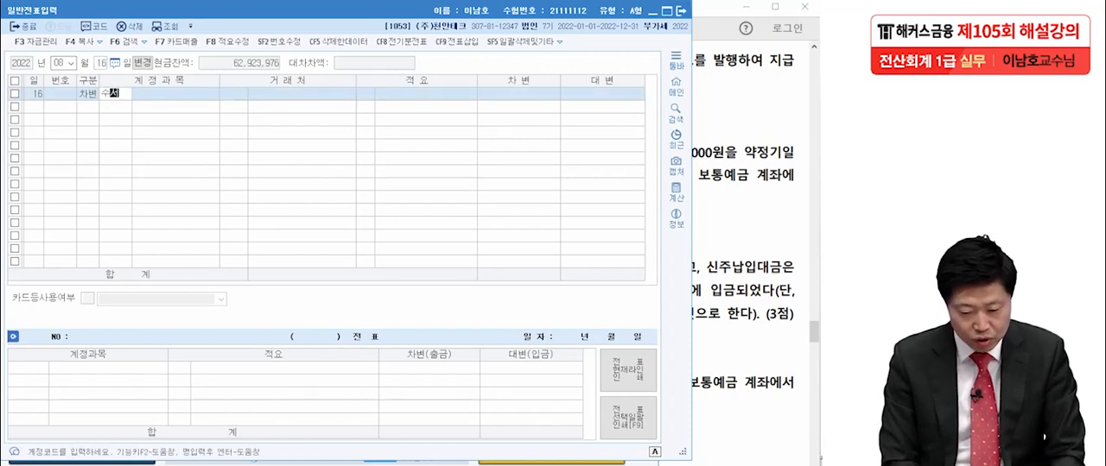
{"action": "key", "text": "Return"}
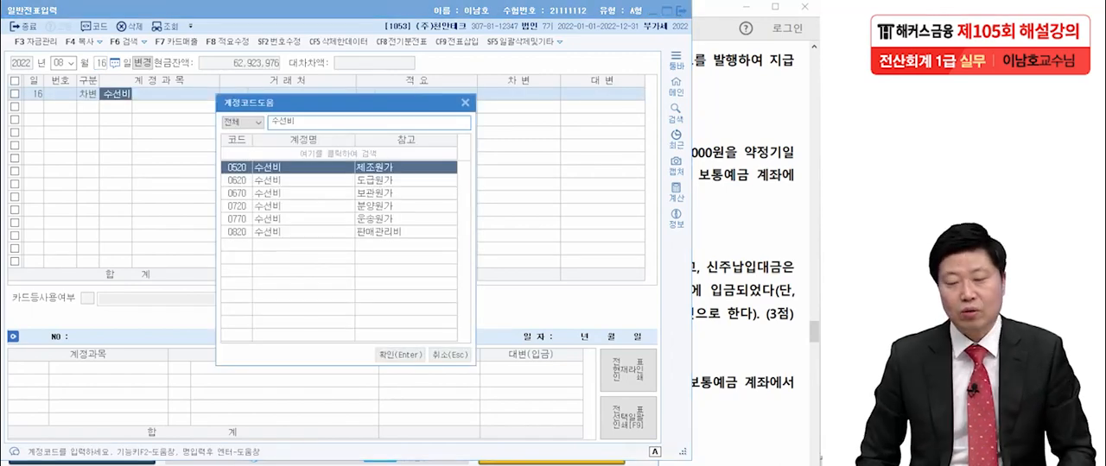
{"action": "key", "text": "alt+Tab"}
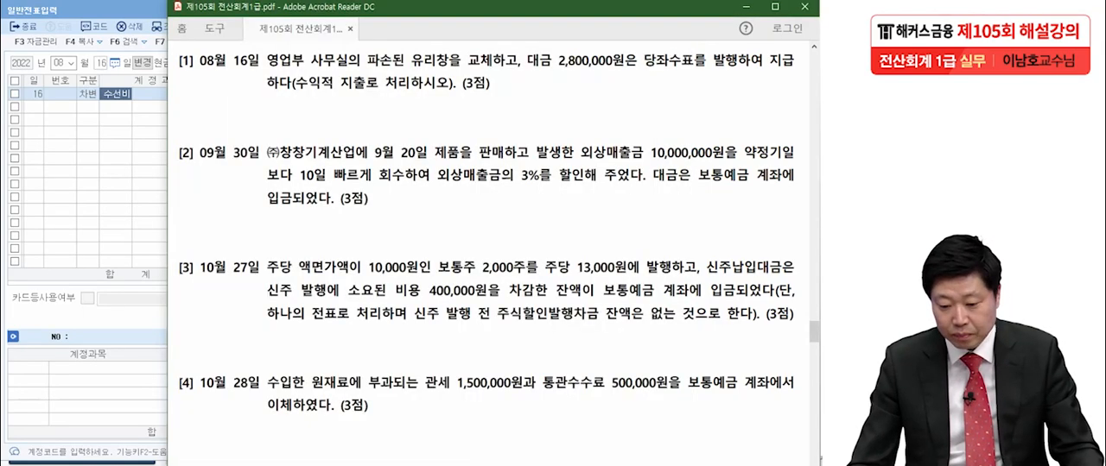
{"action": "key", "text": "alt+Tab"}
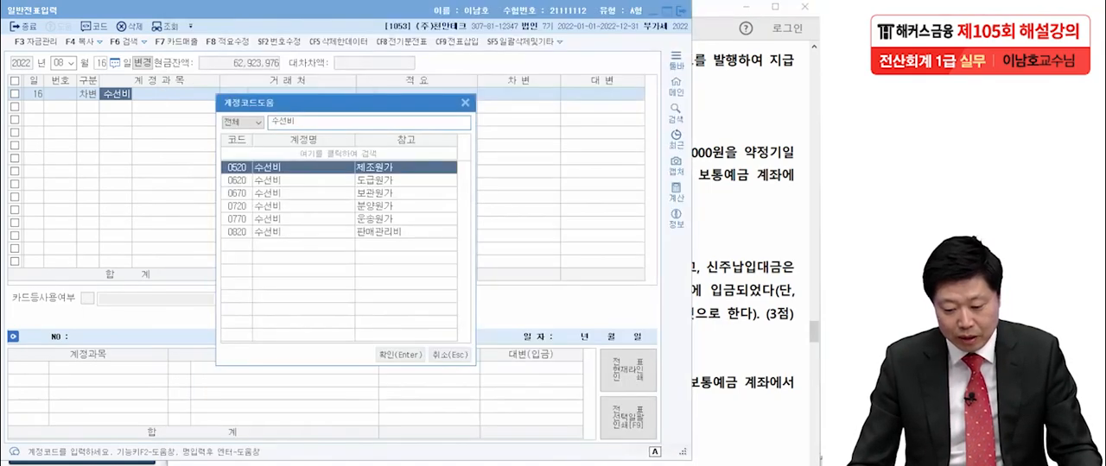
{"action": "key", "text": "Up"}
{"action": "key", "text": "Return"}
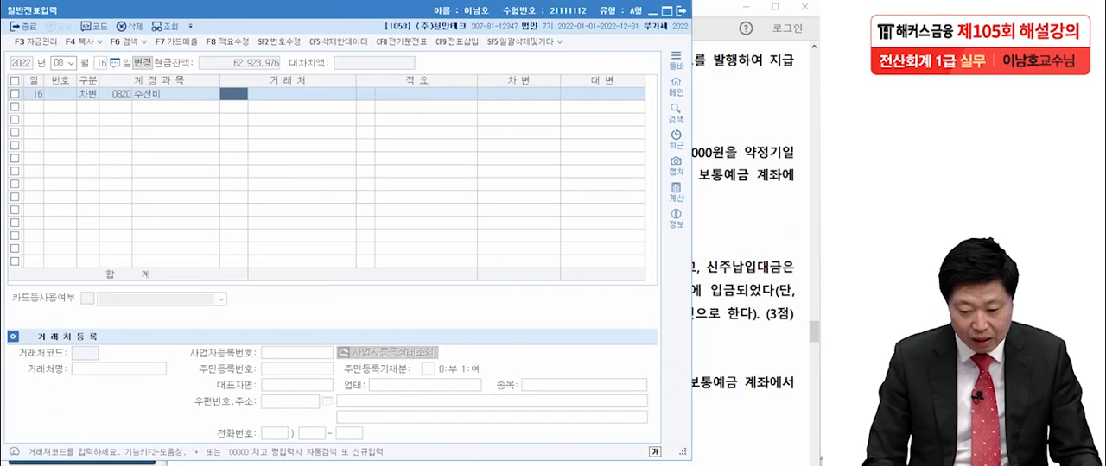
- Leave the 수선비 line's 거래처 and 적요 blank and set its debit amount to 2,800,000
{"action": "key", "text": "Return"}
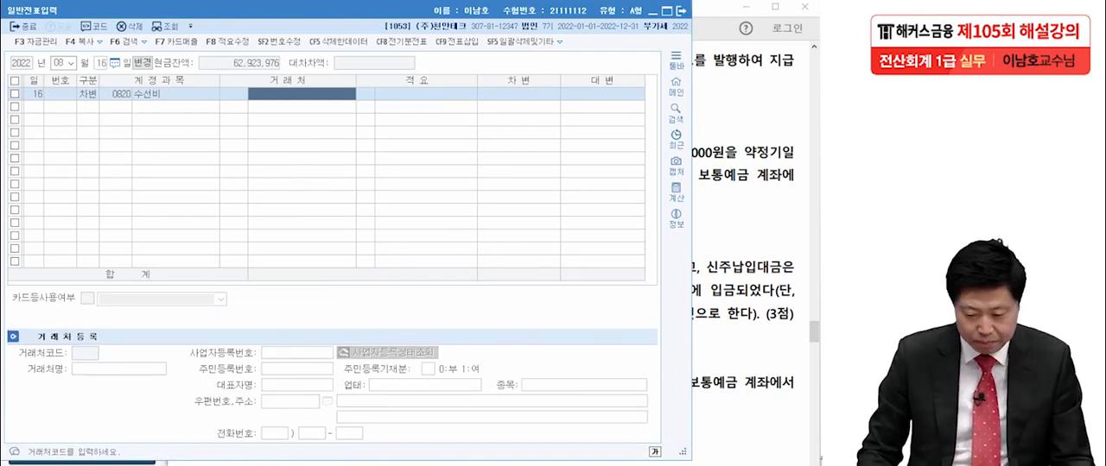
{"action": "key", "text": "Return"}
{"action": "key", "text": "Return"}
{"action": "key", "text": "Return"}
{"action": "type", "text": "2"}
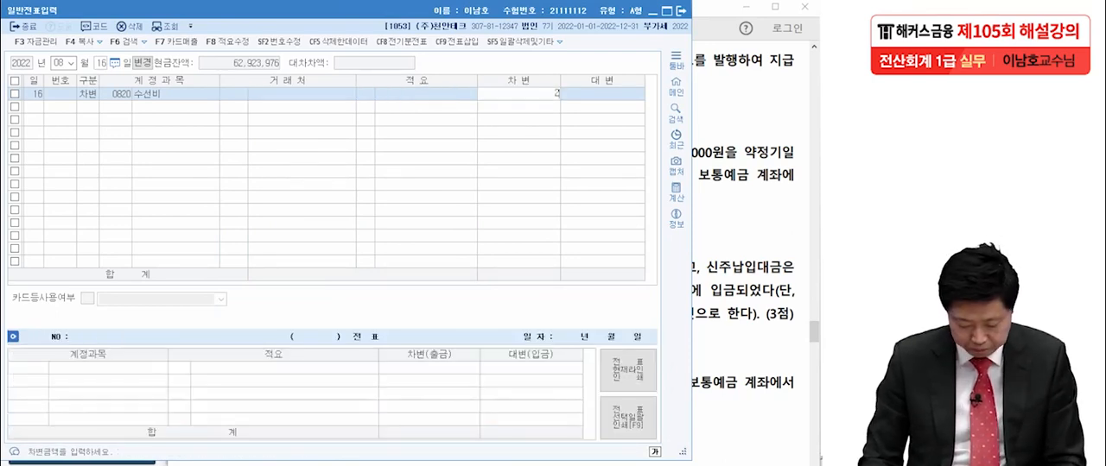
{"action": "type", "text": ",800,000"}
- Add a credit (대변) line for 0102 당좌예금 of 2,800,000 to the 08월 16일 entry
{"action": "key", "text": "Return"}
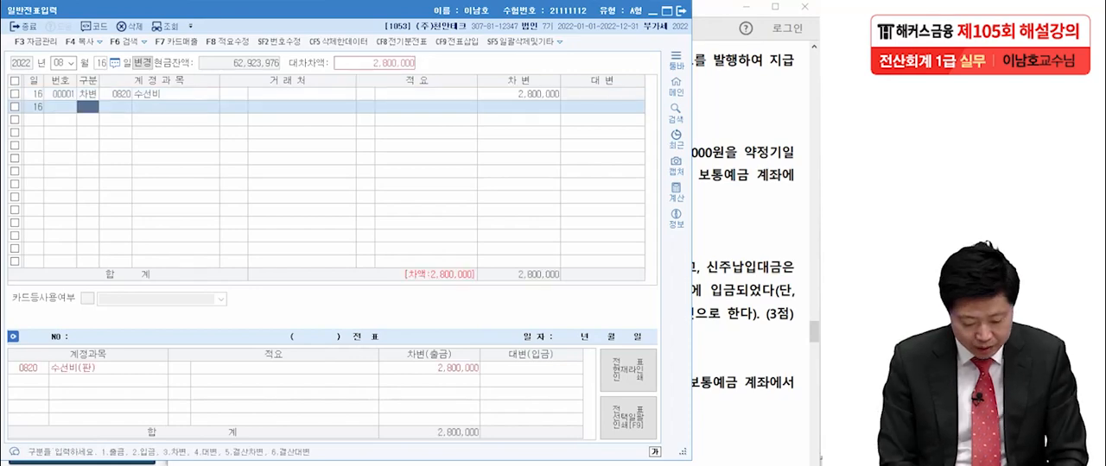
{"action": "type", "text": "4"}
{"action": "type", "text": "당좌"}
{"action": "key", "text": "Return"}
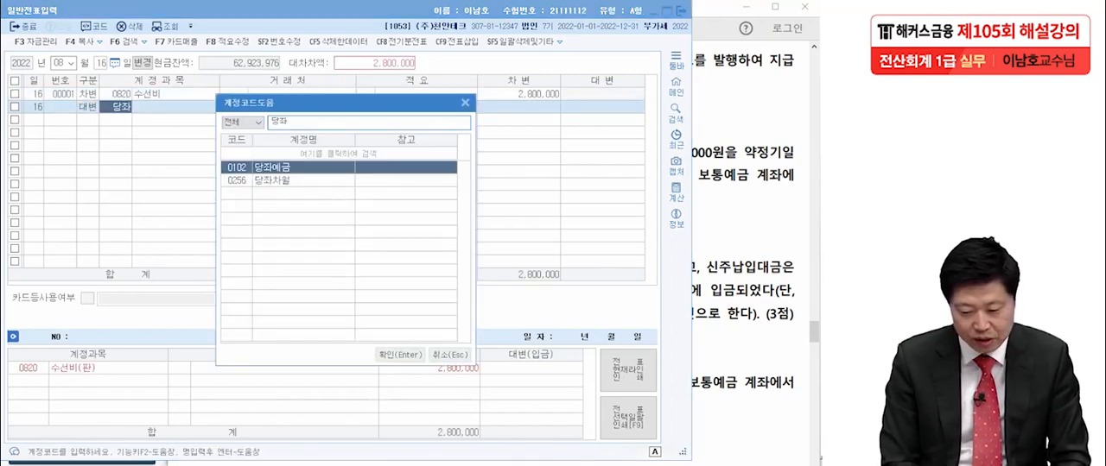
{"action": "key", "text": "Return"}
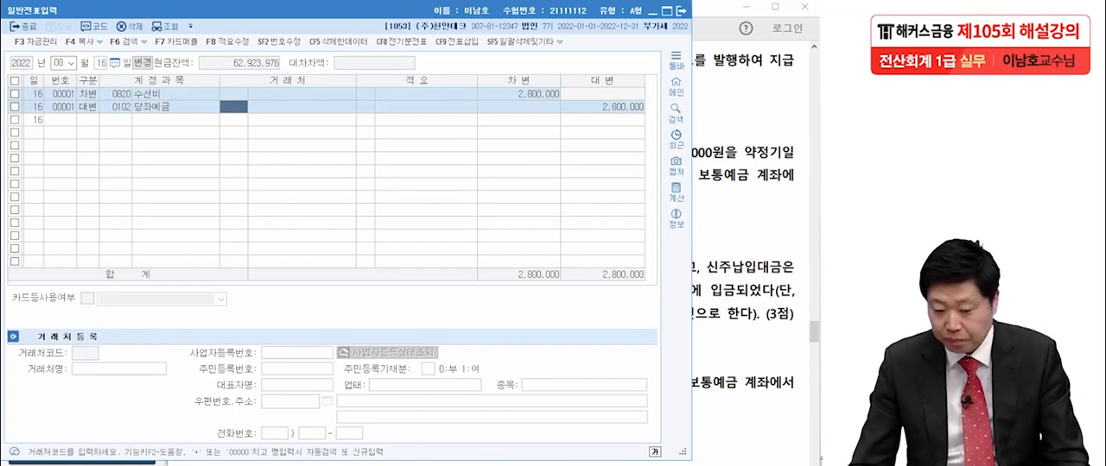
- Examine transaction [2] of 09월 30일 in the exam PDF, marking the 3% discount, and review Problem 2's entry instructions
{"action": "key", "text": "alt+Tab"}
{"action": "scroll", "coordinate": [497, 251], "scroll_direction": "down", "scroll_amount": 3}
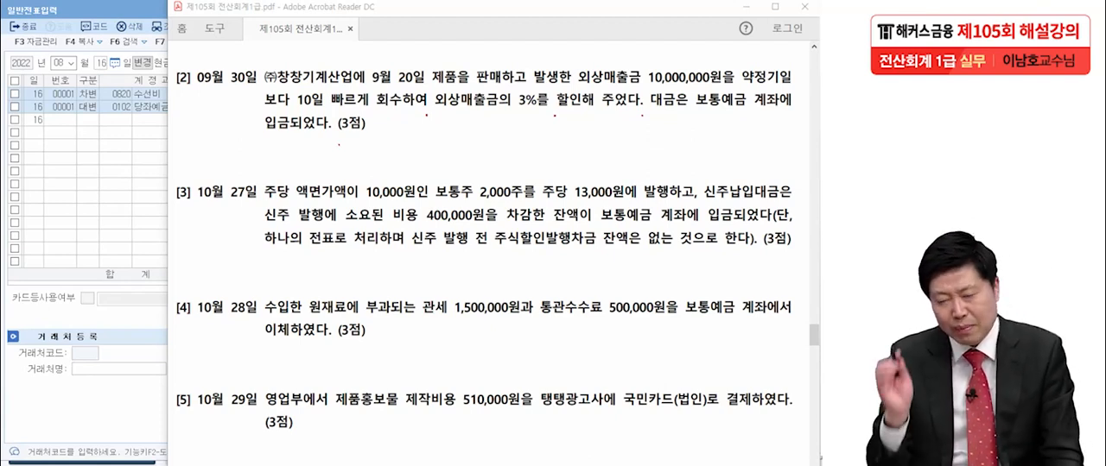
{"action": "left_click_drag", "start_coordinate": [514, 116], "coordinate": [540, 115]}
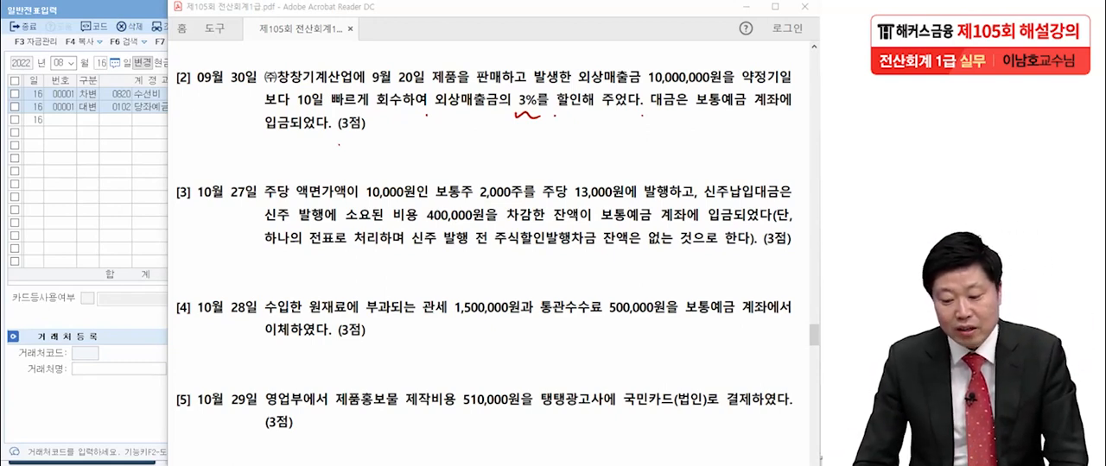
{"action": "key", "text": "Escape"}
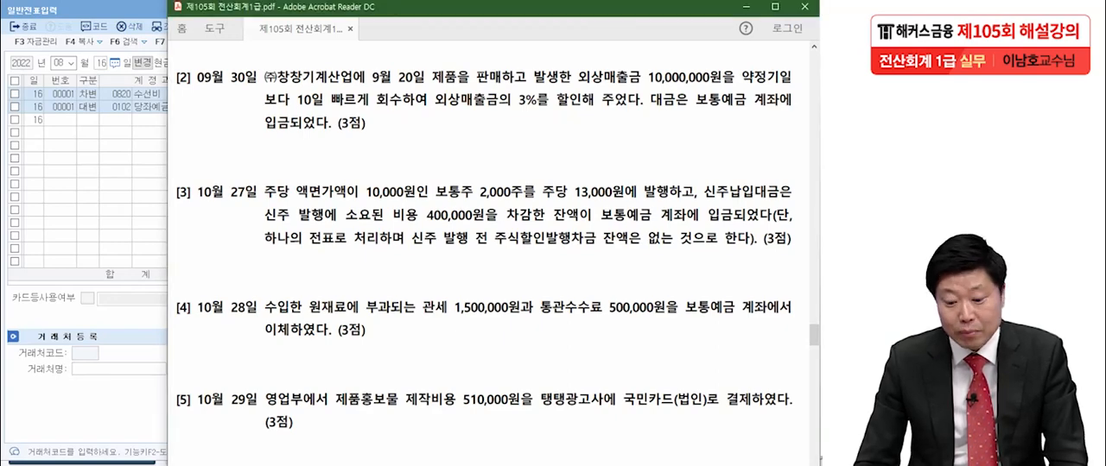
{"action": "scroll", "coordinate": [497, 251], "scroll_direction": "up", "scroll_amount": 6}
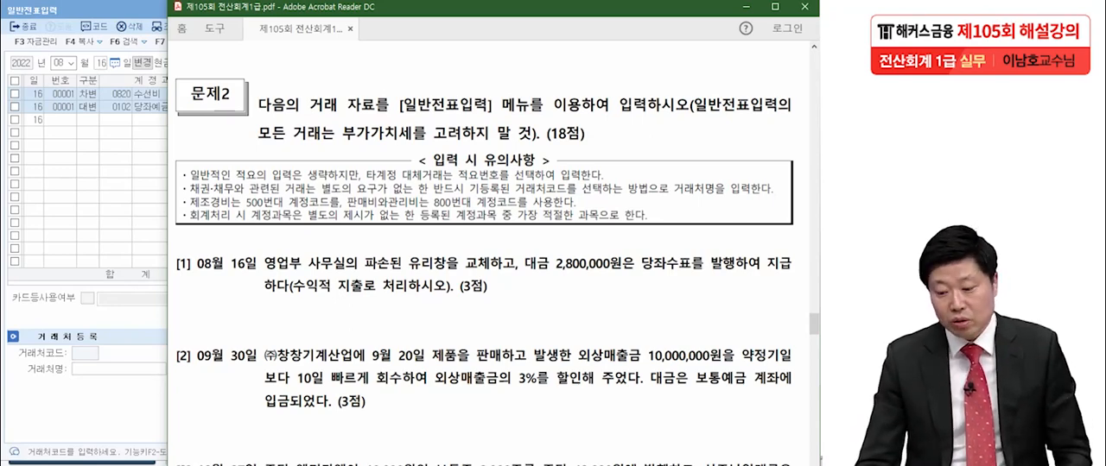
{"action": "scroll", "coordinate": [492, 259], "scroll_direction": "down", "scroll_amount": 7}
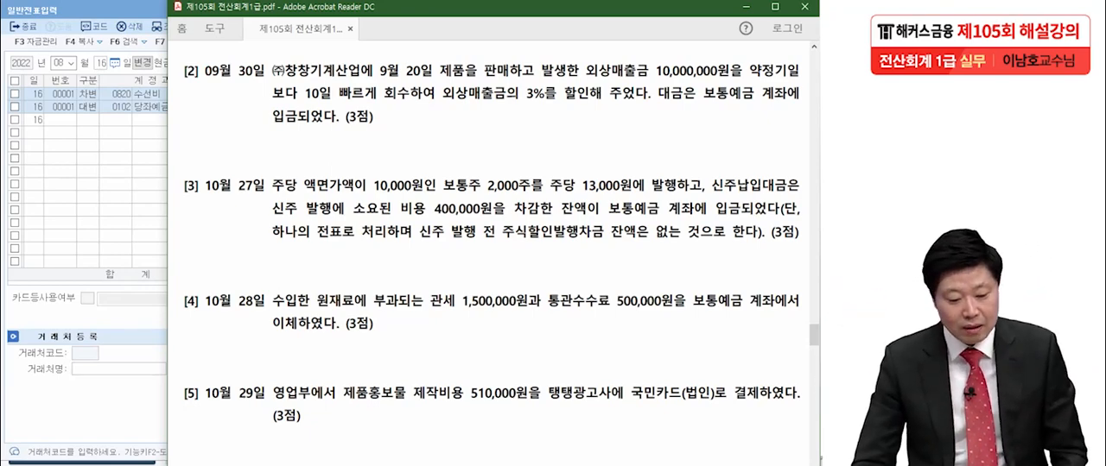
{"action": "key", "text": "alt+Tab"}
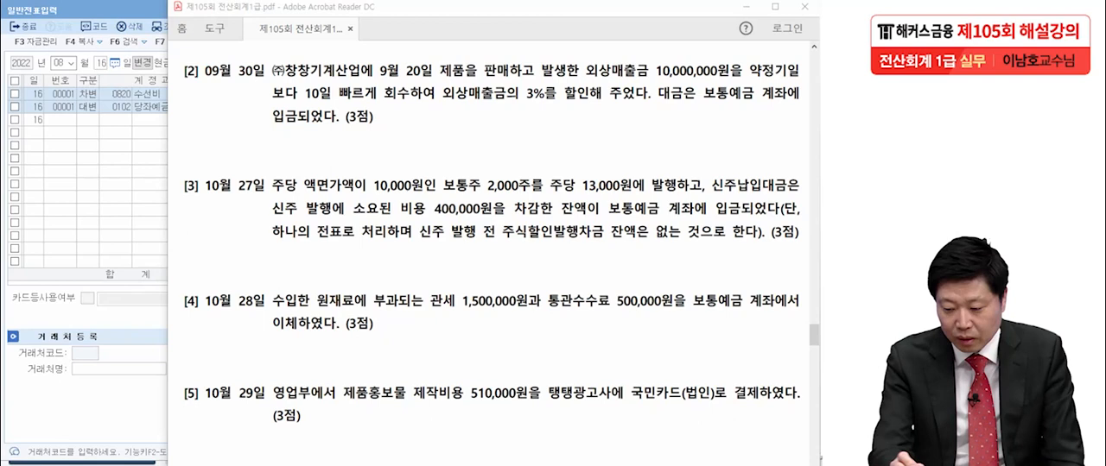
- Handwrite the debit side "(차) 보통예금" below transaction [2] on the exam PDF
{"action": "mouse_move", "coordinate": [239, 132]}
{"action": "left_mouse_down"}
{"action": "mouse_move", "coordinate": [236, 163]}
{"action": "mouse_move", "coordinate": [253, 142]}
{"action": "left_mouse_up"}
{"action": "left_click_drag", "start_coordinate": [245, 147], "coordinate": [242, 159]}
{"action": "left_click_drag", "start_coordinate": [250, 150], "coordinate": [273, 153]}
{"action": "mouse_move", "coordinate": [276, 136]}
{"action": "left_mouse_down"}
{"action": "mouse_move", "coordinate": [266, 164]}
{"action": "mouse_move", "coordinate": [290, 148]}
{"action": "left_mouse_up"}
{"action": "left_click_drag", "start_coordinate": [298, 129], "coordinate": [297, 156]}
{"action": "mouse_move", "coordinate": [288, 160]}
{"action": "left_mouse_down"}
{"action": "mouse_move", "coordinate": [305, 157]}
{"action": "mouse_move", "coordinate": [319, 131]}
{"action": "mouse_move", "coordinate": [323, 145]}
{"action": "left_mouse_up"}
{"action": "left_click_drag", "start_coordinate": [312, 140], "coordinate": [322, 138]}
{"action": "left_click_drag", "start_coordinate": [316, 147], "coordinate": [327, 152]}
{"action": "left_click_drag", "start_coordinate": [319, 156], "coordinate": [336, 144]}
{"action": "left_click_drag", "start_coordinate": [337, 147], "coordinate": [351, 160]}
{"action": "left_click_drag", "start_coordinate": [362, 135], "coordinate": [376, 143]}
{"action": "mouse_move", "coordinate": [359, 151]}
{"action": "left_mouse_down"}
{"action": "mouse_move", "coordinate": [357, 161]}
{"action": "mouse_move", "coordinate": [377, 165]}
{"action": "left_mouse_up"}
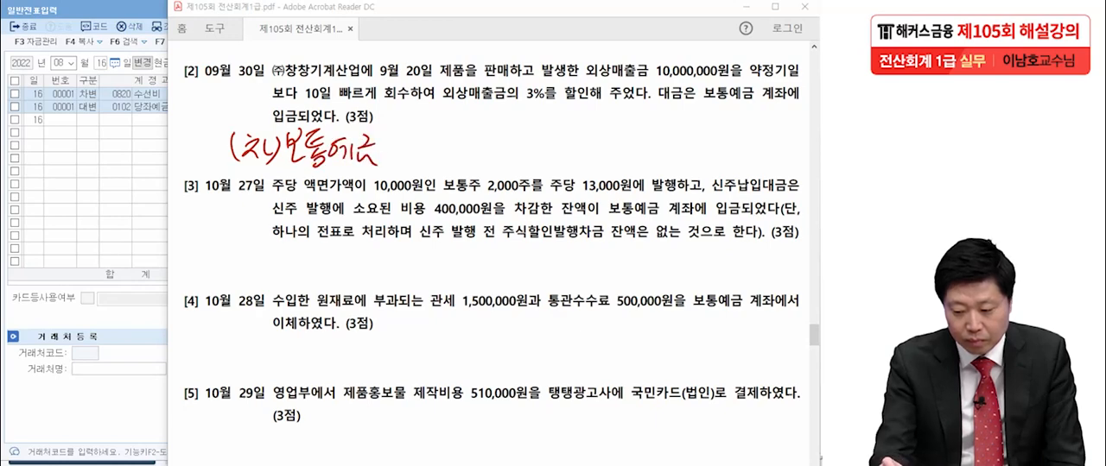
- Handwrite the credit side "(대) 외상매출금 10,000,000" below transaction [2] and mark the 외상매출금 with an arrow
{"action": "mouse_move", "coordinate": [577, 134]}
{"action": "left_mouse_down"}
{"action": "mouse_move", "coordinate": [573, 161]}
{"action": "mouse_move", "coordinate": [594, 149]}
{"action": "left_mouse_up"}
{"action": "left_click_drag", "start_coordinate": [589, 140], "coordinate": [607, 157]}
{"action": "left_click_drag", "start_coordinate": [622, 138], "coordinate": [619, 159]}
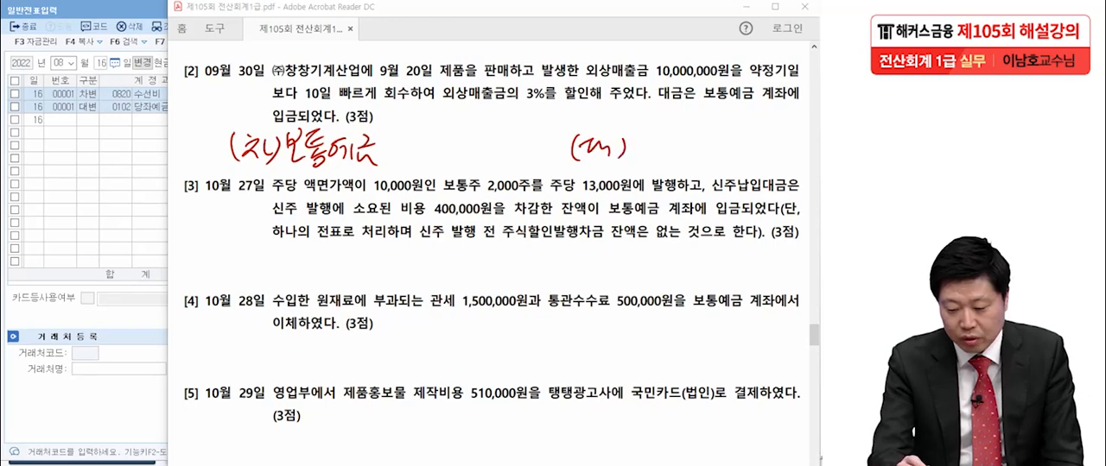
{"action": "left_click_drag", "start_coordinate": [638, 127], "coordinate": [636, 136]}
{"action": "mouse_move", "coordinate": [631, 146]}
{"action": "left_mouse_down"}
{"action": "mouse_move", "coordinate": [650, 142]}
{"action": "mouse_move", "coordinate": [649, 155]}
{"action": "left_mouse_up"}
{"action": "left_click_drag", "start_coordinate": [660, 126], "coordinate": [654, 144]}
{"action": "left_click_drag", "start_coordinate": [660, 135], "coordinate": [671, 136]}
{"action": "left_click_drag", "start_coordinate": [669, 133], "coordinate": [679, 133]}
{"action": "left_click_drag", "start_coordinate": [665, 145], "coordinate": [671, 148]}
{"action": "mouse_move", "coordinate": [681, 124]}
{"action": "left_mouse_down"}
{"action": "mouse_move", "coordinate": [696, 147]}
{"action": "mouse_move", "coordinate": [712, 126]}
{"action": "left_mouse_up"}
{"action": "mouse_move", "coordinate": [702, 138]}
{"action": "left_mouse_down"}
{"action": "mouse_move", "coordinate": [716, 136]}
{"action": "mouse_move", "coordinate": [721, 152]}
{"action": "left_mouse_up"}
{"action": "mouse_move", "coordinate": [715, 124]}
{"action": "left_mouse_down"}
{"action": "mouse_move", "coordinate": [732, 136]}
{"action": "mouse_move", "coordinate": [722, 150]}
{"action": "left_mouse_up"}
{"action": "mouse_move", "coordinate": [723, 144]}
{"action": "left_mouse_down"}
{"action": "mouse_move", "coordinate": [736, 154]}
{"action": "mouse_move", "coordinate": [763, 135]}
{"action": "mouse_move", "coordinate": [805, 155]}
{"action": "left_mouse_up"}
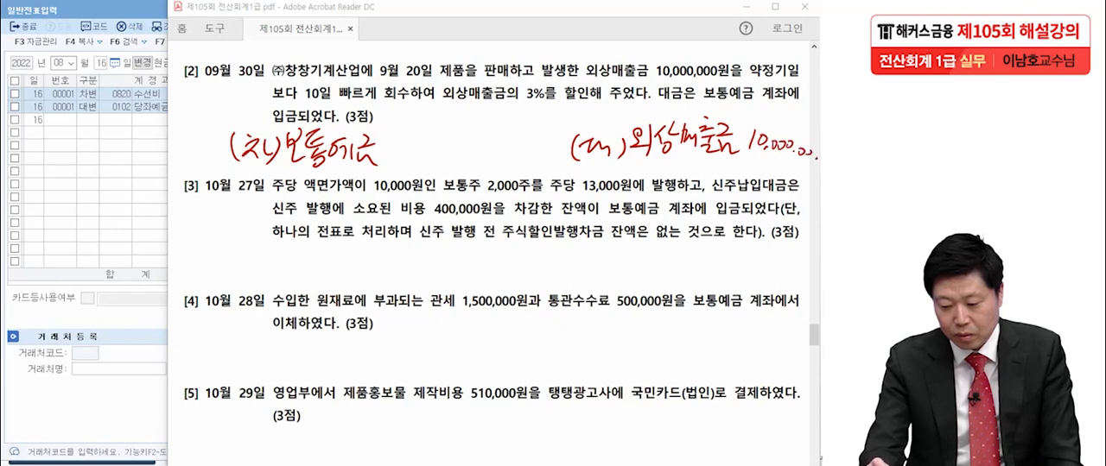
{"action": "left_click_drag", "start_coordinate": [735, 112], "coordinate": [752, 107]}
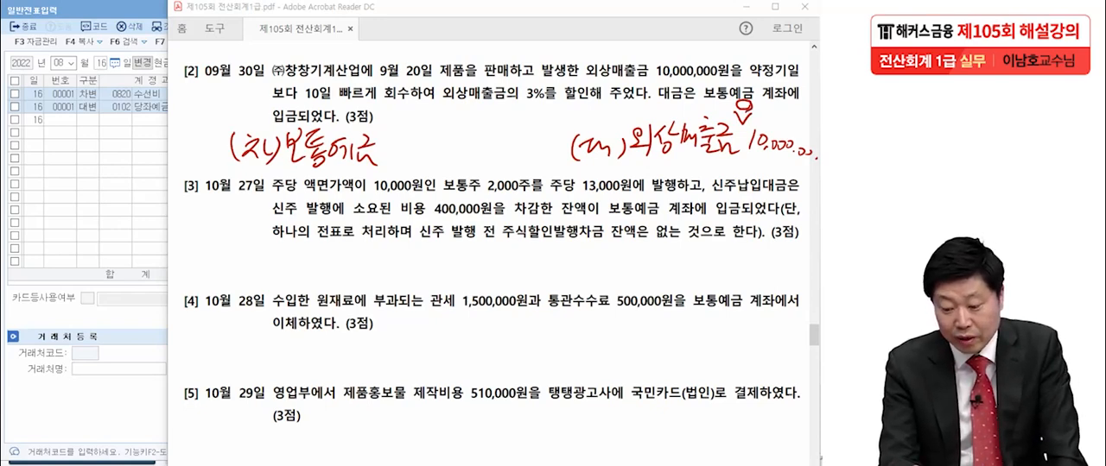
- Circle the blank debit amount area and handwrite "매출할인(제품매출) 300,000" below transaction [3]
{"action": "mouse_move", "coordinate": [510, 161]}
{"action": "left_mouse_down"}
{"action": "mouse_move", "coordinate": [420, 152]}
{"action": "mouse_move", "coordinate": [530, 159]}
{"action": "left_mouse_up"}
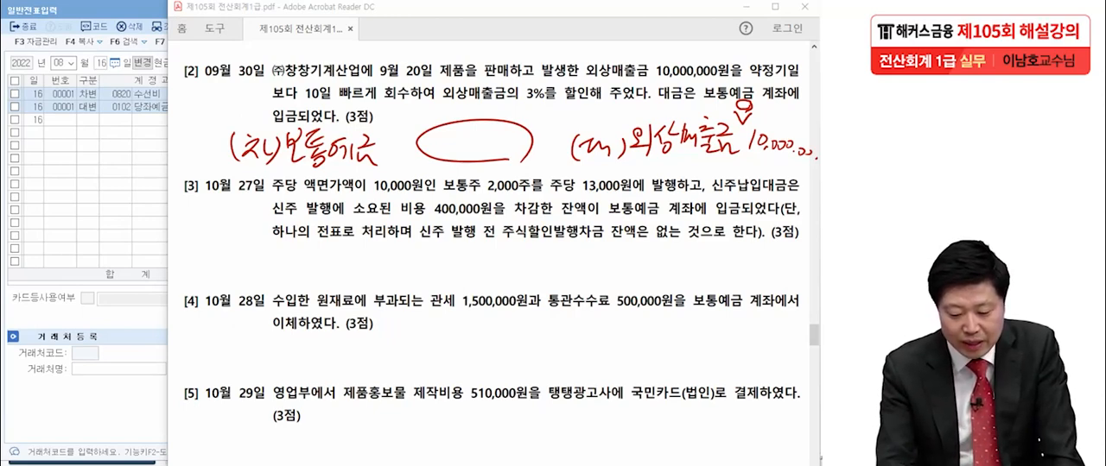
{"action": "mouse_move", "coordinate": [285, 252]}
{"action": "left_mouse_down"}
{"action": "mouse_move", "coordinate": [287, 276]}
{"action": "mouse_move", "coordinate": [306, 278]}
{"action": "mouse_move", "coordinate": [321, 259]}
{"action": "mouse_move", "coordinate": [331, 284]}
{"action": "left_mouse_up"}
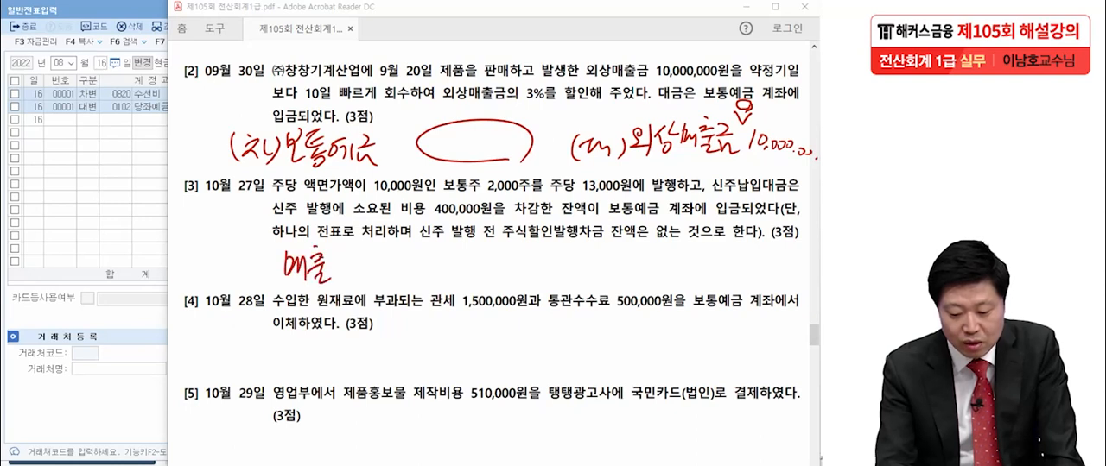
{"action": "mouse_move", "coordinate": [330, 256]}
{"action": "left_mouse_down"}
{"action": "mouse_move", "coordinate": [348, 256]}
{"action": "mouse_move", "coordinate": [350, 278]}
{"action": "mouse_move", "coordinate": [341, 262]}
{"action": "mouse_move", "coordinate": [369, 264]}
{"action": "left_mouse_up"}
{"action": "left_click_drag", "start_coordinate": [356, 266], "coordinate": [408, 276]}
{"action": "left_click_drag", "start_coordinate": [411, 249], "coordinate": [417, 261]}
{"action": "mouse_move", "coordinate": [410, 263]}
{"action": "left_mouse_down"}
{"action": "mouse_move", "coordinate": [420, 274]}
{"action": "mouse_move", "coordinate": [423, 264]}
{"action": "mouse_move", "coordinate": [445, 274]}
{"action": "mouse_move", "coordinate": [457, 264]}
{"action": "mouse_move", "coordinate": [467, 278]}
{"action": "left_mouse_up"}
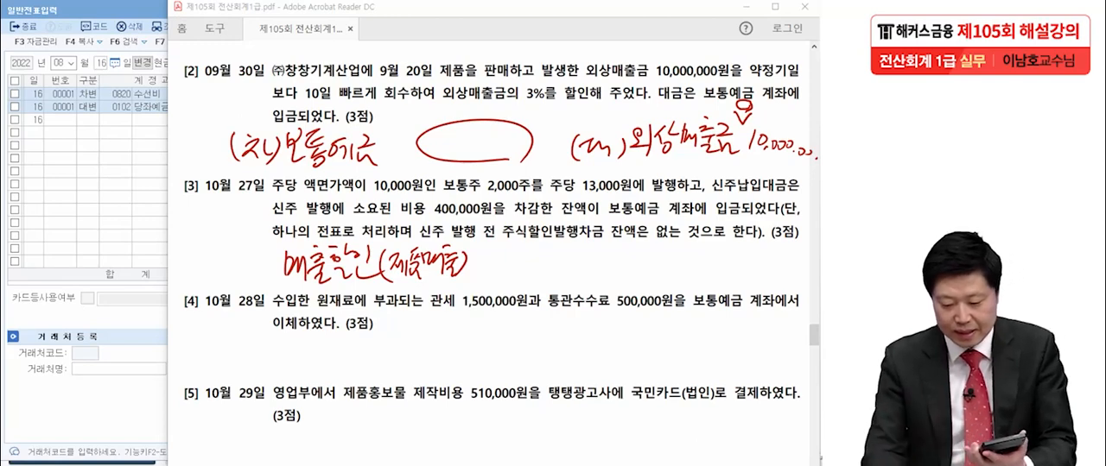
{"action": "mouse_move", "coordinate": [487, 251]}
{"action": "left_mouse_down"}
{"action": "mouse_move", "coordinate": [487, 281]}
{"action": "mouse_move", "coordinate": [508, 259]}
{"action": "left_mouse_up"}
{"action": "left_click_drag", "start_coordinate": [516, 262], "coordinate": [520, 258]}
{"action": "left_click_drag", "start_coordinate": [529, 269], "coordinate": [537, 265]}
{"action": "left_click_drag", "start_coordinate": [548, 262], "coordinate": [550, 264]}
{"action": "left_click_drag", "start_coordinate": [563, 266], "coordinate": [568, 271]}
{"action": "left_click_drag", "start_coordinate": [538, 160], "coordinate": [535, 128]}
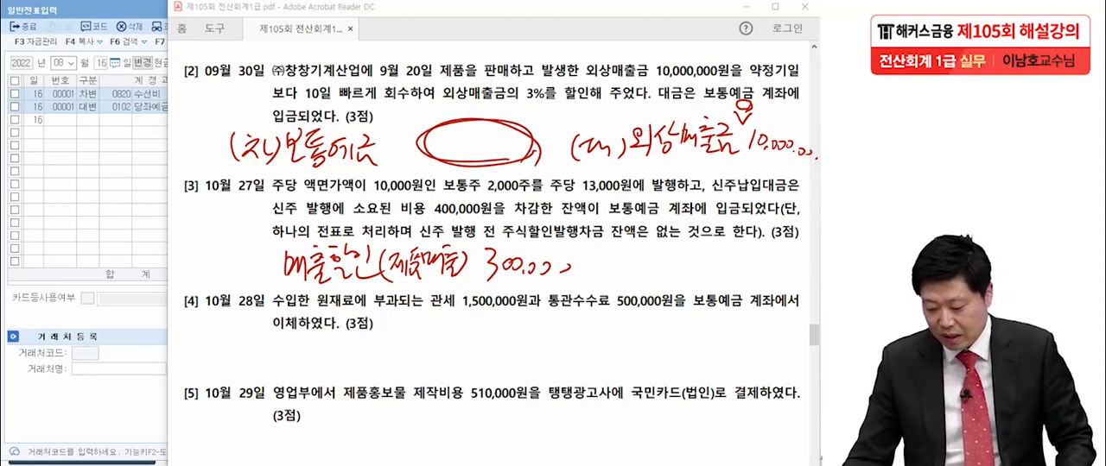
- Return to 일반전표입력 and set the entry date to 09월 30일
{"action": "key", "text": "alt+Tab"}
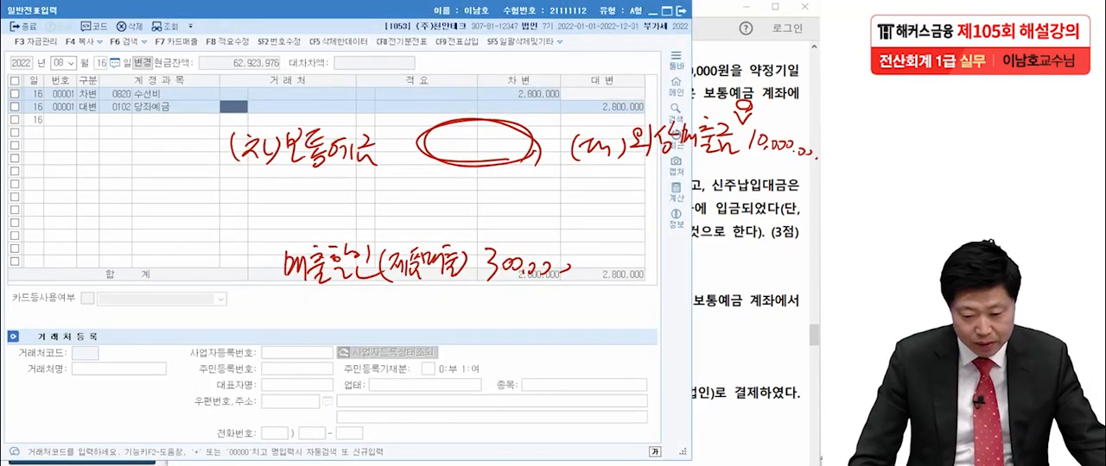
{"action": "left_click", "coordinate": [63, 63]}
{"action": "type", "text": "093"}
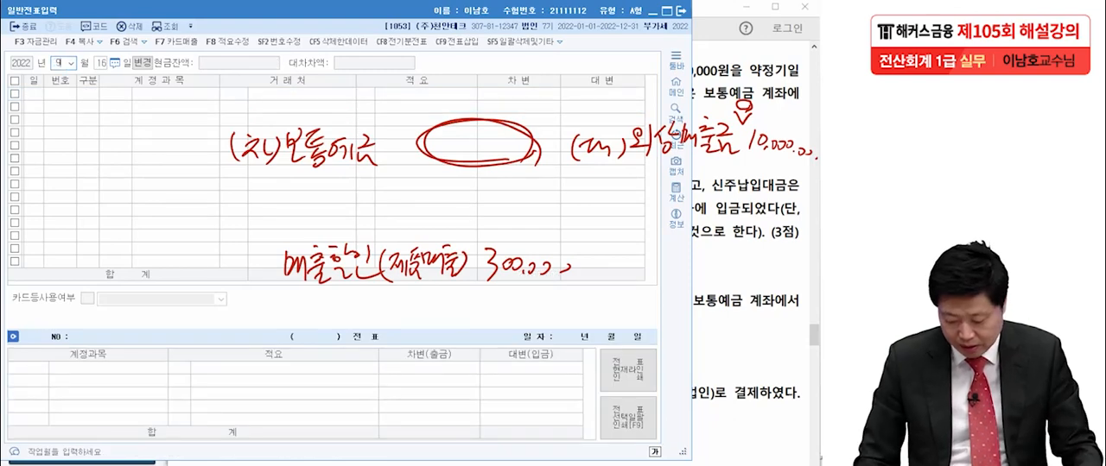
{"action": "type", "text": "0"}
{"action": "key", "text": "Return"}
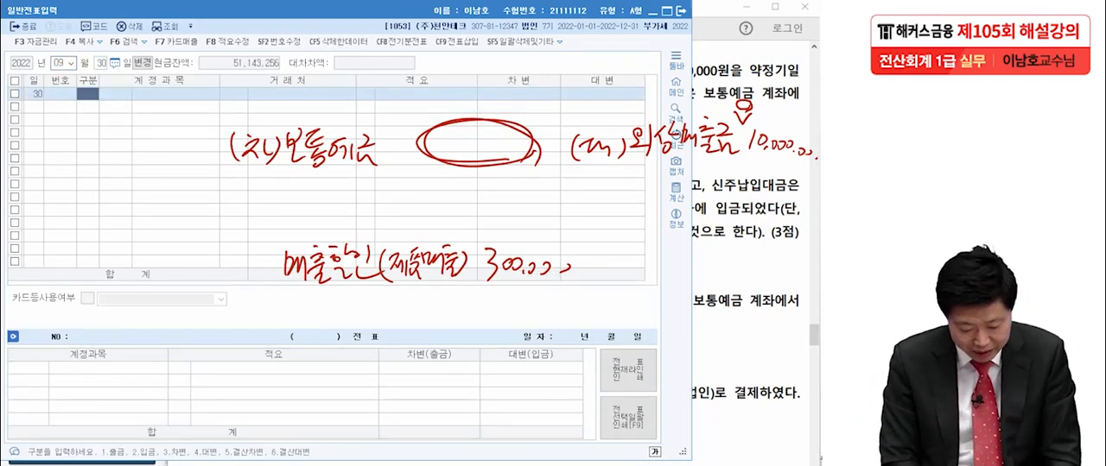
- Enter the 09월 30일 credit line 외상매출금 (0108) for (주)창창기계산업 with 10,000,000
{"action": "type", "text": "4"}
{"action": "key", "text": "Return"}
{"action": "type", "text": "외상매"}
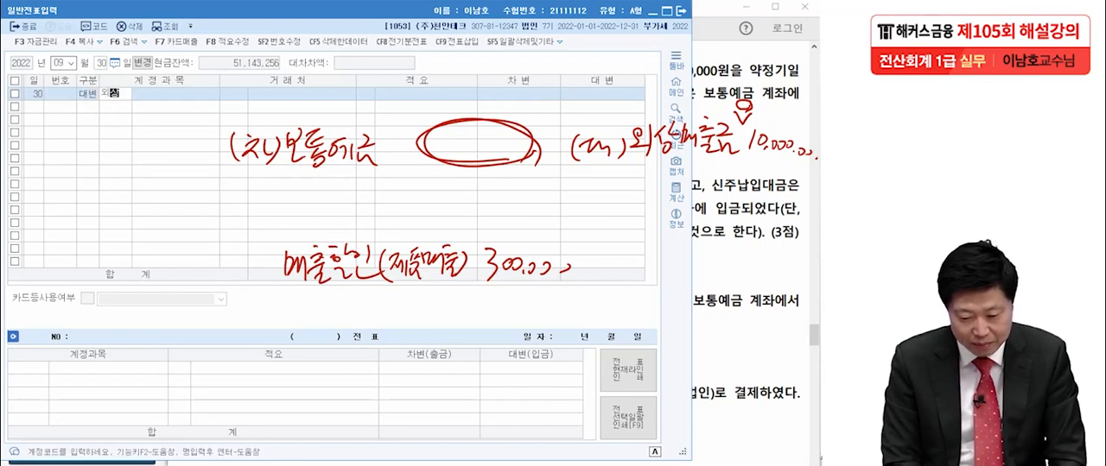
{"action": "key", "text": "Return"}
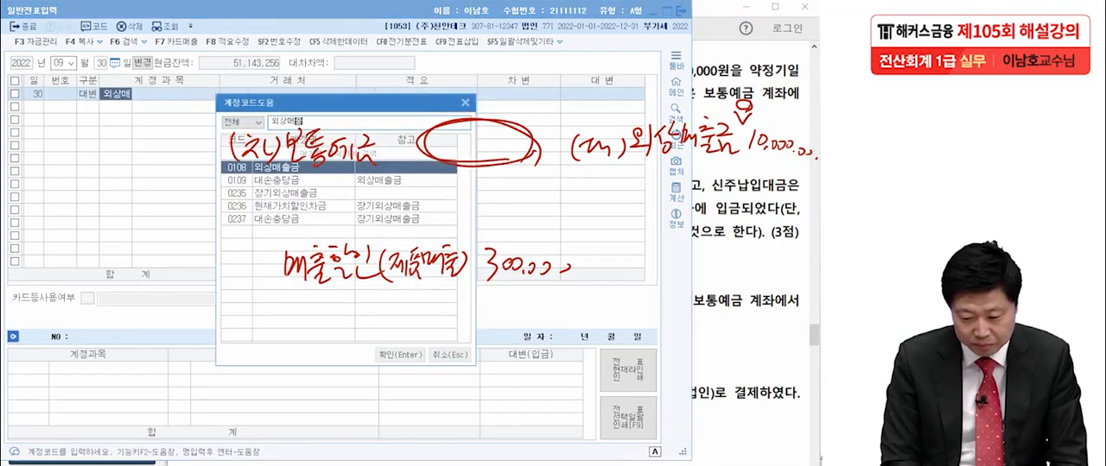
{"action": "key", "text": "Return"}
{"action": "type", "text": "창"}
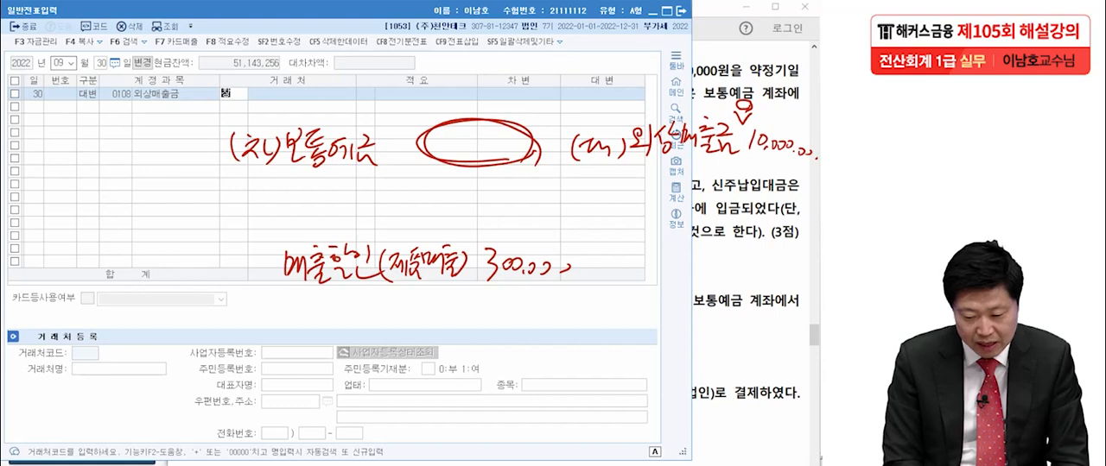
{"action": "key", "text": "Return"}
{"action": "key", "text": "Return"}
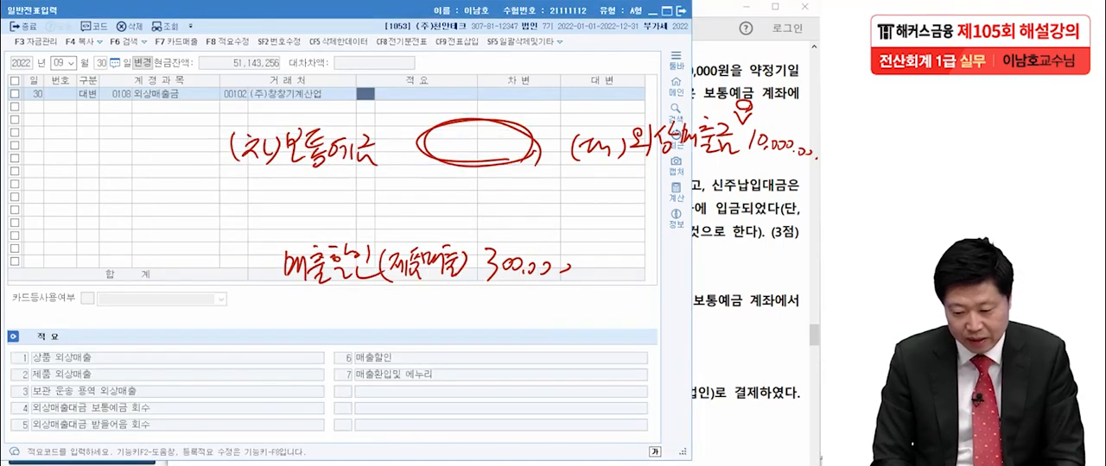
{"action": "key", "text": "Return"}
{"action": "type", "text": "10000000"}
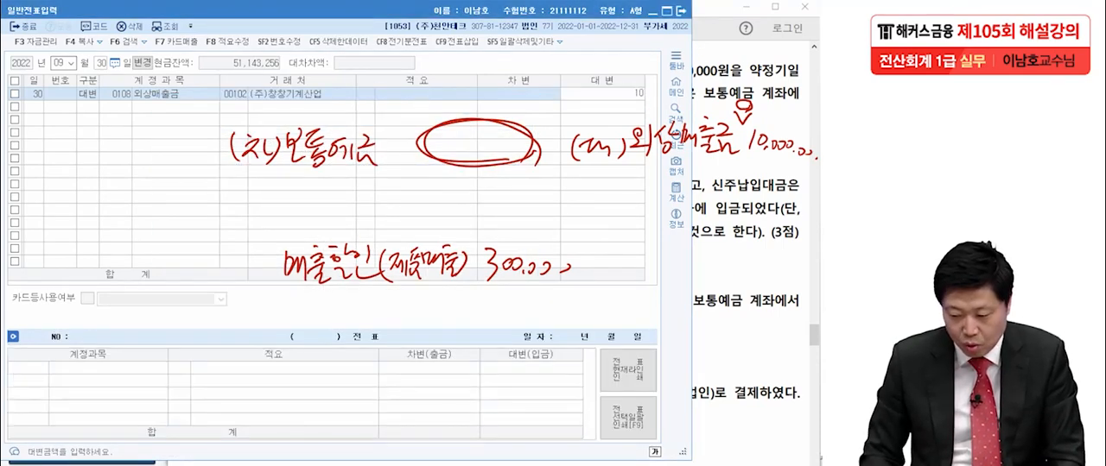
{"action": "key", "text": "Return"}
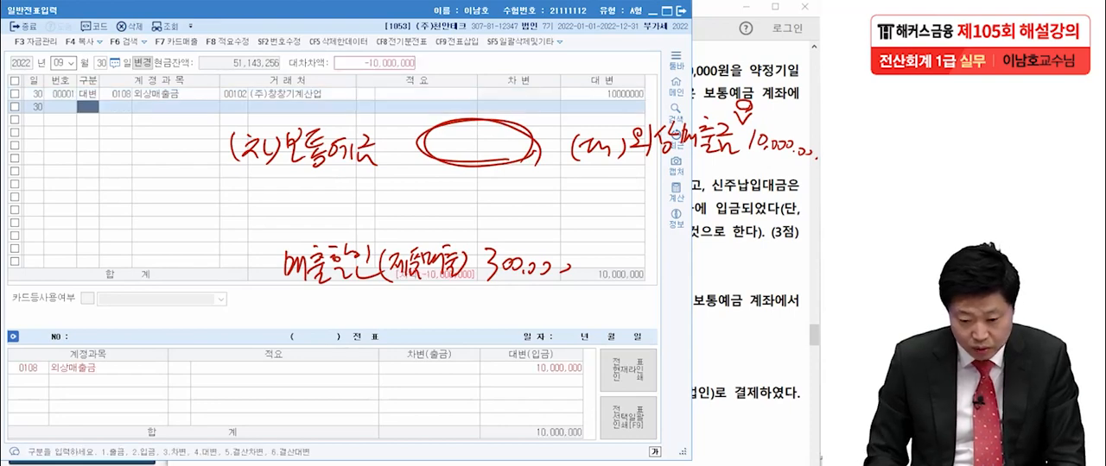
- Add a debit line for 매출할인 of 제품매출 (0406) with the amount 300,000
{"action": "key", "text": "3"}
{"action": "key", "text": "Return"}
{"action": "type", "text": "매출할"}
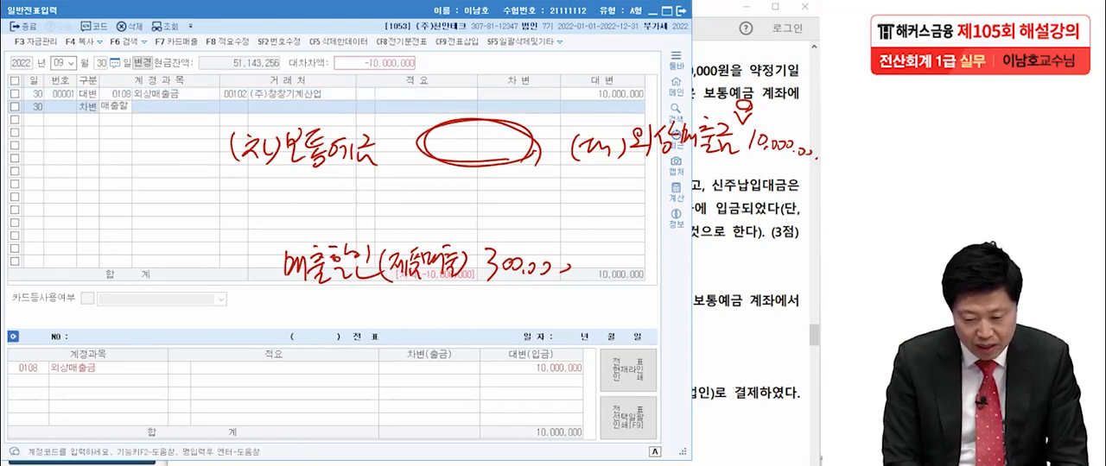
{"action": "key", "text": "Return"}
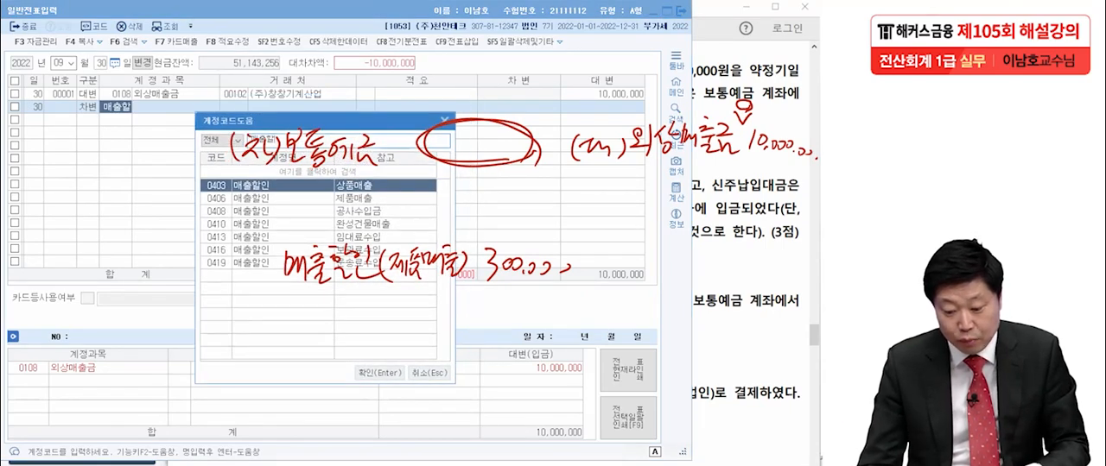
{"action": "key", "text": "Down"}
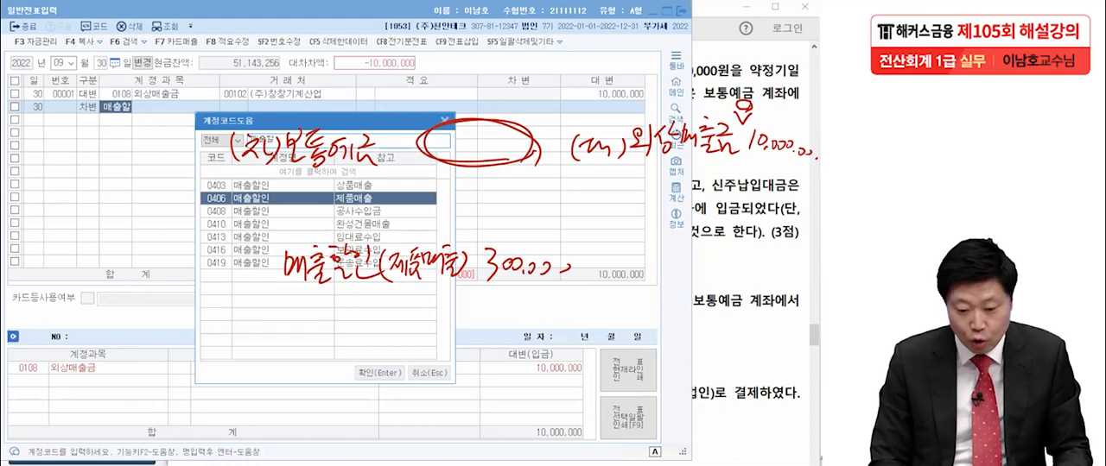
{"action": "key", "text": "Return"}
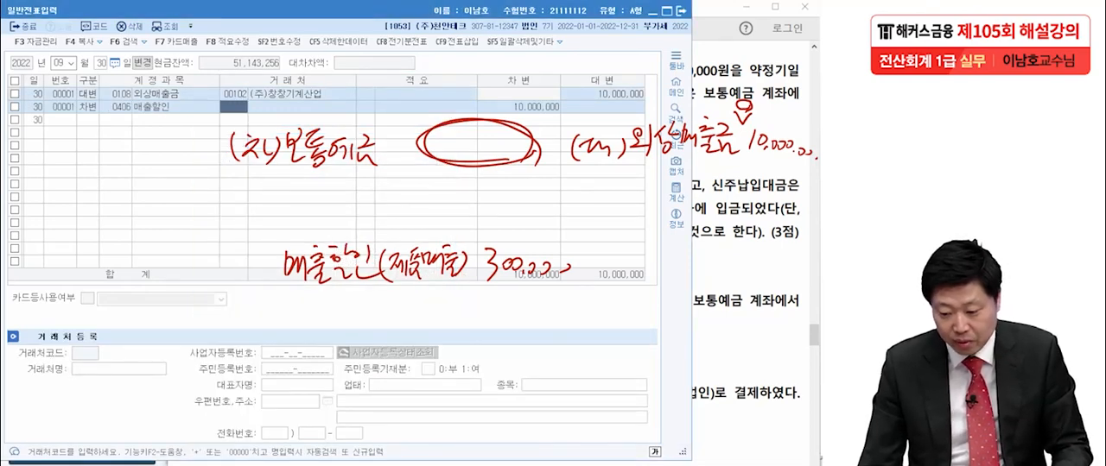
{"action": "key", "text": "Return"}
{"action": "key", "text": "Return"}
{"action": "type", "text": "300000"}
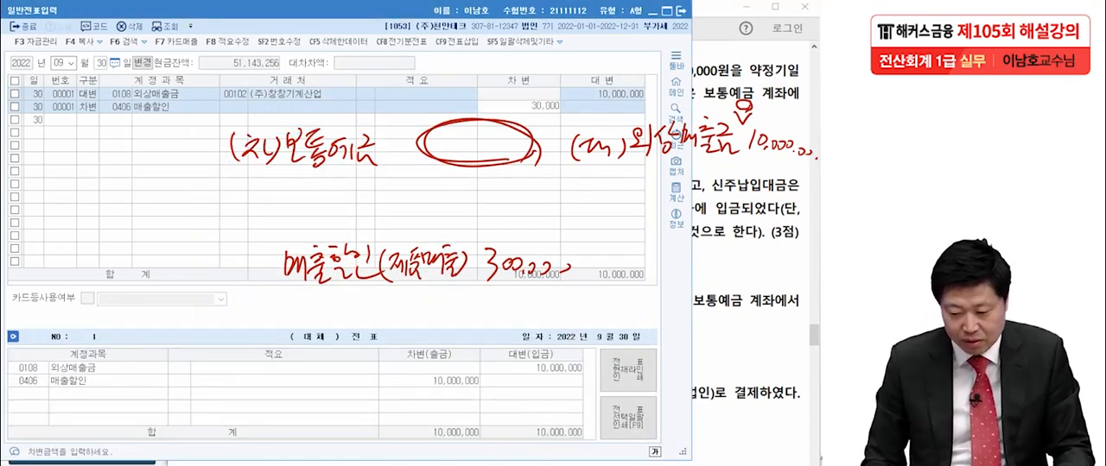
{"action": "key", "text": "Return"}
- Add a debit line for 보통예금 (0103) with the balancing 9,700,000 and clear the handwriting from the screen
{"action": "type", "text": "3"}
{"action": "key", "text": "Return"}
{"action": "type", "text": "보통"}
{"action": "key", "text": "Return"}
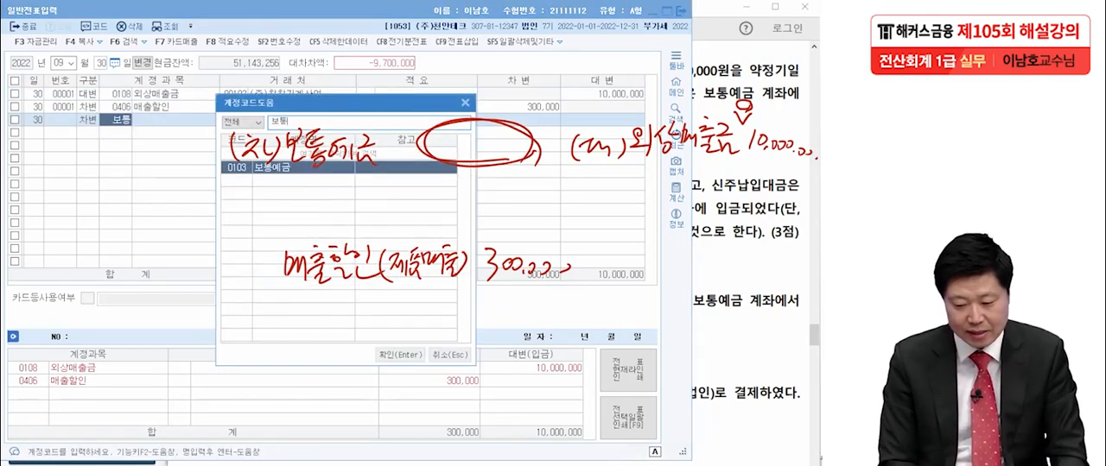
{"action": "key", "text": "Return"}
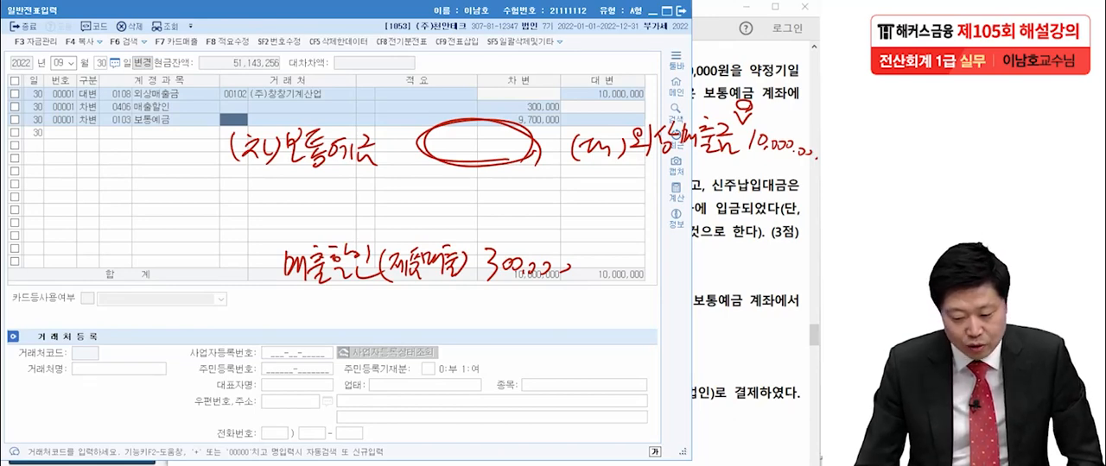
{"action": "key", "text": "Escape"}
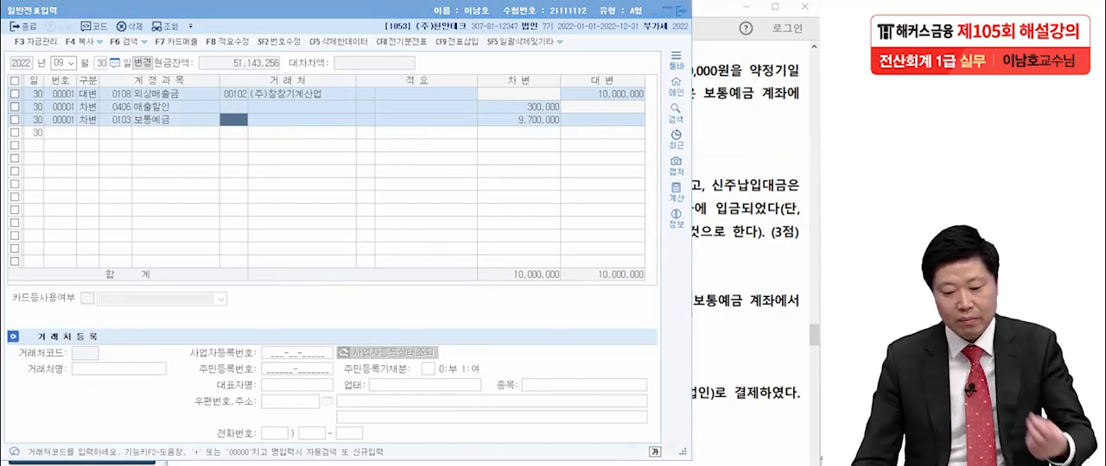
- Switch to the exam PDF in Acrobat Reader and bring transaction [3] of 10월 27일 into view
{"action": "key", "text": "alt+Tab"}
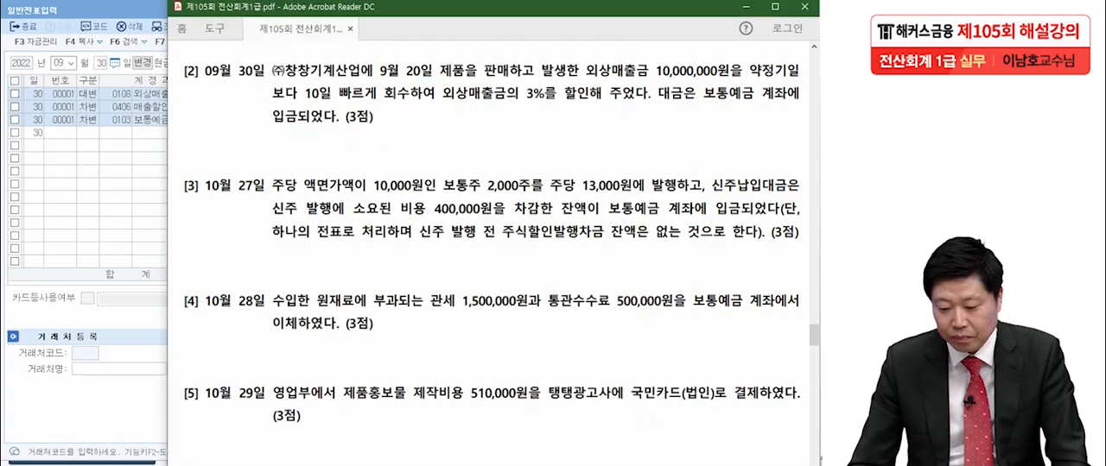
{"action": "scroll", "coordinate": [493, 251], "scroll_direction": "down", "scroll_amount": 6}
{"action": "scroll", "coordinate": [494, 251], "scroll_direction": "up", "scroll_amount": 1}
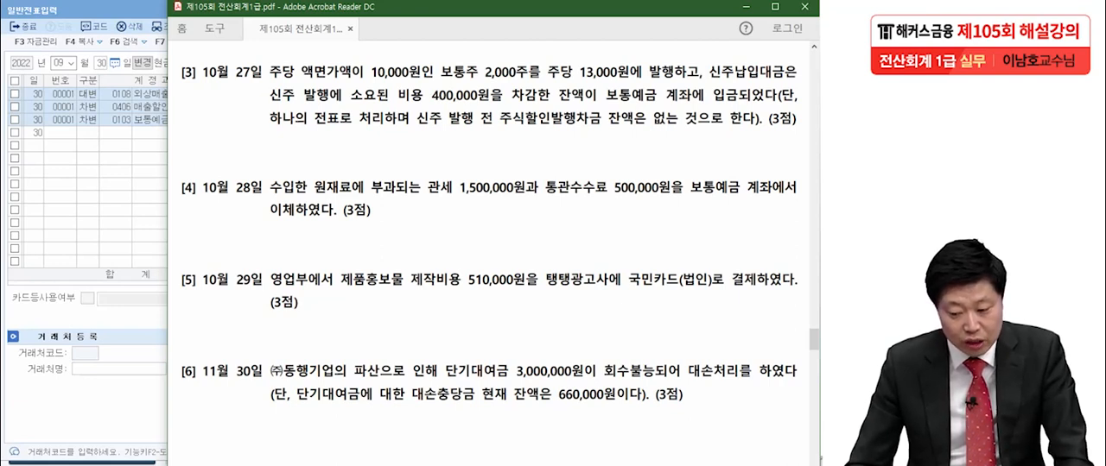
{"action": "key", "text": "alt+Tab"}
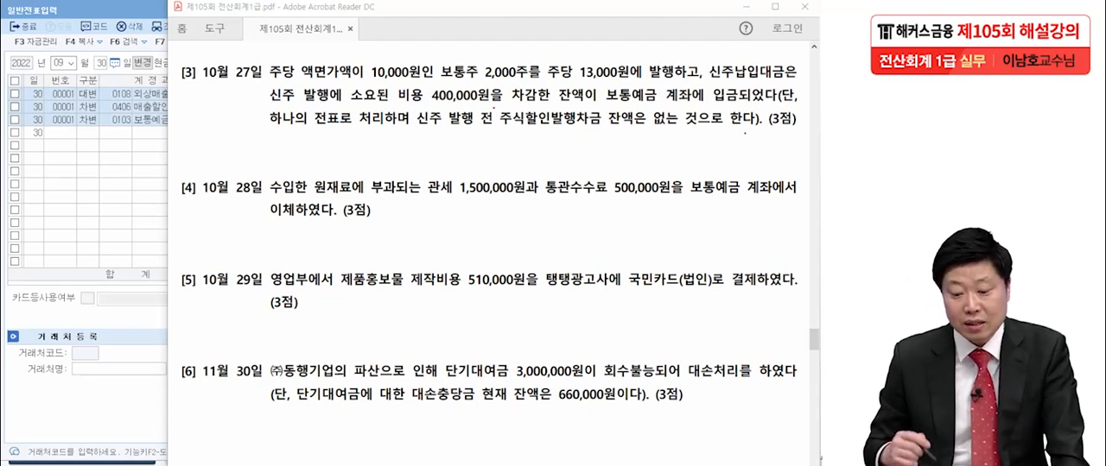
- Handwrite the credit side "(대) 자본금 20,000,000" for transaction [3] in the space below transaction [4]
{"action": "left_click_drag", "start_coordinate": [472, 218], "coordinate": [471, 245]}
{"action": "mouse_move", "coordinate": [474, 221]}
{"action": "left_mouse_down"}
{"action": "mouse_move", "coordinate": [506, 223]}
{"action": "mouse_move", "coordinate": [514, 245]}
{"action": "left_mouse_up"}
{"action": "mouse_move", "coordinate": [520, 213]}
{"action": "left_mouse_down"}
{"action": "mouse_move", "coordinate": [519, 251]}
{"action": "mouse_move", "coordinate": [536, 233]}
{"action": "left_mouse_up"}
{"action": "left_click_drag", "start_coordinate": [543, 227], "coordinate": [575, 232]}
{"action": "mouse_move", "coordinate": [576, 205]}
{"action": "left_mouse_down"}
{"action": "mouse_move", "coordinate": [576, 223]}
{"action": "mouse_move", "coordinate": [592, 215]}
{"action": "left_mouse_up"}
{"action": "mouse_move", "coordinate": [579, 211]}
{"action": "left_mouse_down"}
{"action": "mouse_move", "coordinate": [590, 210]}
{"action": "mouse_move", "coordinate": [584, 224]}
{"action": "left_mouse_up"}
{"action": "left_click_drag", "start_coordinate": [581, 224], "coordinate": [598, 232]}
{"action": "left_click_drag", "start_coordinate": [602, 209], "coordinate": [617, 220]}
{"action": "left_click_drag", "start_coordinate": [598, 223], "coordinate": [621, 236]}
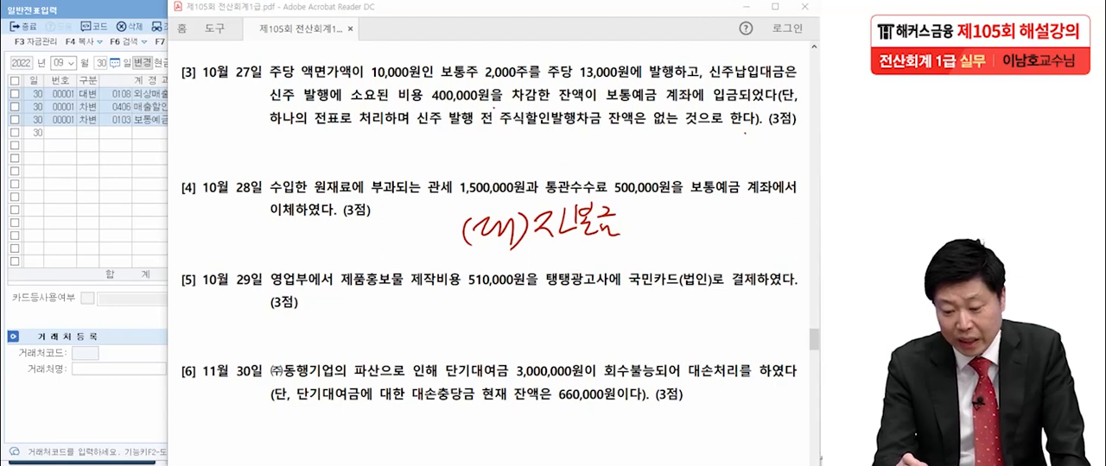
{"action": "left_click_drag", "start_coordinate": [649, 217], "coordinate": [665, 232]}
{"action": "left_click_drag", "start_coordinate": [675, 215], "coordinate": [685, 232]}
{"action": "left_click_drag", "start_coordinate": [696, 218], "coordinate": [703, 219]}
{"action": "left_click_drag", "start_coordinate": [717, 217], "coordinate": [741, 221]}
{"action": "left_click_drag", "start_coordinate": [748, 228], "coordinate": [762, 227]}
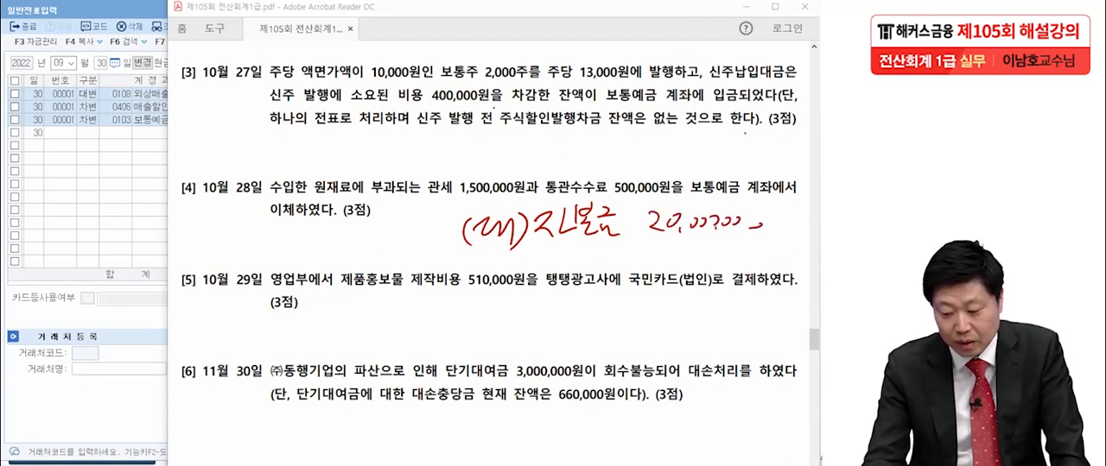
- Handwrite the debit side "(차) 보통예금 26,000,000" beside the 자본금 entry
{"action": "mouse_move", "coordinate": [152, 216]}
{"action": "left_mouse_down"}
{"action": "mouse_move", "coordinate": [146, 254]}
{"action": "mouse_move", "coordinate": [166, 222]}
{"action": "mouse_move", "coordinate": [167, 251]}
{"action": "left_mouse_up"}
{"action": "left_click_drag", "start_coordinate": [177, 225], "coordinate": [189, 249]}
{"action": "left_click_drag", "start_coordinate": [190, 226], "coordinate": [199, 266]}
{"action": "mouse_move", "coordinate": [214, 222]}
{"action": "left_mouse_down"}
{"action": "mouse_move", "coordinate": [223, 257]}
{"action": "mouse_move", "coordinate": [240, 250]}
{"action": "left_mouse_up"}
{"action": "left_click_drag", "start_coordinate": [244, 221], "coordinate": [276, 258]}
{"action": "left_click_drag", "start_coordinate": [281, 227], "coordinate": [289, 241]}
{"action": "mouse_move", "coordinate": [278, 241]}
{"action": "left_mouse_down"}
{"action": "mouse_move", "coordinate": [299, 238]}
{"action": "mouse_move", "coordinate": [287, 263]}
{"action": "left_mouse_up"}
{"action": "left_click_drag", "start_coordinate": [287, 251], "coordinate": [302, 262]}
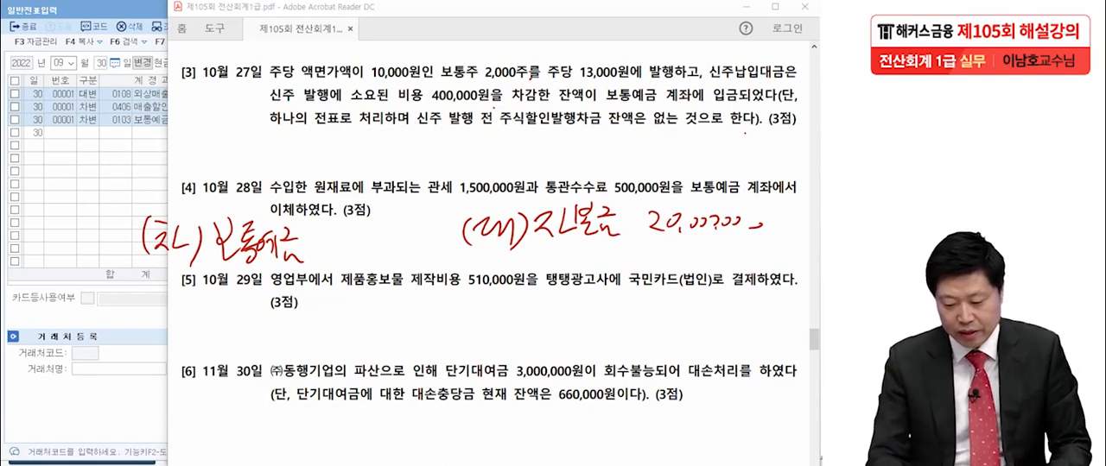
{"action": "left_click_drag", "start_coordinate": [333, 235], "coordinate": [349, 252]}
{"action": "mouse_move", "coordinate": [372, 216]}
{"action": "left_mouse_down"}
{"action": "mouse_move", "coordinate": [362, 250]}
{"action": "mouse_move", "coordinate": [402, 230]}
{"action": "mouse_move", "coordinate": [430, 235]}
{"action": "left_mouse_up"}
{"action": "left_click_drag", "start_coordinate": [423, 230], "coordinate": [442, 230]}
- Handwrite the second credit entry "주.발.초 6,000,000" below the 자본금 entry
{"action": "left_click_drag", "start_coordinate": [551, 304], "coordinate": [575, 323]}
{"action": "left_click_drag", "start_coordinate": [553, 332], "coordinate": [572, 343]}
{"action": "left_click_drag", "start_coordinate": [595, 302], "coordinate": [615, 317]}
{"action": "mouse_move", "coordinate": [619, 313]}
{"action": "left_mouse_down"}
{"action": "mouse_move", "coordinate": [629, 313]}
{"action": "mouse_move", "coordinate": [619, 341]}
{"action": "left_mouse_up"}
{"action": "left_click_drag", "start_coordinate": [631, 323], "coordinate": [650, 307]}
{"action": "left_click_drag", "start_coordinate": [641, 311], "coordinate": [660, 328]}
{"action": "left_click_drag", "start_coordinate": [642, 337], "coordinate": [670, 338]}
{"action": "mouse_move", "coordinate": [703, 297]}
{"action": "left_mouse_down"}
{"action": "mouse_move", "coordinate": [694, 333]}
{"action": "mouse_move", "coordinate": [784, 332]}
{"action": "left_mouse_up"}
{"action": "left_click_drag", "start_coordinate": [777, 318], "coordinate": [800, 332]}
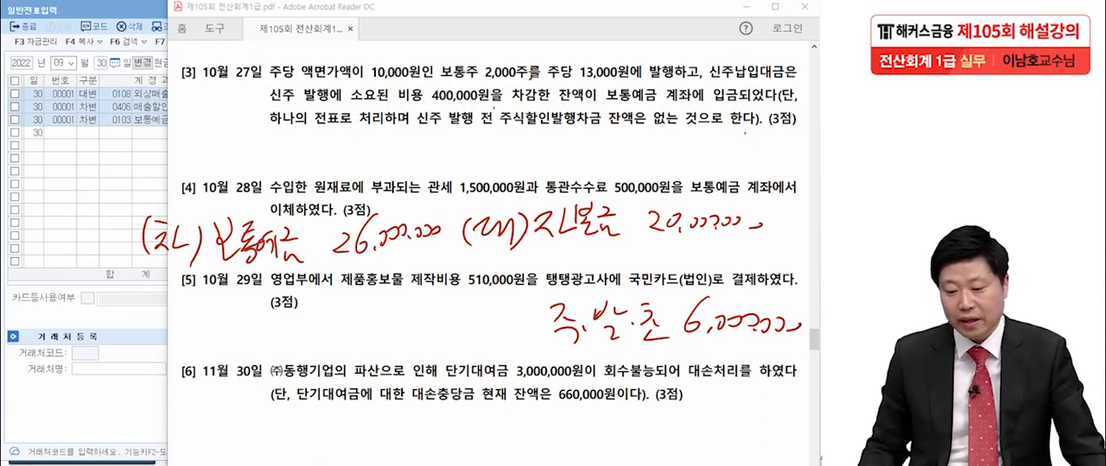
- Underline the 400,000원 issue cost in transaction [3], then cross out the handwritten 보통예금 amount and write 25,600,000 below it
{"action": "left_click_drag", "start_coordinate": [436, 113], "coordinate": [486, 119]}
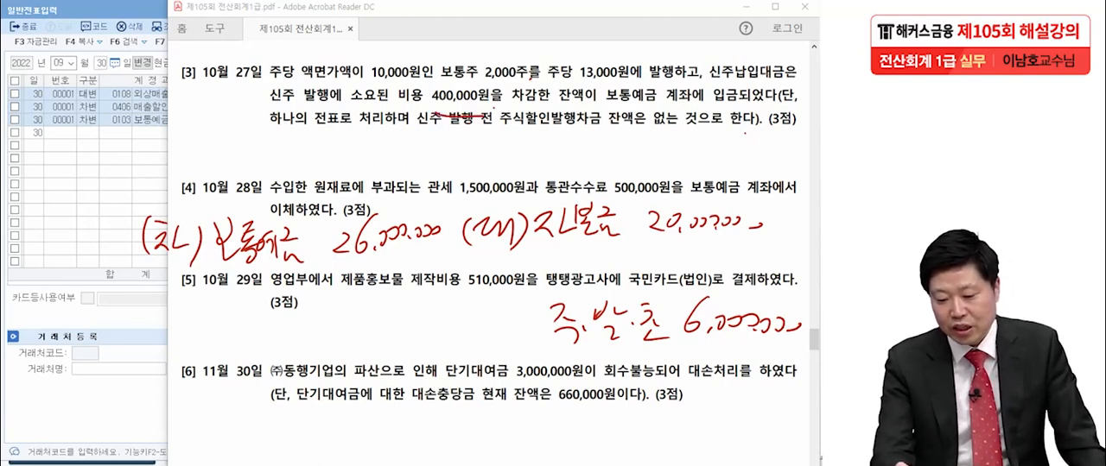
{"action": "left_click_drag", "start_coordinate": [260, 111], "coordinate": [497, 105]}
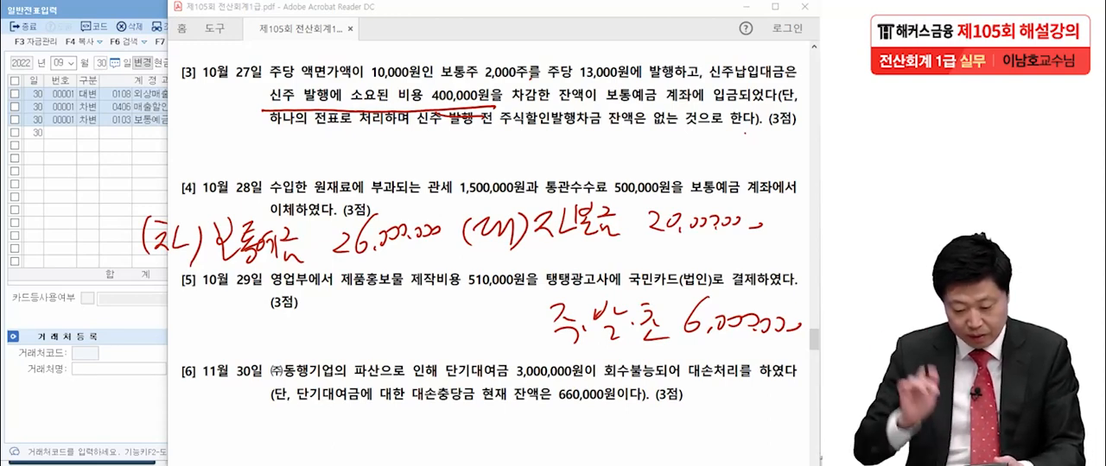
{"action": "left_click_drag", "start_coordinate": [335, 247], "coordinate": [439, 234]}
{"action": "left_click_drag", "start_coordinate": [326, 245], "coordinate": [430, 230]}
{"action": "mouse_move", "coordinate": [344, 262]}
{"action": "left_mouse_down"}
{"action": "mouse_move", "coordinate": [356, 277]}
{"action": "mouse_move", "coordinate": [419, 256]}
{"action": "mouse_move", "coordinate": [436, 263]}
{"action": "left_mouse_up"}
{"action": "left_click_drag", "start_coordinate": [437, 264], "coordinate": [461, 259]}
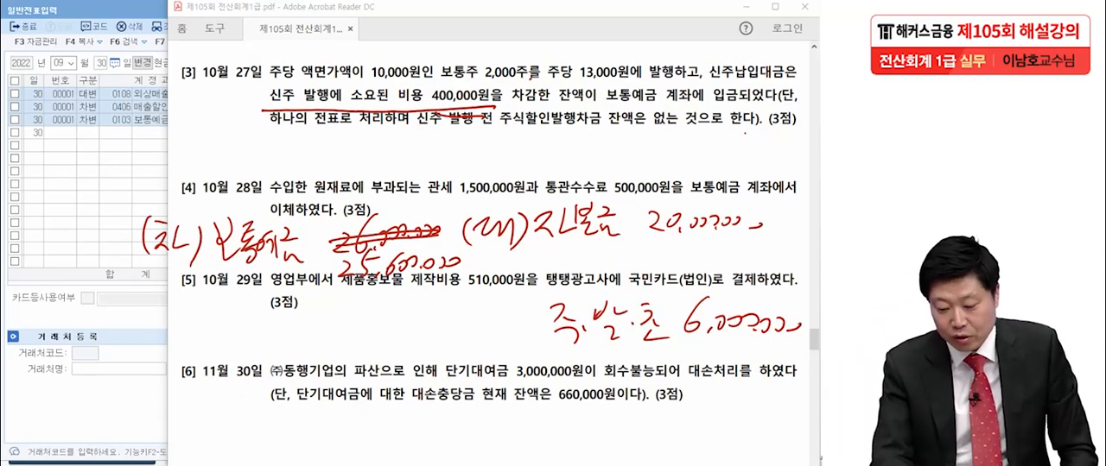
{"action": "left_click_drag", "start_coordinate": [441, 258], "coordinate": [437, 267]}
- Cross out the handwritten 주.발.초 amount, write 5,600,000 below it, and mark 주.발.초 with a wavy underline
{"action": "mouse_move", "coordinate": [689, 317]}
{"action": "left_mouse_down"}
{"action": "mouse_move", "coordinate": [810, 320]}
{"action": "mouse_move", "coordinate": [807, 331]}
{"action": "left_mouse_up"}
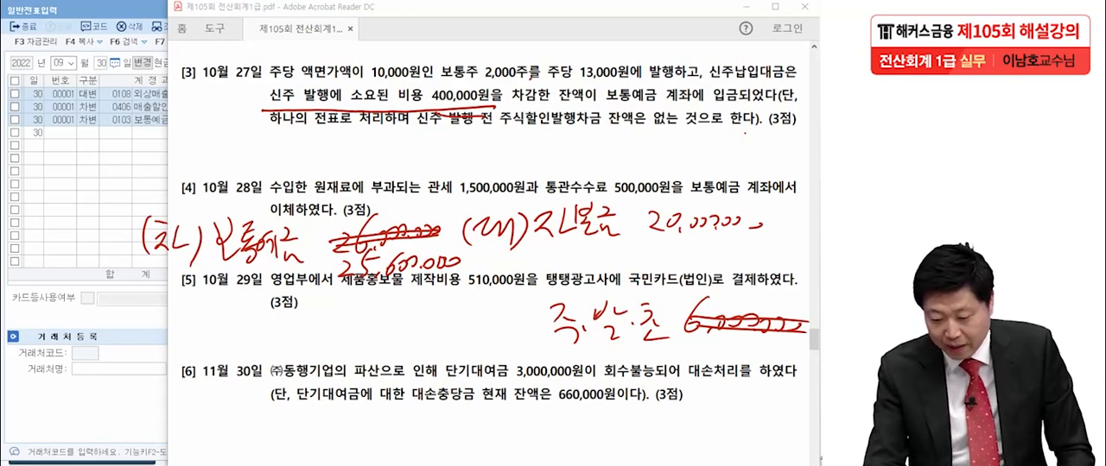
{"action": "mouse_move", "coordinate": [707, 337]}
{"action": "left_mouse_down"}
{"action": "mouse_move", "coordinate": [696, 357]}
{"action": "mouse_move", "coordinate": [715, 342]}
{"action": "mouse_move", "coordinate": [732, 356]}
{"action": "mouse_move", "coordinate": [768, 355]}
{"action": "left_mouse_up"}
{"action": "left_click_drag", "start_coordinate": [782, 343], "coordinate": [789, 357]}
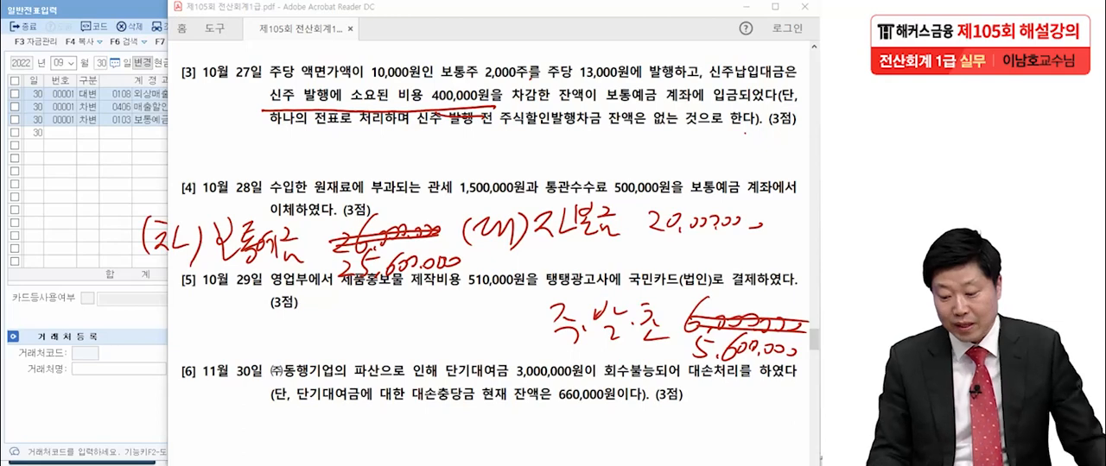
{"action": "left_click_drag", "start_coordinate": [542, 344], "coordinate": [676, 349]}
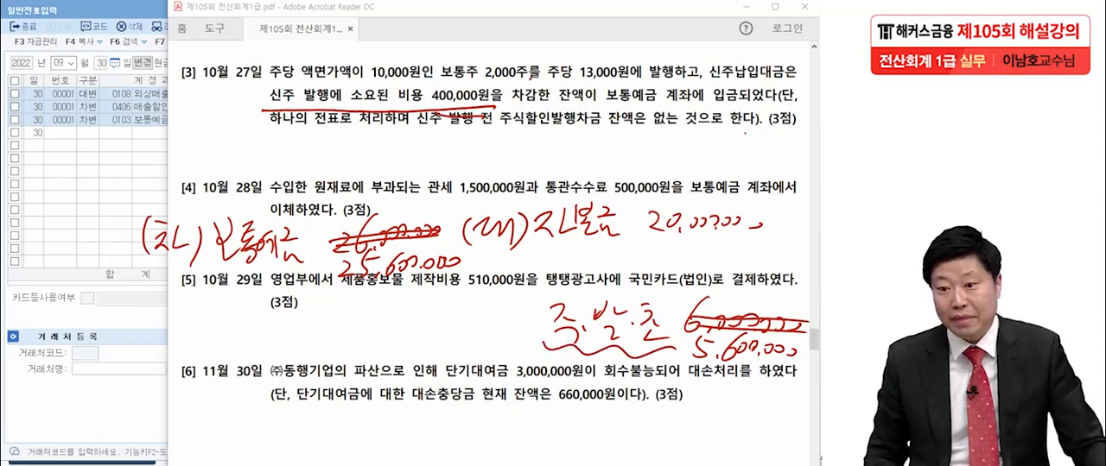
- Underline 주식할인발행차금 and 없는 것 in transaction [3], and mark the handwritten debit entry with two slashes
{"action": "left_click_drag", "start_coordinate": [507, 137], "coordinate": [599, 127]}
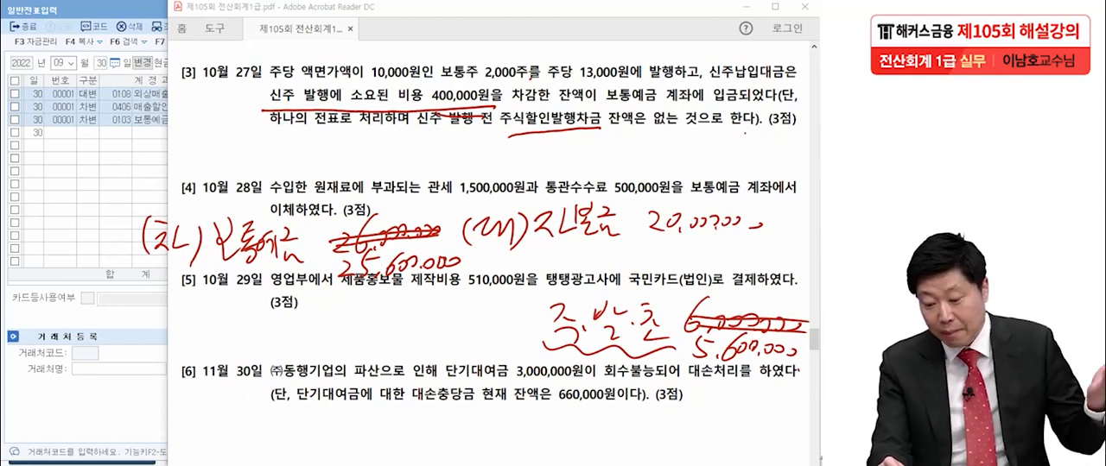
{"action": "mouse_move", "coordinate": [494, 135]}
{"action": "left_mouse_down"}
{"action": "mouse_move", "coordinate": [596, 120]}
{"action": "mouse_move", "coordinate": [699, 128]}
{"action": "left_mouse_up"}
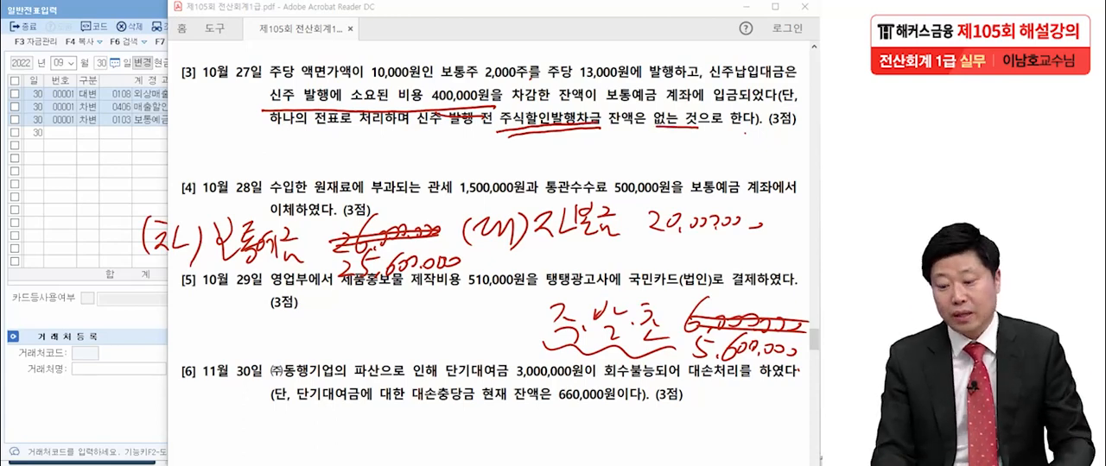
{"action": "left_click_drag", "start_coordinate": [126, 202], "coordinate": [97, 229]}
{"action": "left_click_drag", "start_coordinate": [130, 204], "coordinate": [109, 242]}
{"action": "left_click_drag", "start_coordinate": [792, 373], "coordinate": [804, 365]}
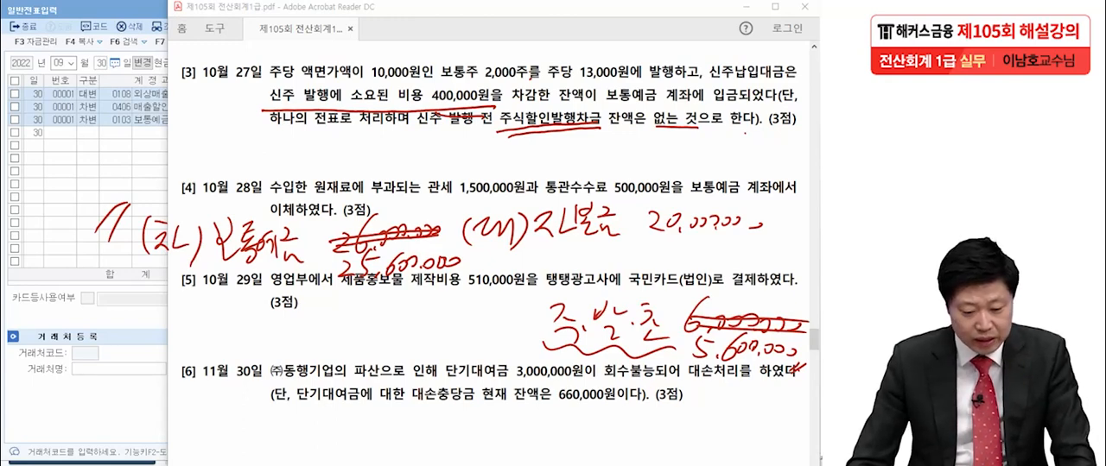
- Return to 일반전표입력 and set the entry date to 10월 27일
{"action": "key", "text": "alt+Tab"}
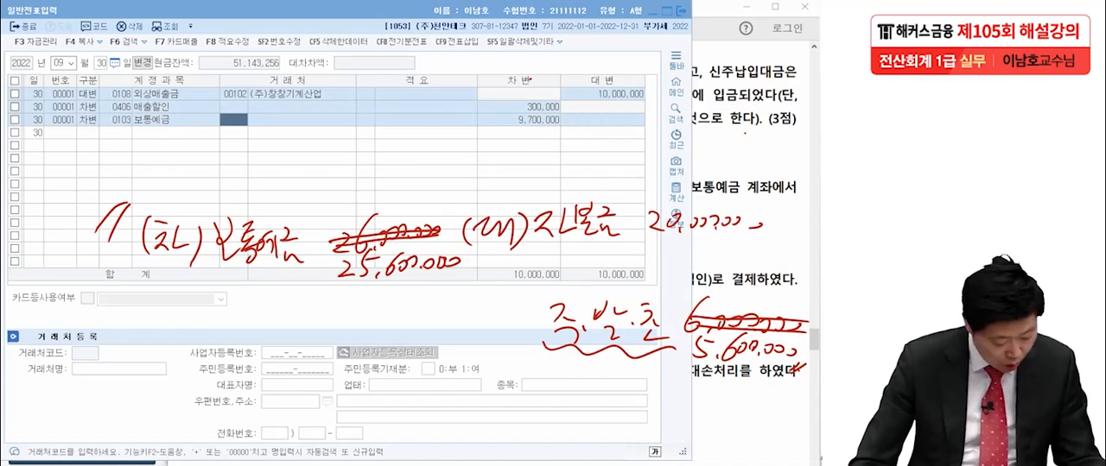
{"action": "left_click", "coordinate": [88, 133]}
{"action": "key", "text": "Escape"}
{"action": "type", "text": "10"}
{"action": "key", "text": "Return"}
{"action": "type", "text": "27"}
{"action": "key", "text": "Return"}
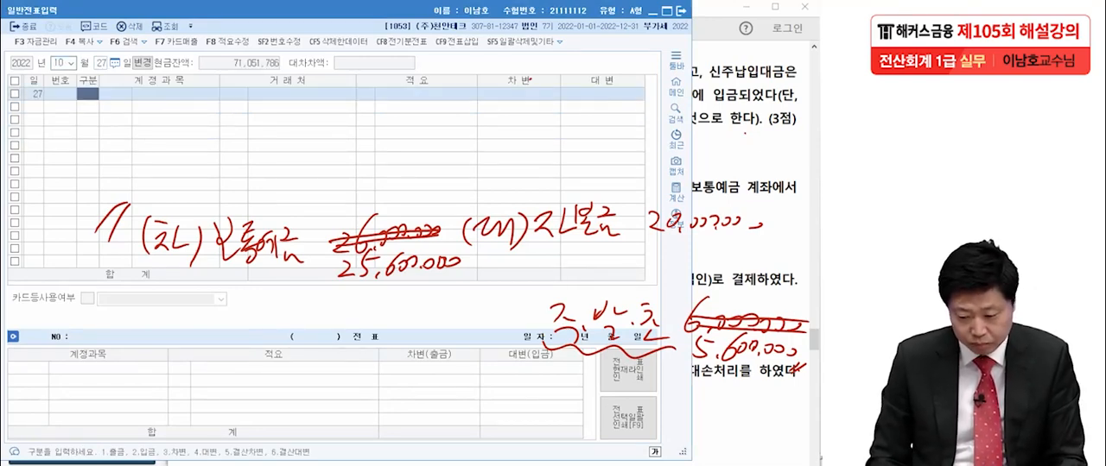
- Enter a debit line for 보통예금 with an amount of 25,600,000 in the 10월 27일 voucher
{"action": "type", "text": "3"}
{"action": "key", "text": "Return"}
{"action": "type", "text": "보통"}
{"action": "key", "text": "Return"}
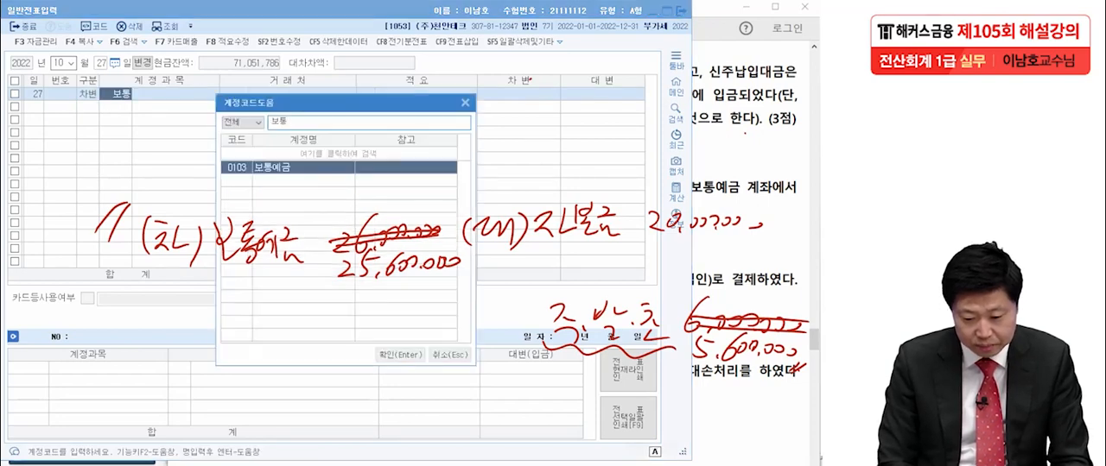
{"action": "key", "text": "Return"}
{"action": "key", "text": "Return"}
{"action": "key", "text": "Return"}
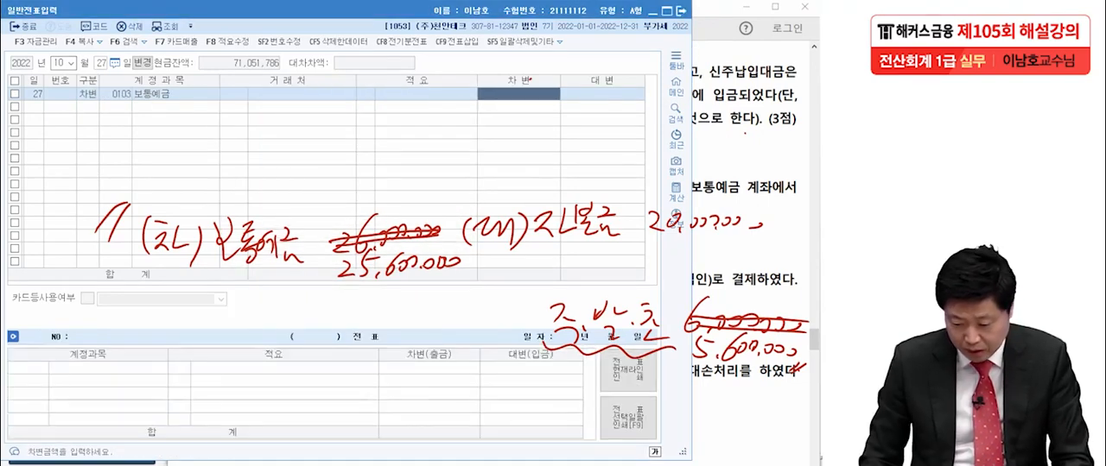
{"action": "type", "text": "25,600"}
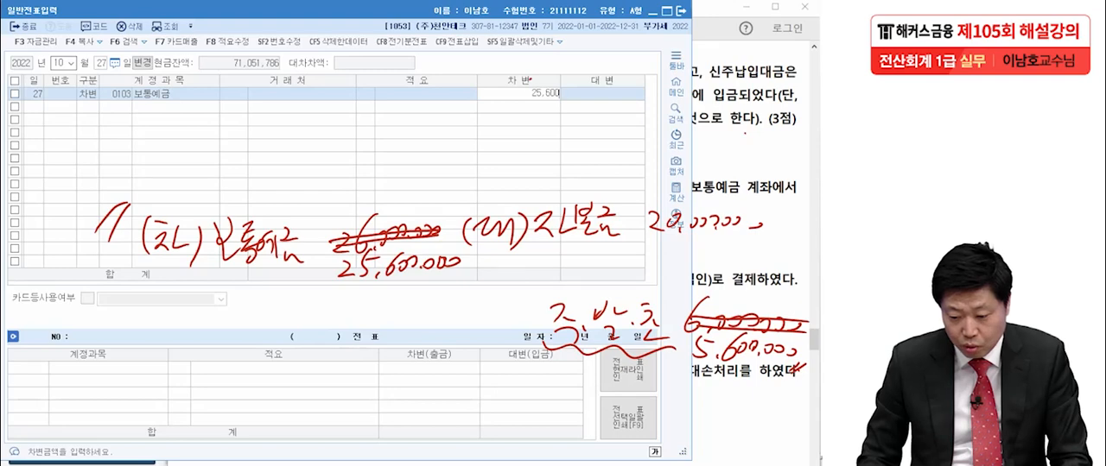
{"action": "type", "text": ",00000"}
{"action": "key", "text": "Return"}
- Add a credit line for 자본금 with an amount of 20,000,000 to the same voucher
{"action": "type", "text": "4자본"}
{"action": "key", "text": "Return"}
{"action": "key", "text": "Return"}
{"action": "key", "text": "Return"}
{"action": "key", "text": "Return"}
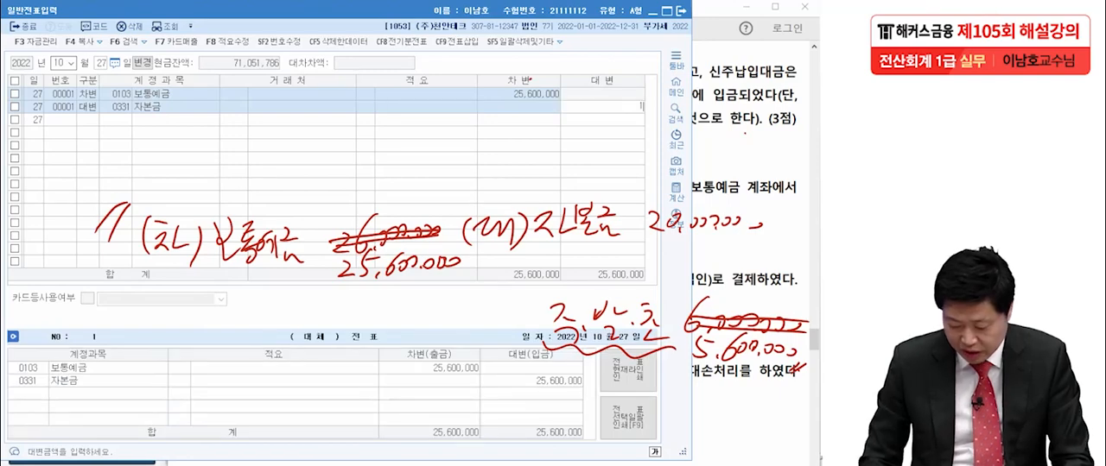
{"action": "type", "text": "20,000,000"}
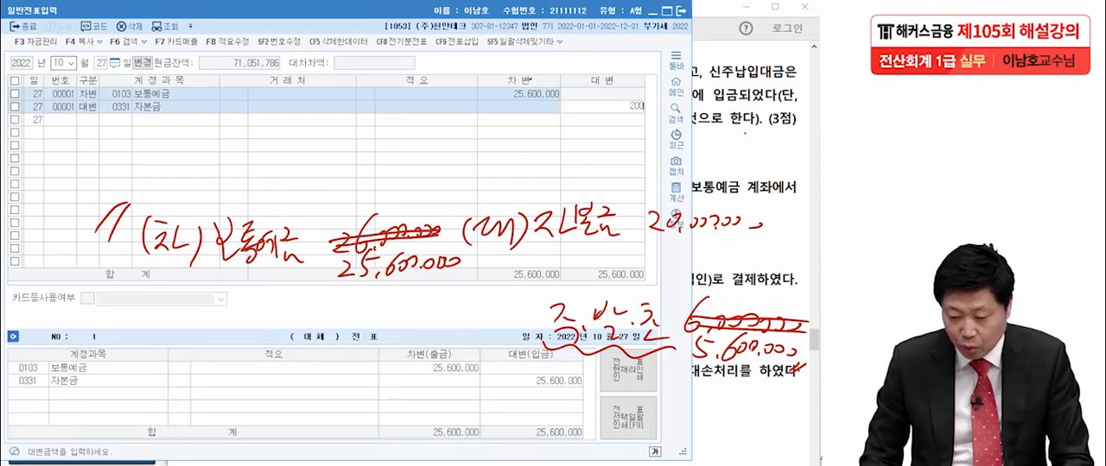
{"action": "key", "text": "Return"}
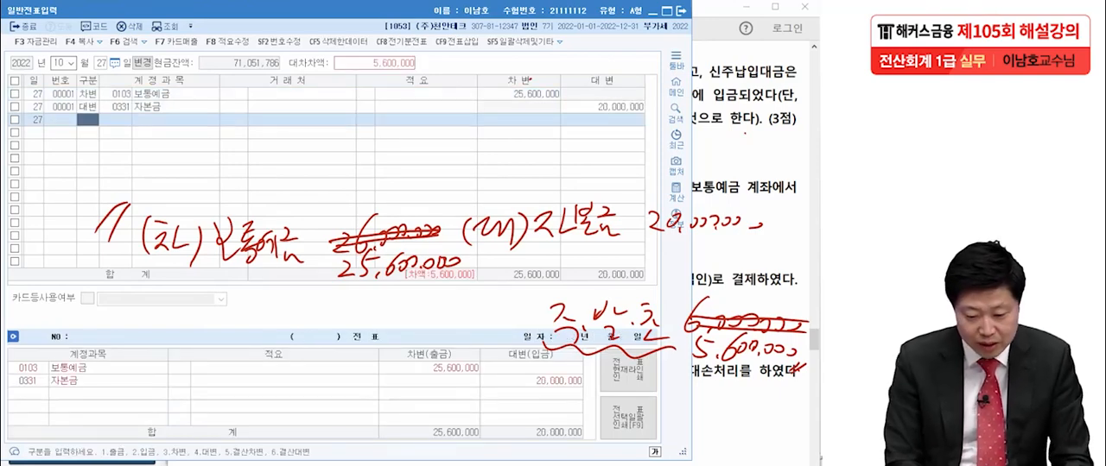
- Add a credit line for 주식발행초과금 with the remaining 5,600,000 to the 10월 27일 voucher
{"action": "type", "text": "4"}
{"action": "key", "text": "Return"}
{"action": "type", "text": "주식발"}
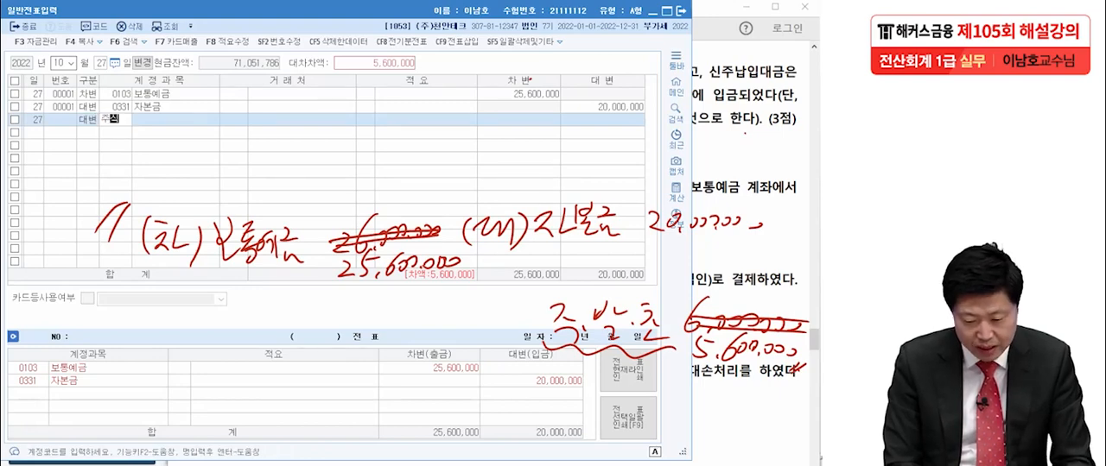
{"action": "key", "text": "Return"}
{"action": "key", "text": "Return"}
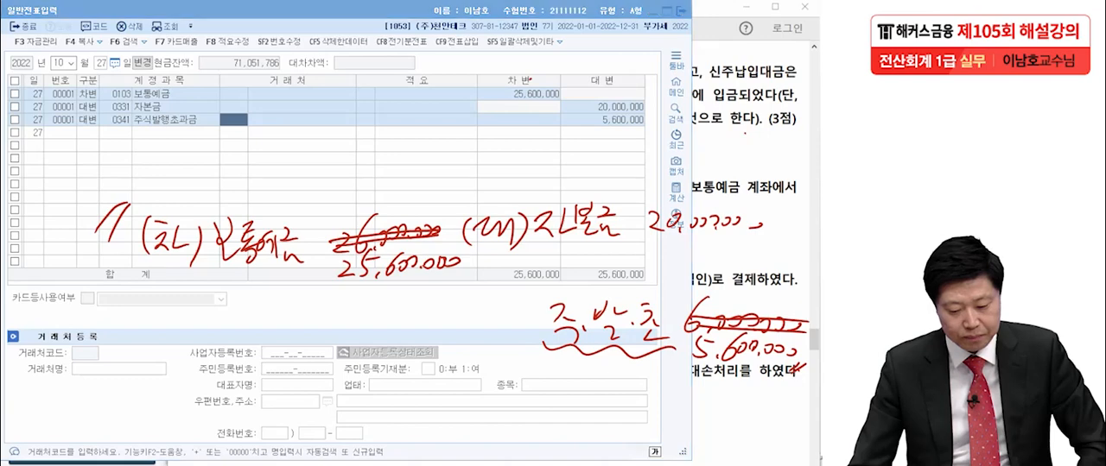
- Clear the handwriting, switch to the exam PDF in Acrobat Reader, and wavy-underline and circle 관세 and 통관수수료 in transaction [4]
{"action": "key", "text": "Escape"}
{"action": "left_click", "coordinate": [745, 134]}
{"action": "scroll", "coordinate": [745, 134], "scroll_direction": "down", "scroll_amount": 2}
{"action": "scroll", "coordinate": [489, 259], "scroll_direction": "down", "scroll_amount": 1}
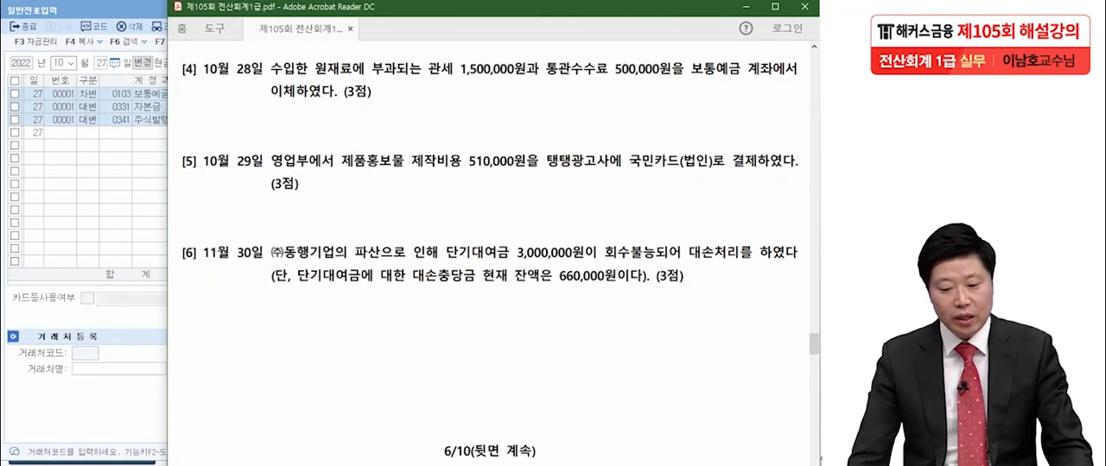
{"action": "key", "text": "ctrl+2"}
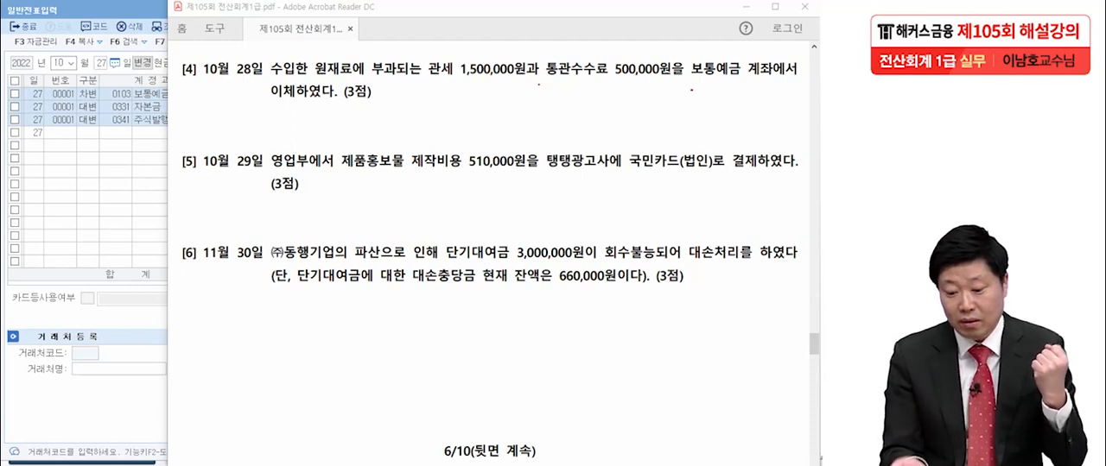
{"action": "left_click_drag", "start_coordinate": [427, 87], "coordinate": [458, 82]}
{"action": "left_click_drag", "start_coordinate": [544, 84], "coordinate": [618, 82]}
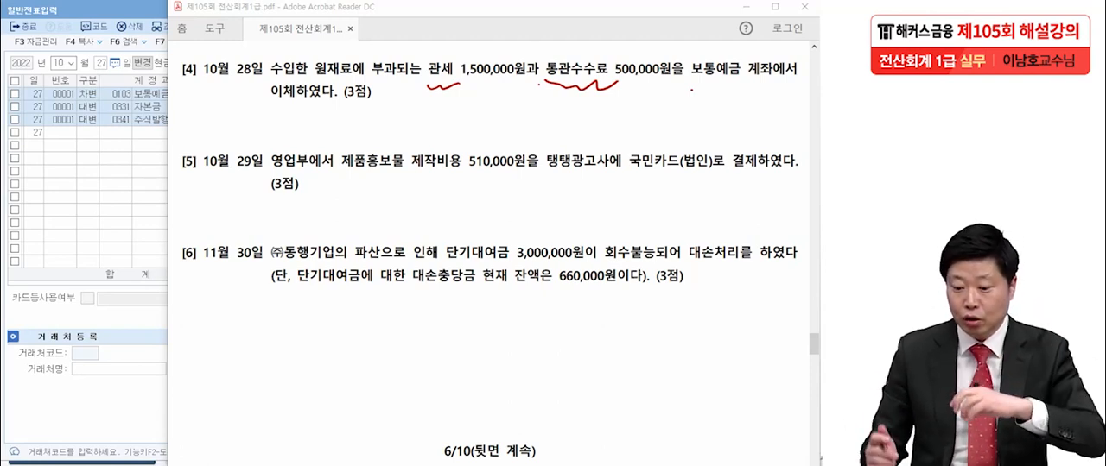
{"action": "left_click_drag", "start_coordinate": [462, 60], "coordinate": [444, 108]}
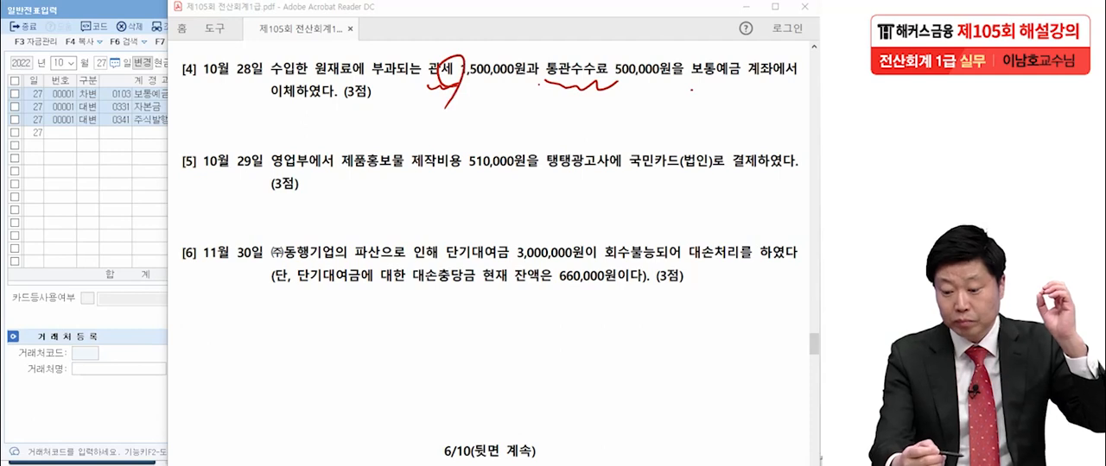
{"action": "mouse_move", "coordinate": [570, 79]}
{"action": "left_mouse_down"}
{"action": "mouse_move", "coordinate": [601, 93]}
{"action": "mouse_move", "coordinate": [592, 102]}
{"action": "left_mouse_up"}
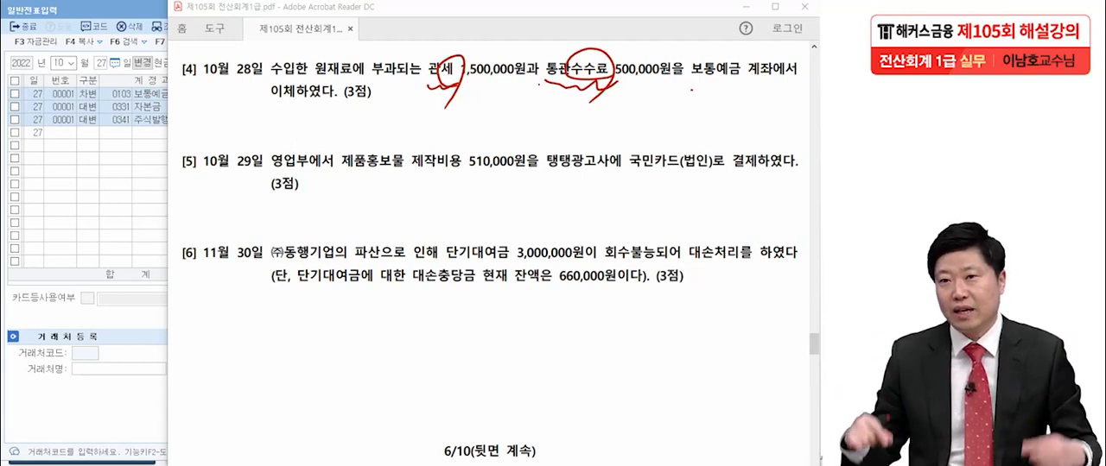
- Underline 1,500,000원 and 500,000원 in transaction [4], circle 원재료, and mark 보통예금 with a wavy underline
{"action": "left_click_drag", "start_coordinate": [458, 87], "coordinate": [516, 84]}
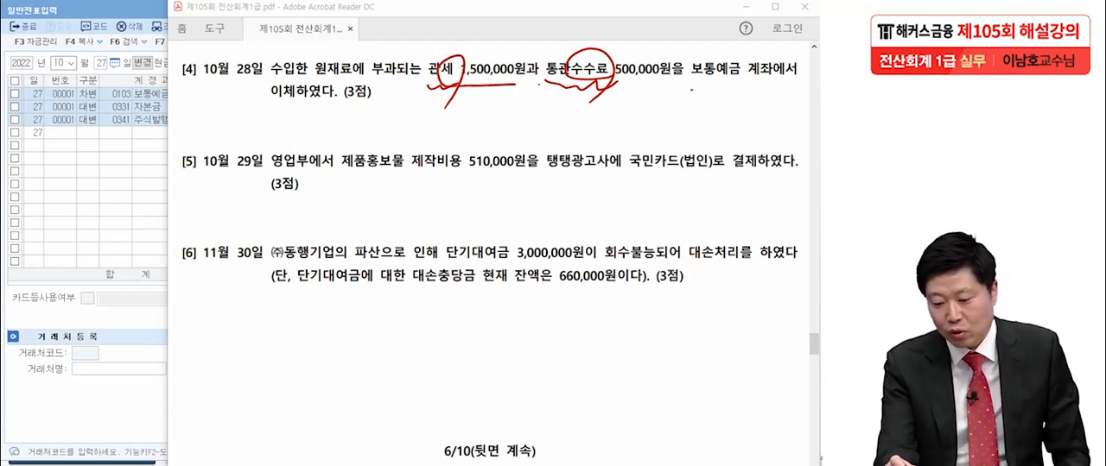
{"action": "left_click_drag", "start_coordinate": [617, 86], "coordinate": [668, 83]}
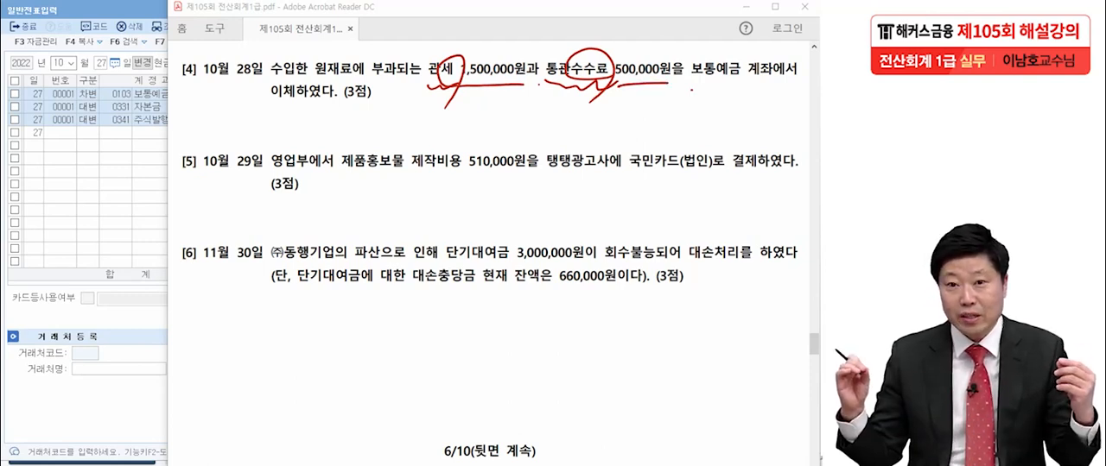
{"action": "mouse_move", "coordinate": [358, 88]}
{"action": "left_mouse_down"}
{"action": "mouse_move", "coordinate": [341, 48]}
{"action": "mouse_move", "coordinate": [350, 93]}
{"action": "left_mouse_up"}
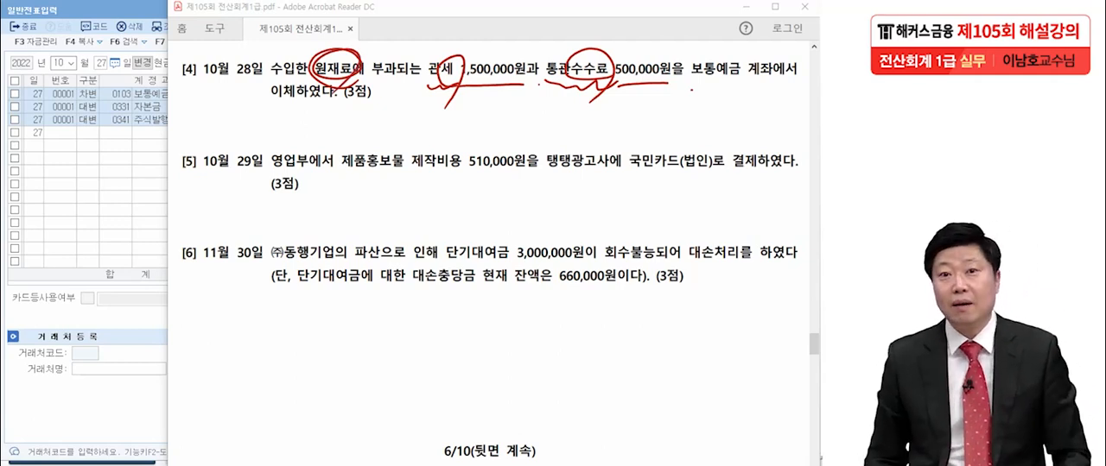
{"action": "left_click_drag", "start_coordinate": [690, 88], "coordinate": [741, 84]}
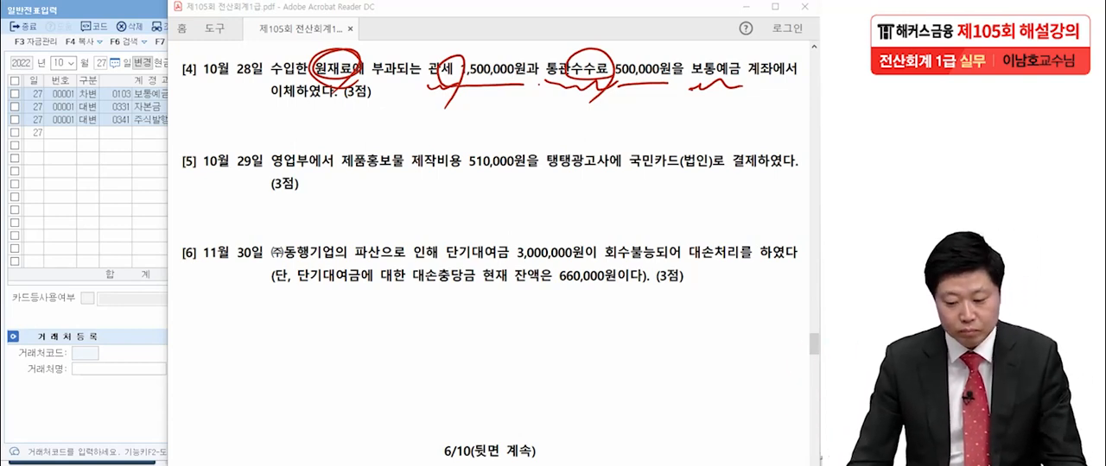
- Clear the pen marks, return to 일반전표입력 in KcLep, and set the entry date to 10월 28일
{"action": "key", "text": "Escape"}
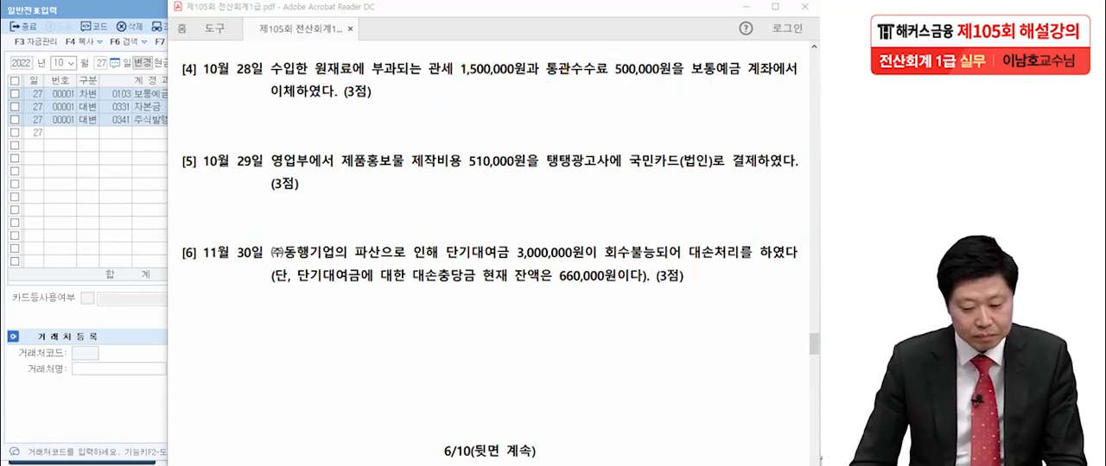
{"action": "key", "text": "alt+Tab"}
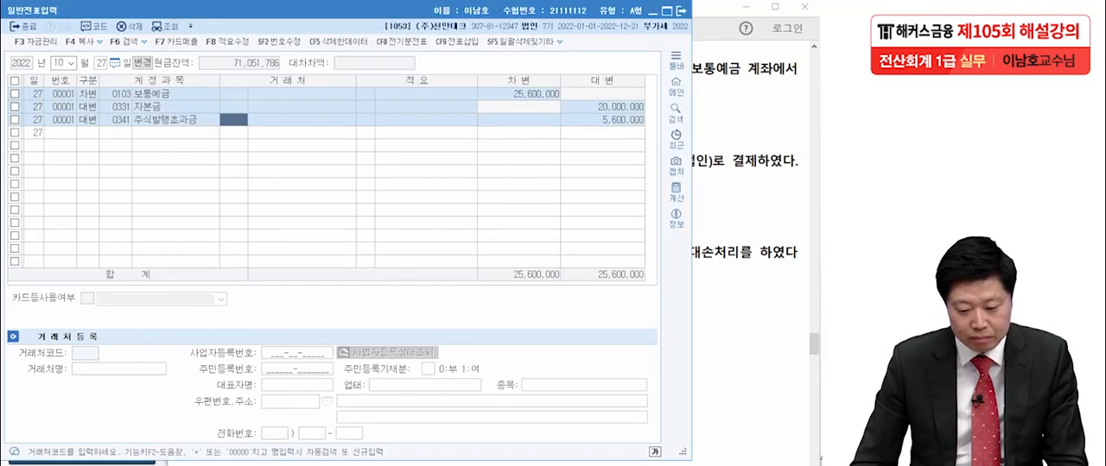
{"action": "key", "text": "Escape"}
{"action": "type", "text": "28"}
{"action": "key", "text": "Return"}
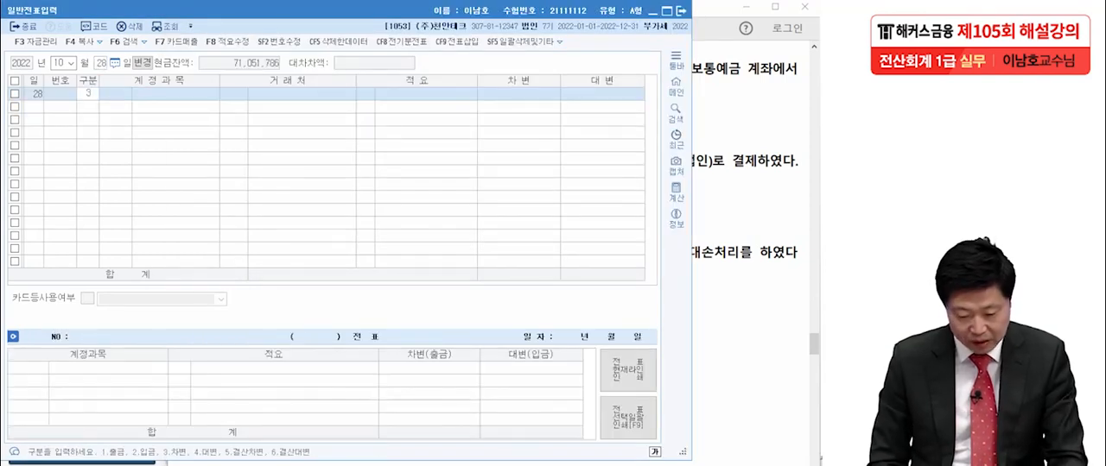
- Start a debit line in the 10월 28일 voucher and assign it the account 0153 원재료
{"action": "type", "text": "3"}
{"action": "key", "text": "Return"}
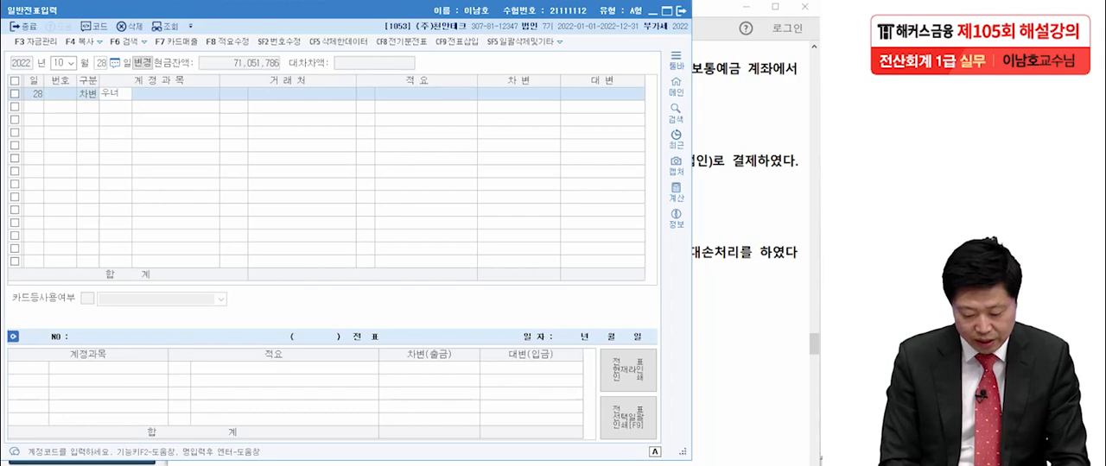
{"action": "type", "text": "ㅇㅜㅡㅓ"}
{"action": "key", "text": "Return"}
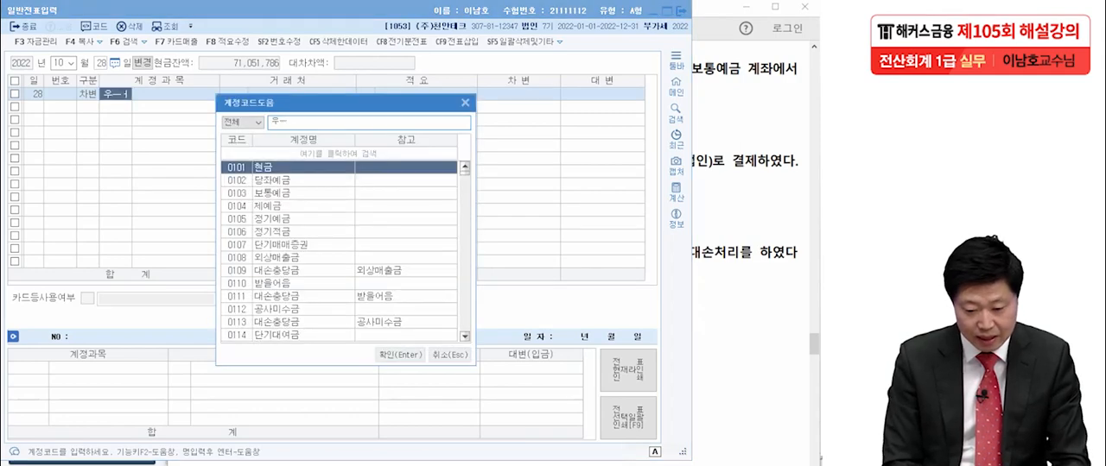
{"action": "key", "text": "BackSpace"}
{"action": "key", "text": "BackSpace"}
{"action": "type", "text": "원재"}
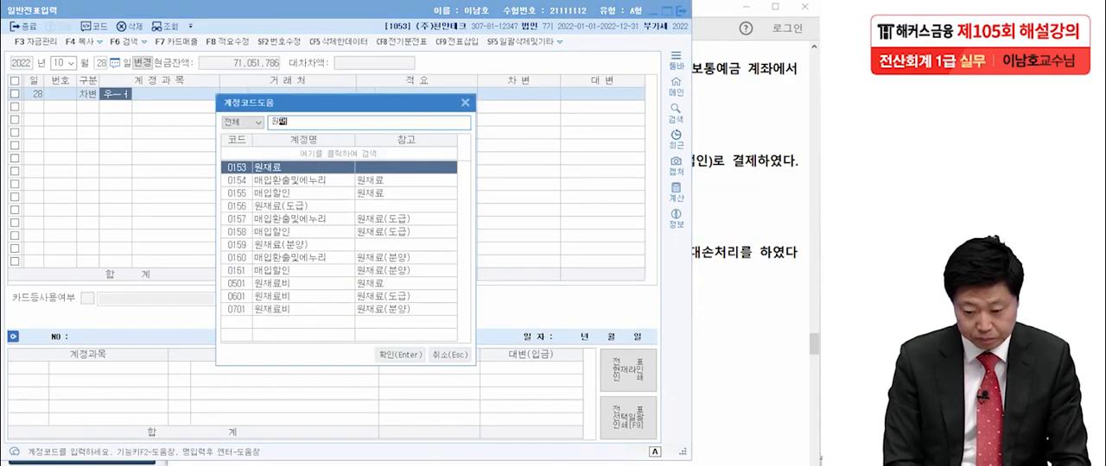
{"action": "key", "text": "Return"}
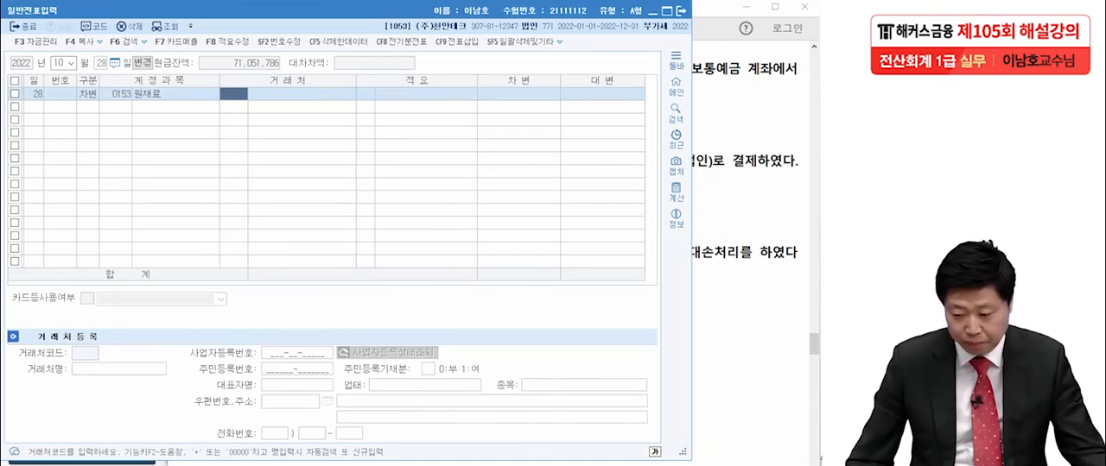
- Check the amounts of transaction [4] in the exam PDF and set the 원재료 debit amount to 2,000,000
{"action": "key", "text": "alt+Tab"}
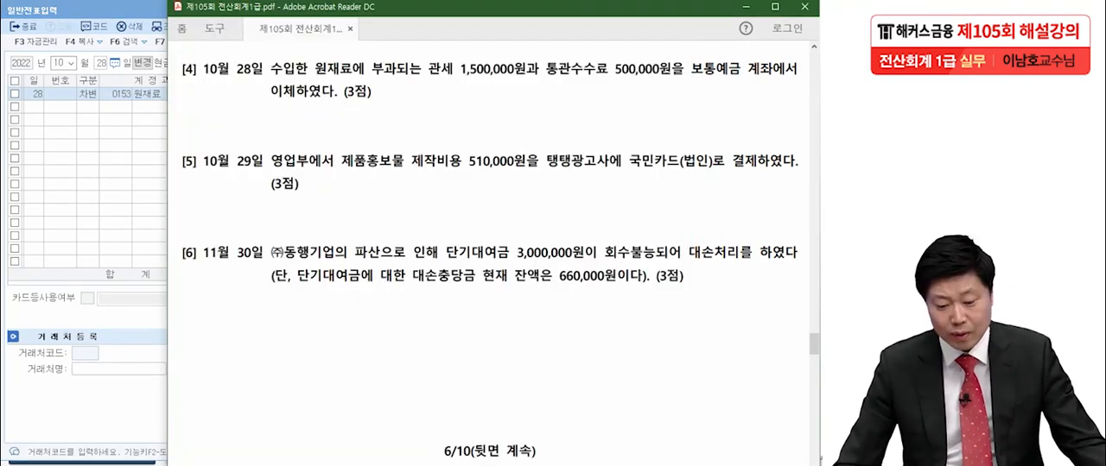
{"action": "key", "text": "alt+Tab"}
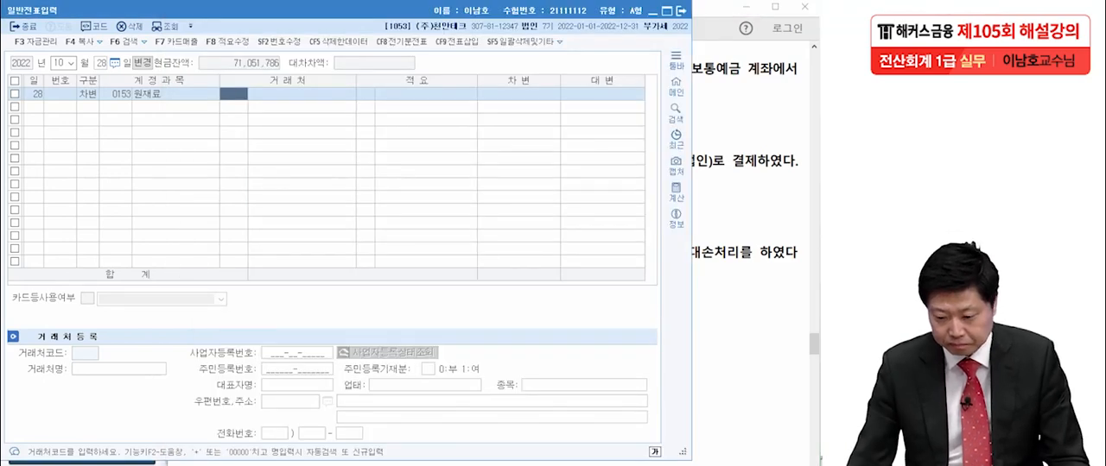
{"action": "key", "text": "Return"}
{"action": "key", "text": "Return"}
{"action": "key", "text": "Return"}
{"action": "type", "text": "2,000,0"}
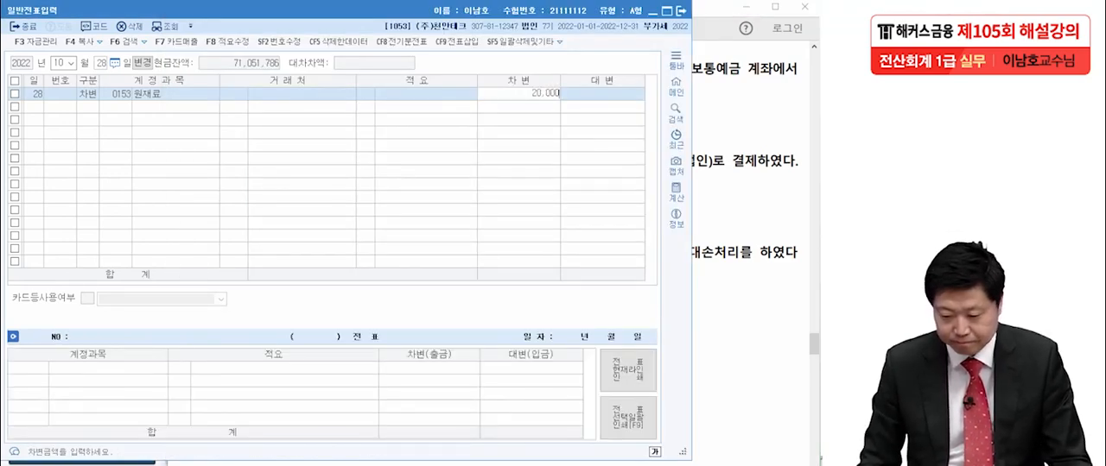
{"action": "type", "text": "00"}
{"action": "key", "text": "Return"}
- Add a credit line for 보통예금 with 2,000,000 to the 10월 28일 voucher
{"action": "type", "text": "4"}
{"action": "key", "text": "Return"}
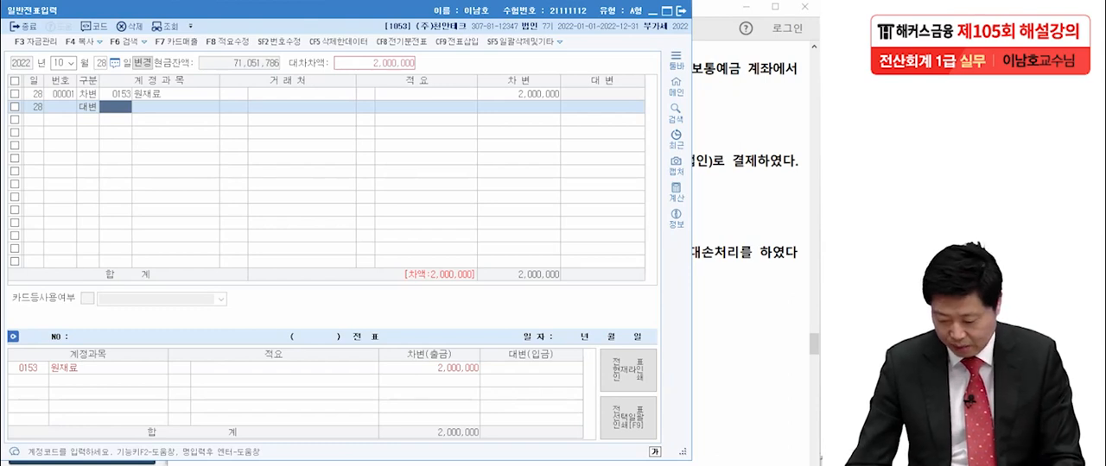
{"action": "type", "text": "보통"}
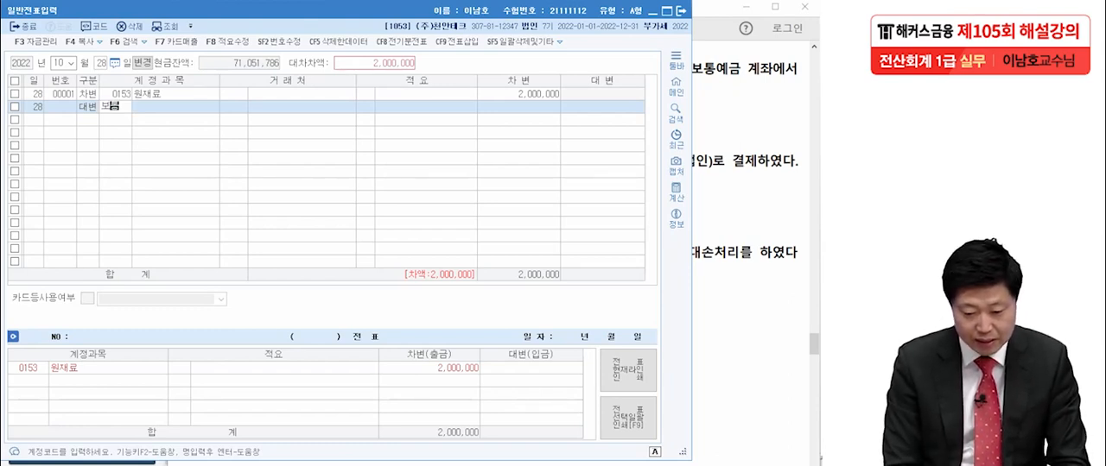
{"action": "key", "text": "Return"}
{"action": "key", "text": "Return"}
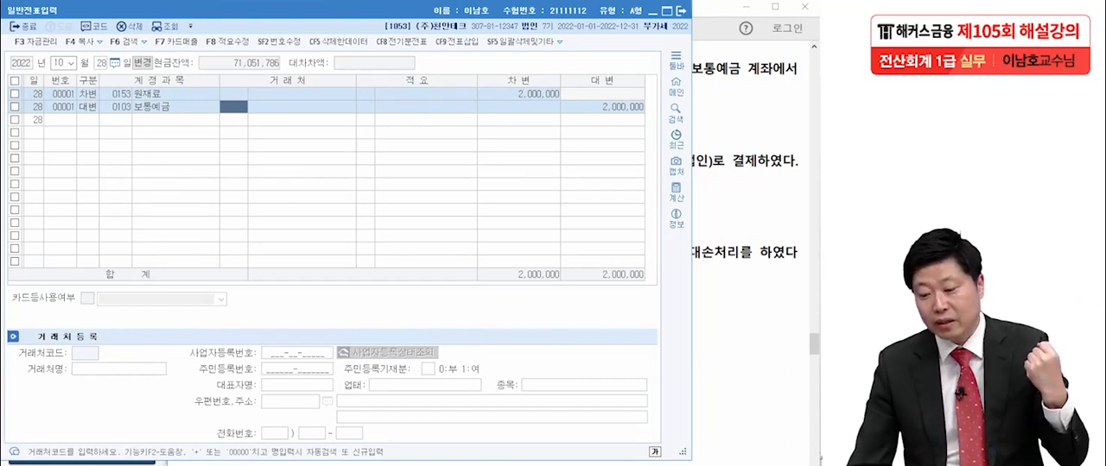
- Bring up transaction [5] in the exam PDF in Acrobat Reader, underline 국민카드(법인), and circle the number [5]
{"action": "key", "text": "alt+Tab"}
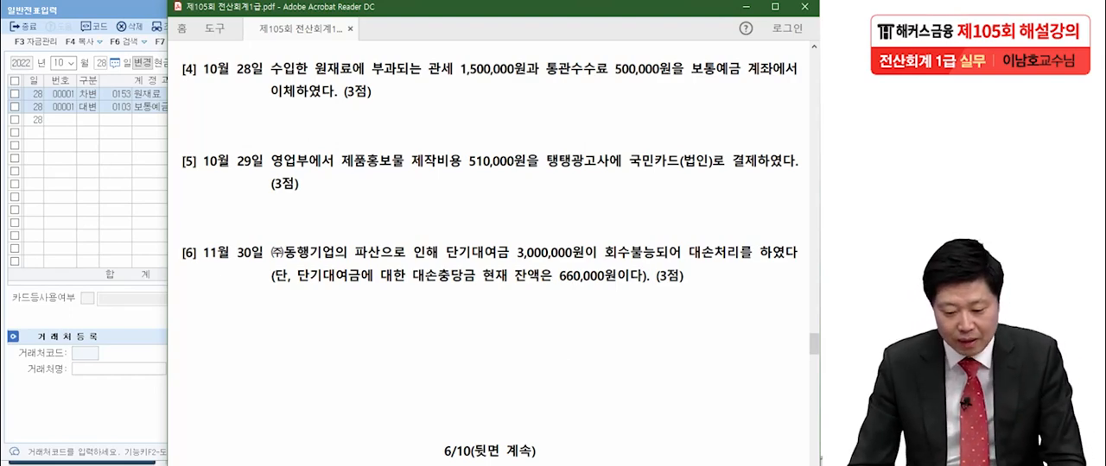
{"action": "scroll", "coordinate": [488, 260], "scroll_direction": "down", "scroll_amount": 2}
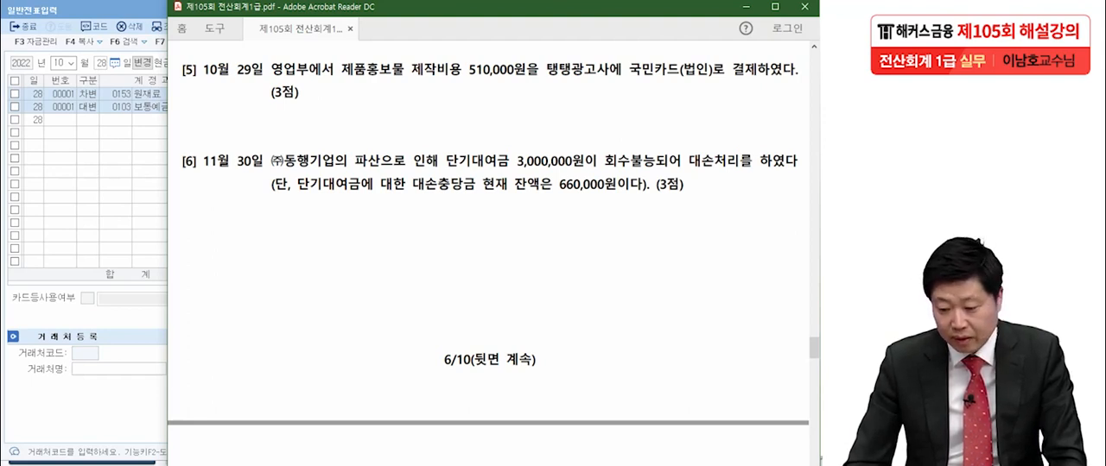
{"action": "key", "text": "ctrl+2"}
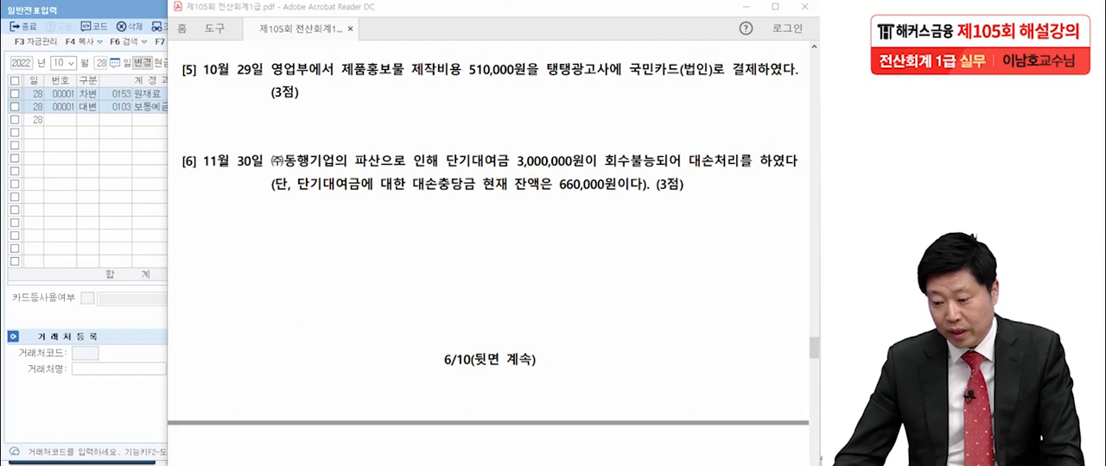
{"action": "left_click_drag", "start_coordinate": [614, 82], "coordinate": [718, 87]}
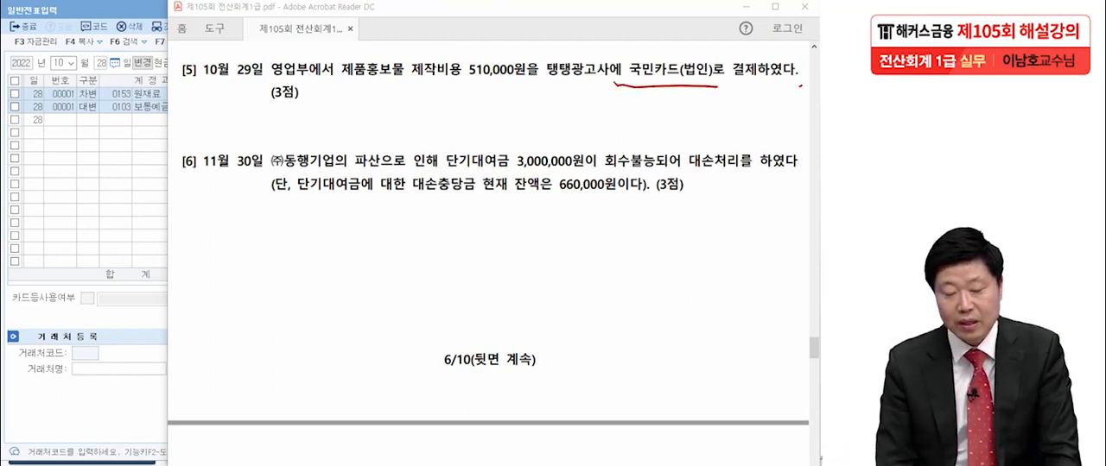
{"action": "mouse_move", "coordinate": [199, 87]}
{"action": "left_mouse_down"}
{"action": "mouse_move", "coordinate": [206, 69]}
{"action": "mouse_move", "coordinate": [192, 101]}
{"action": "left_mouse_up"}
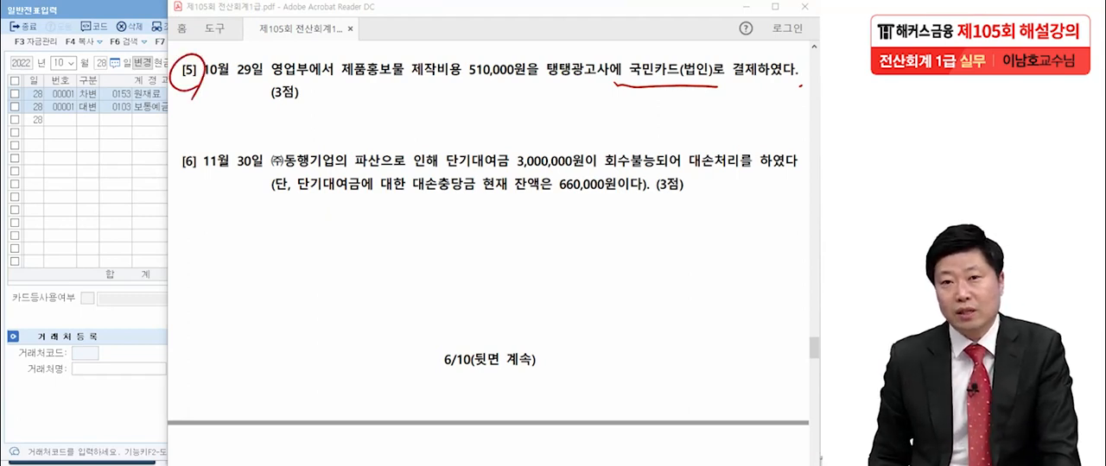
- Mark transaction [5] with a star, underline the 510,000원 promotional cost and circle 국민카드, clearing the markings when done
{"action": "mouse_move", "coordinate": [207, 97]}
{"action": "left_mouse_down"}
{"action": "mouse_move", "coordinate": [175, 112]}
{"action": "mouse_move", "coordinate": [204, 122]}
{"action": "mouse_move", "coordinate": [179, 138]}
{"action": "left_mouse_up"}
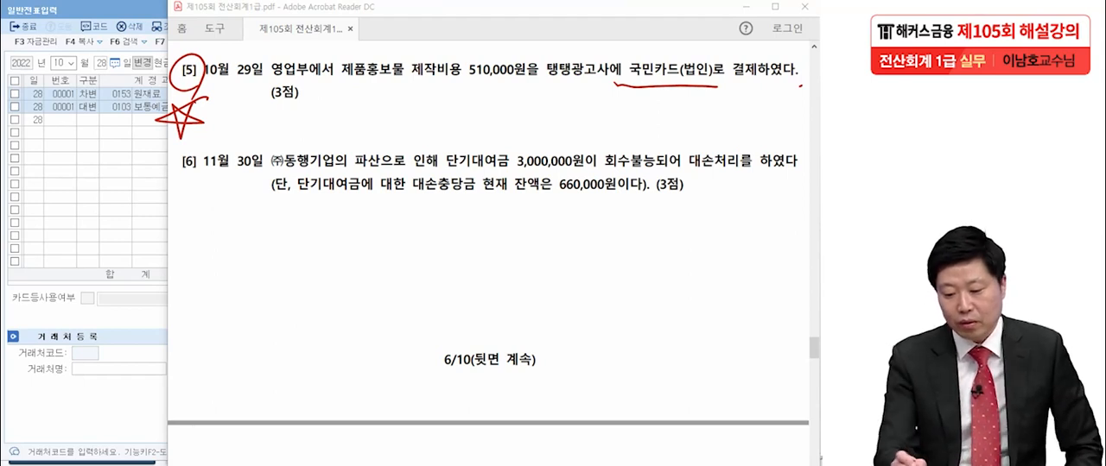
{"action": "left_click_drag", "start_coordinate": [276, 83], "coordinate": [527, 76]}
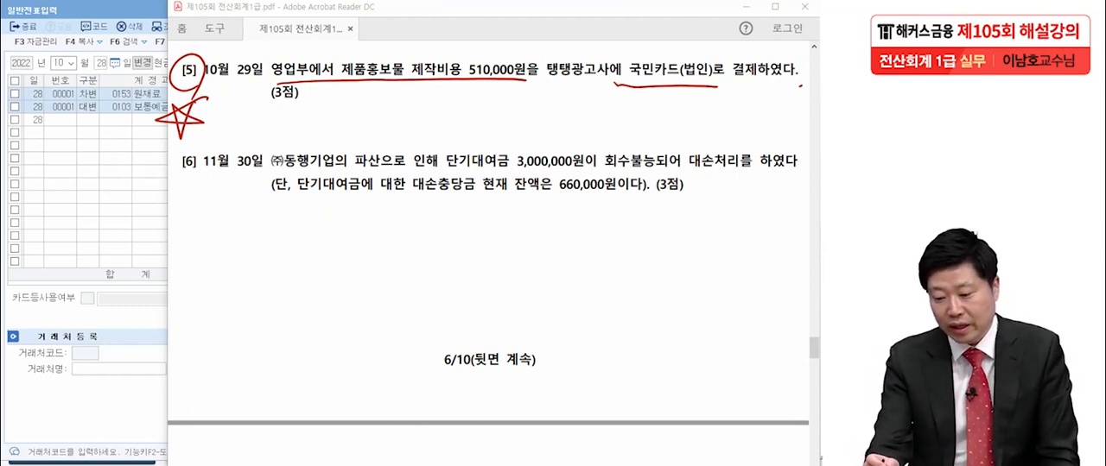
{"action": "left_click_drag", "start_coordinate": [624, 78], "coordinate": [653, 96]}
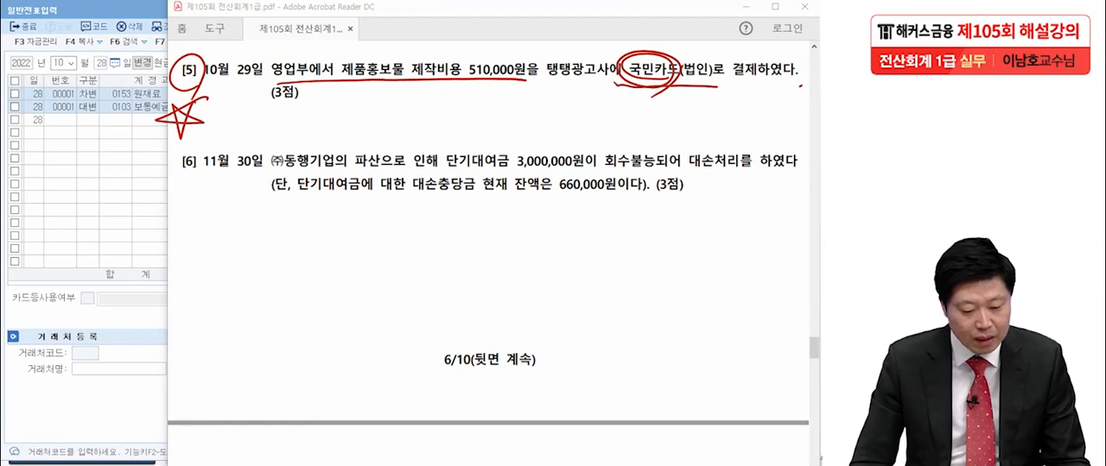
{"action": "key", "text": "Escape"}
- Switch to KcLep, set the voucher date to 10월 29일 and start a debit line with account 0833 광고선전비
{"action": "key", "text": "alt+Tab"}
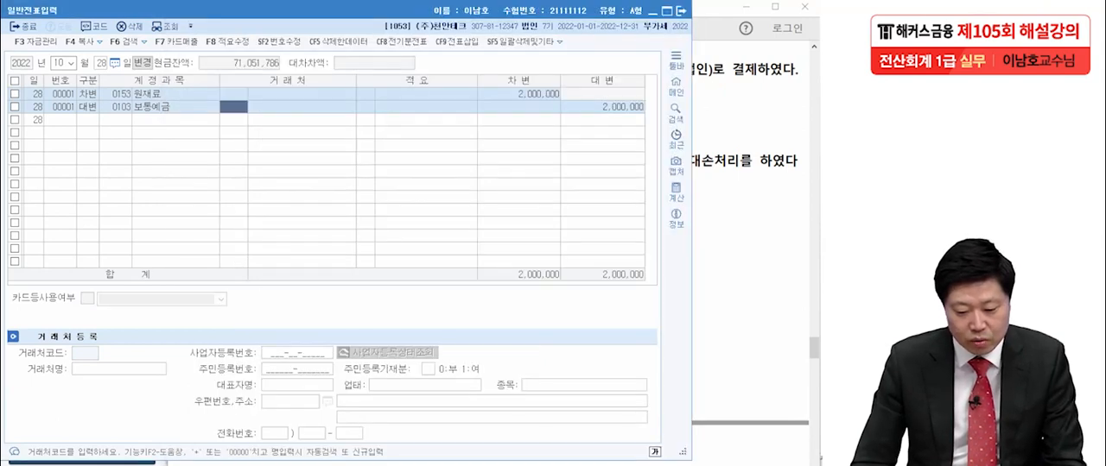
{"action": "key", "text": "Escape"}
{"action": "type", "text": "29"}
{"action": "key", "text": "Return"}
{"action": "type", "text": "3"}
{"action": "key", "text": "Return"}
{"action": "type", "text": "광고"}
{"action": "key", "text": "Return"}
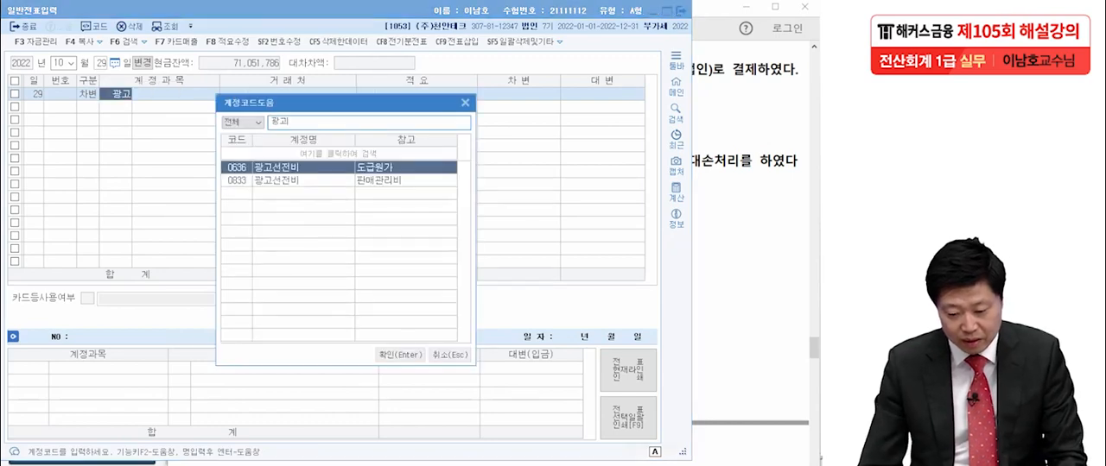
{"action": "key", "text": "Down"}
{"action": "key", "text": "Return"}
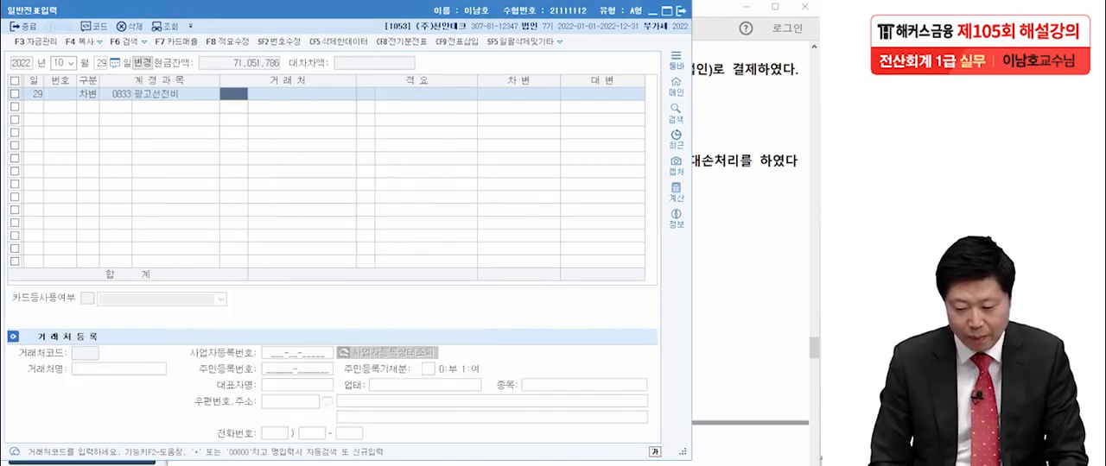
- Check transaction [5] in the exam PDF and set the 광고선전비 debit amount to 510,000
{"action": "key", "text": "alt+Tab"}
{"action": "key", "text": "alt+Tab"}
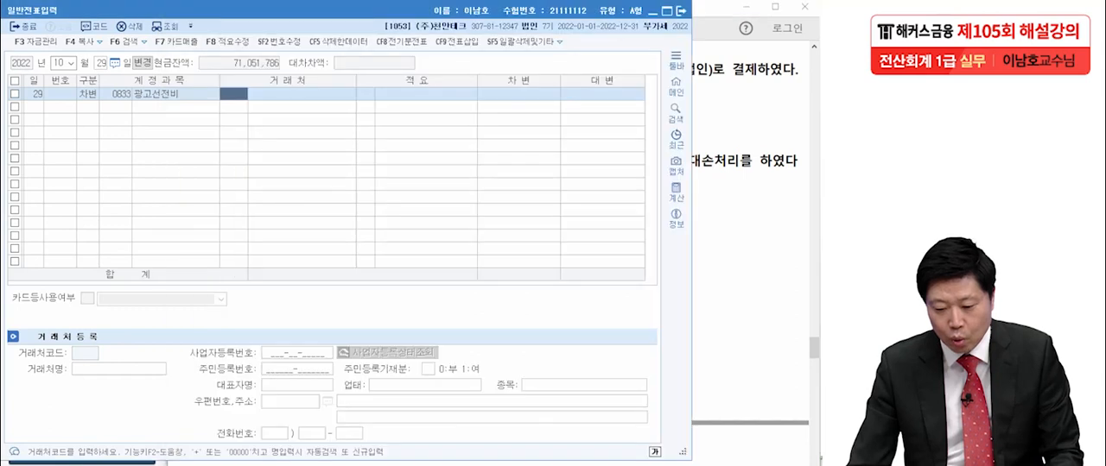
{"action": "key", "text": "Return"}
{"action": "key", "text": "Return"}
{"action": "type", "text": "510000"}
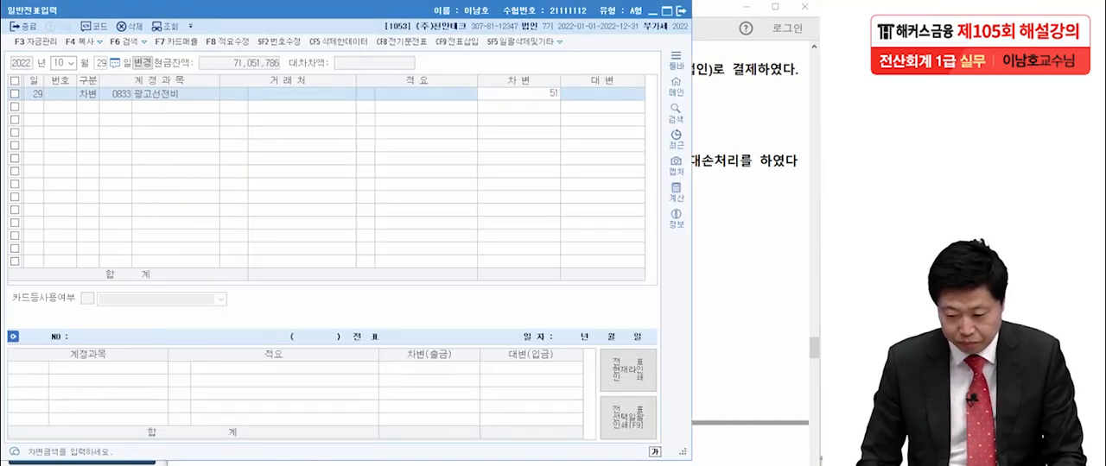
{"action": "key", "text": "Return"}
- Add a credit line for 0253 미지급금 with 510,000 to the 10월 29일 voucher
{"action": "type", "text": "4밋니"}
{"action": "key", "text": "BackSpace"}
{"action": "key", "text": "BackSpace"}
{"action": "key", "text": "BackSpace"}
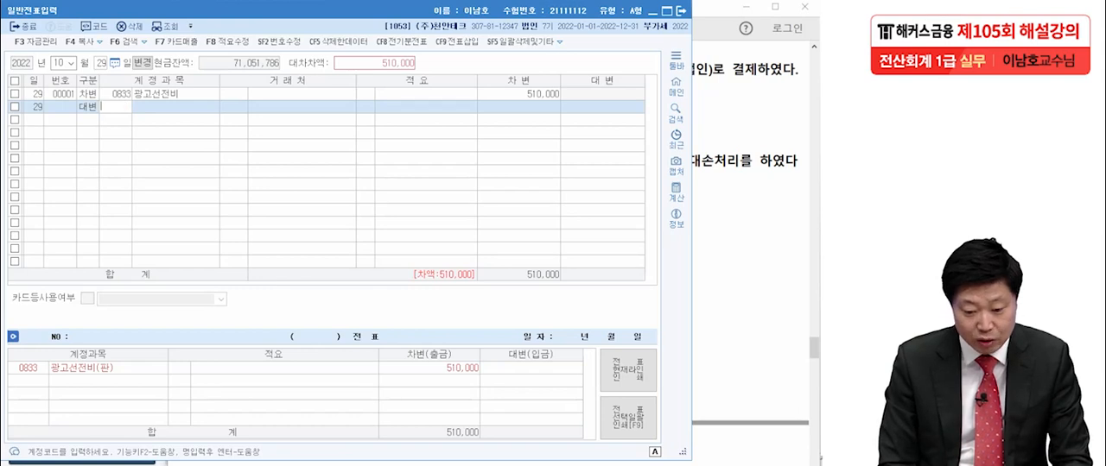
{"action": "type", "text": "미지급"}
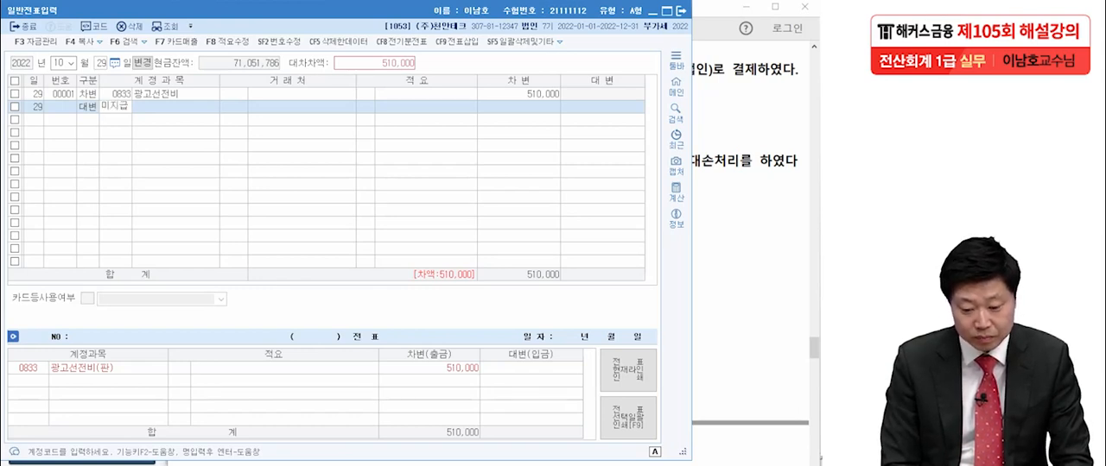
{"action": "key", "text": "Return"}
- Look up the card vendors and assign 국민카드(법인) as the 거래처 of the 미지급금 line
{"action": "key", "text": "Return"}
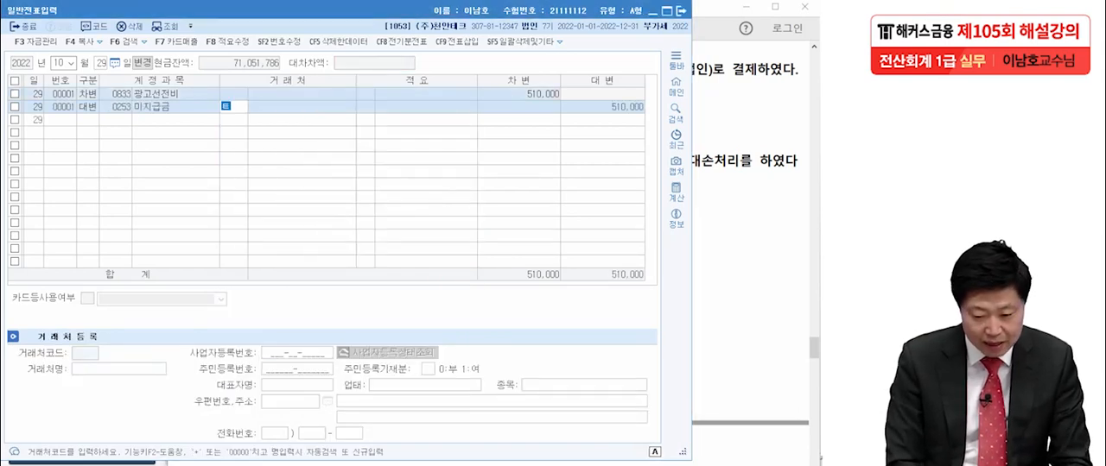
{"action": "type", "text": "카드"}
{"action": "key", "text": "Return"}
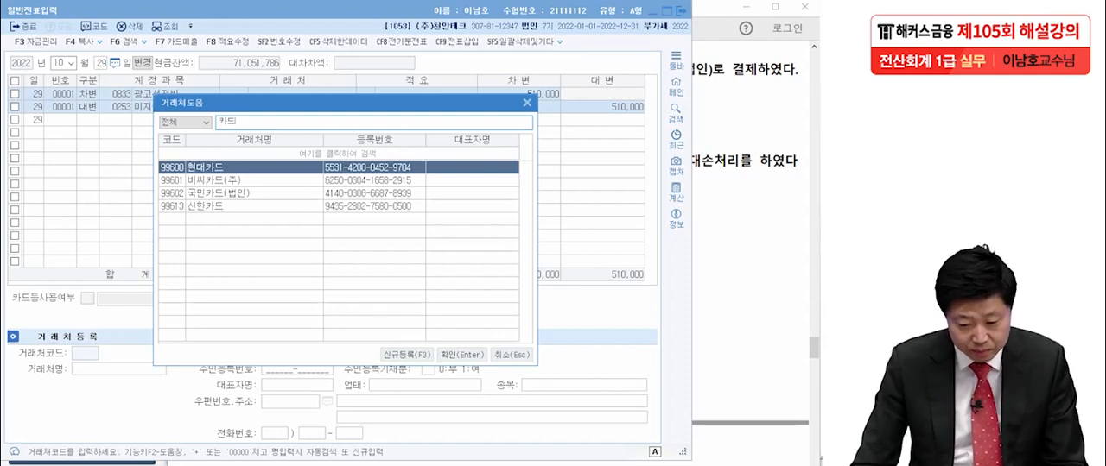
{"action": "key", "text": "Down"}
{"action": "key", "text": "Down"}
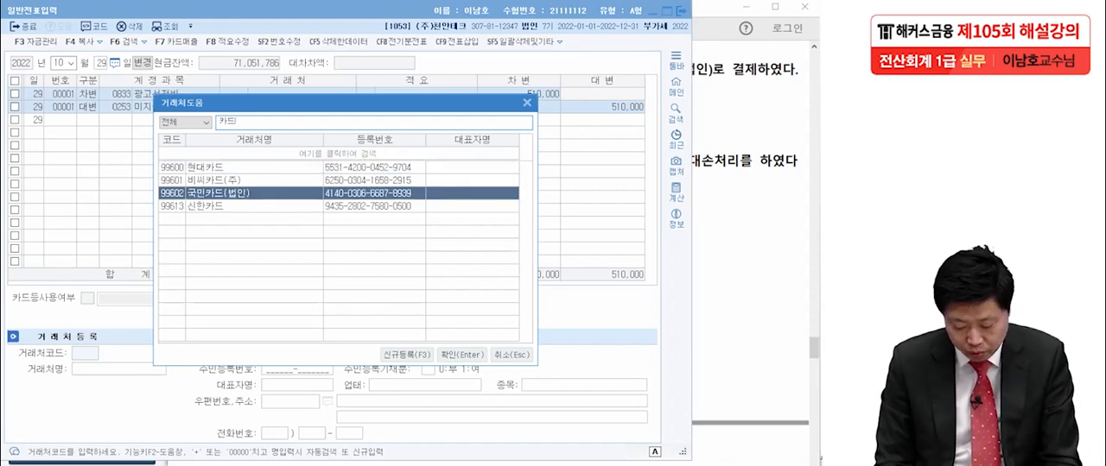
{"action": "key", "text": "Return"}
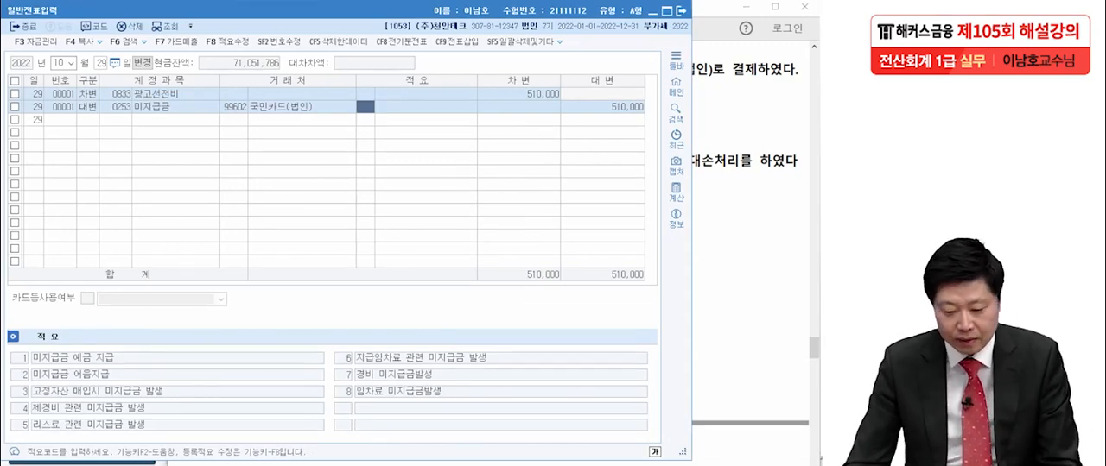
- Switch to Acrobat Reader and mark up transaction [6], highlighting 단기대여금, 3,000,000원 and the 660,000원 allowance, clearing the markings when done
{"action": "key", "text": "alt+Tab"}
{"action": "scroll", "coordinate": [488, 259], "scroll_direction": "down", "scroll_amount": 2}
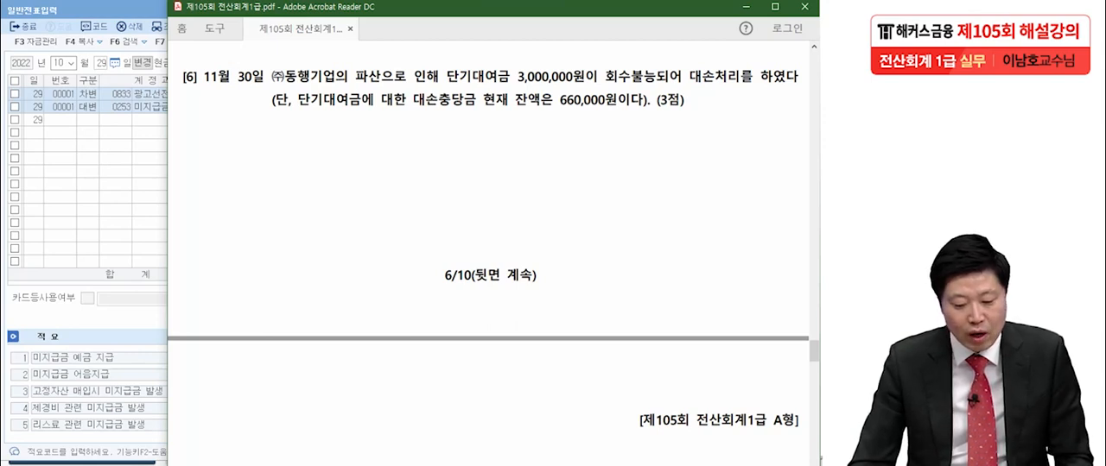
{"action": "mouse_move", "coordinate": [202, 84]}
{"action": "left_mouse_down"}
{"action": "mouse_move", "coordinate": [170, 80]}
{"action": "mouse_move", "coordinate": [181, 102]}
{"action": "mouse_move", "coordinate": [102, 143]}
{"action": "mouse_move", "coordinate": [158, 105]}
{"action": "left_mouse_up"}
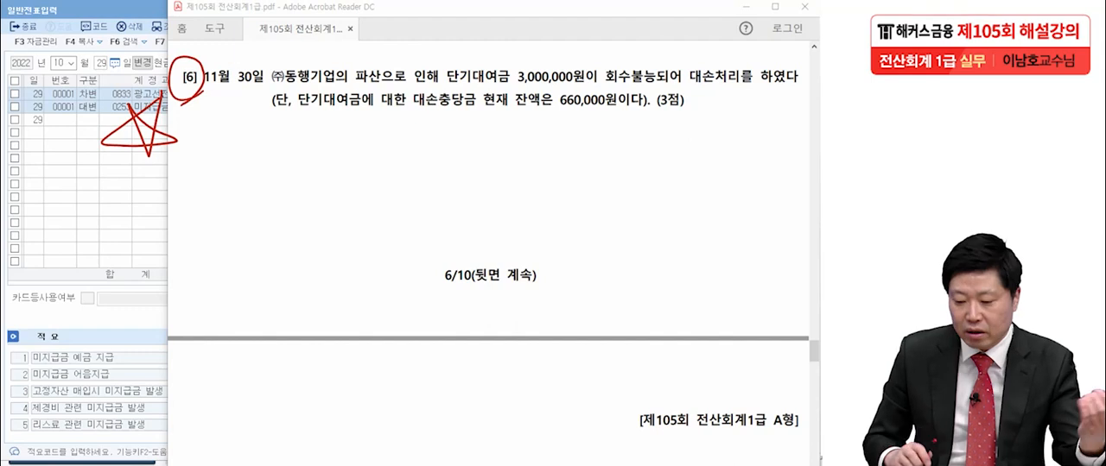
{"action": "left_click_drag", "start_coordinate": [448, 87], "coordinate": [514, 84]}
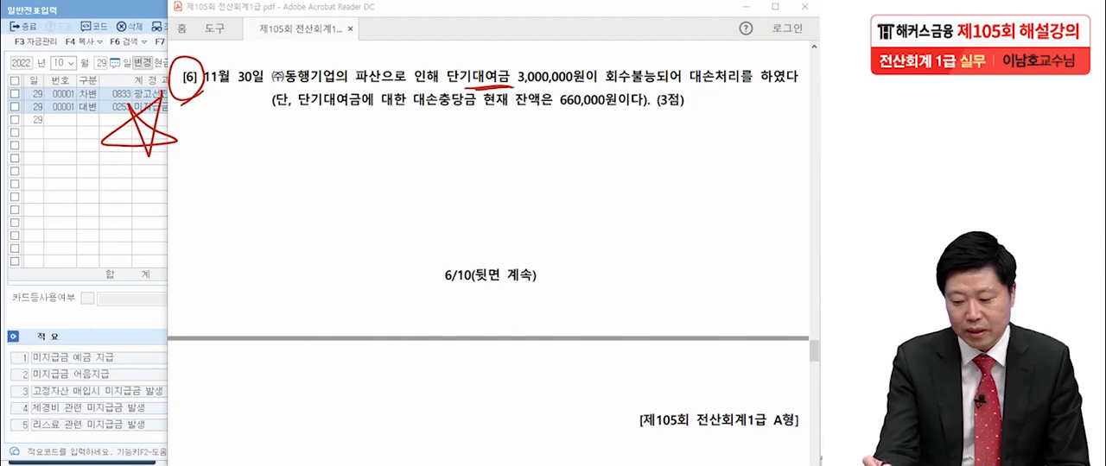
{"action": "left_click_drag", "start_coordinate": [88, 164], "coordinate": [42, 187]}
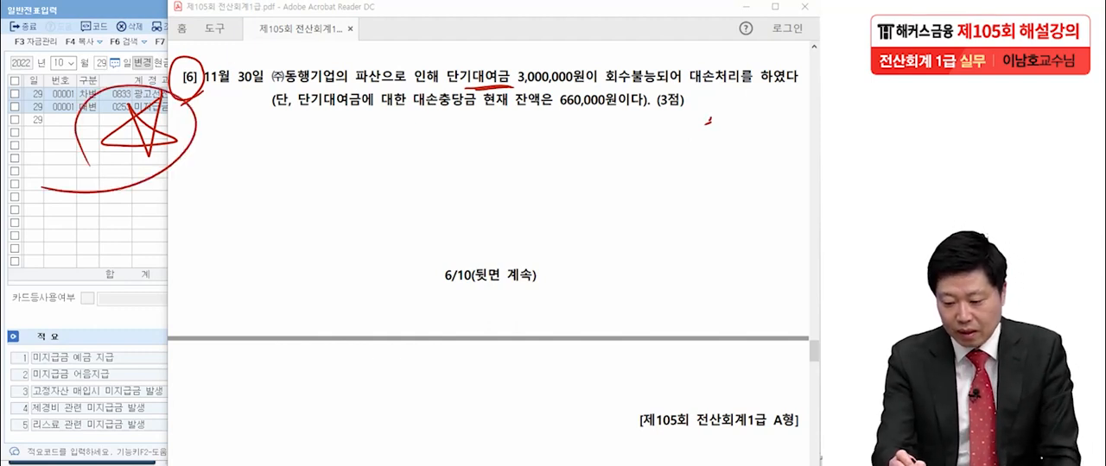
{"action": "left_click_drag", "start_coordinate": [500, 90], "coordinate": [589, 82]}
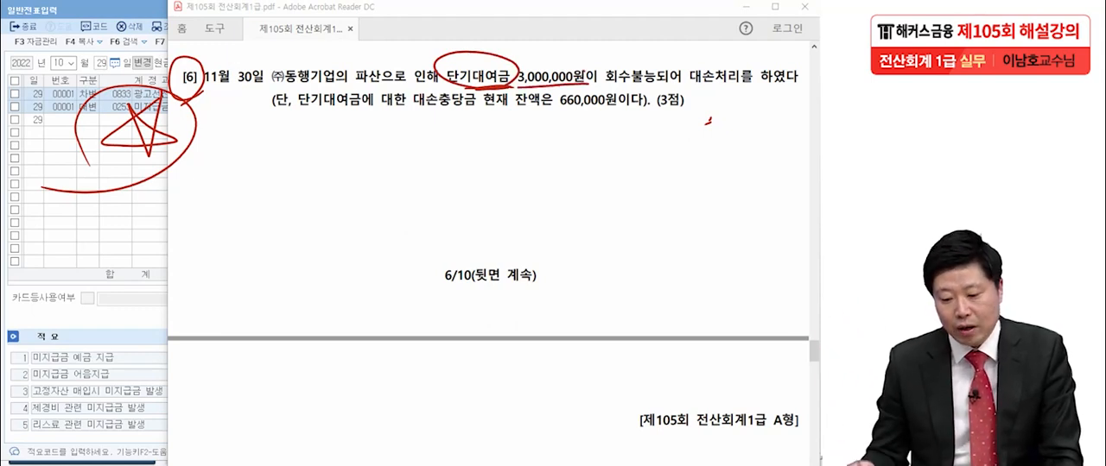
{"action": "left_click_drag", "start_coordinate": [554, 109], "coordinate": [618, 109]}
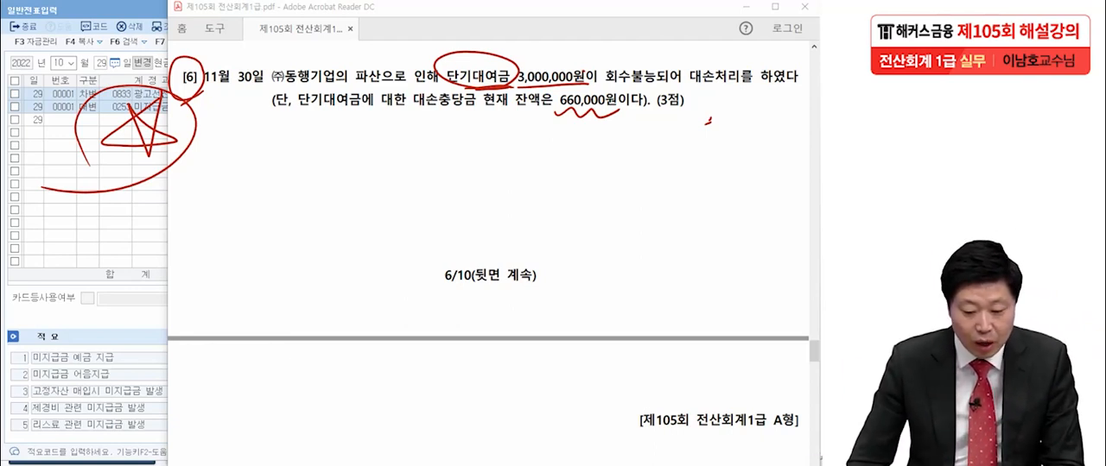
{"action": "key", "text": "Escape"}
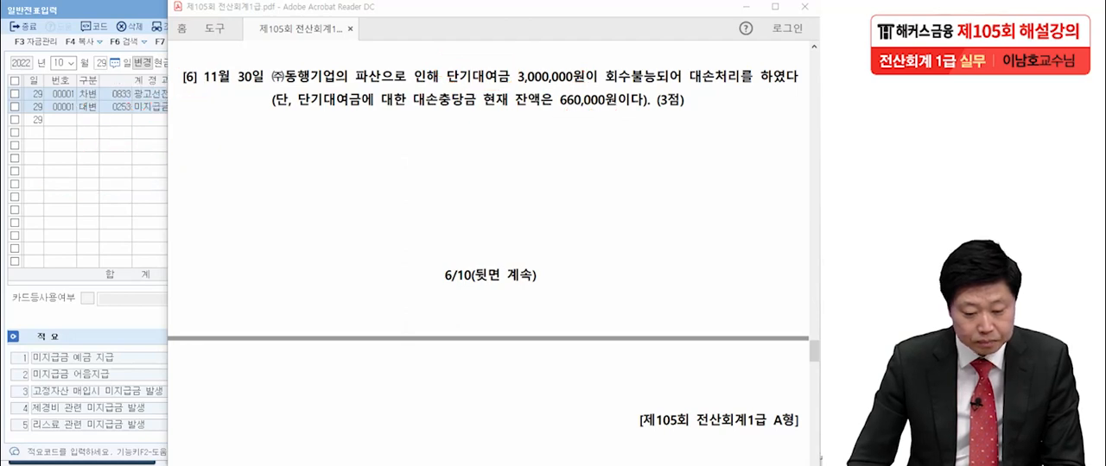
- Switch back to KcLep and set the voucher date to 11월 30일
{"action": "key", "text": "alt+Tab"}
{"action": "key", "text": "Escape"}
{"action": "type", "text": "113"}
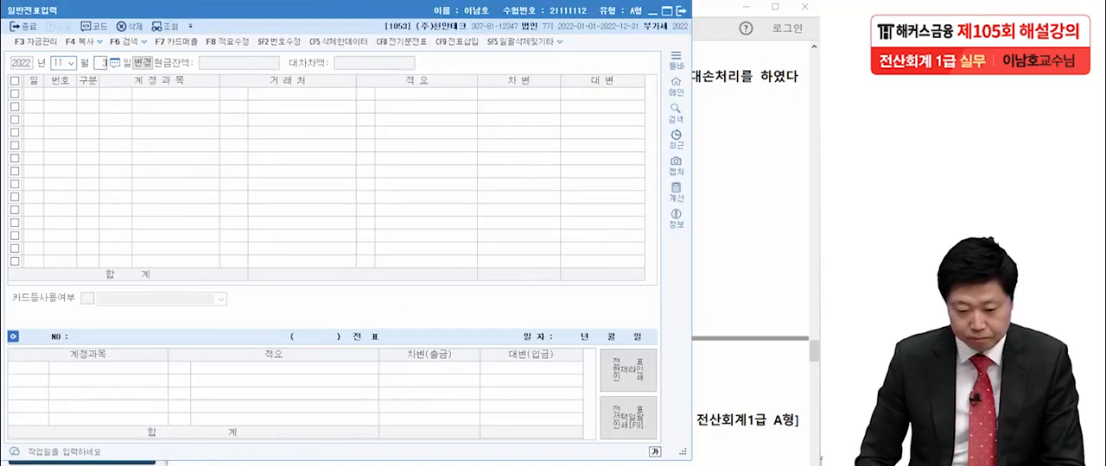
{"action": "type", "text": "0"}
{"action": "key", "text": "Return"}
- Start a credit line in the 11월 30일 voucher and assign it the account 0114 단기대여금
{"action": "type", "text": "4단미"}
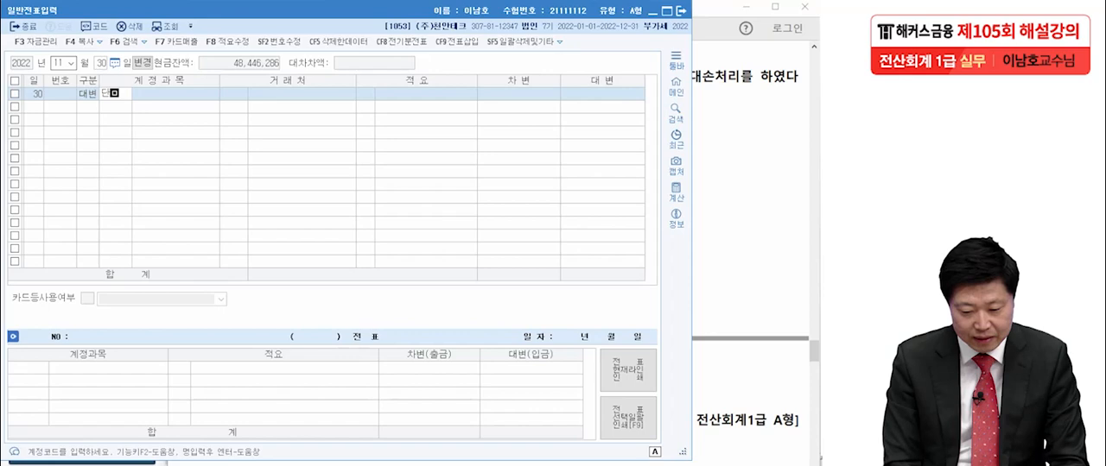
{"action": "key", "text": "Return"}
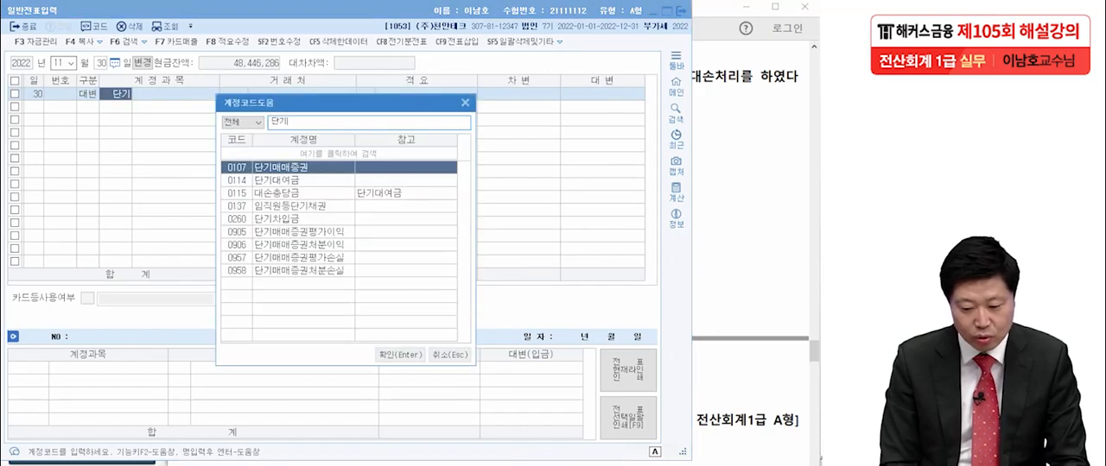
{"action": "key", "text": "Return"}
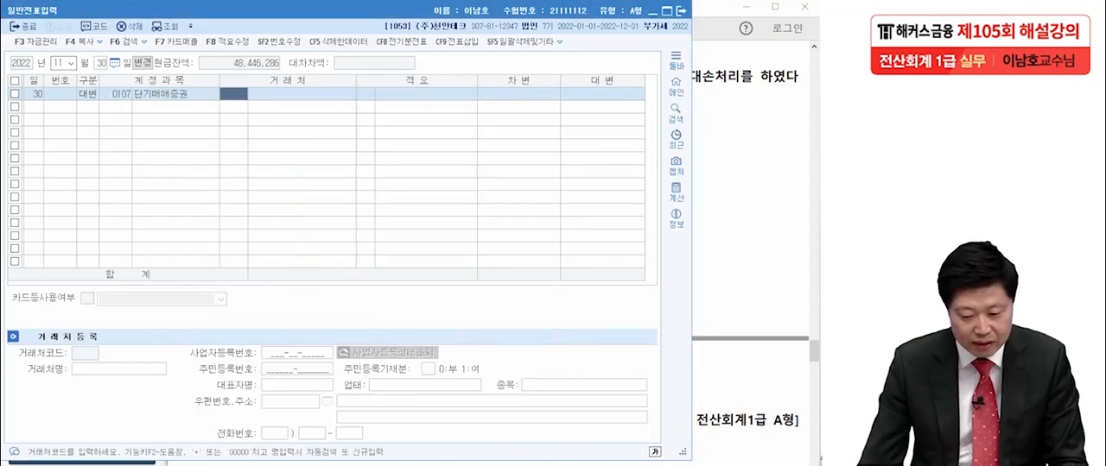
{"action": "left_click", "coordinate": [117, 94]}
{"action": "key", "text": "F2"}
{"action": "type", "text": "단기"}
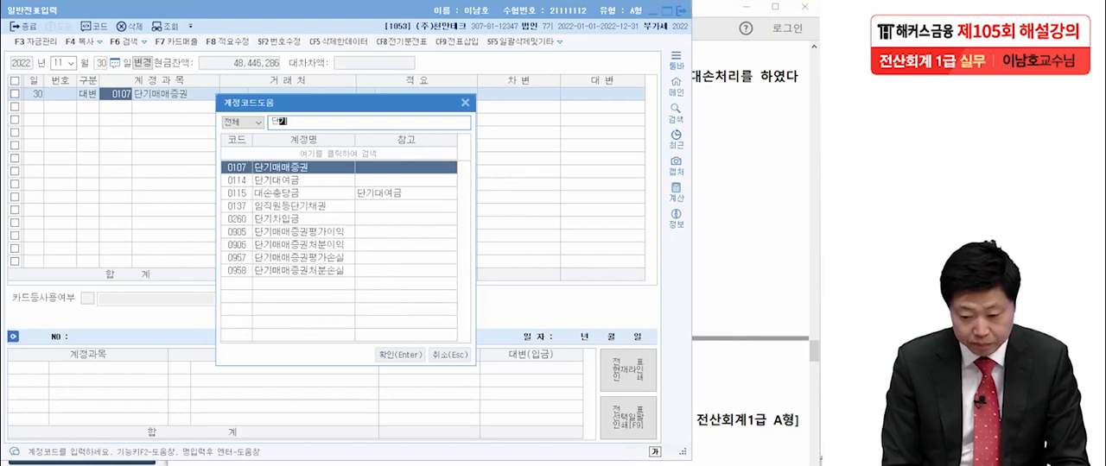
{"action": "type", "text": "대여"}
{"action": "key", "text": "Return"}
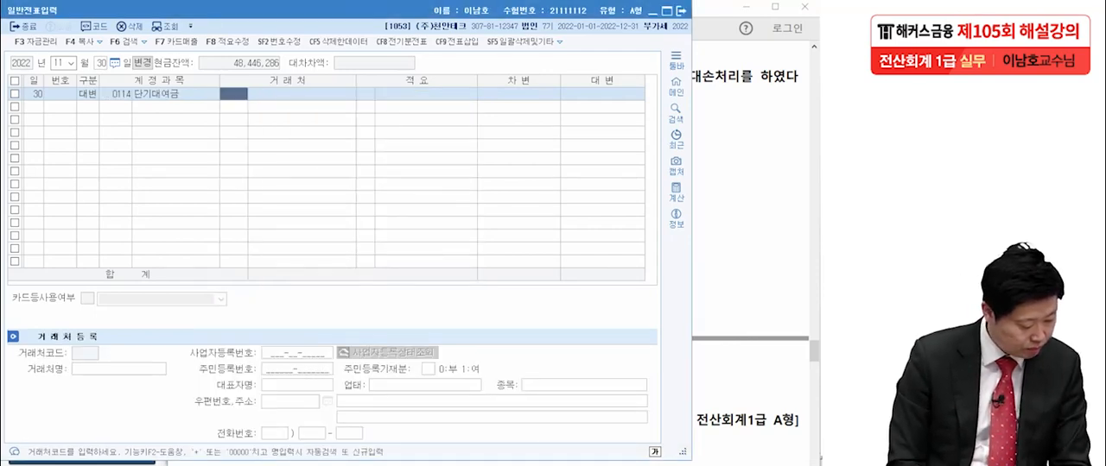
- Set the 거래처 of the 단기대여금 line to (주)동행기업 and its credit amount to 3,000,000
{"action": "type", "text": "동행"}
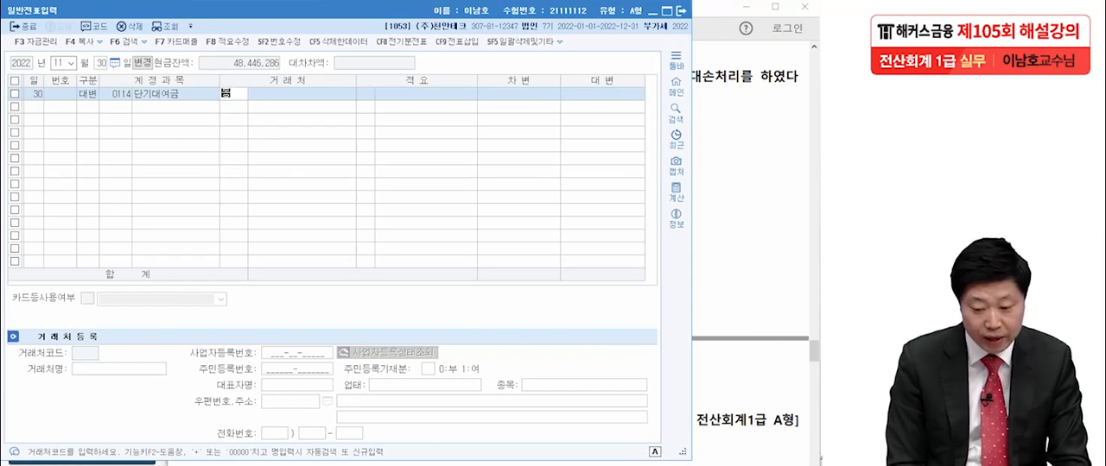
{"action": "key", "text": "Return"}
{"action": "key", "text": "Return"}
{"action": "key", "text": "Return"}
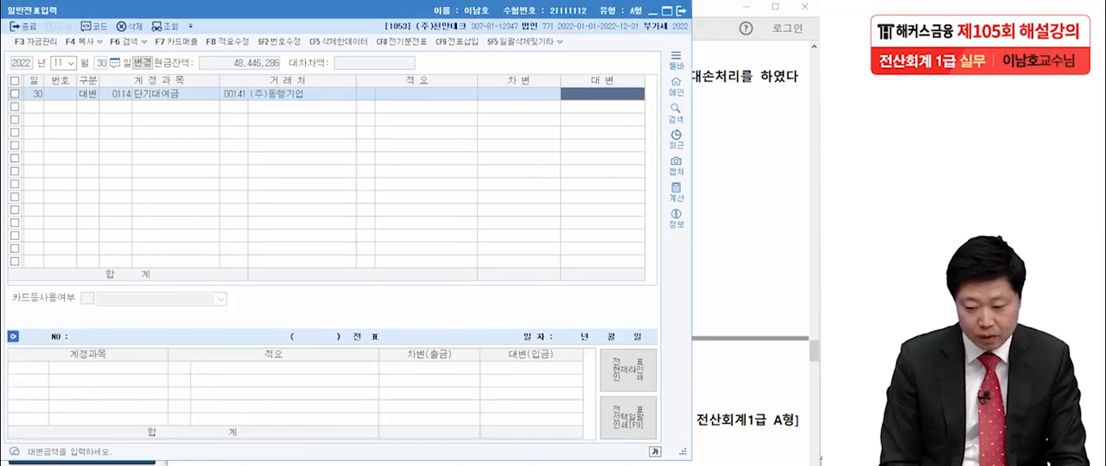
{"action": "type", "text": "3000000"}
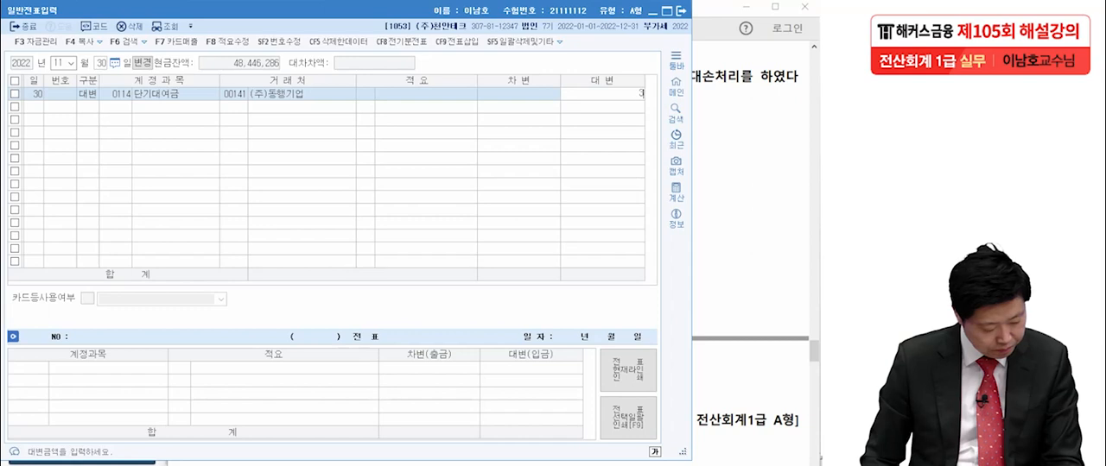
{"action": "key", "text": "Return"}
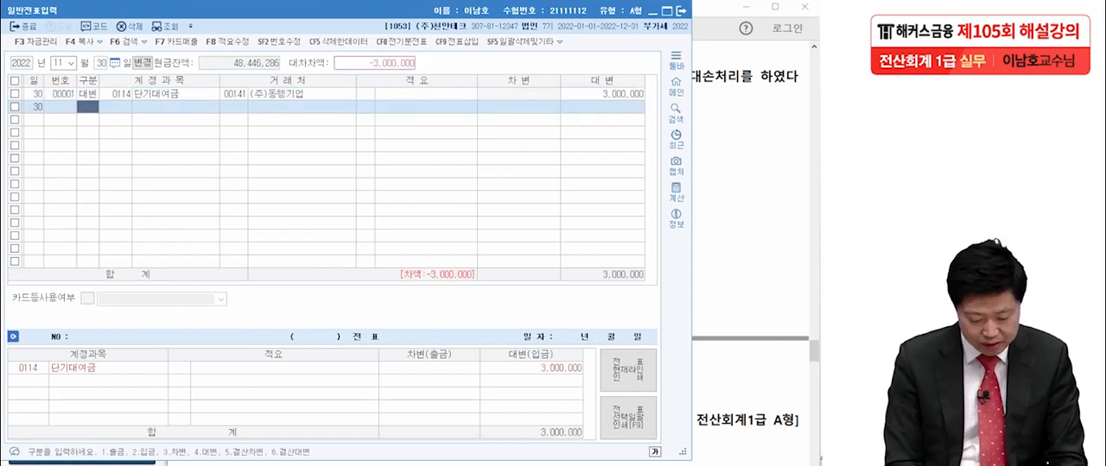
- Add a debit line to the 11월 30일 voucher with account 0115 대손충당금, the allowance belonging to 단기대여금
{"action": "type", "text": "3"}
{"action": "key", "text": "Return"}
{"action": "type", "text": "대손충"}
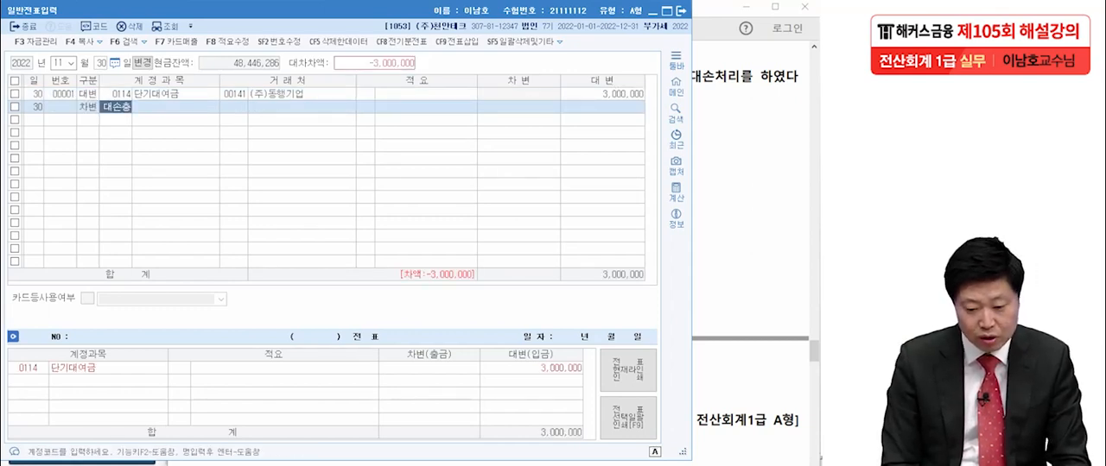
{"action": "key", "text": "Return"}
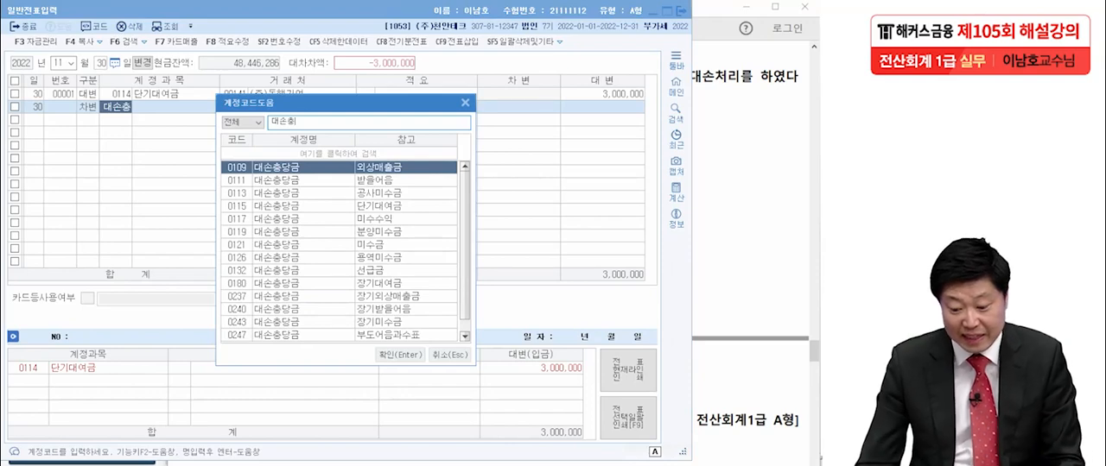
{"action": "key", "text": "Down"}
{"action": "key", "text": "Down"}
{"action": "key", "text": "Down"}
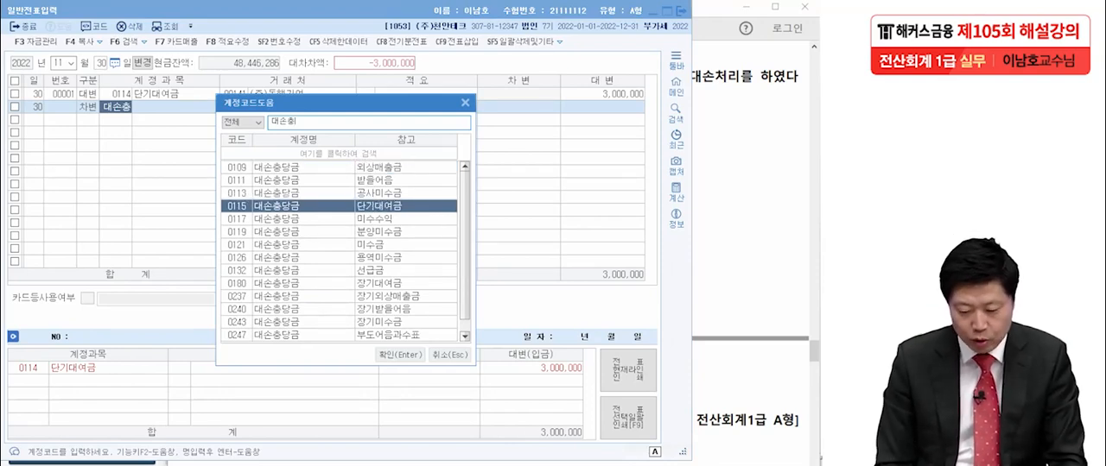
{"action": "key", "text": "Return"}
{"action": "key", "text": "Return"}
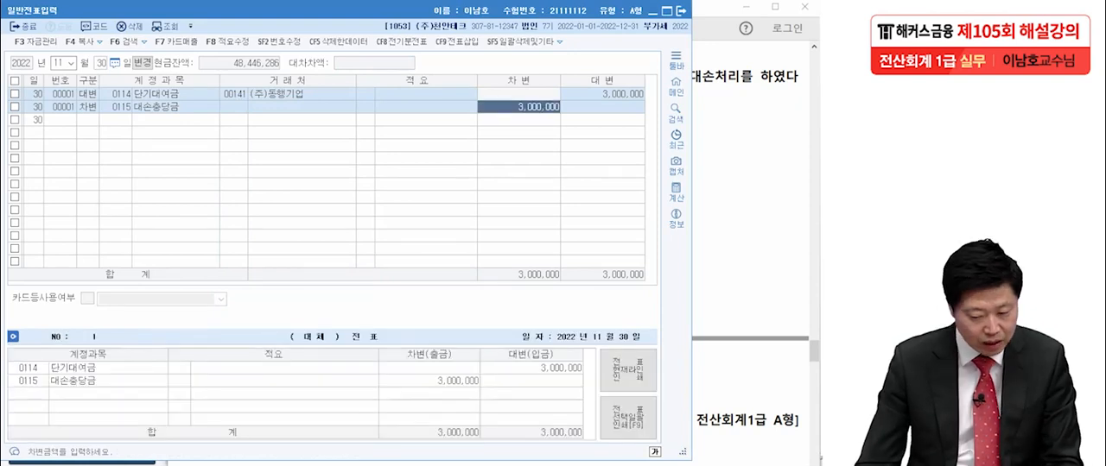
- Set the 대손충당금 debit amount to 660,000 and start another debit line in the 11월 30일 voucher
{"action": "type", "text": "660000"}
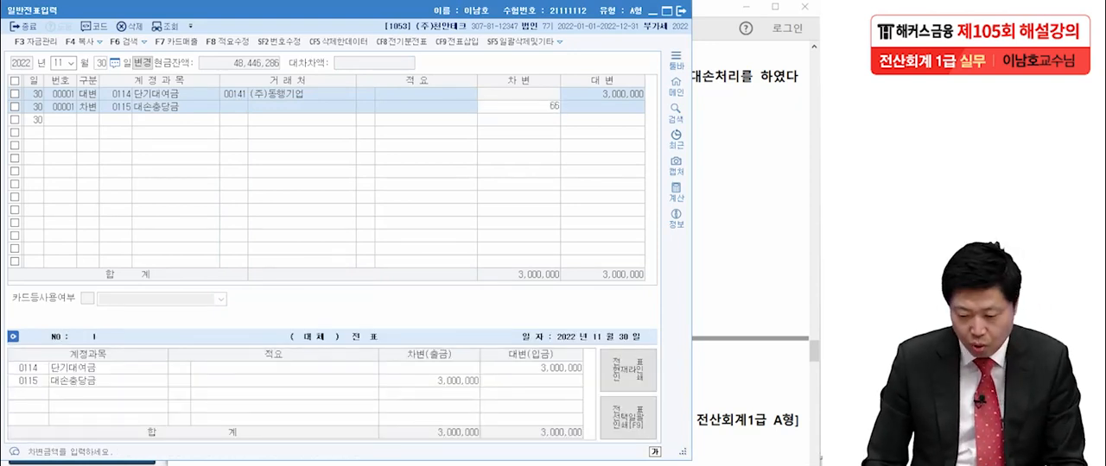
{"action": "key", "text": "Return"}
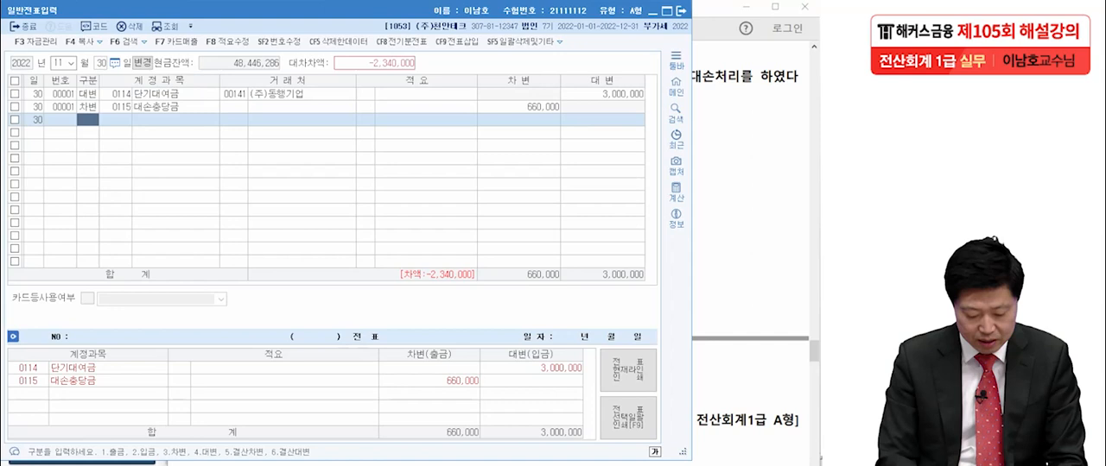
{"action": "type", "text": "3"}
{"action": "key", "text": "Return"}
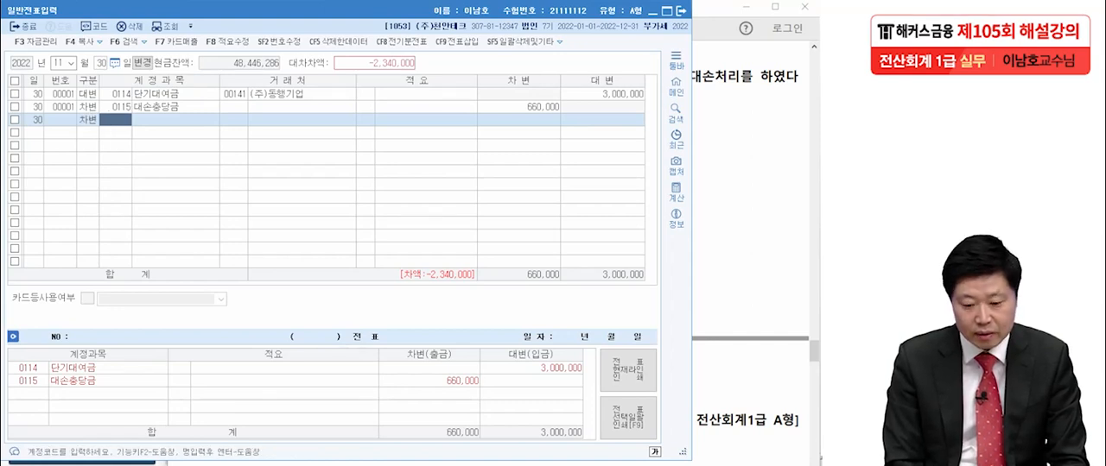
- Look up accounts matching 대손상 and assign 0954 기타의대손상각비 to the new debit line
{"action": "type", "text": "대손"}
{"action": "key", "text": "Return"}
{"action": "type", "text": "상"}
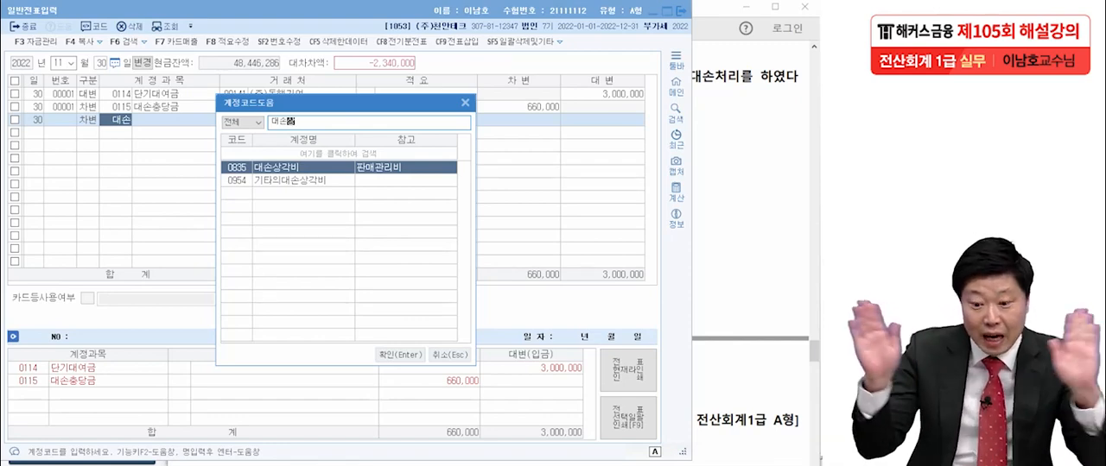
{"action": "key", "text": "Down"}
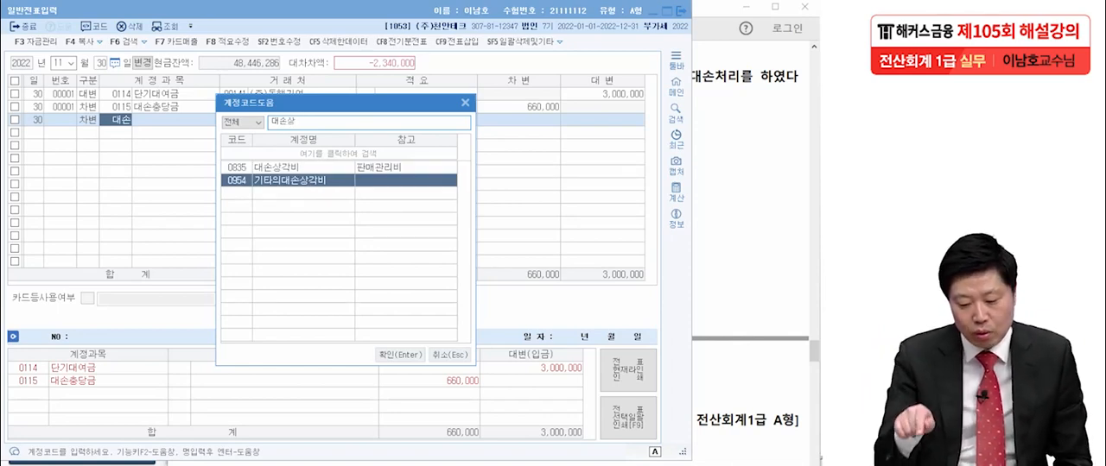
{"action": "key", "text": "Return"}
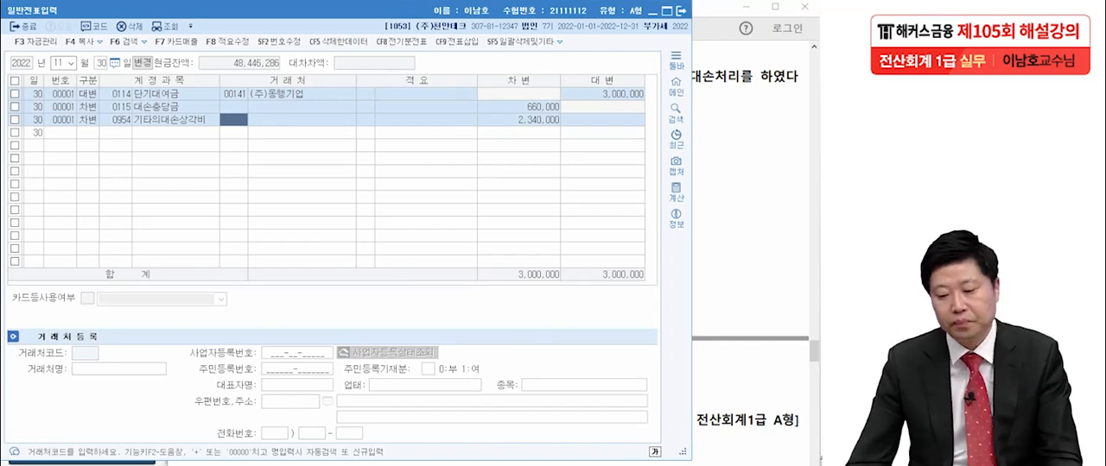
- Check transaction [6] in the exam PDF in Acrobat Reader, return to KcLep and close 일반전표입력
{"action": "key", "text": "alt+Tab"}
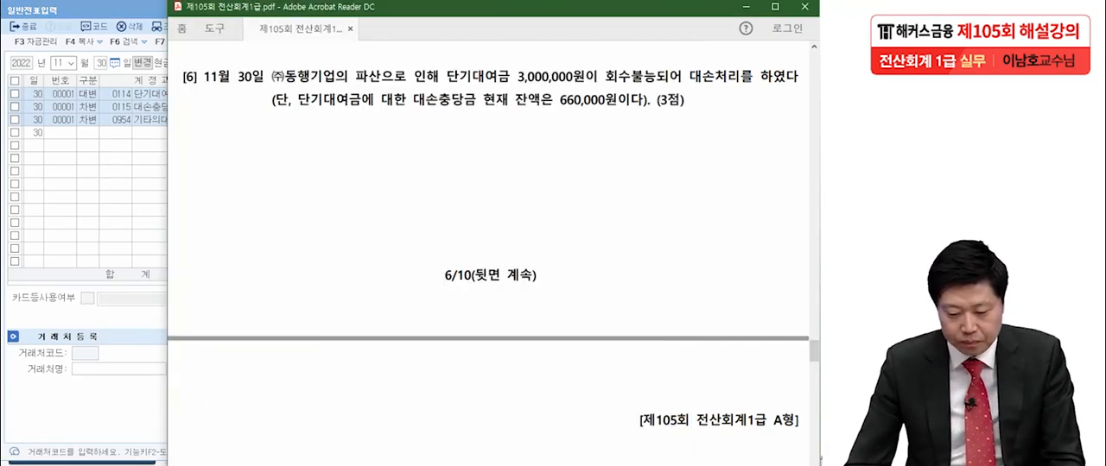
{"action": "scroll", "coordinate": [488, 259], "scroll_direction": "down", "scroll_amount": 5}
{"action": "scroll", "coordinate": [488, 259], "scroll_direction": "up", "scroll_amount": 3}
{"action": "scroll", "coordinate": [488, 259], "scroll_direction": "up", "scroll_amount": 2}
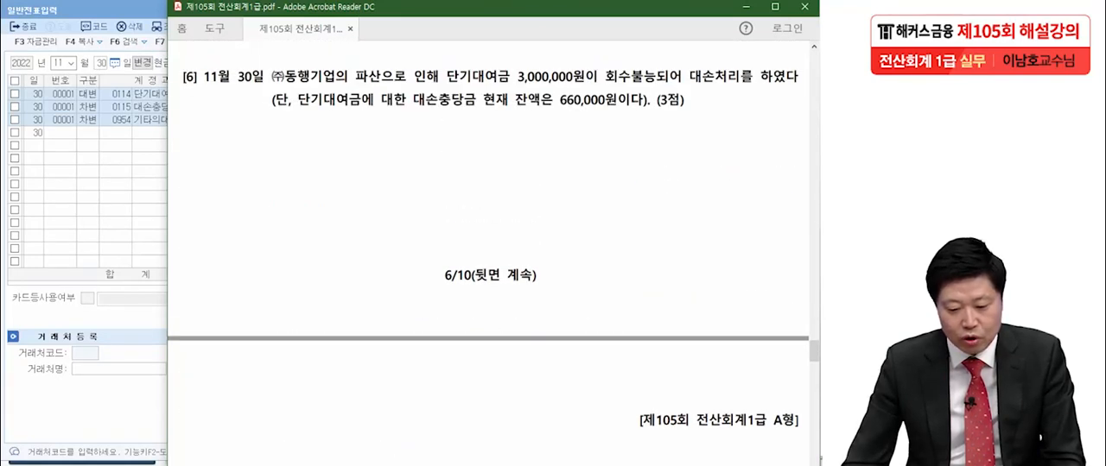
{"action": "key", "text": "alt+Tab"}
{"action": "left_click", "coordinate": [680, 11]}
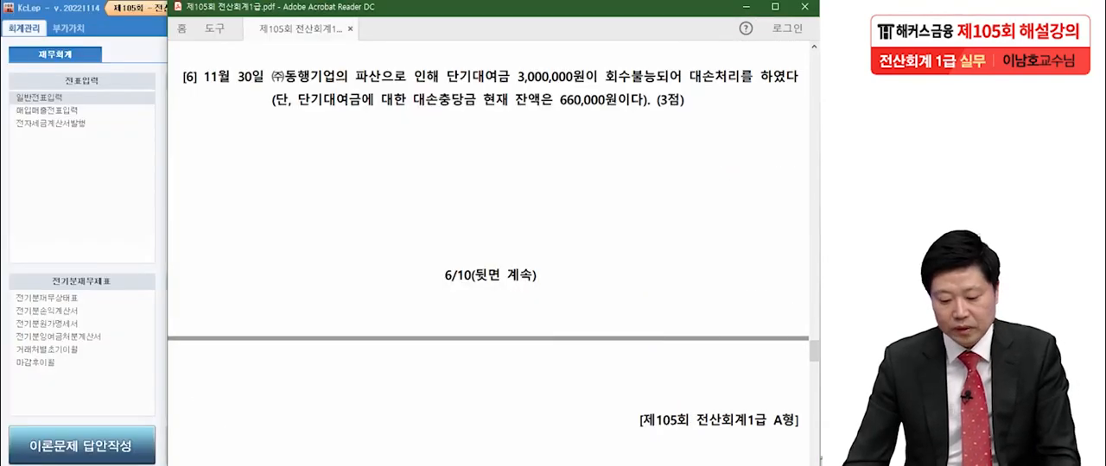
- Examine 문제3 transaction [1] of 07월 20일 in the exam PDF for its VAT treatment, receipt type, cost item and payment account
{"action": "scroll", "coordinate": [488, 259], "scroll_direction": "down", "scroll_amount": 5}
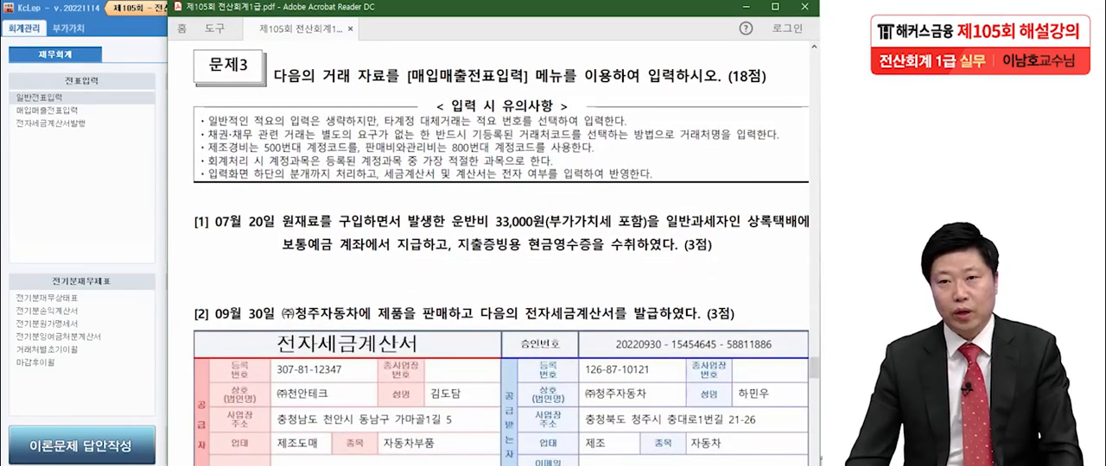
{"action": "scroll", "coordinate": [488, 259], "scroll_direction": "down", "scroll_amount": 2}
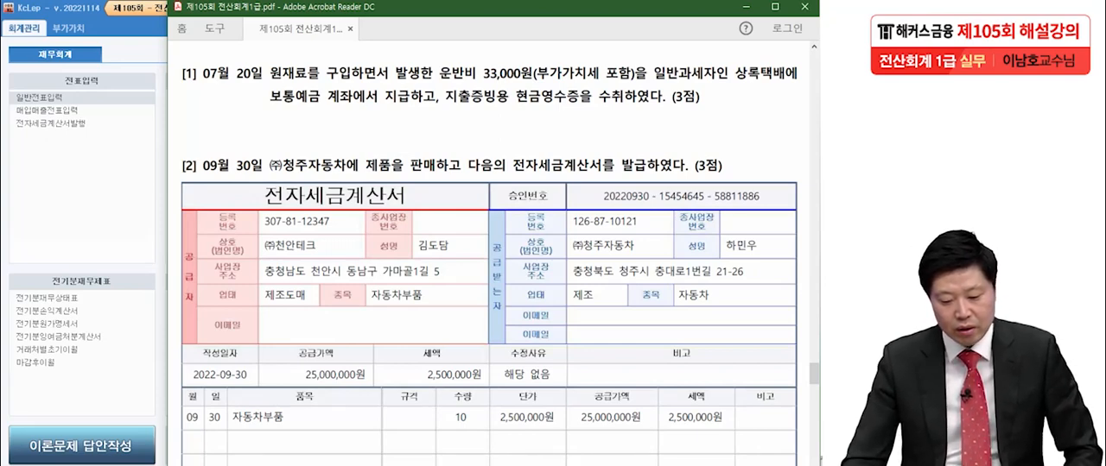
{"action": "left_click_drag", "start_coordinate": [537, 84], "coordinate": [601, 79]}
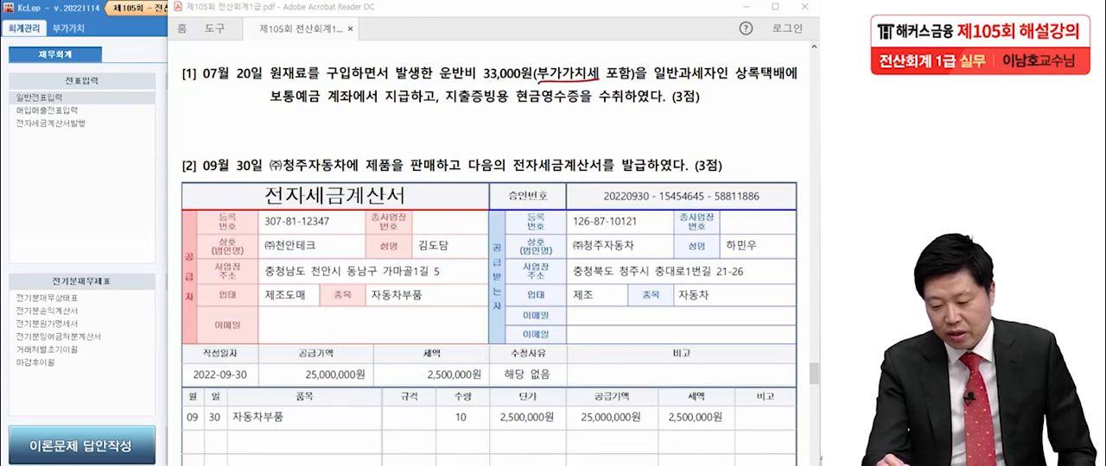
{"action": "left_click_drag", "start_coordinate": [510, 110], "coordinate": [594, 110]}
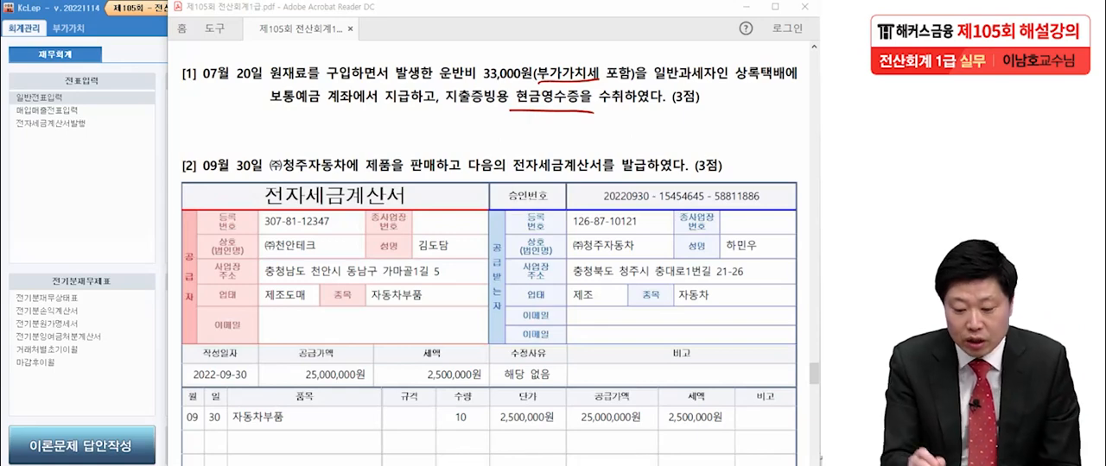
{"action": "mouse_move", "coordinate": [119, 130]}
{"action": "left_mouse_down"}
{"action": "mouse_move", "coordinate": [97, 160]}
{"action": "mouse_move", "coordinate": [122, 176]}
{"action": "mouse_move", "coordinate": [152, 169]}
{"action": "left_mouse_up"}
{"action": "mouse_move", "coordinate": [176, 181]}
{"action": "left_mouse_down"}
{"action": "mouse_move", "coordinate": [91, 182]}
{"action": "mouse_move", "coordinate": [133, 215]}
{"action": "left_mouse_up"}
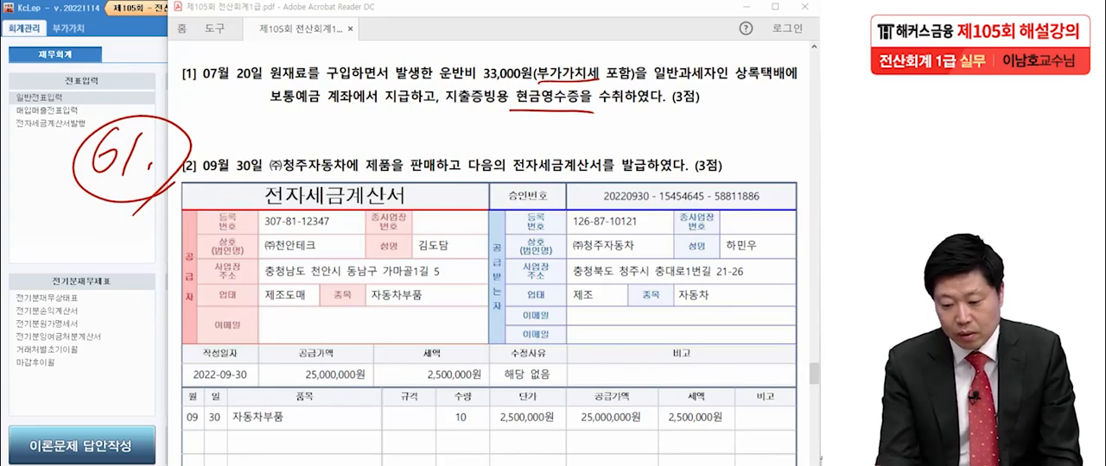
{"action": "mouse_move", "coordinate": [342, 83]}
{"action": "left_mouse_down"}
{"action": "mouse_move", "coordinate": [331, 84]}
{"action": "mouse_move", "coordinate": [355, 99]}
{"action": "left_mouse_up"}
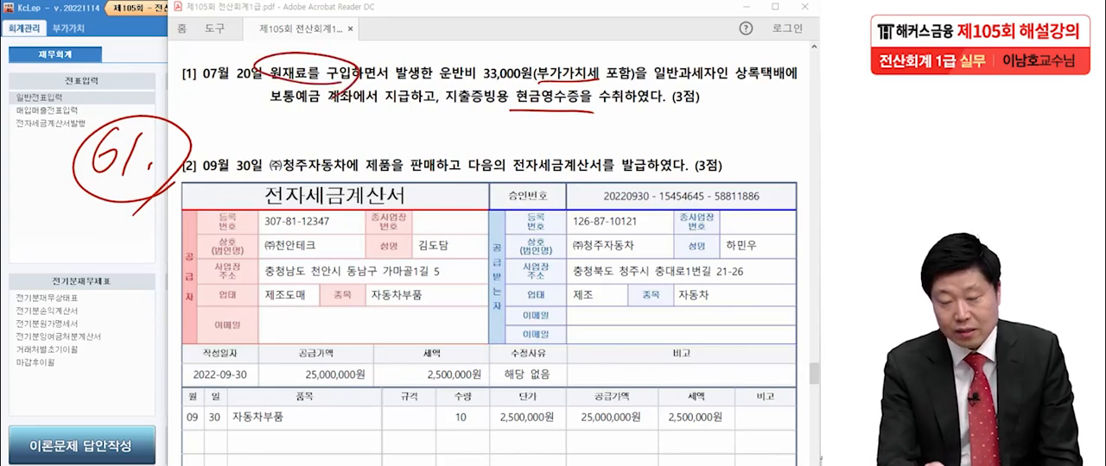
{"action": "left_click_drag", "start_coordinate": [429, 87], "coordinate": [482, 85]}
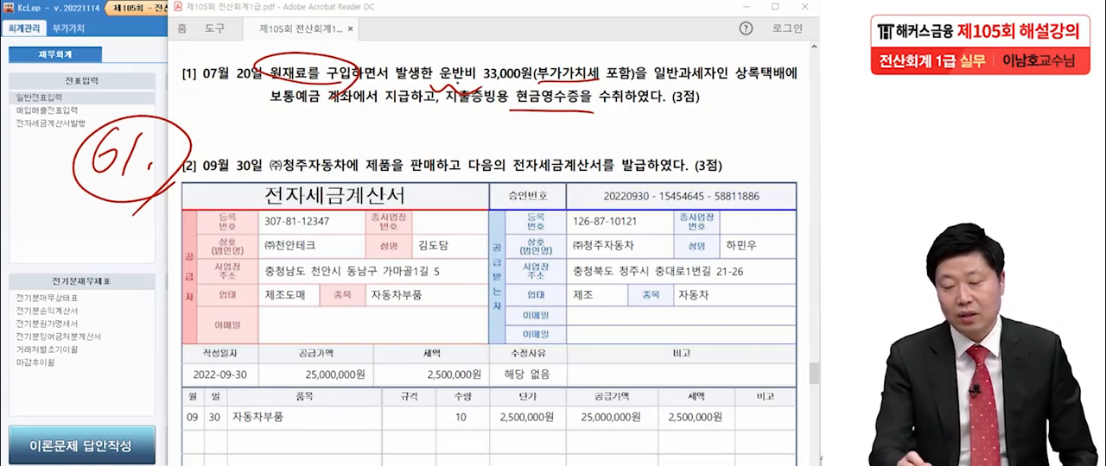
{"action": "left_click_drag", "start_coordinate": [261, 111], "coordinate": [336, 113]}
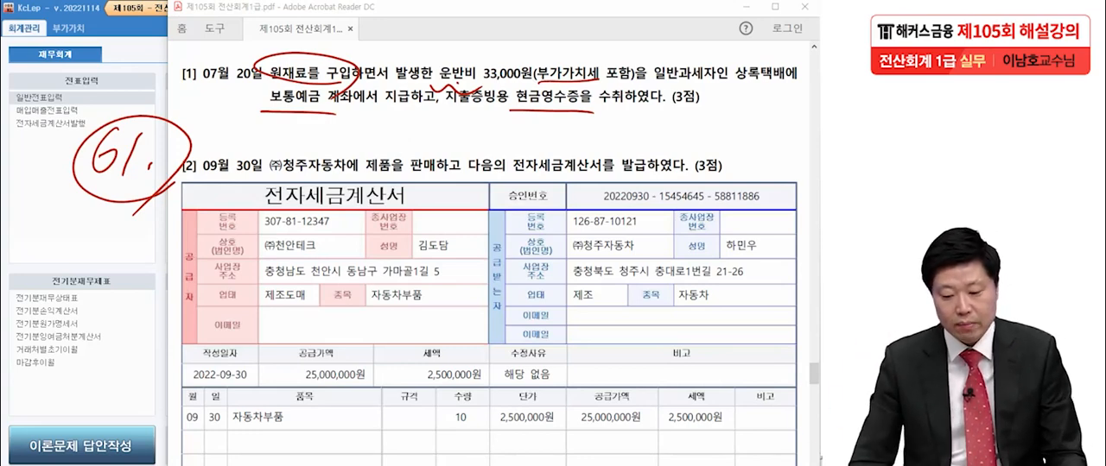
{"action": "key", "text": "Escape"}
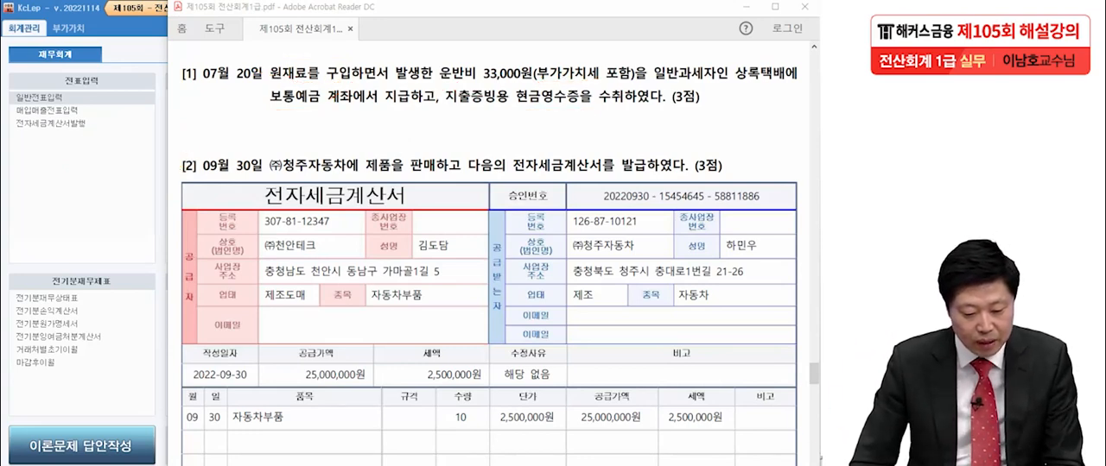
- Open 매입매출전표입력 in KcLep and set the voucher date to 07월 20일
{"action": "left_click", "coordinate": [82, 164]}
{"action": "left_click", "coordinate": [48, 111]}
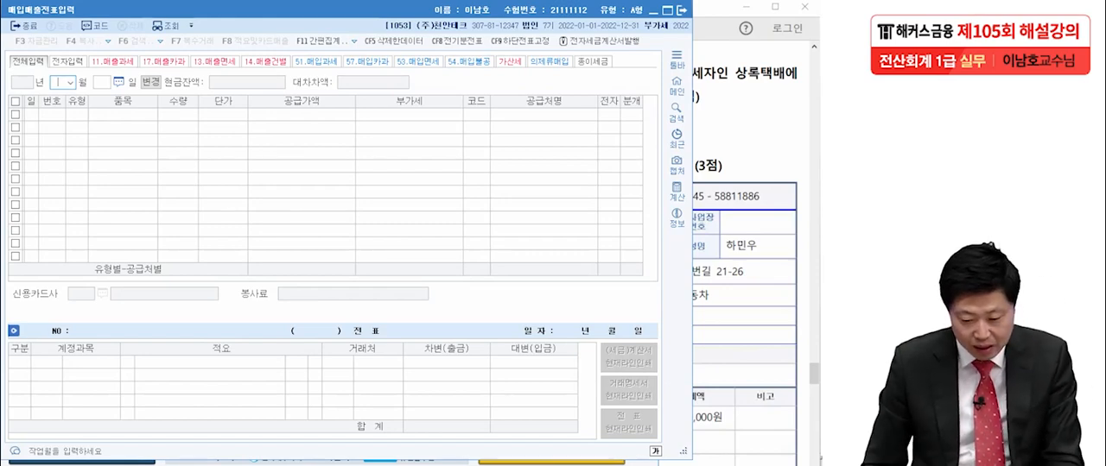
{"action": "type", "text": "07"}
{"action": "key", "text": "Return"}
{"action": "type", "text": "20"}
{"action": "key", "text": "Return"}
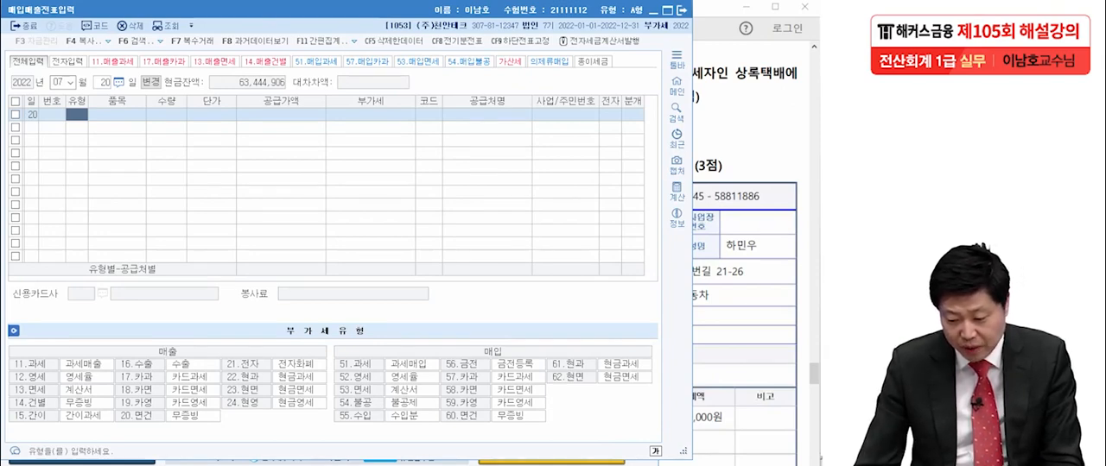
- Set the 07월 20일 line's 유형 to 61.현과, leaving 품목, 수량 and 단가 blank
{"action": "type", "text": "61"}
{"action": "key", "text": "Return"}
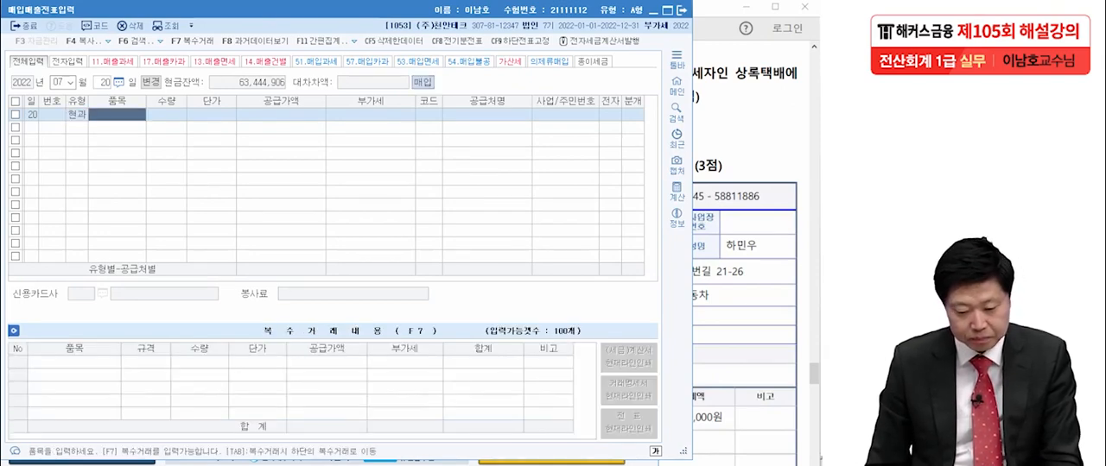
{"action": "key", "text": "Return"}
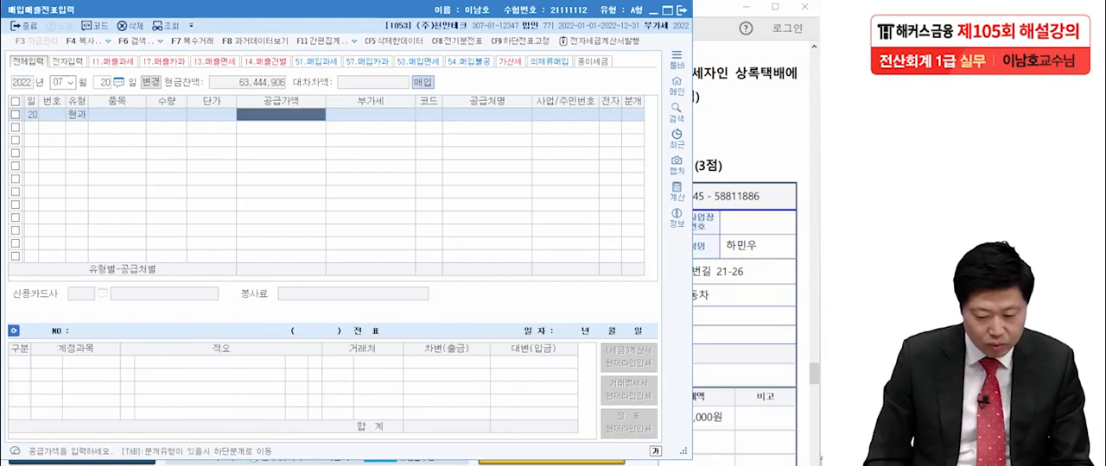
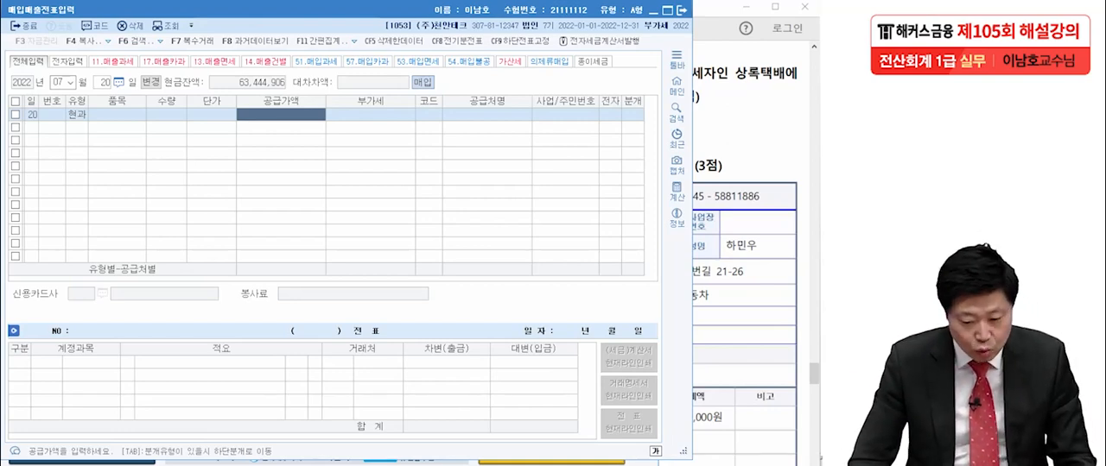
- Enter the VAT-inclusive amount 33,000 on the 07월 20일 line and set 상록택배 as the 공급처
{"action": "type", "text": "330000"}
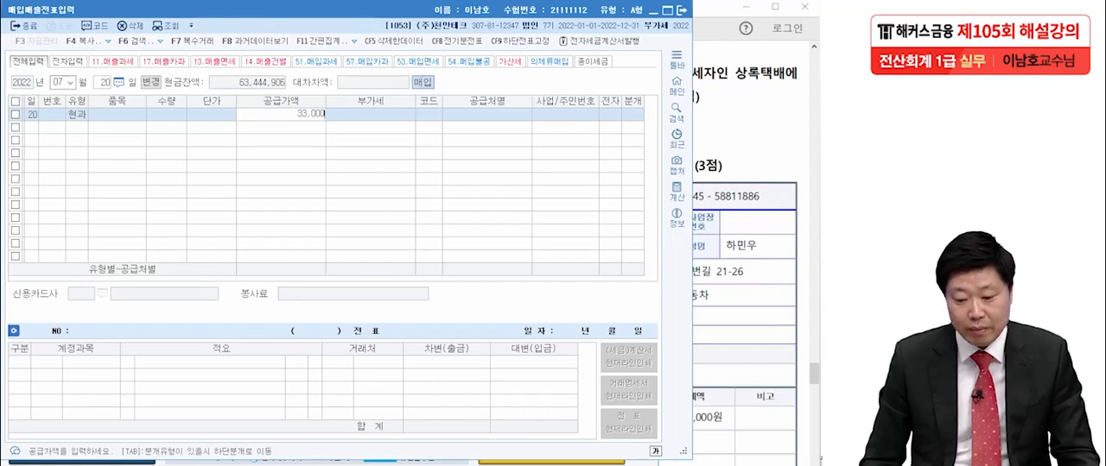
{"action": "key", "text": "Return"}
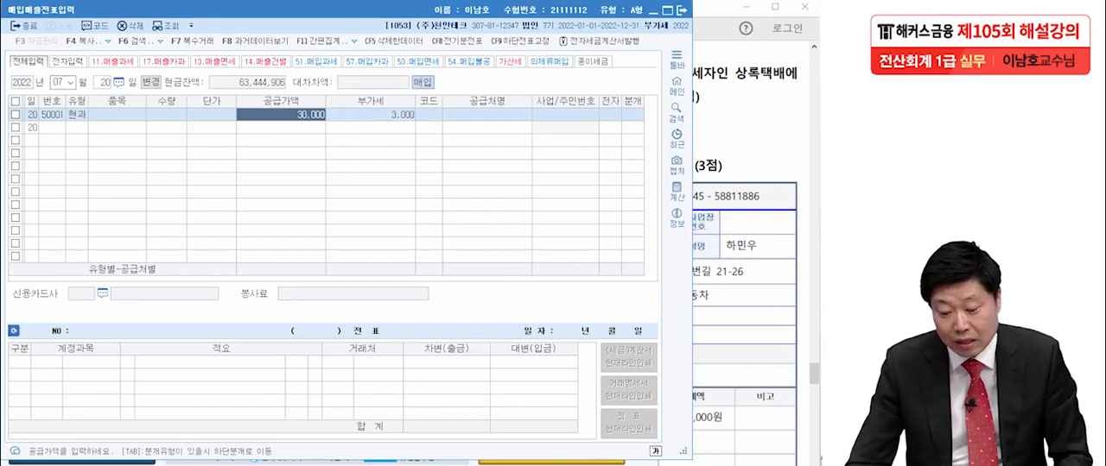
{"action": "key", "text": "Return"}
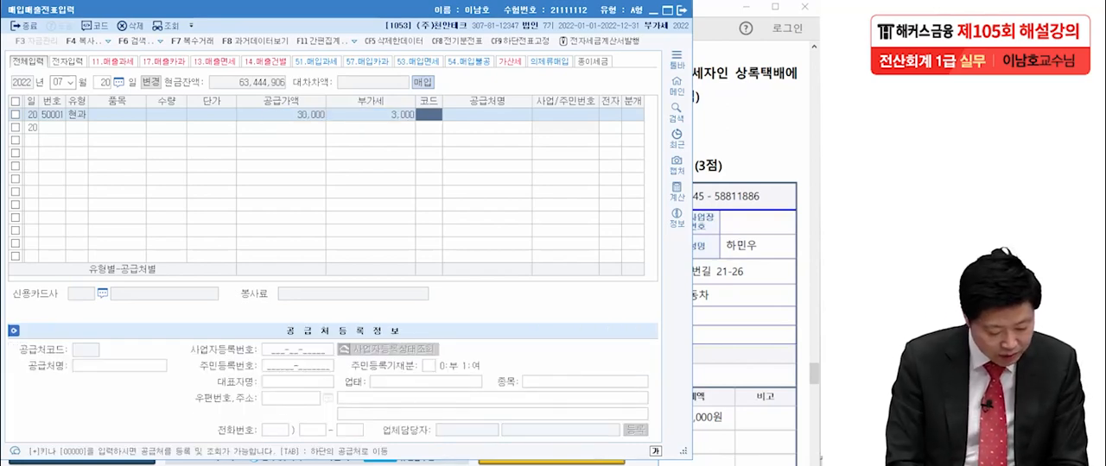
{"action": "type", "text": "상록"}
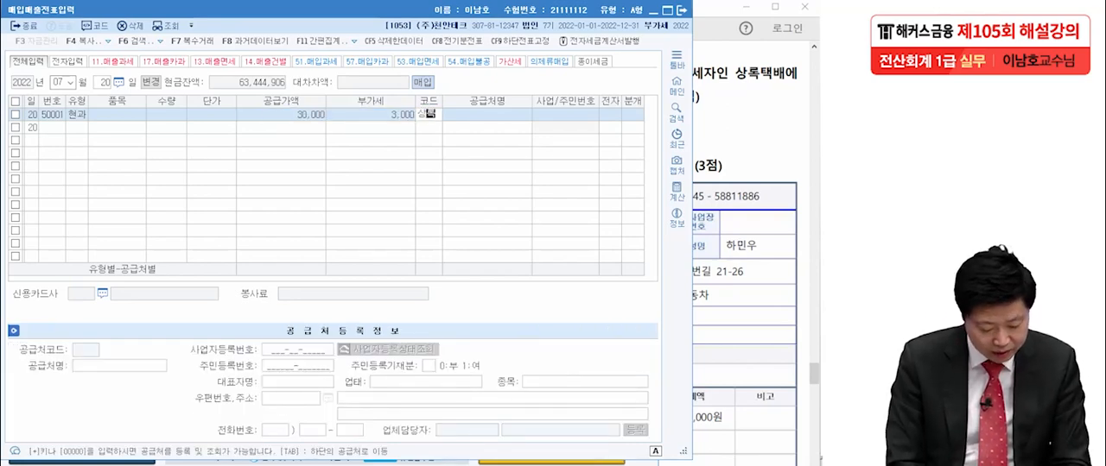
{"action": "key", "text": "Return"}
{"action": "key", "text": "Return"}
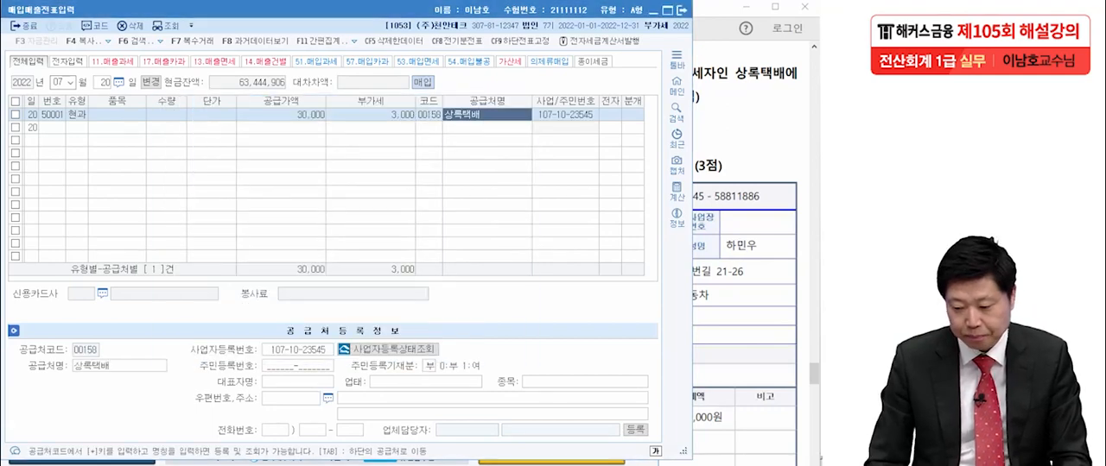
{"action": "key", "text": "Return"}
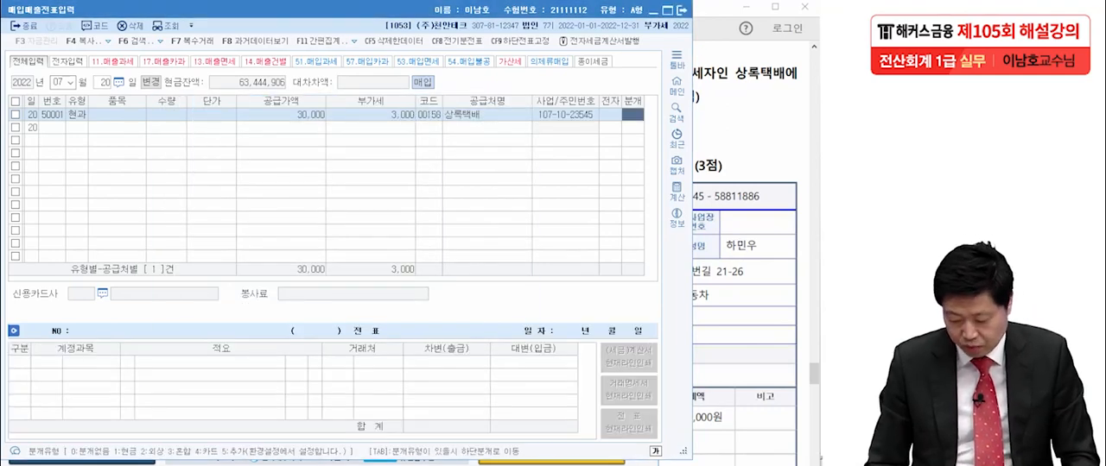
- Set the 07월 20일 line's 분개 to 3.혼합 and accept the 부가세대급금 and 원재료 debit lines
{"action": "type", "text": "3"}
{"action": "key", "text": "Return"}
{"action": "key", "text": "Return"}
{"action": "key", "text": "Return"}
{"action": "key", "text": "Return"}
- Add a credit line to the 07월 20일 journal entry with account 보통예금 for 33,000
{"action": "type", "text": "4"}
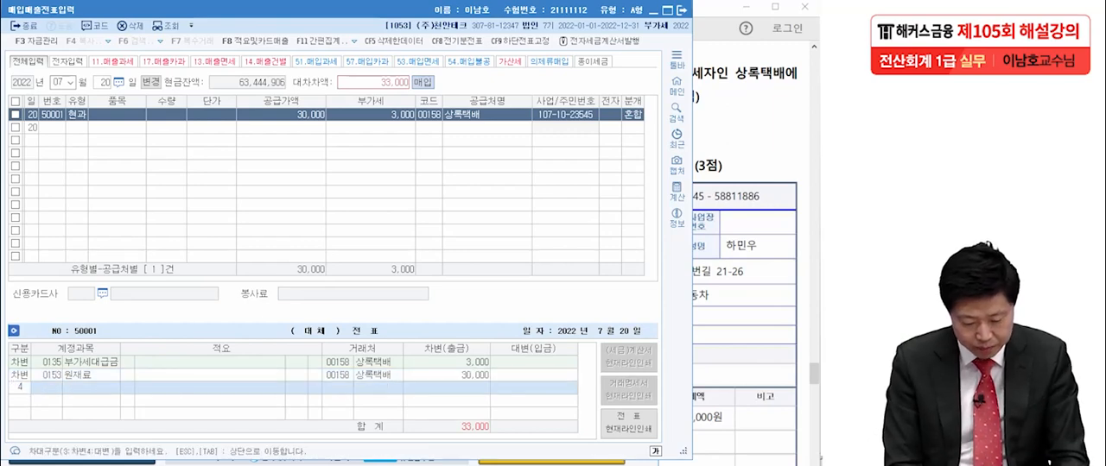
{"action": "key", "text": "Return"}
{"action": "type", "text": "도"}
{"action": "type", "text": "통"}
{"action": "key", "text": "Return"}
{"action": "key", "text": "Return"}
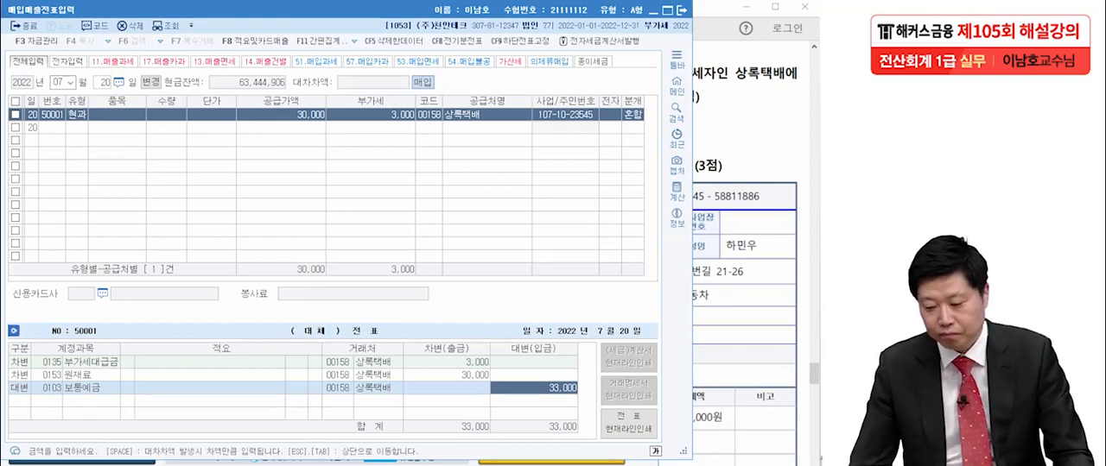
- Switch to the exam PDF in Acrobat Reader and examine transaction [2] of 09월 30일 for its document type, issuer, tax and 유형 code
{"action": "key", "text": "alt+Tab"}
{"action": "scroll", "coordinate": [489, 250], "scroll_direction": "down", "scroll_amount": 3}
{"action": "scroll", "coordinate": [489, 251], "scroll_direction": "up", "scroll_amount": 1}
{"action": "left_click_drag", "start_coordinate": [489, 251], "coordinate": [495, 255]}
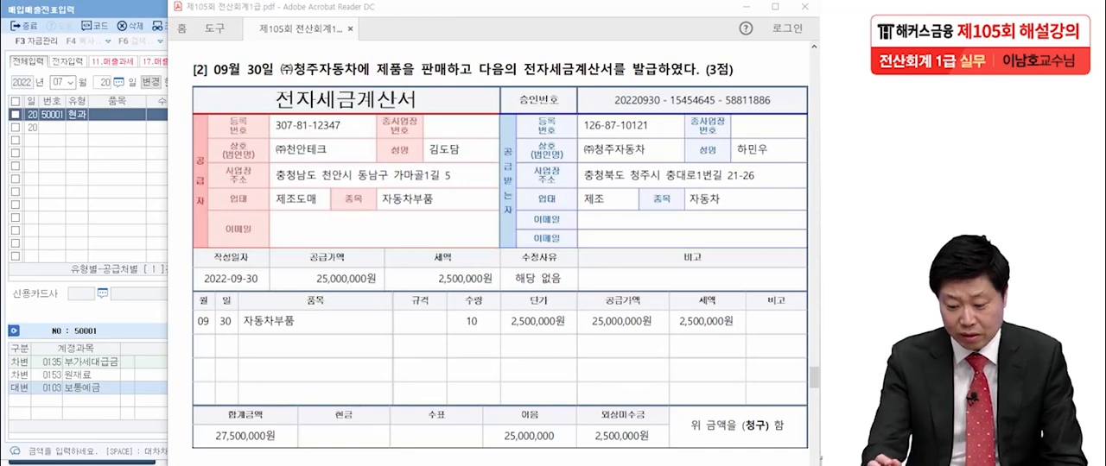
{"action": "mouse_move", "coordinate": [507, 289]}
{"action": "left_mouse_down"}
{"action": "mouse_move", "coordinate": [441, 268]}
{"action": "mouse_move", "coordinate": [508, 289]}
{"action": "left_mouse_up"}
{"action": "mouse_move", "coordinate": [343, 161]}
{"action": "left_mouse_down"}
{"action": "mouse_move", "coordinate": [321, 135]}
{"action": "mouse_move", "coordinate": [340, 164]}
{"action": "left_mouse_up"}
{"action": "mouse_move", "coordinate": [423, 119]}
{"action": "left_mouse_down"}
{"action": "mouse_move", "coordinate": [411, 120]}
{"action": "mouse_move", "coordinate": [434, 130]}
{"action": "left_mouse_up"}
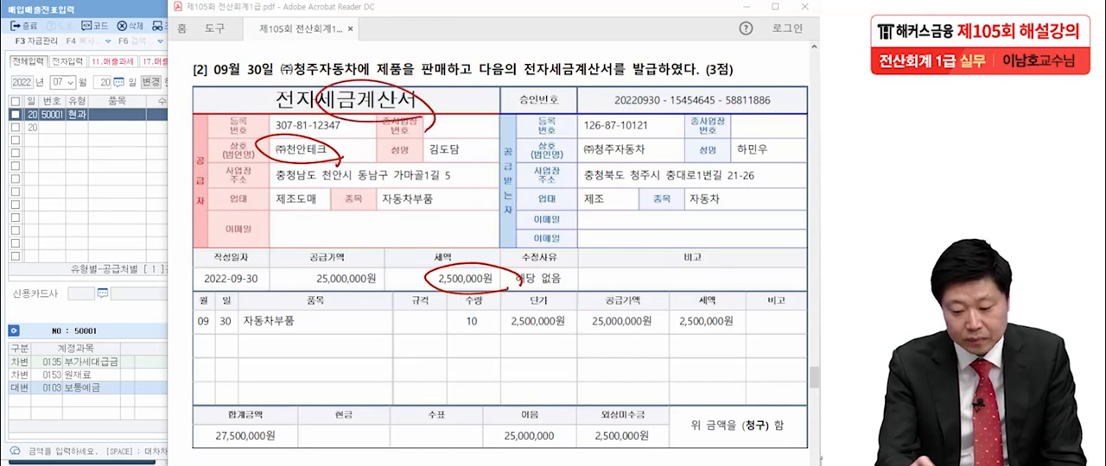
{"action": "left_click_drag", "start_coordinate": [96, 147], "coordinate": [96, 184]}
{"action": "left_click_drag", "start_coordinate": [114, 149], "coordinate": [115, 183]}
{"action": "mouse_move", "coordinate": [147, 181]}
{"action": "left_mouse_down"}
{"action": "mouse_move", "coordinate": [113, 121]}
{"action": "mouse_move", "coordinate": [147, 206]}
{"action": "left_mouse_up"}
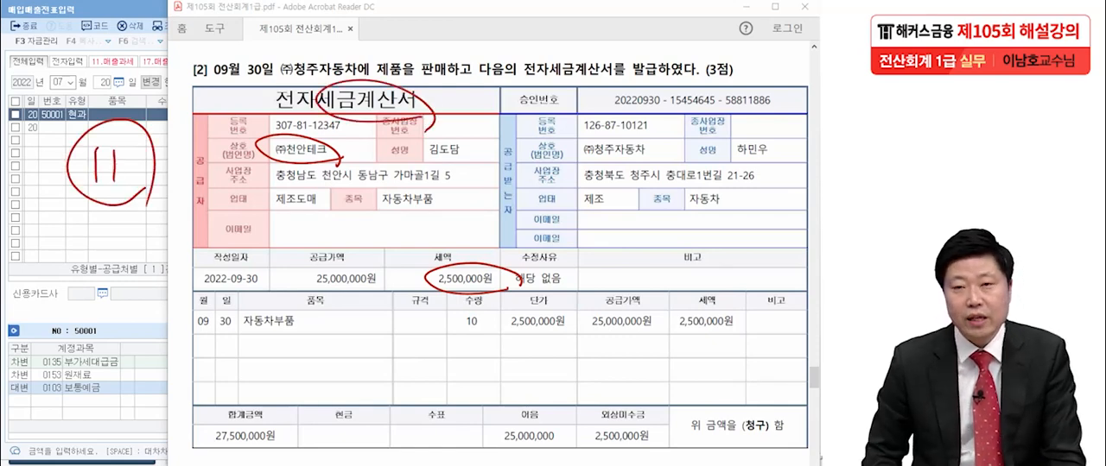
- Examine what was sold in transaction [2], its 공급가액, 세액 and 합계금액, and the split between 어음 and 외상미수금
{"action": "mouse_move", "coordinate": [450, 87]}
{"action": "left_mouse_down"}
{"action": "mouse_move", "coordinate": [378, 71]}
{"action": "mouse_move", "coordinate": [423, 102]}
{"action": "left_mouse_up"}
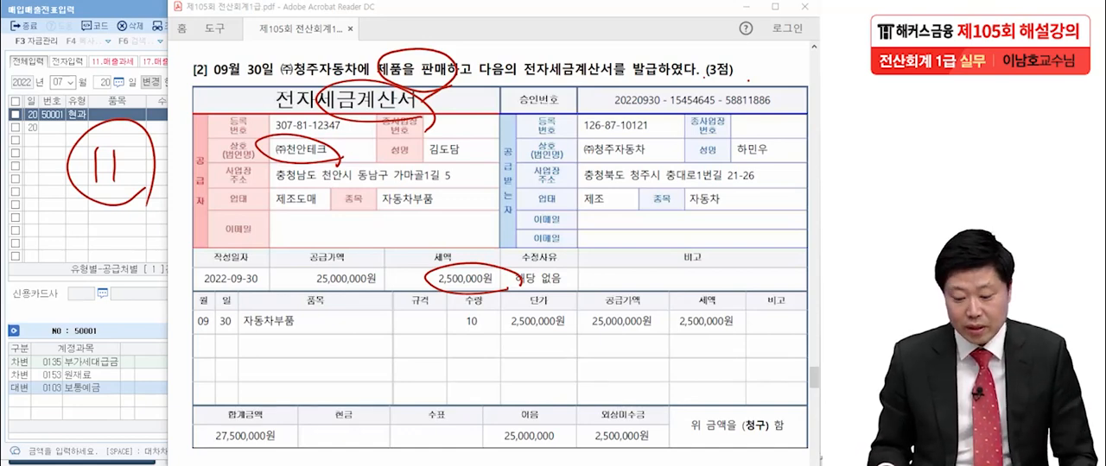
{"action": "mouse_move", "coordinate": [301, 291]}
{"action": "left_mouse_down"}
{"action": "mouse_move", "coordinate": [391, 279]}
{"action": "mouse_move", "coordinate": [510, 282]}
{"action": "left_mouse_up"}
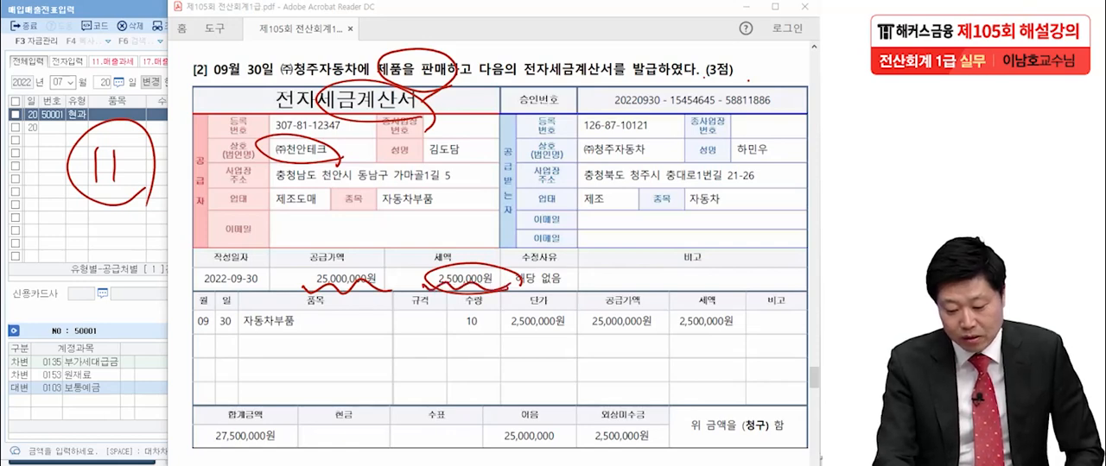
{"action": "left_click_drag", "start_coordinate": [201, 447], "coordinate": [292, 446]}
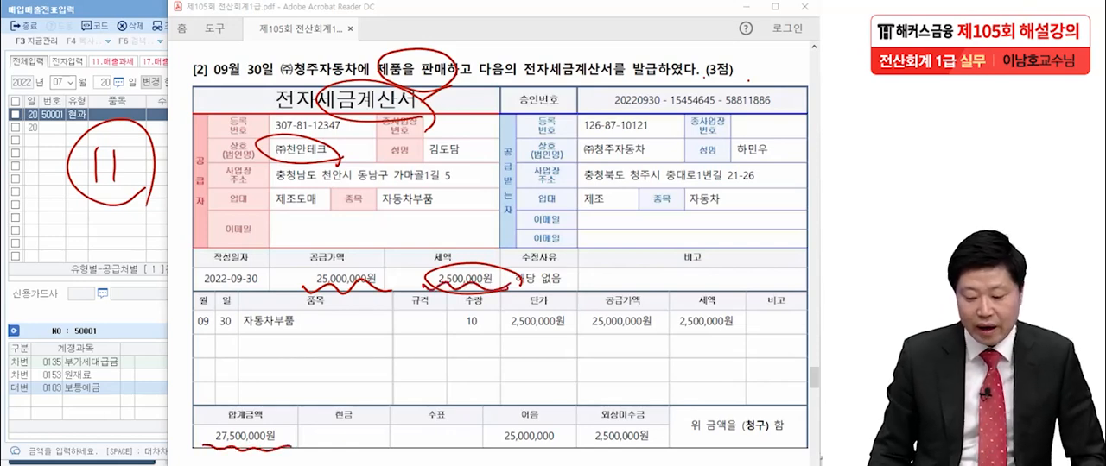
{"action": "mouse_move", "coordinate": [488, 464]}
{"action": "left_mouse_down"}
{"action": "mouse_move", "coordinate": [571, 436]}
{"action": "mouse_move", "coordinate": [503, 330]}
{"action": "left_mouse_up"}
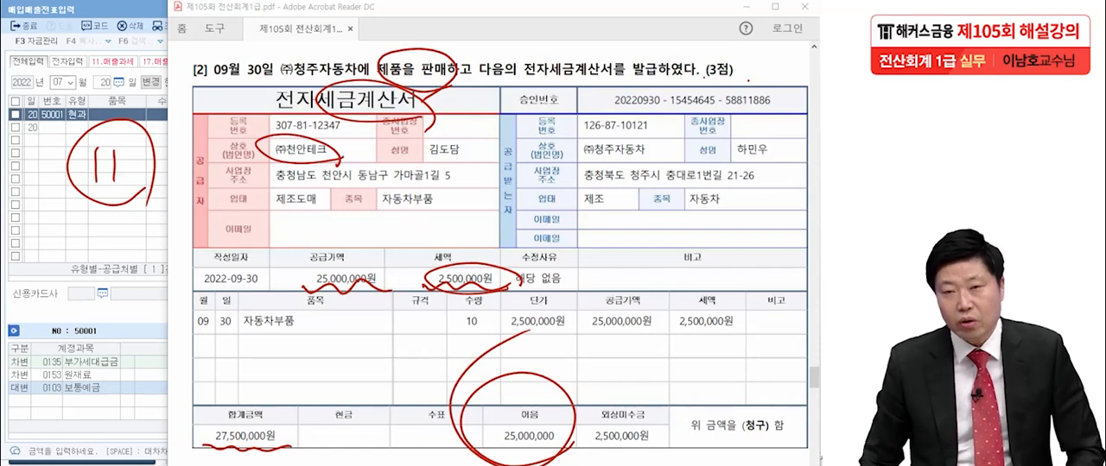
{"action": "mouse_move", "coordinate": [665, 458]}
{"action": "left_mouse_down"}
{"action": "mouse_move", "coordinate": [579, 398]}
{"action": "mouse_move", "coordinate": [673, 450]}
{"action": "left_mouse_up"}
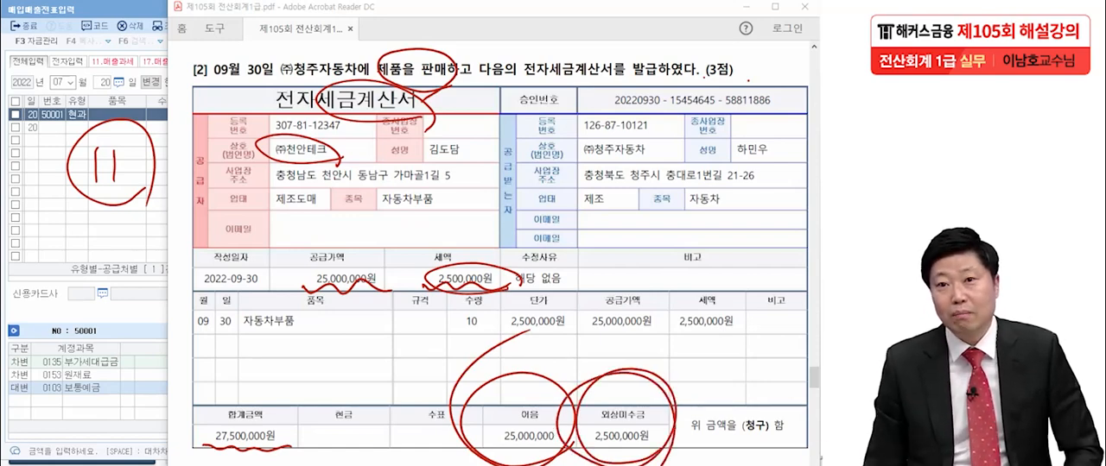
{"action": "left_click_drag", "start_coordinate": [497, 446], "coordinate": [555, 446]}
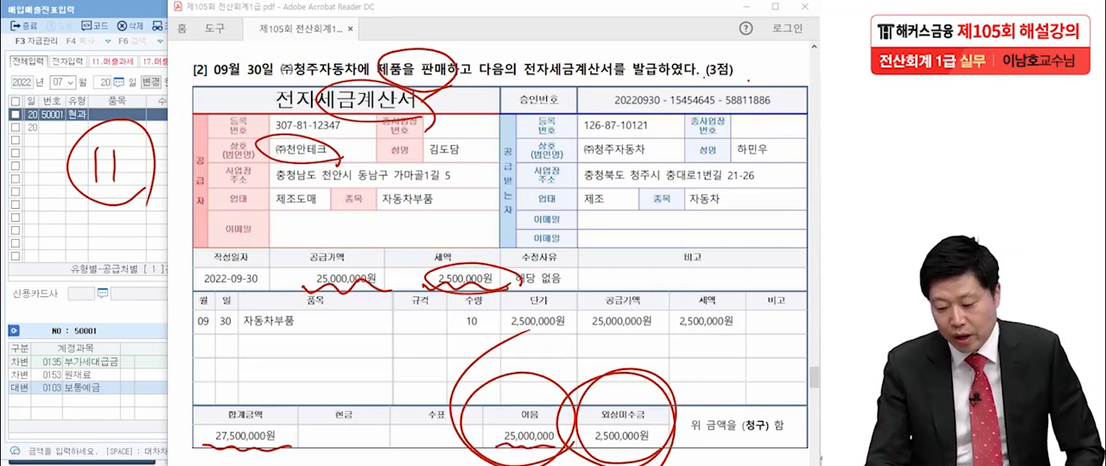
{"action": "left_click_drag", "start_coordinate": [590, 444], "coordinate": [664, 443]}
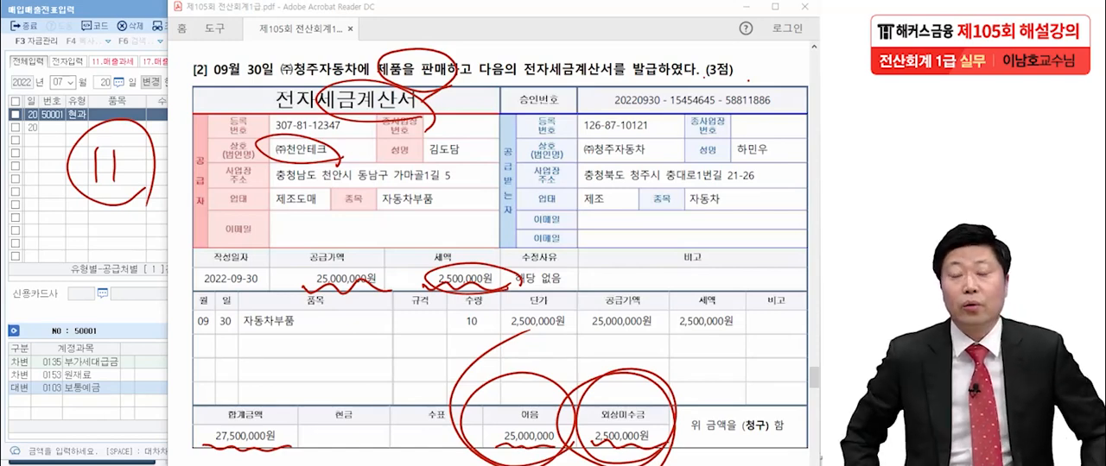
- Recheck transaction [2]'s 어음 and 외상미수금, its 품목, 수량, 단가 and electronic invoice status, and clear the pen marks
{"action": "left_click_drag", "start_coordinate": [216, 68], "coordinate": [205, 88]}
{"action": "mouse_move", "coordinate": [172, 47]}
{"action": "left_mouse_down"}
{"action": "mouse_move", "coordinate": [168, 74]}
{"action": "mouse_move", "coordinate": [166, 40]}
{"action": "left_mouse_up"}
{"action": "mouse_move", "coordinate": [177, 95]}
{"action": "left_mouse_down"}
{"action": "mouse_move", "coordinate": [166, 48]}
{"action": "mouse_move", "coordinate": [174, 102]}
{"action": "left_mouse_up"}
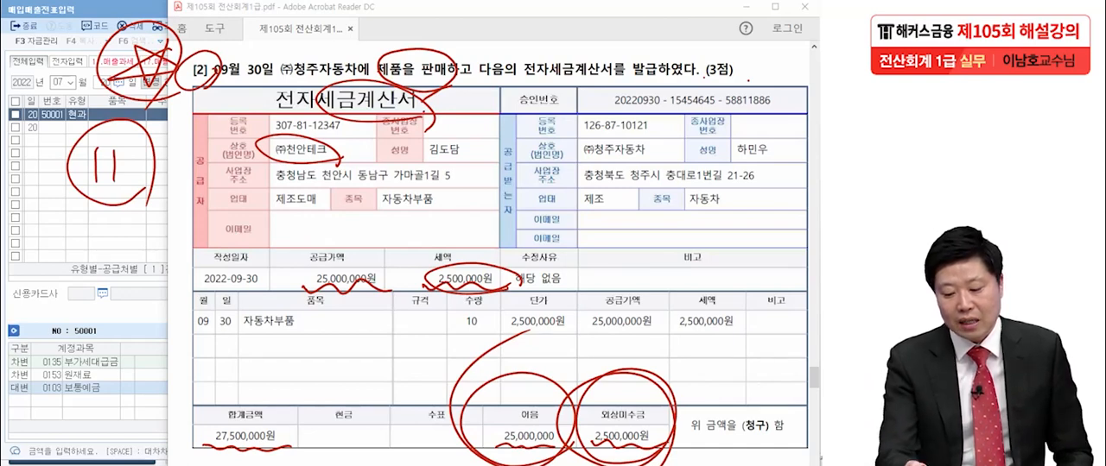
{"action": "mouse_move", "coordinate": [529, 459]}
{"action": "left_mouse_down"}
{"action": "mouse_move", "coordinate": [512, 460]}
{"action": "mouse_move", "coordinate": [531, 465]}
{"action": "left_mouse_up"}
{"action": "mouse_move", "coordinate": [654, 460]}
{"action": "left_mouse_down"}
{"action": "mouse_move", "coordinate": [569, 413]}
{"action": "mouse_move", "coordinate": [658, 465]}
{"action": "left_mouse_up"}
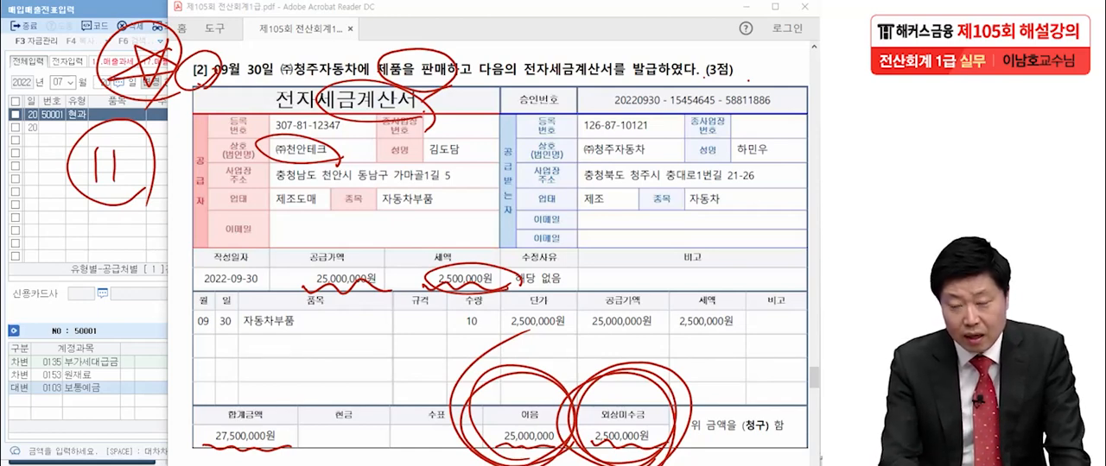
{"action": "left_click_drag", "start_coordinate": [233, 336], "coordinate": [295, 337]}
{"action": "left_click_drag", "start_coordinate": [443, 330], "coordinate": [574, 337]}
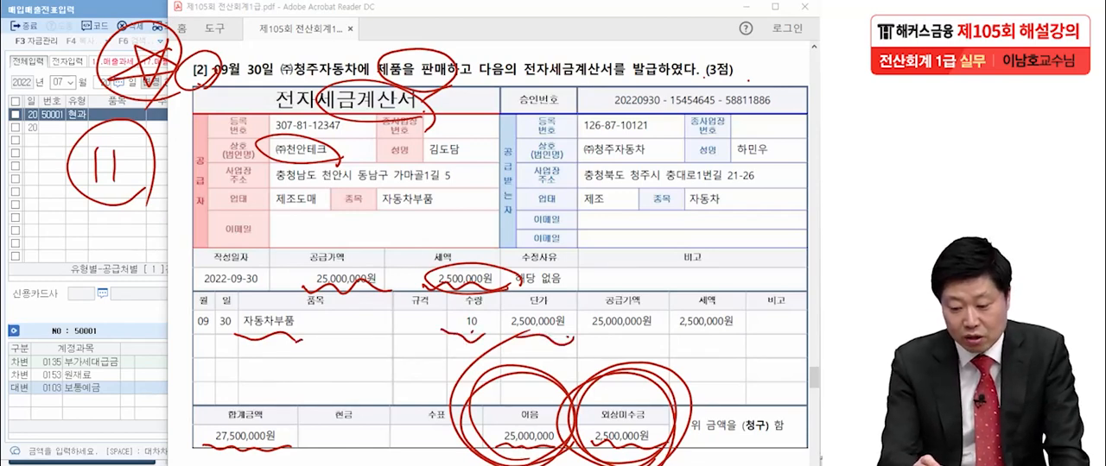
{"action": "left_click_drag", "start_coordinate": [304, 86], "coordinate": [271, 143]}
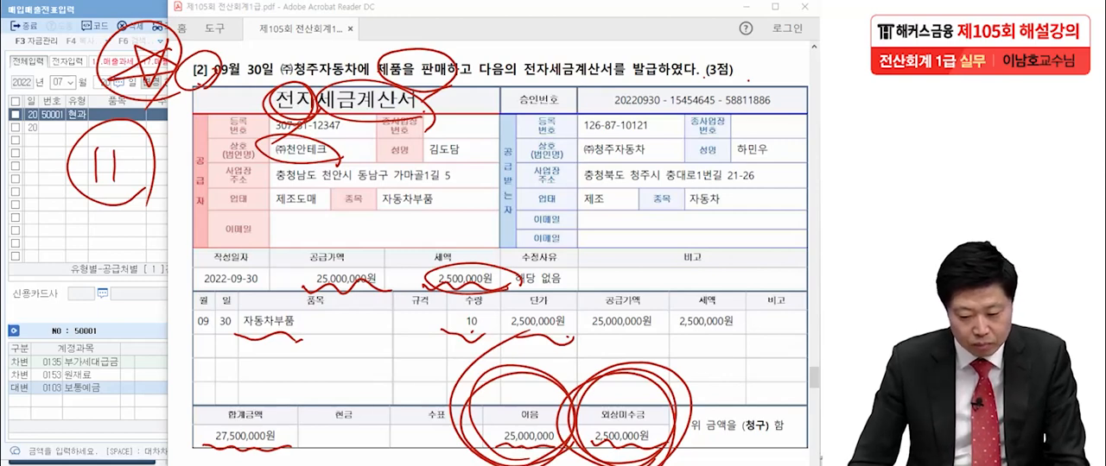
{"action": "key", "text": "Escape"}
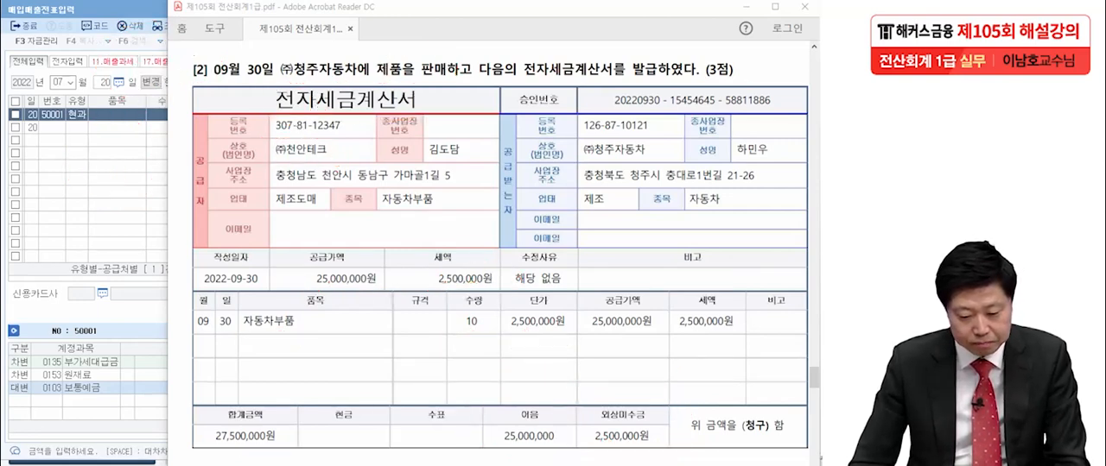
- Return to KcLep, set the voucher date to 09월 30일 and set the new line's 유형 to 11.과세
{"action": "key", "text": "alt+Tab"}
{"action": "key", "text": "Escape"}
{"action": "type", "text": "9"}
{"action": "key", "text": "Return"}
{"action": "type", "text": "3"}
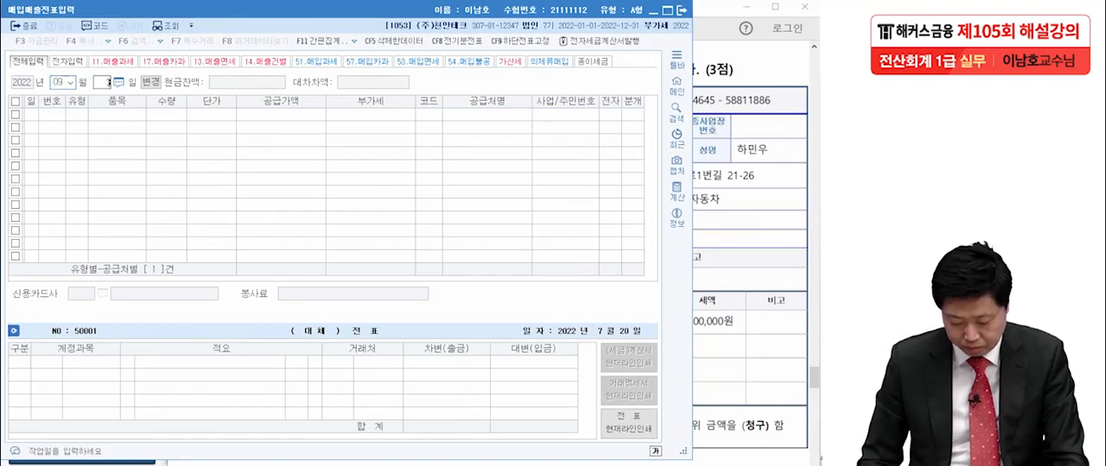
{"action": "type", "text": "0"}
{"action": "key", "text": "Return"}
{"action": "type", "text": "11"}
{"action": "key", "text": "Return"}
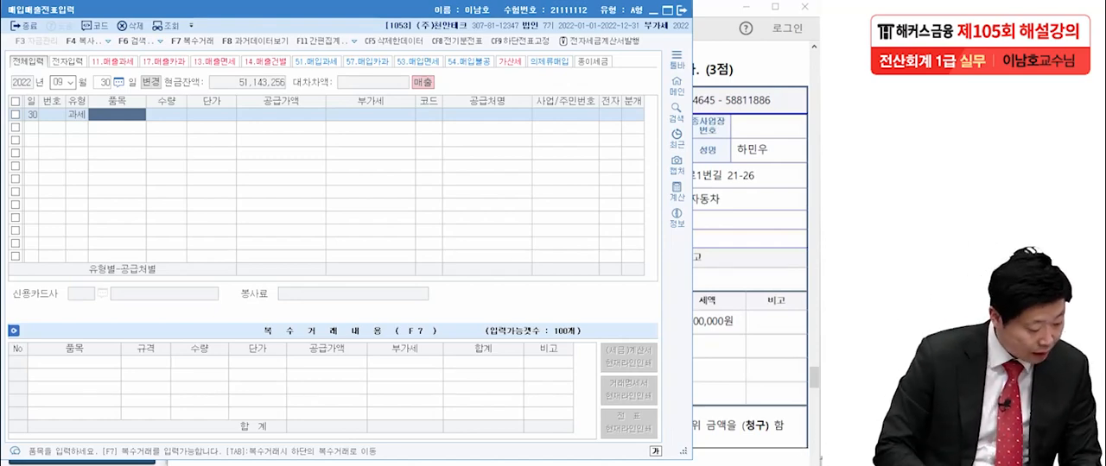
- Enter 품목 자동차부품, 수량 10 and 단가 2,500,000 on the 09월 30일 line and accept the calculated 공급가액 and 부가세
{"action": "type", "text": "자동"}
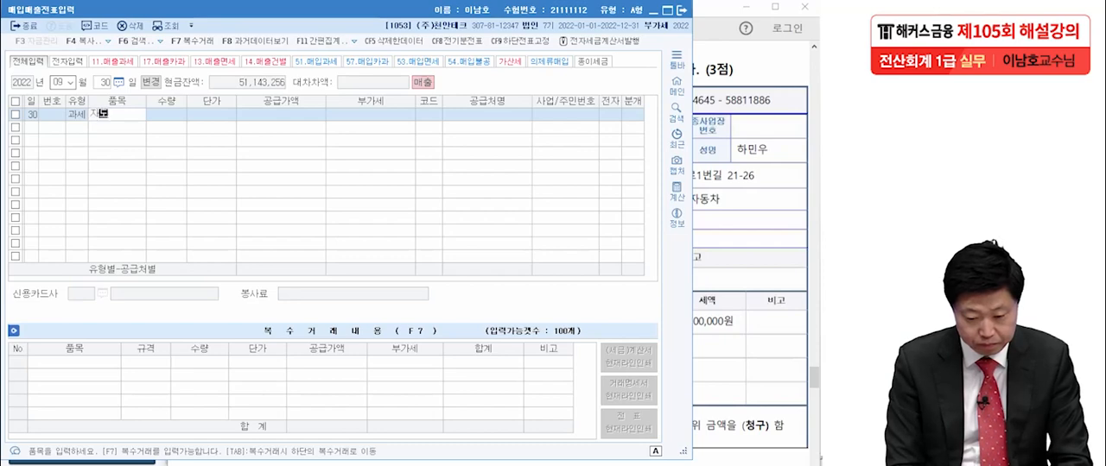
{"action": "type", "text": "차부품"}
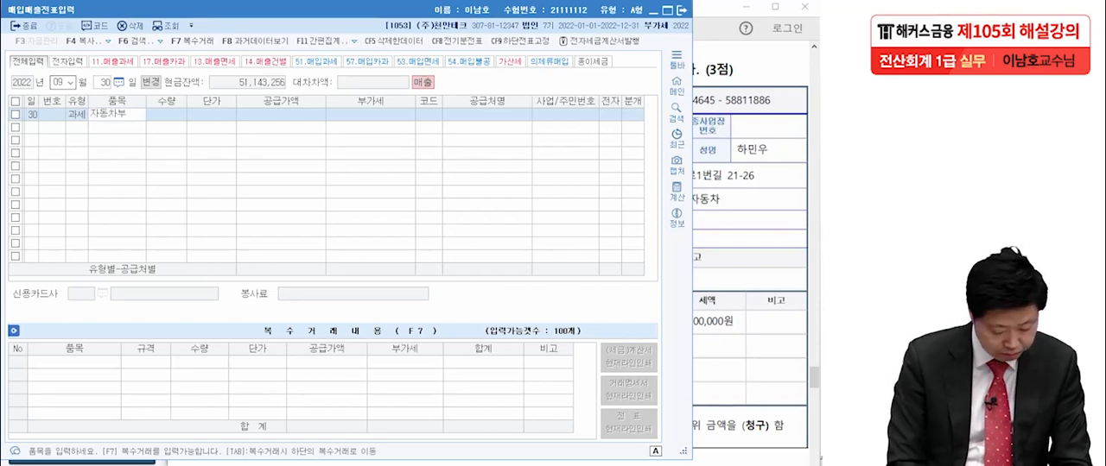
{"action": "key", "text": "Return"}
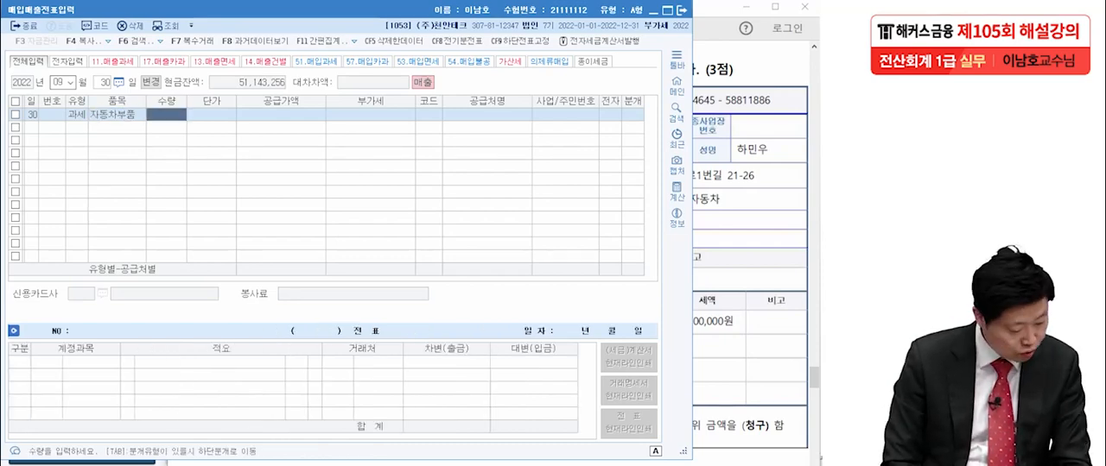
{"action": "type", "text": "10"}
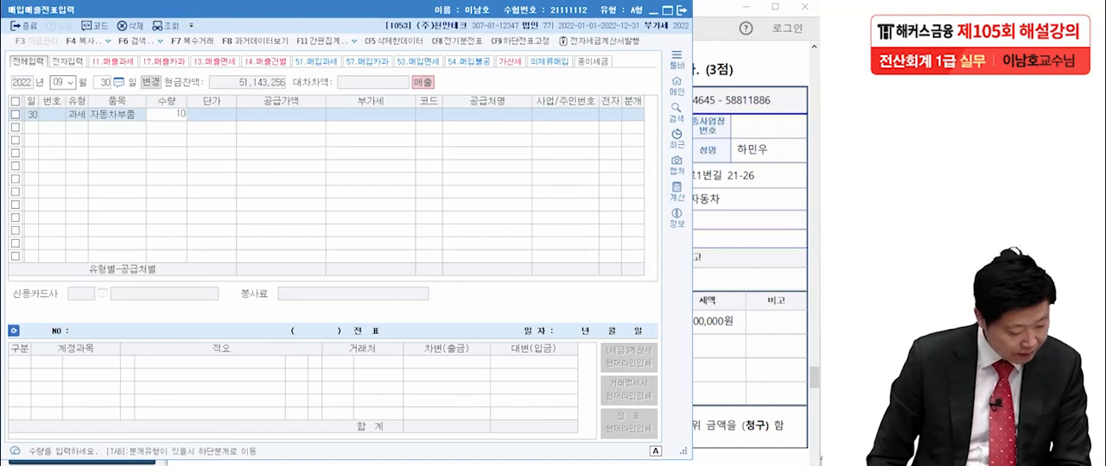
{"action": "key", "text": "Return"}
{"action": "type", "text": "2,500,0"}
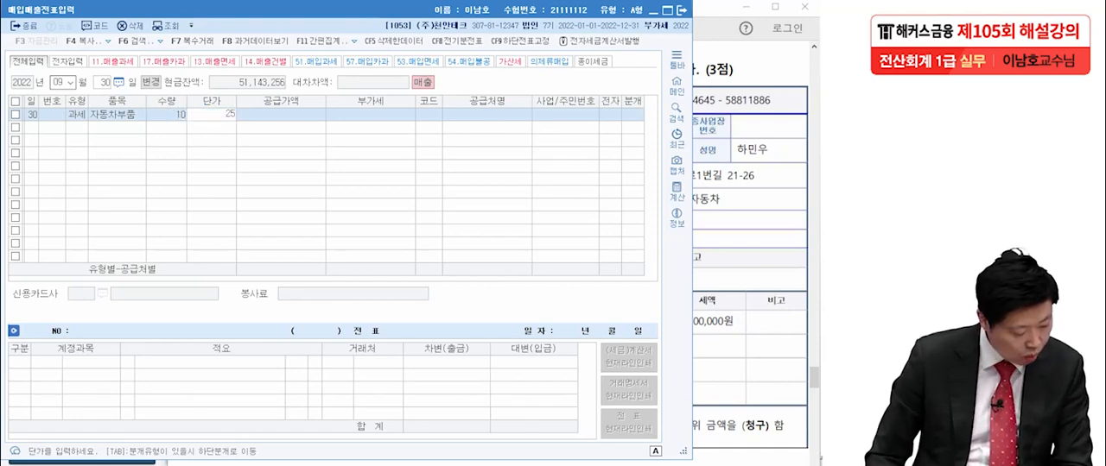
{"action": "type", "text": "00"}
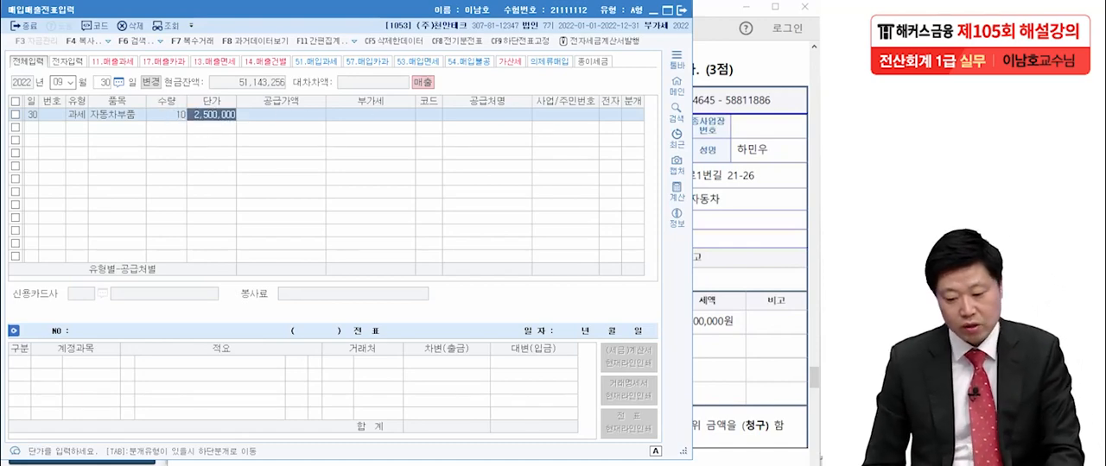
{"action": "key", "text": "Return"}
{"action": "key", "text": "Return"}
- Set (주)청주자동차 as the 09월 30일 line's 공급처 and mark 전자 as 여
{"action": "key", "text": "Return"}
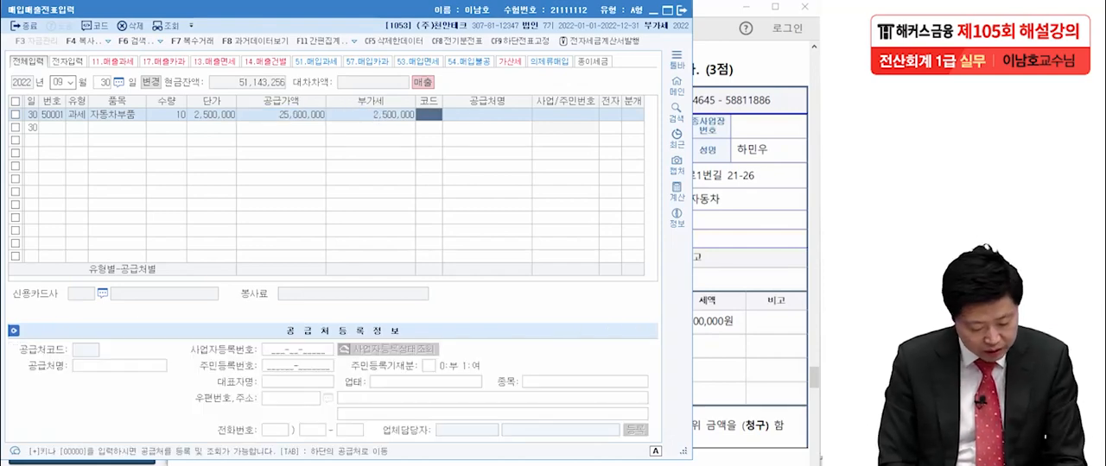
{"action": "type", "text": "청주"}
{"action": "key", "text": "Return"}
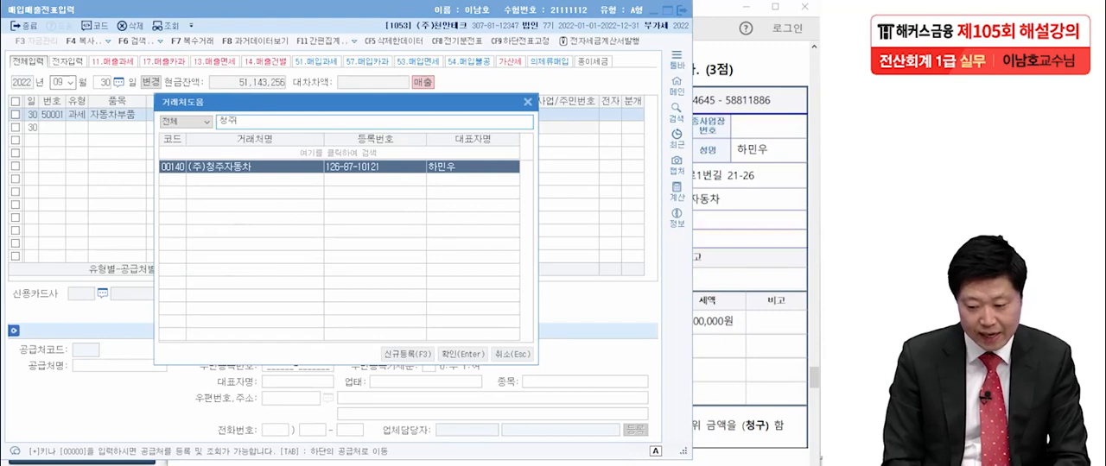
{"action": "key", "text": "Return"}
{"action": "key", "text": "1"}
- Set the 09월 30일 line's 분개 to 3.혼합 and accept the 부가세예수금 and 제품매출 credit lines
{"action": "key", "text": "Return"}
{"action": "key", "text": "3"}
{"action": "key", "text": "Return"}
{"action": "key", "text": "Return"}
{"action": "key", "text": "Return"}
{"action": "key", "text": "Return"}
{"action": "key", "text": "Return"}
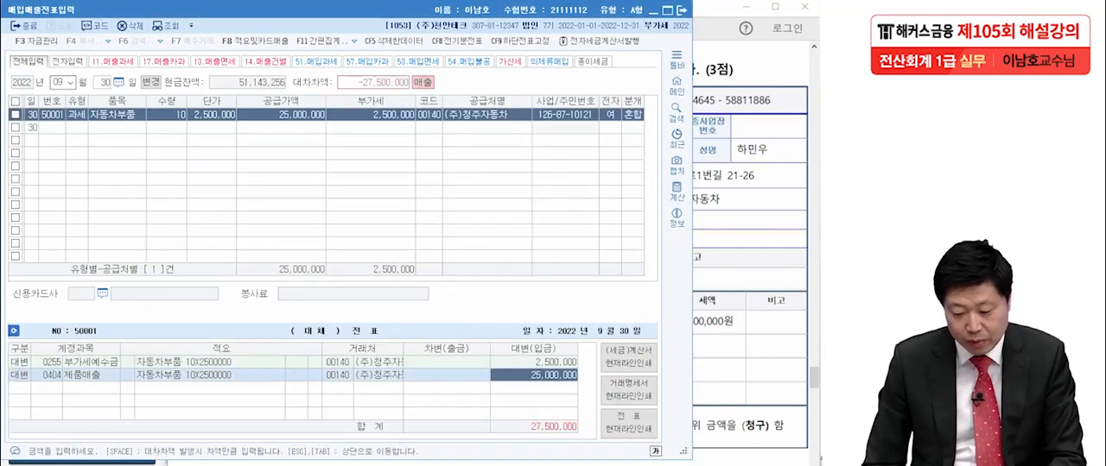
- Add a 차변 line for 받을어음 with an amount of 25,000,000 to the 09월 30일 entry
{"action": "type", "text": "3"}
{"action": "type", "text": "받으"}
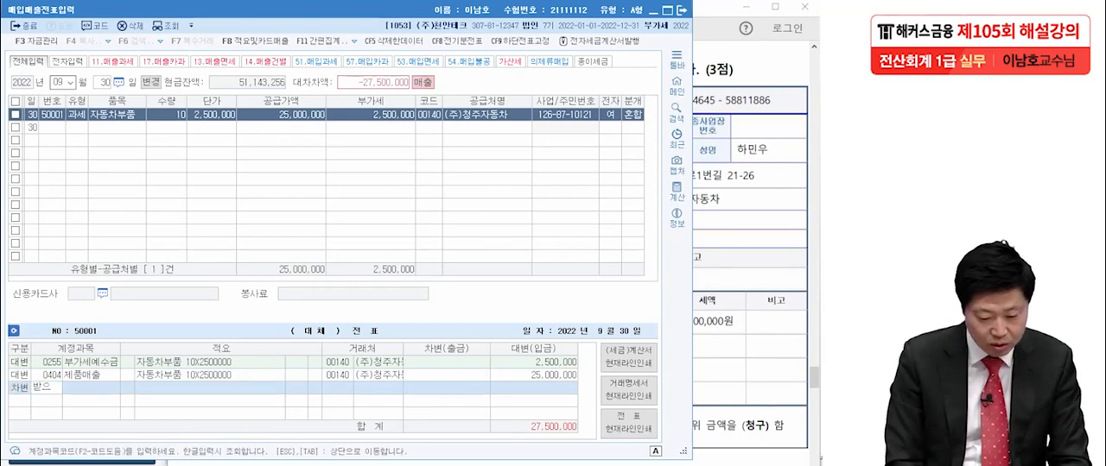
{"action": "type", "text": "ㄹ"}
{"action": "key", "text": "Return"}
{"action": "key", "text": "Return"}
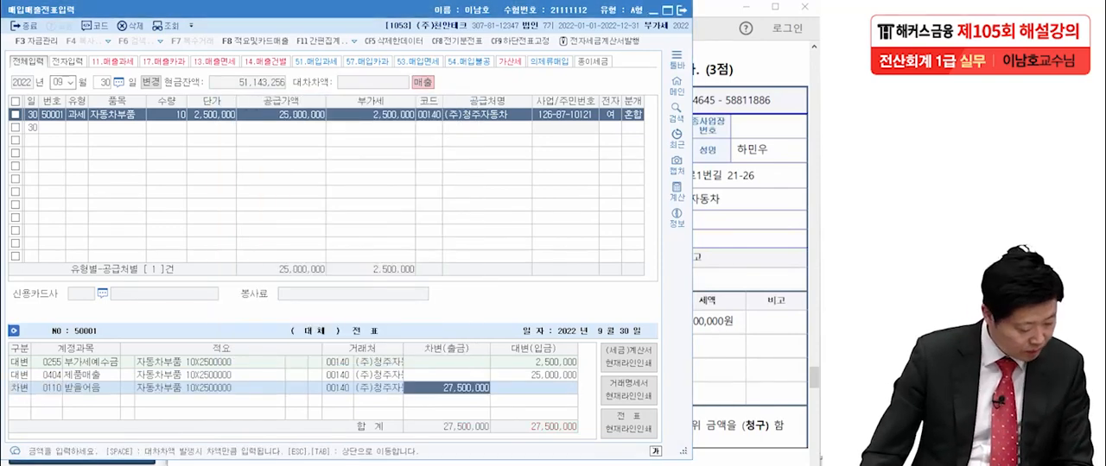
{"action": "type", "text": "25000000"}
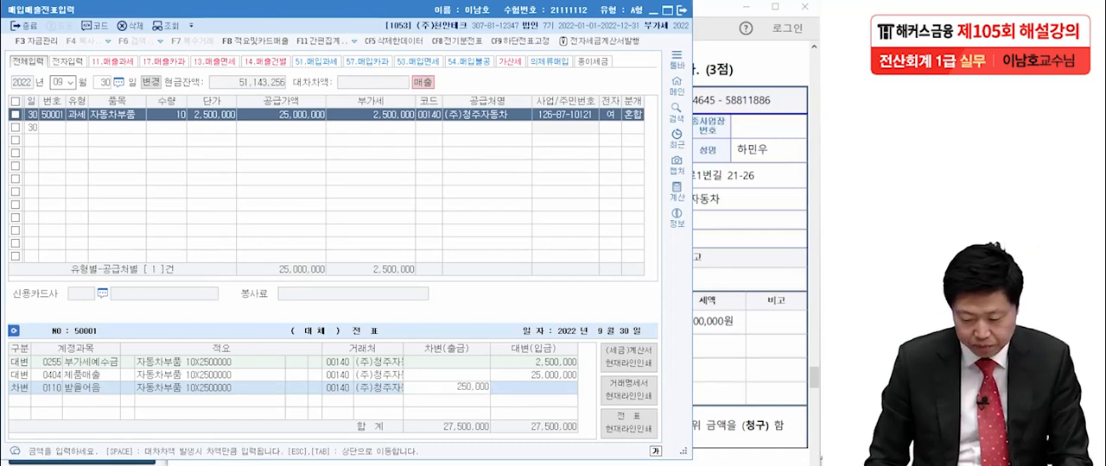
{"action": "key", "text": "Return"}
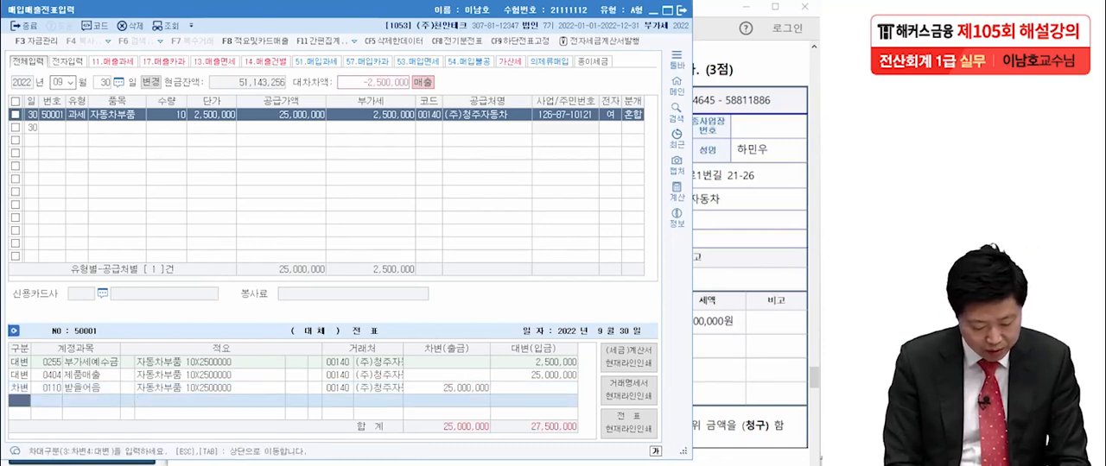
- Add a 차변 line for 외상매출금 with the remaining 2,500,000 to the 09월 30일 entry
{"action": "type", "text": "3"}
{"action": "key", "text": "Return"}
{"action": "type", "text": "외상매"}
{"action": "key", "text": "Return"}
{"action": "key", "text": "Return"}
{"action": "key", "text": "Return"}
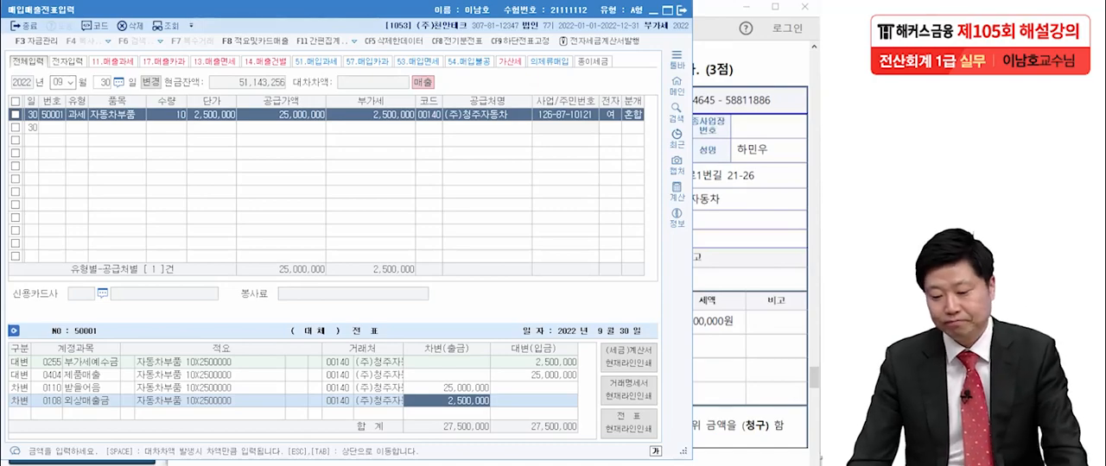
- Switch to the exam PDF in Acrobat Reader and read transaction [3] of 11월 07일
{"action": "key", "text": "alt+Tab"}
{"action": "scroll", "coordinate": [501, 251], "scroll_direction": "down", "scroll_amount": 10}
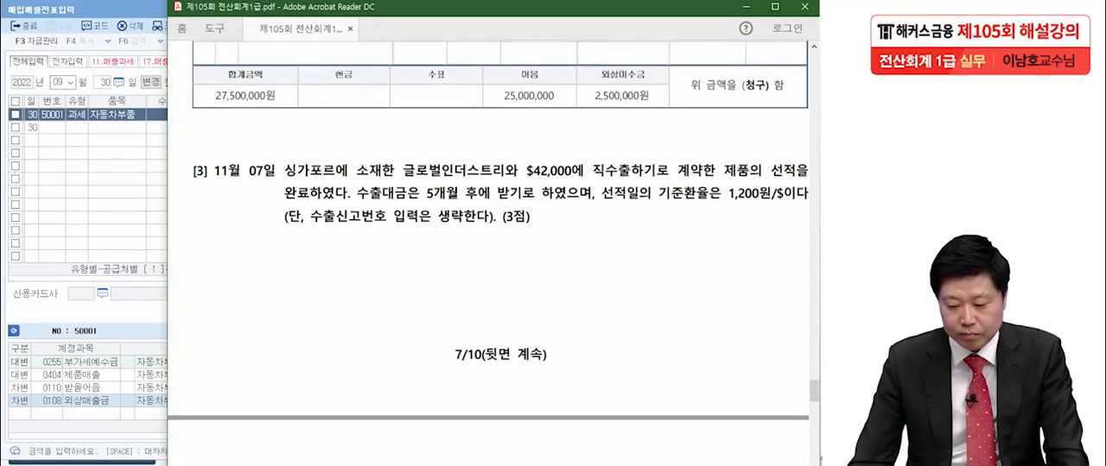
{"action": "key", "text": "Down"}
{"action": "key", "text": "Right"}
{"action": "scroll", "coordinate": [488, 251], "scroll_direction": "up", "scroll_amount": 1}
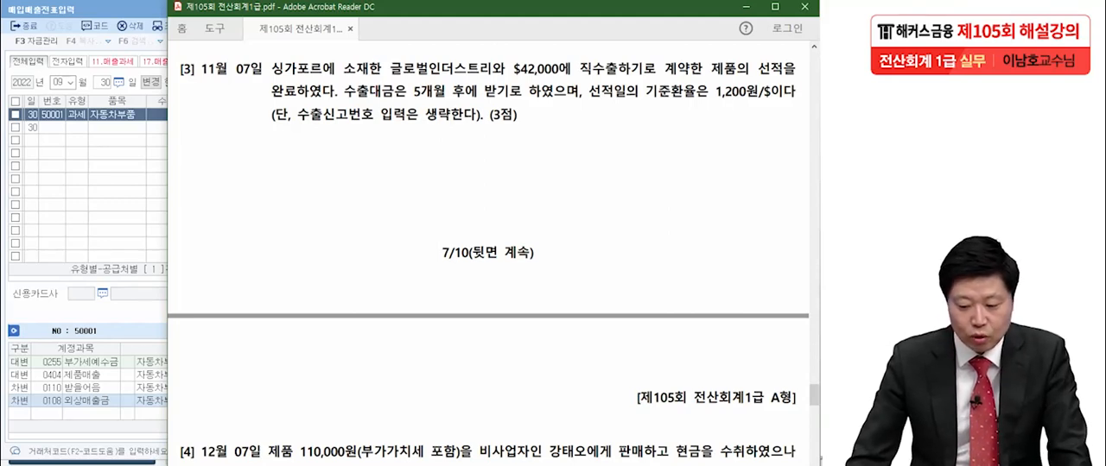
{"action": "key", "text": "alt+Tab"}
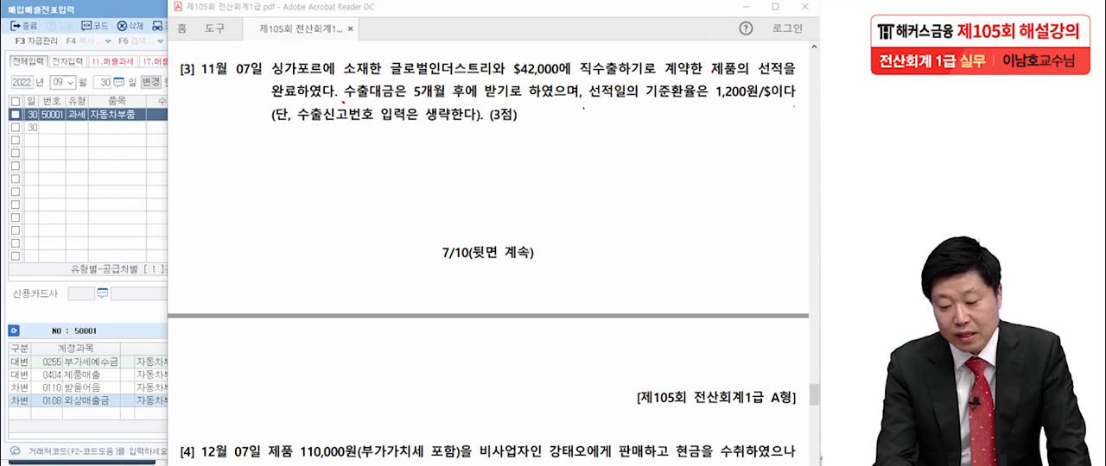
- Handwrite a circled 16, underline 수출대금 and circle $42,000 and 1,200원/$ on transaction [3], clearing the ink after explaining
{"action": "left_click_drag", "start_coordinate": [249, 171], "coordinate": [247, 219]}
{"action": "left_click_drag", "start_coordinate": [288, 158], "coordinate": [276, 198]}
{"action": "mouse_move", "coordinate": [310, 223]}
{"action": "left_mouse_down"}
{"action": "mouse_move", "coordinate": [300, 230]}
{"action": "mouse_move", "coordinate": [326, 216]}
{"action": "left_mouse_up"}
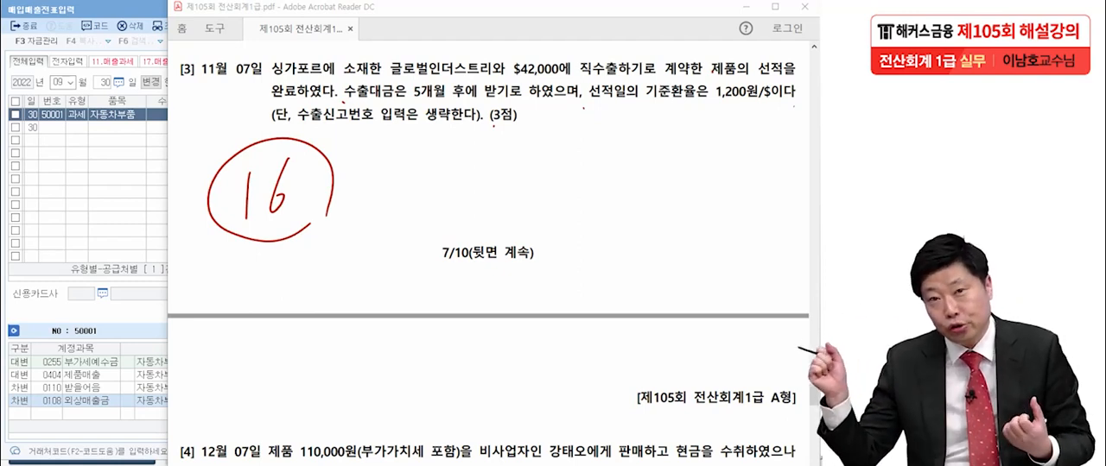
{"action": "left_click_drag", "start_coordinate": [350, 101], "coordinate": [385, 105]}
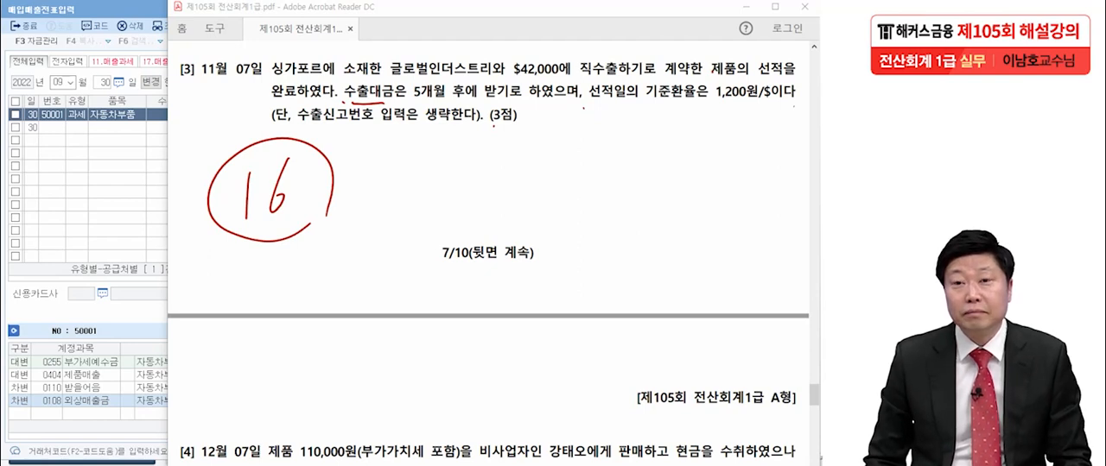
{"action": "mouse_move", "coordinate": [773, 111]}
{"action": "left_mouse_down"}
{"action": "mouse_move", "coordinate": [724, 87]}
{"action": "mouse_move", "coordinate": [784, 112]}
{"action": "left_mouse_up"}
{"action": "mouse_move", "coordinate": [573, 80]}
{"action": "left_mouse_down"}
{"action": "mouse_move", "coordinate": [509, 81]}
{"action": "mouse_move", "coordinate": [579, 90]}
{"action": "left_mouse_up"}
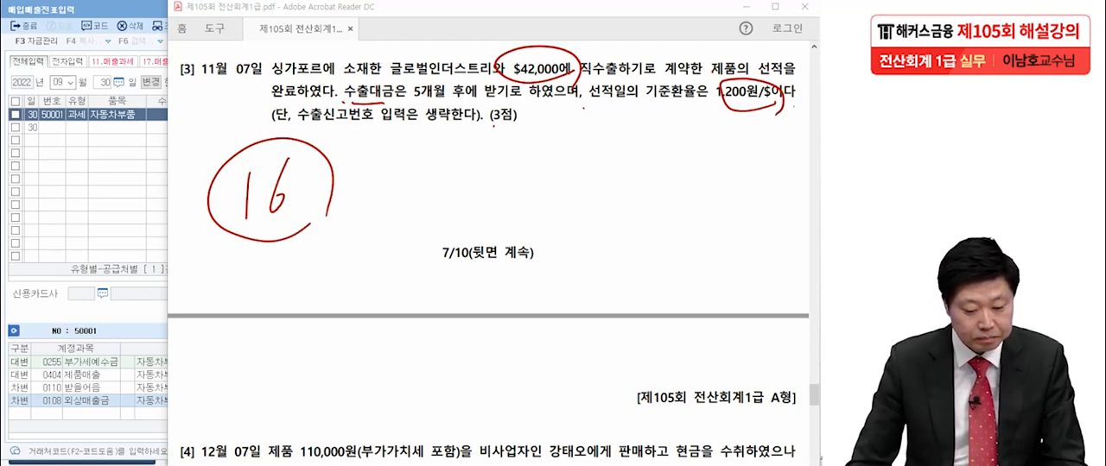
{"action": "key", "text": "Escape"}
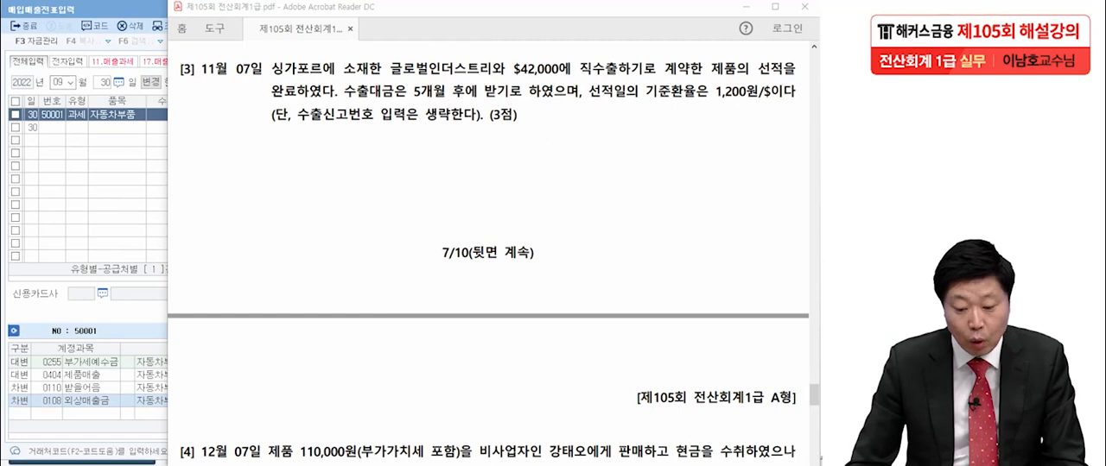
- Return to KcLep, set the voucher date to 11월 07일 and set the new line's 유형 to 16.수출
{"action": "left_click", "coordinate": [59, 82]}
{"action": "type", "text": "11"}
{"action": "key", "text": "Return"}
{"action": "type", "text": "7"}
{"action": "key", "text": "Return"}
{"action": "type", "text": "16"}
{"action": "key", "text": "Return"}
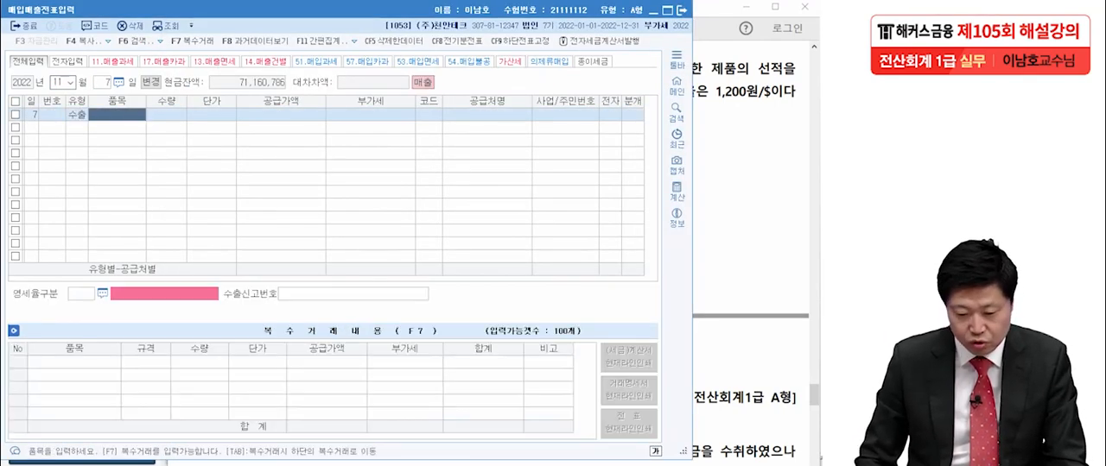
- Leave 품목, 수량 and 단가 blank on the 11월 07일 line and enter 공급가액 50,400,000
{"action": "key", "text": "Return"}
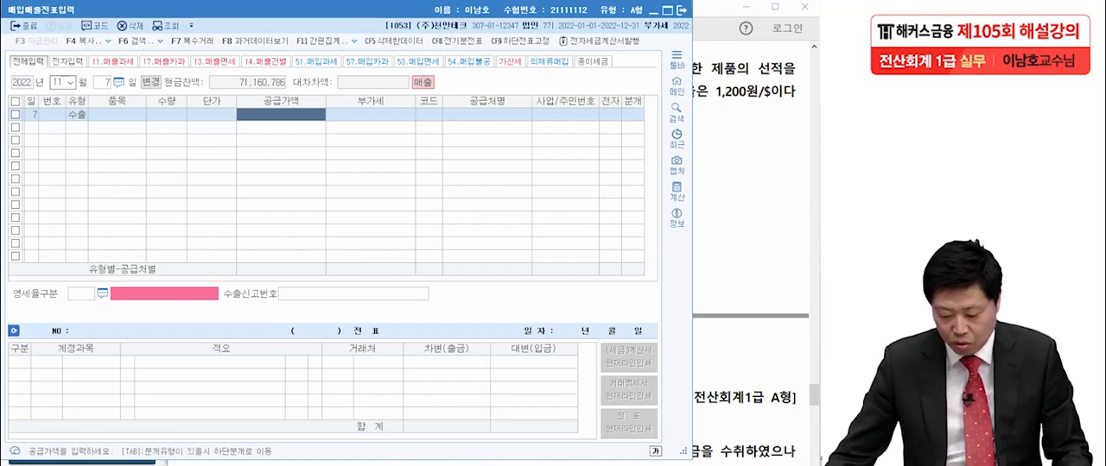
{"action": "type", "text": "50,40"}
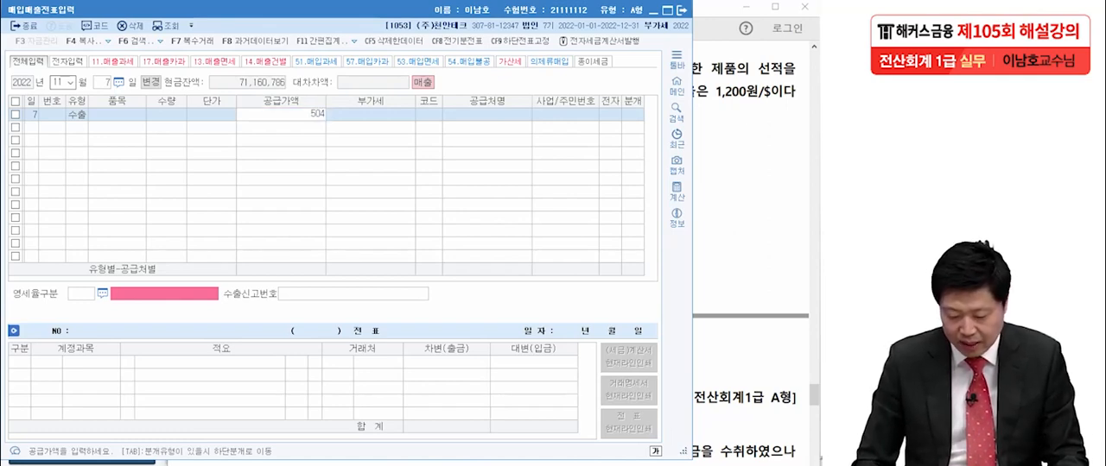
{"action": "type", "text": "0,000"}
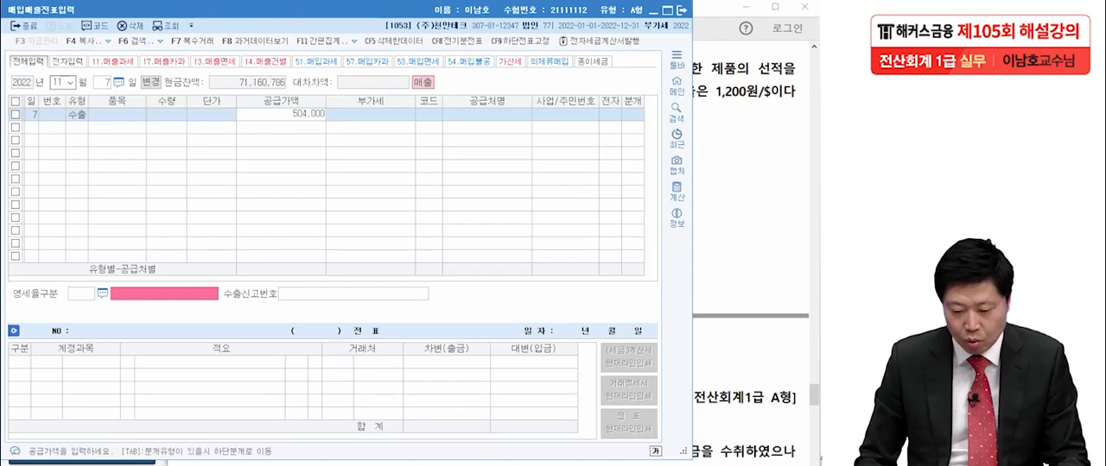
{"action": "key", "text": "Return"}
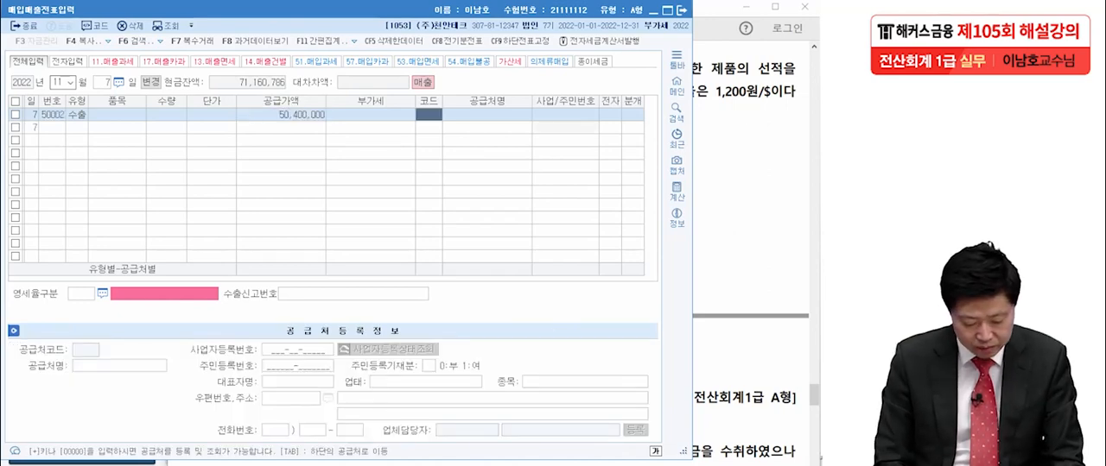
- Find 글로벌인더스트리 by name and set it as the 11월 07일 line's 공급처
{"action": "key", "text": "F2"}
{"action": "type", "text": "글"}
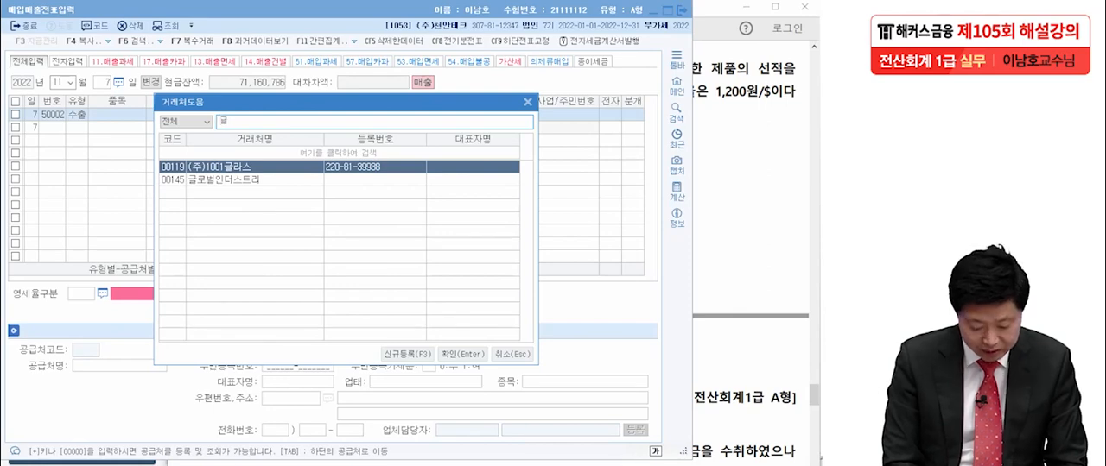
{"action": "type", "text": "로"}
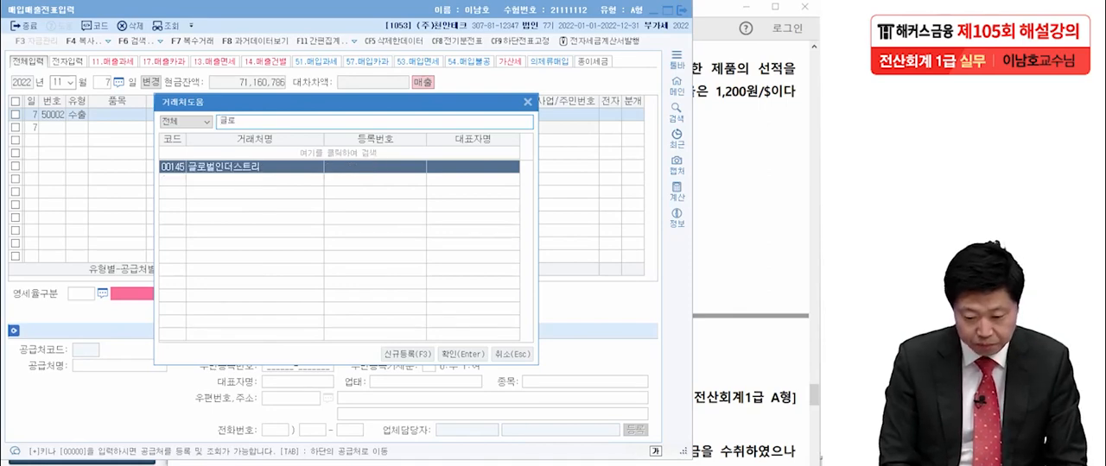
{"action": "key", "text": "Return"}
{"action": "key", "text": "Return"}
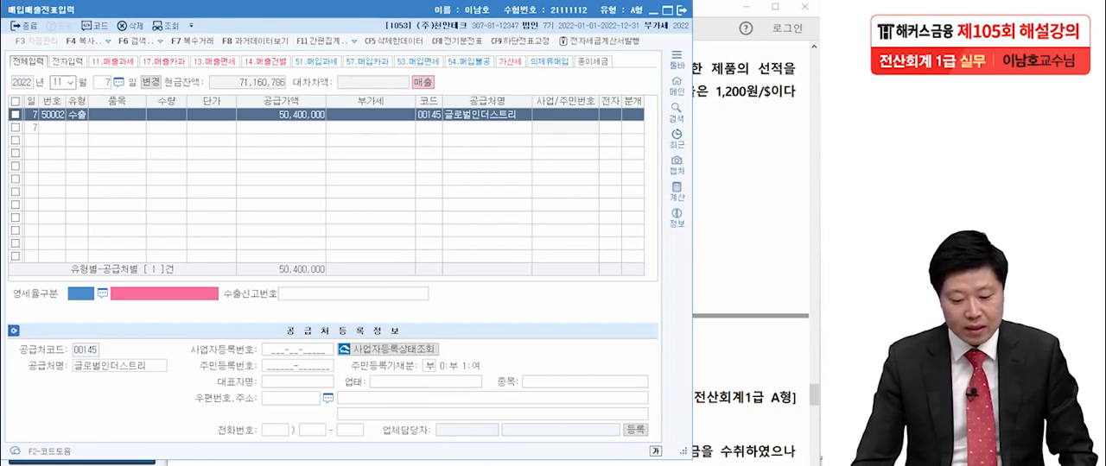
- Set 영세율구분 to 1 직접수출(대행수출 포함) and 분개 to 3.혼합, accepting the 제품매출 credit line
{"action": "key", "text": "F2"}
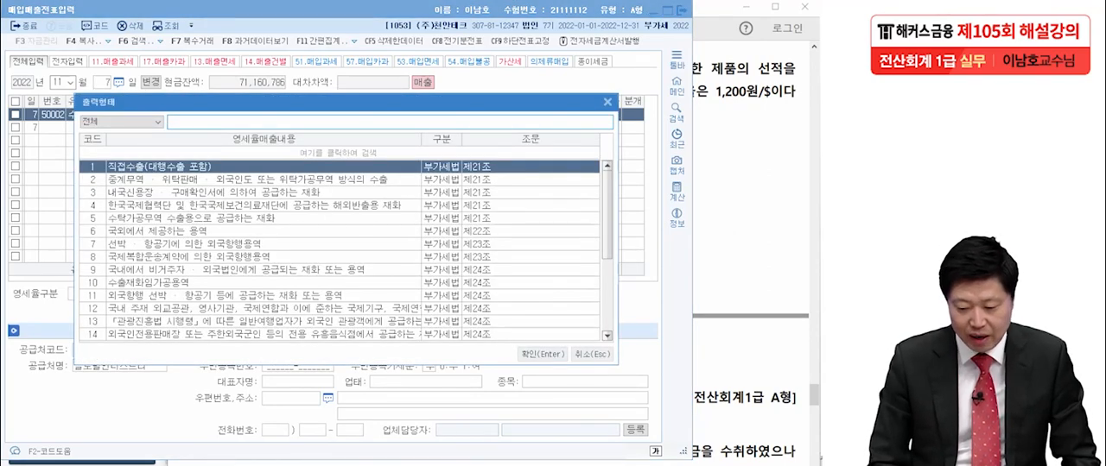
{"action": "key", "text": "Return"}
{"action": "key", "text": "Return"}
{"action": "type", "text": "3"}
{"action": "key", "text": "Return"}
- Add a 차변 line for 외상매출금 with 50,400,000 to the 11월 07일 entry
{"action": "key", "text": "Return"}
{"action": "key", "text": "Return"}
{"action": "key", "text": "Return"}
{"action": "key", "text": "Return"}
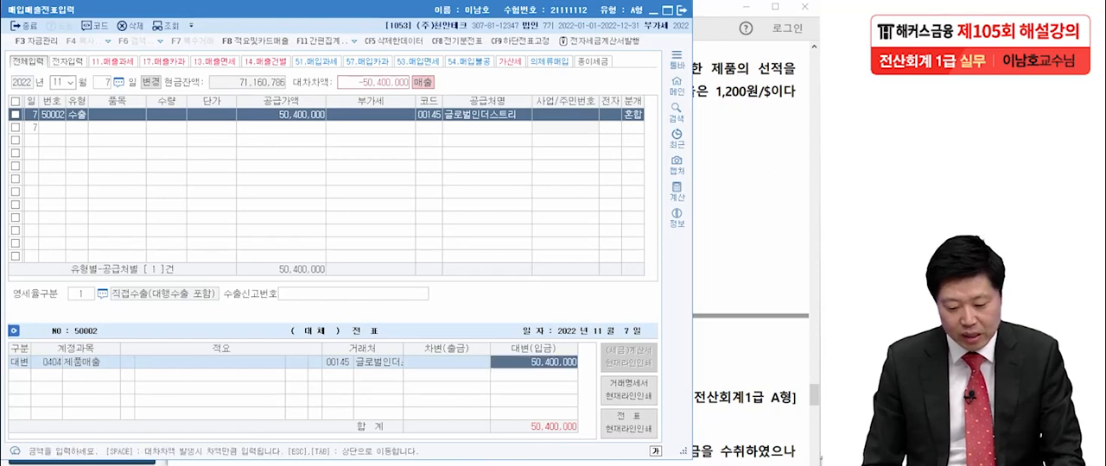
{"action": "type", "text": "3"}
{"action": "key", "text": "Return"}
{"action": "type", "text": "외상매"}
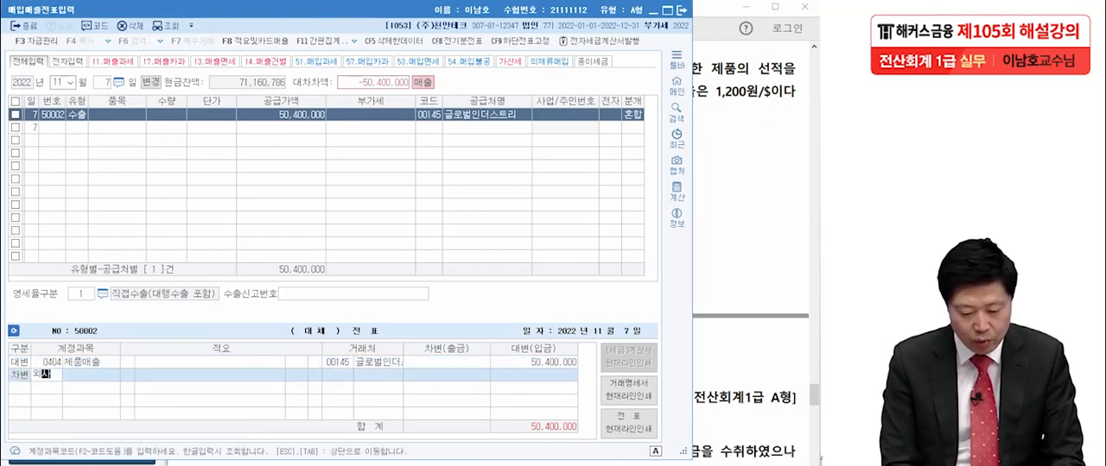
{"action": "key", "text": "Return"}
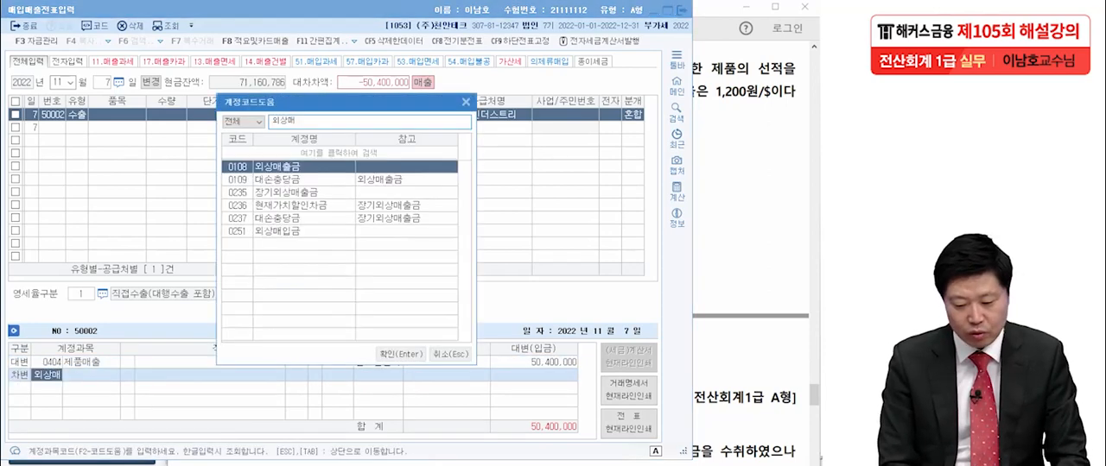
{"action": "key", "text": "Return"}
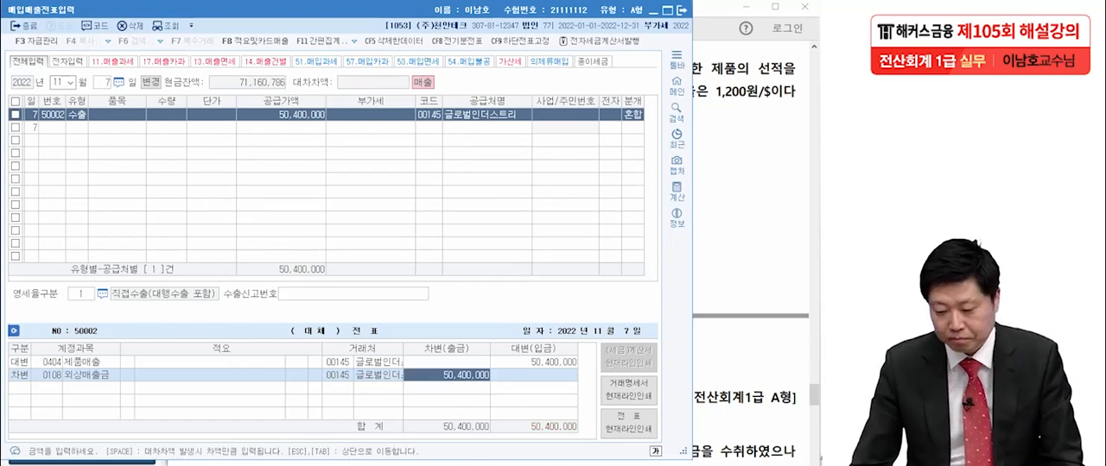
- Switch to the exam PDF in Acrobat Reader and read transaction [4] of 12월 07일
{"action": "key", "text": "alt+Tab"}
{"action": "scroll", "coordinate": [492, 260], "scroll_direction": "down", "scroll_amount": 9}
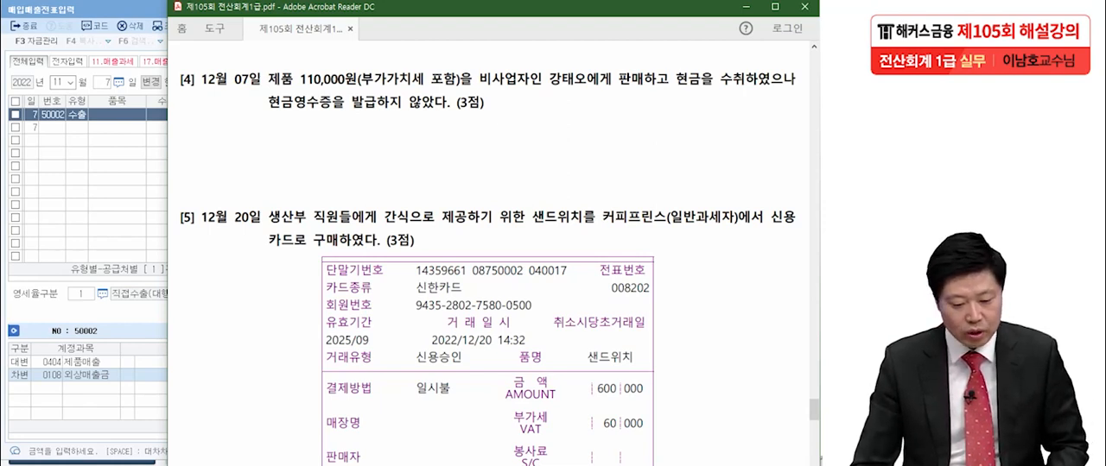
{"action": "key", "text": "alt+Tab"}
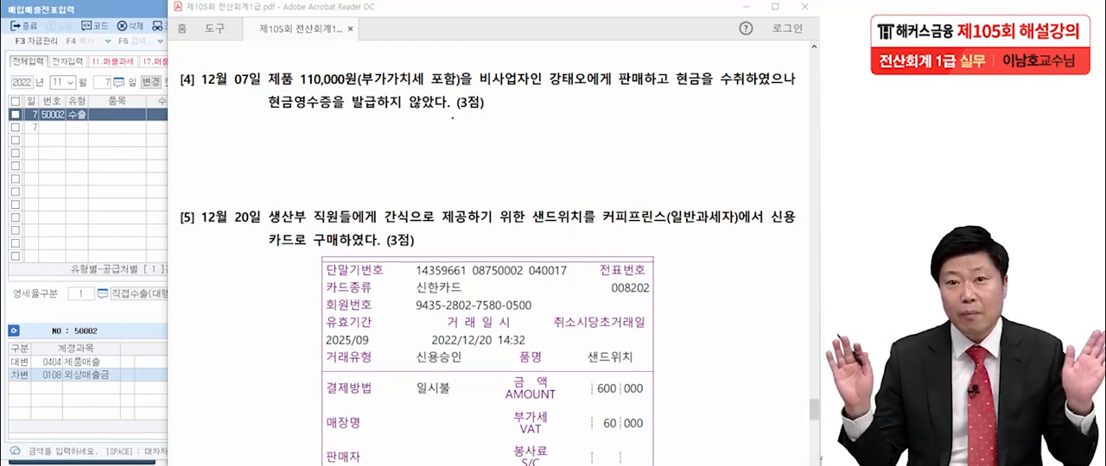
- Handwrite a circled 14 and underline 제품, 판매 and 현금 on transaction [4], clearing the ink after explaining
{"action": "left_click_drag", "start_coordinate": [223, 152], "coordinate": [225, 184]}
{"action": "mouse_move", "coordinate": [249, 148]}
{"action": "left_mouse_down"}
{"action": "mouse_move", "coordinate": [274, 164]}
{"action": "mouse_move", "coordinate": [254, 180]}
{"action": "mouse_move", "coordinate": [251, 130]}
{"action": "mouse_move", "coordinate": [281, 207]}
{"action": "left_mouse_up"}
{"action": "left_click", "coordinate": [273, 183]}
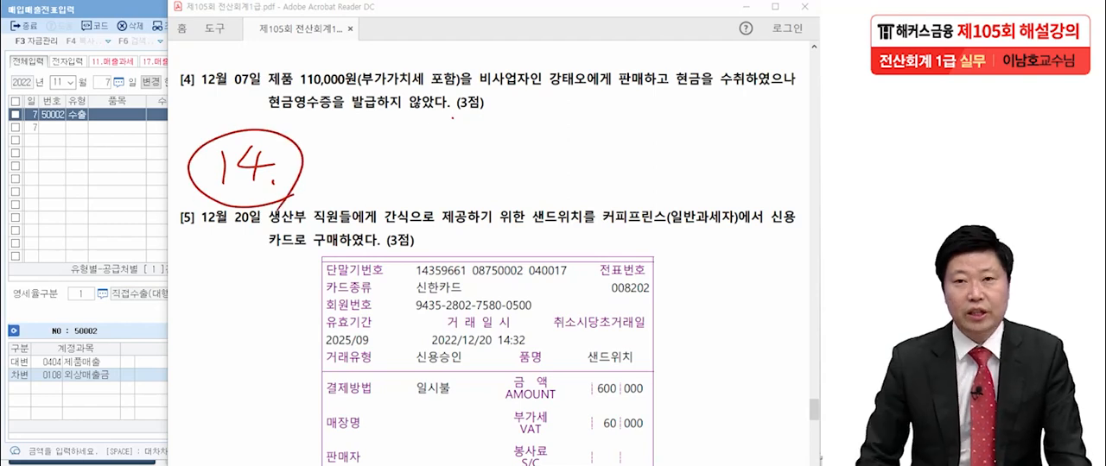
{"action": "left_click_drag", "start_coordinate": [617, 89], "coordinate": [651, 90]}
{"action": "left_click_drag", "start_coordinate": [275, 83], "coordinate": [304, 84]}
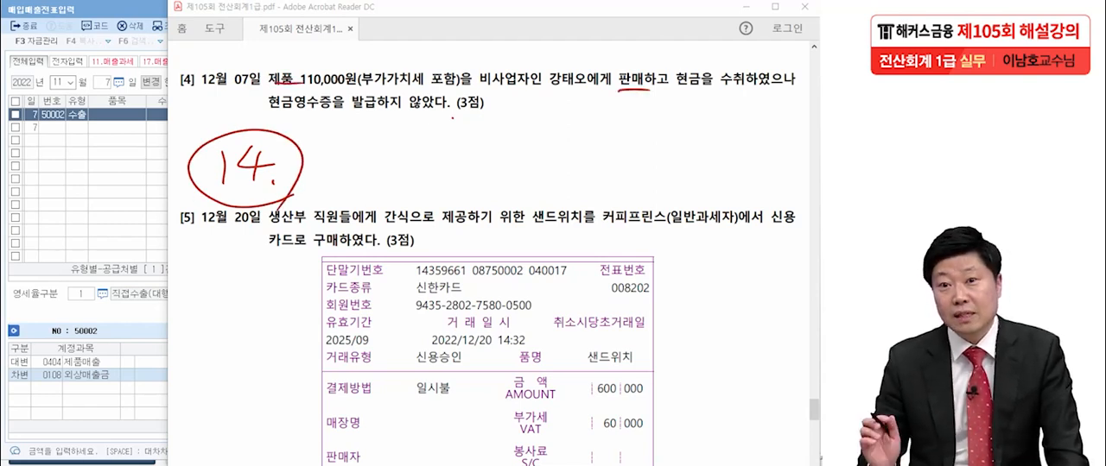
{"action": "left_click_drag", "start_coordinate": [678, 99], "coordinate": [701, 99]}
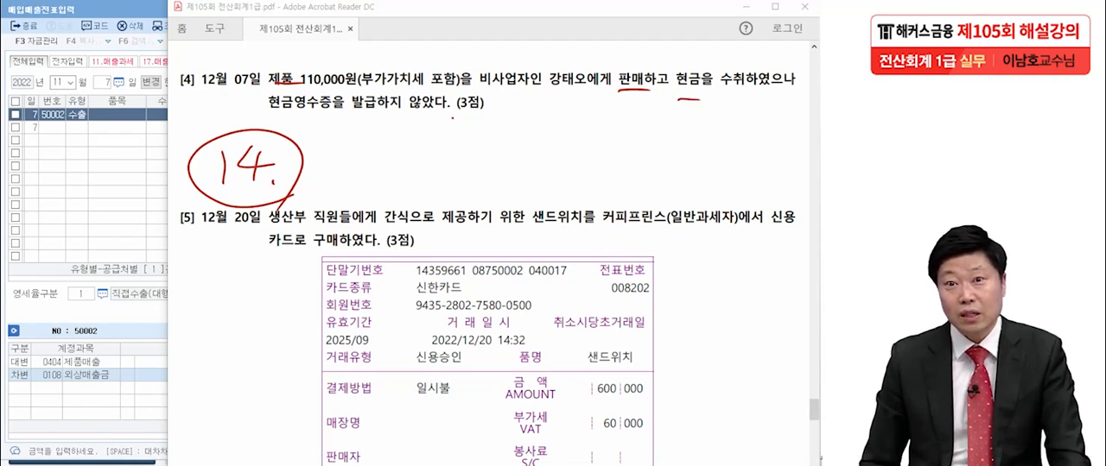
{"action": "key", "text": "Escape"}
- Return to KcLep, set the voucher date to 12월 07일 and set the new line's 유형 to 14.건별
{"action": "left_click", "coordinate": [58, 82]}
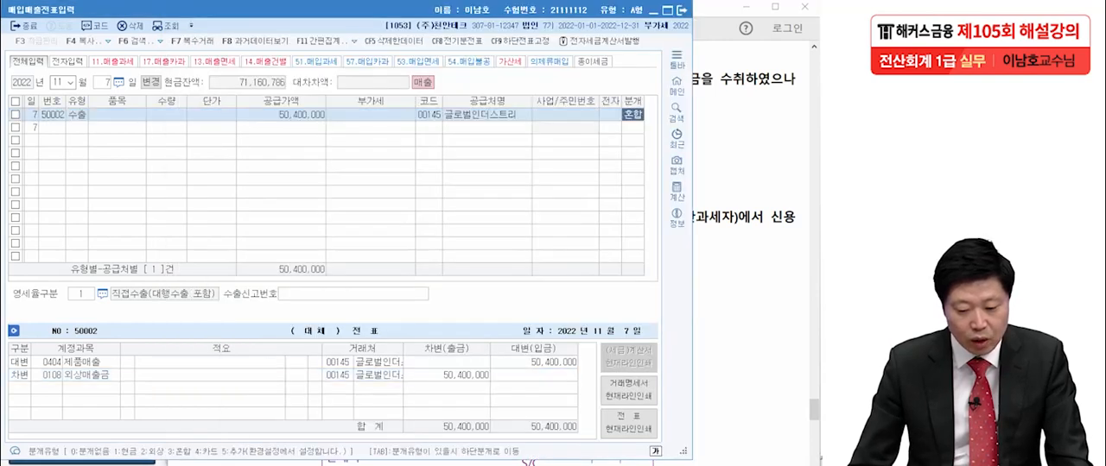
{"action": "type", "text": "12"}
{"action": "key", "text": "Return"}
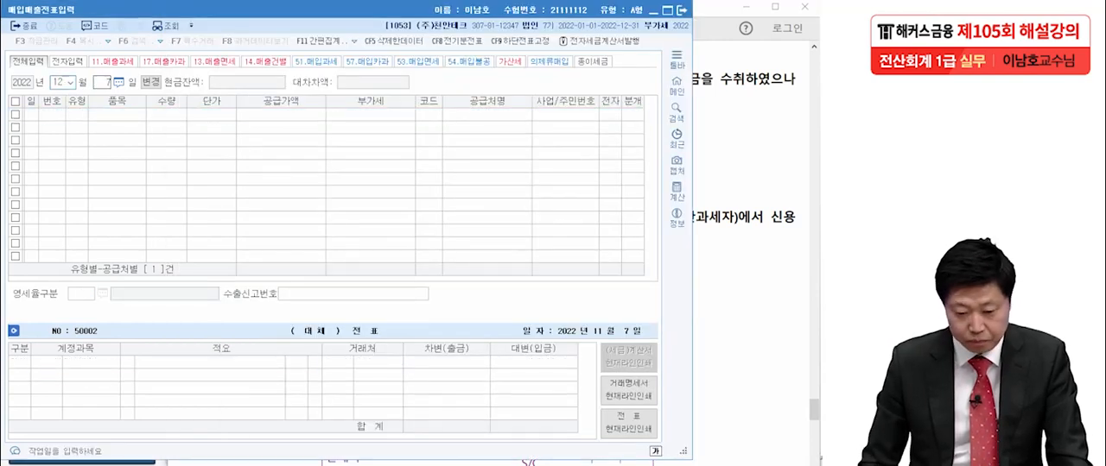
{"action": "type", "text": "14"}
{"action": "key", "text": "Return"}
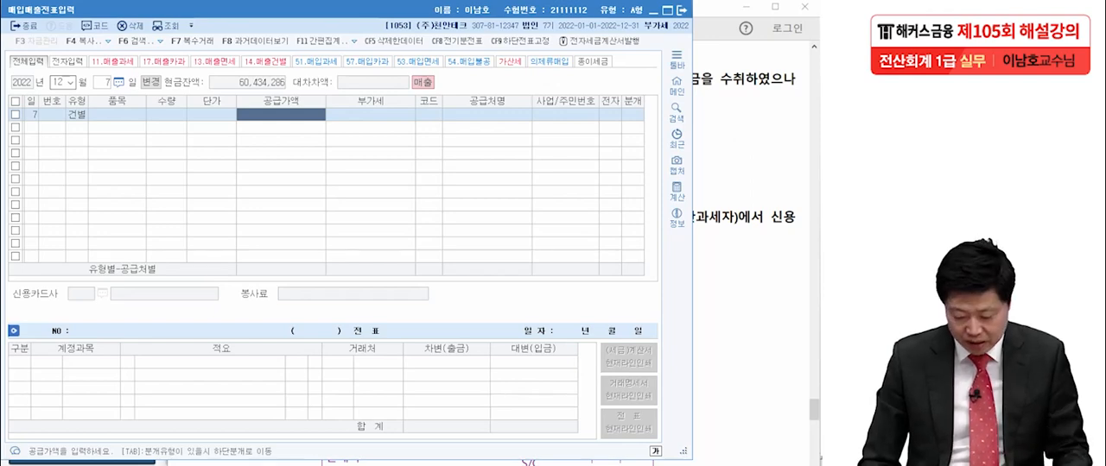
- Enter the VAT-inclusive amount 110,000 as the 12월 07일 line's 공급가액 so it splits into 공급가액 and 부가세
{"action": "type", "text": "1100000"}
{"action": "key", "text": "BackSpace"}
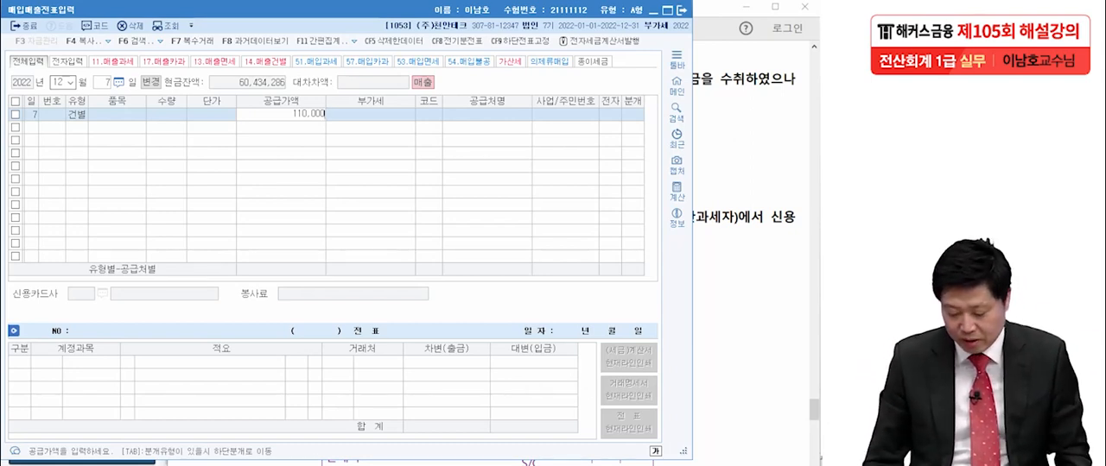
{"action": "key", "text": "Return"}
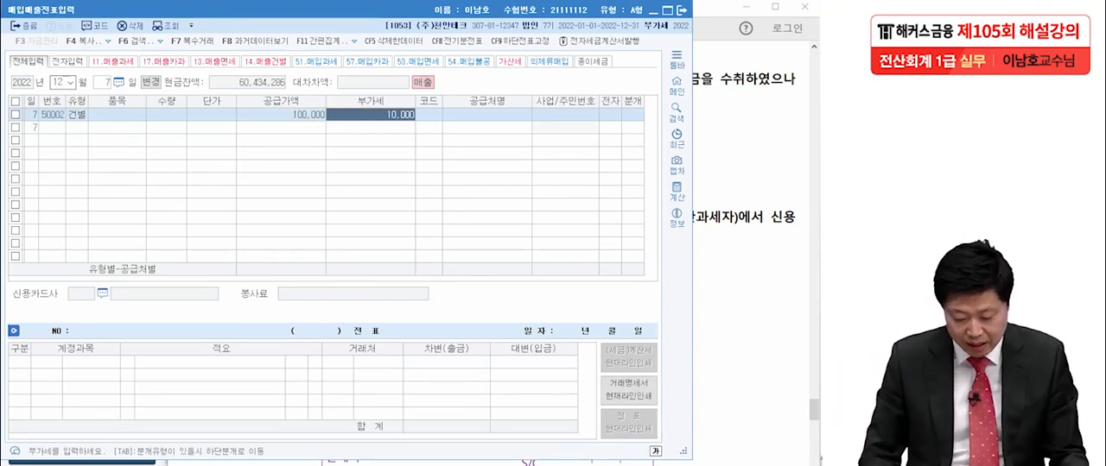
- Enter transaction [4]'s individual customer as the 12월 07일 line's 공급처 and set 분개 to 3.혼합
{"action": "key", "text": "Return"}
{"action": "type", "text": "강"}
{"action": "key", "text": "Return"}
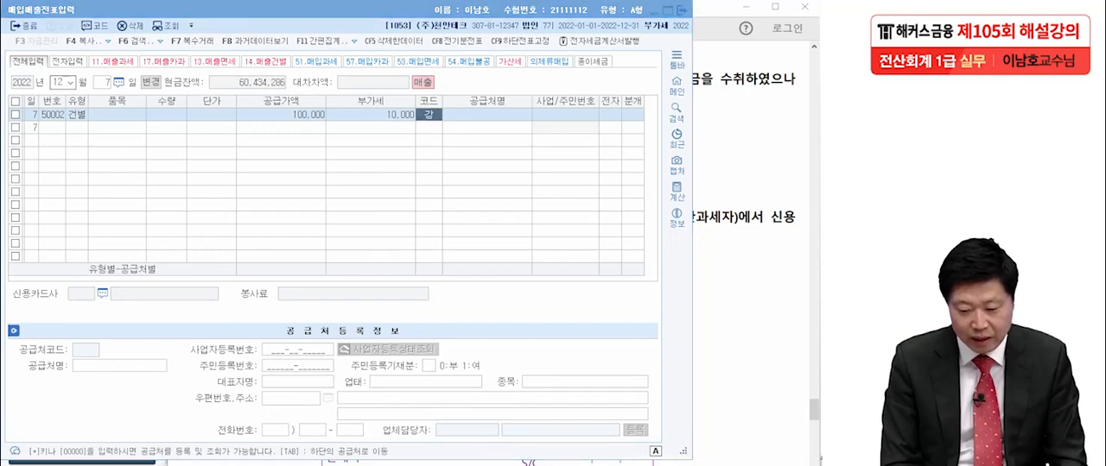
{"action": "key", "text": "Return"}
{"action": "key", "text": "Return"}
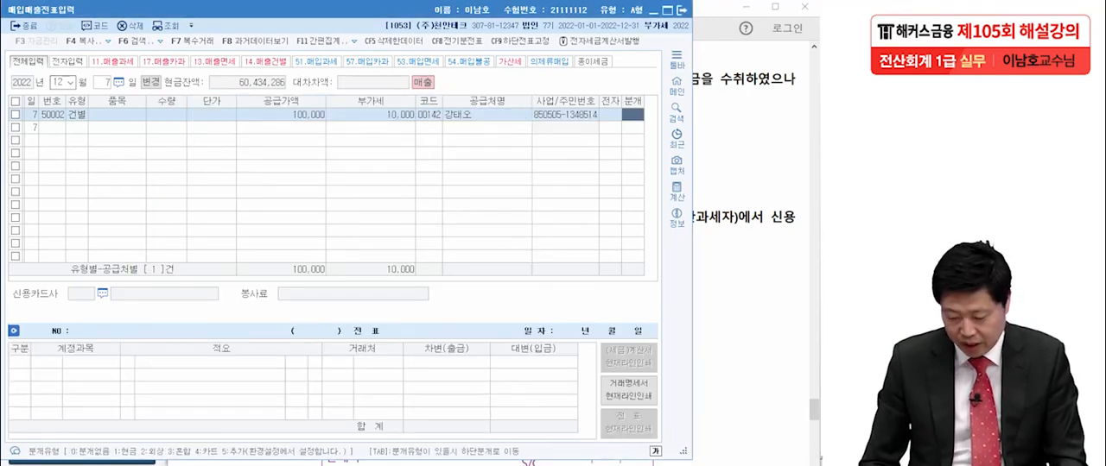
{"action": "type", "text": "3"}
{"action": "key", "text": "Return"}
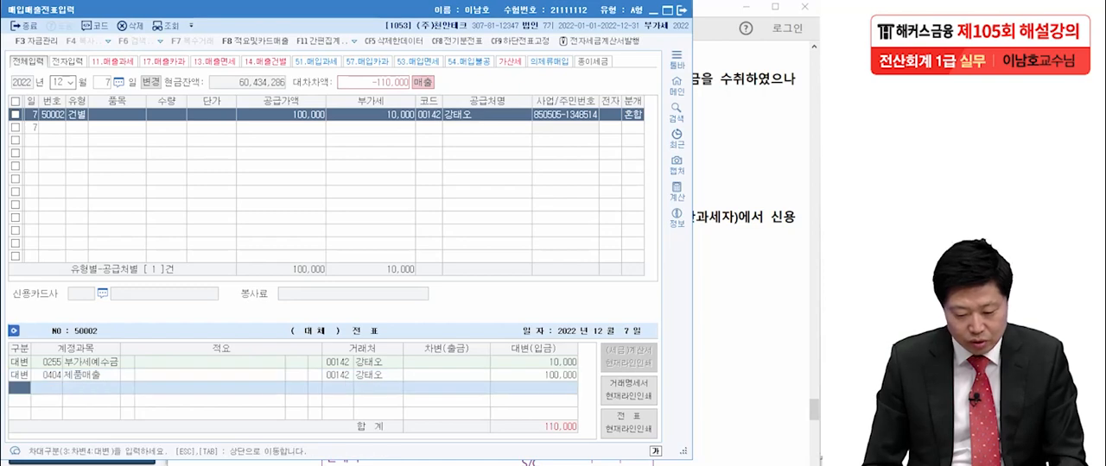
- Add a 차변 journal line for 현금 of 110,000 to the 12월 07일 entry
{"action": "type", "text": "3"}
{"action": "key", "text": "Return"}
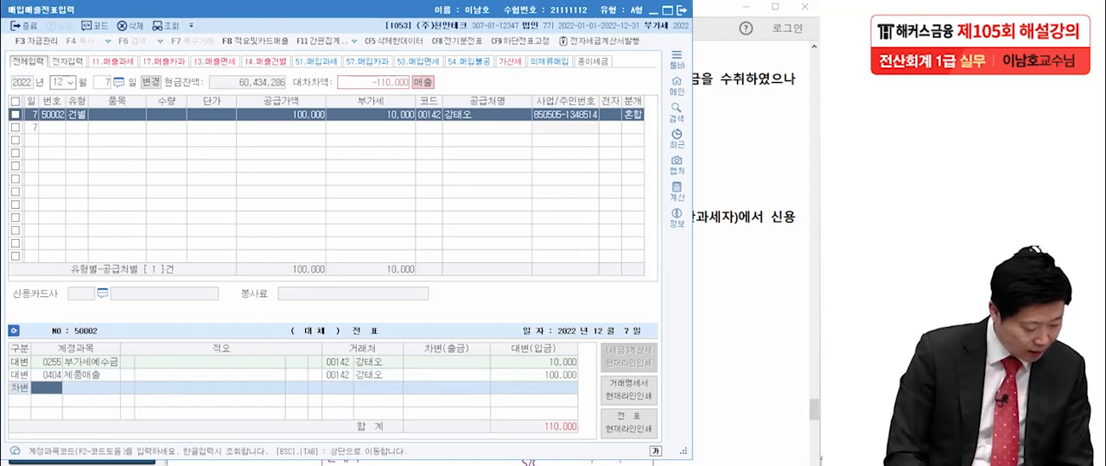
{"action": "type", "text": "현금"}
{"action": "key", "text": "Return"}
{"action": "key", "text": "Return"}
{"action": "key", "text": "Return"}
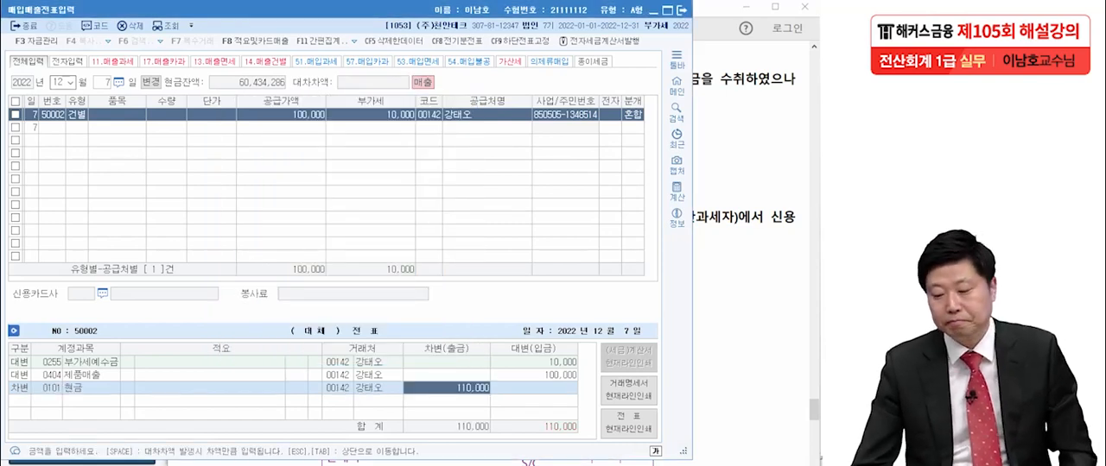
- Switch to the exam PDF in Acrobat Reader and read transaction [5] of 12월 20일
{"action": "key", "text": "alt+Tab"}
{"action": "scroll", "coordinate": [489, 259], "scroll_direction": "down", "scroll_amount": 3}
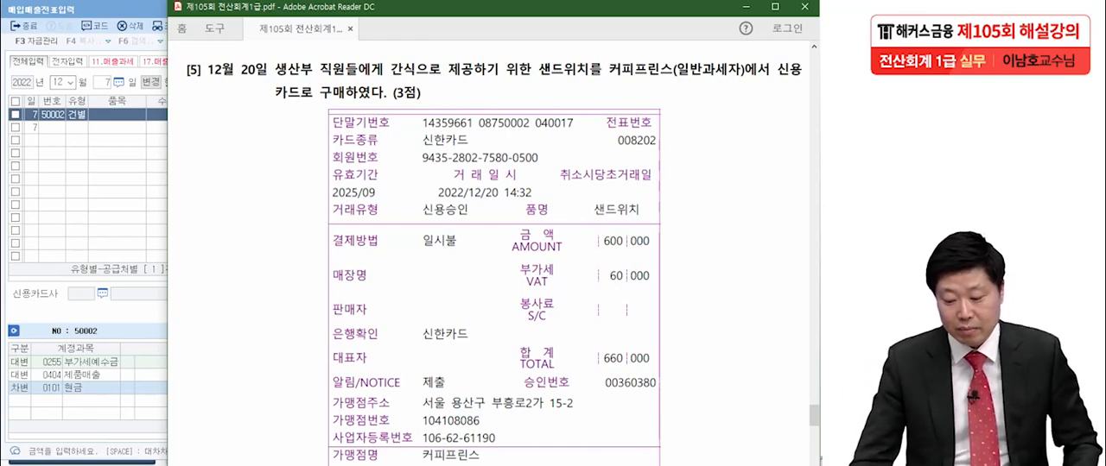
{"action": "left_click", "coordinate": [820, 459]}
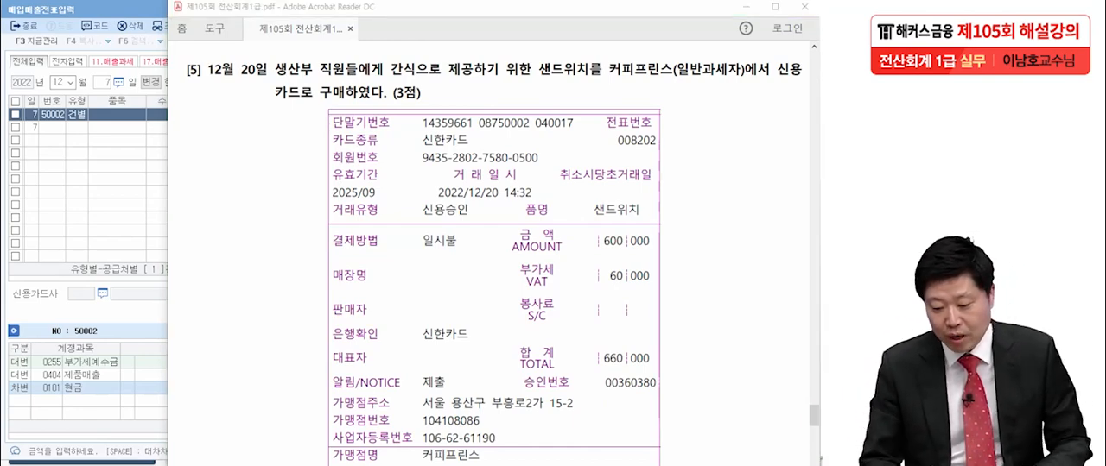
- Circle the receipt's 부가세 amount, underline 신용카드로 and the 매입매출전표입력 title, and handwrite a circled 57 beside the receipt
{"action": "mouse_move", "coordinate": [661, 292]}
{"action": "left_mouse_down"}
{"action": "mouse_move", "coordinate": [505, 290]}
{"action": "mouse_move", "coordinate": [682, 298]}
{"action": "left_mouse_up"}
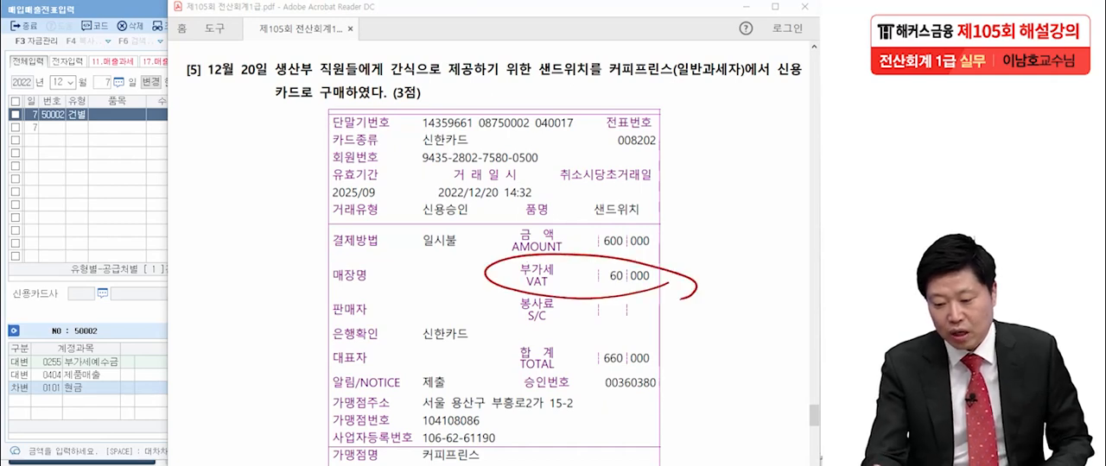
{"action": "left_click_drag", "start_coordinate": [776, 83], "coordinate": [809, 89]}
{"action": "left_click_drag", "start_coordinate": [263, 106], "coordinate": [315, 101]}
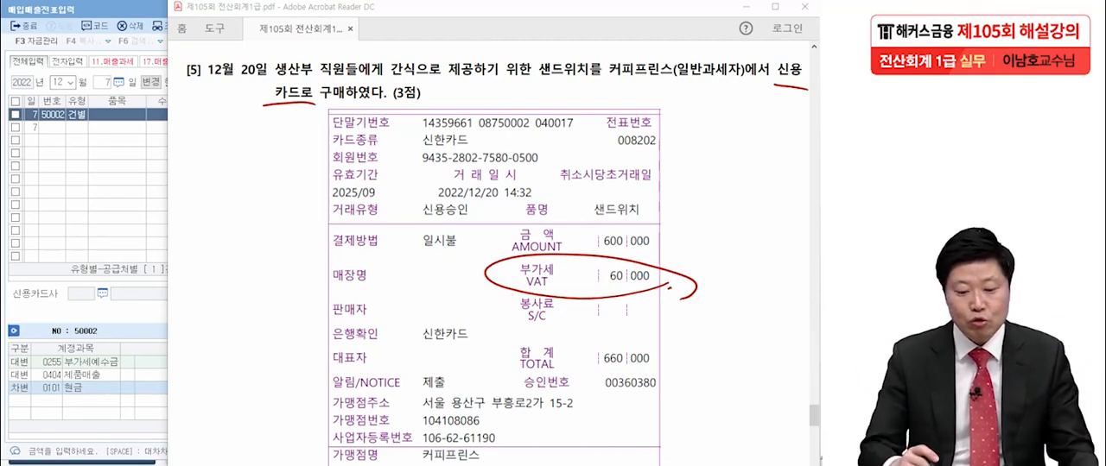
{"action": "left_click_drag", "start_coordinate": [11, 18], "coordinate": [76, 14]}
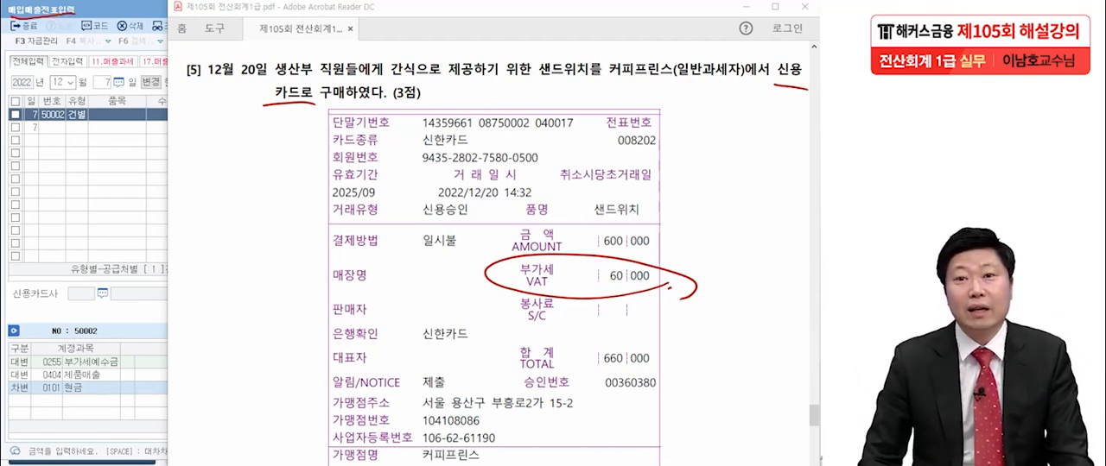
{"action": "mouse_move", "coordinate": [214, 171]}
{"action": "left_mouse_down"}
{"action": "mouse_move", "coordinate": [207, 205]}
{"action": "mouse_move", "coordinate": [234, 170]}
{"action": "left_mouse_up"}
{"action": "mouse_move", "coordinate": [238, 173]}
{"action": "left_mouse_down"}
{"action": "mouse_move", "coordinate": [257, 167]}
{"action": "mouse_move", "coordinate": [246, 204]}
{"action": "left_mouse_up"}
{"action": "left_click", "coordinate": [266, 205]}
{"action": "left_click_drag", "start_coordinate": [290, 226], "coordinate": [302, 218]}
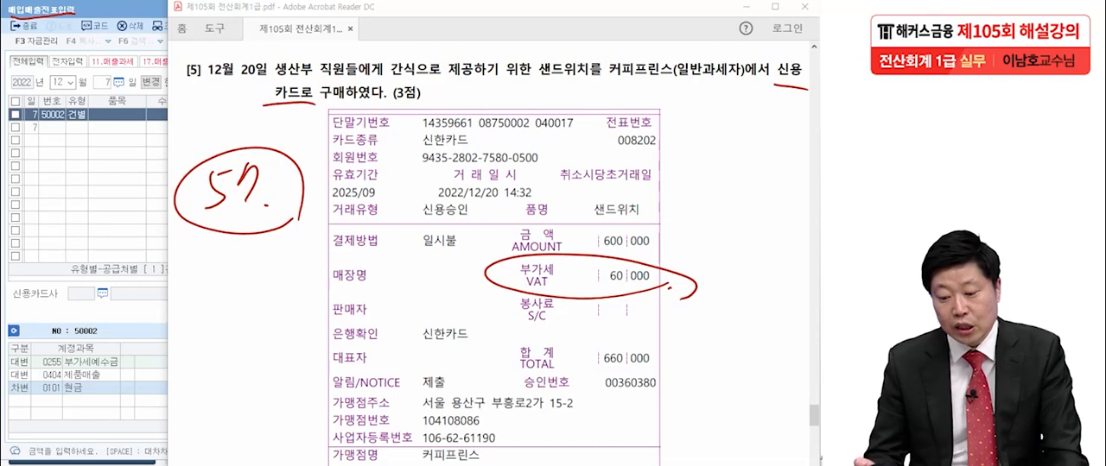
- Underline 간식, 생산부 직원, 신용카드로 and 커피프린스, circle 신한카드 on the receipt, and clear all the ink
{"action": "left_click_drag", "start_coordinate": [385, 82], "coordinate": [437, 83]}
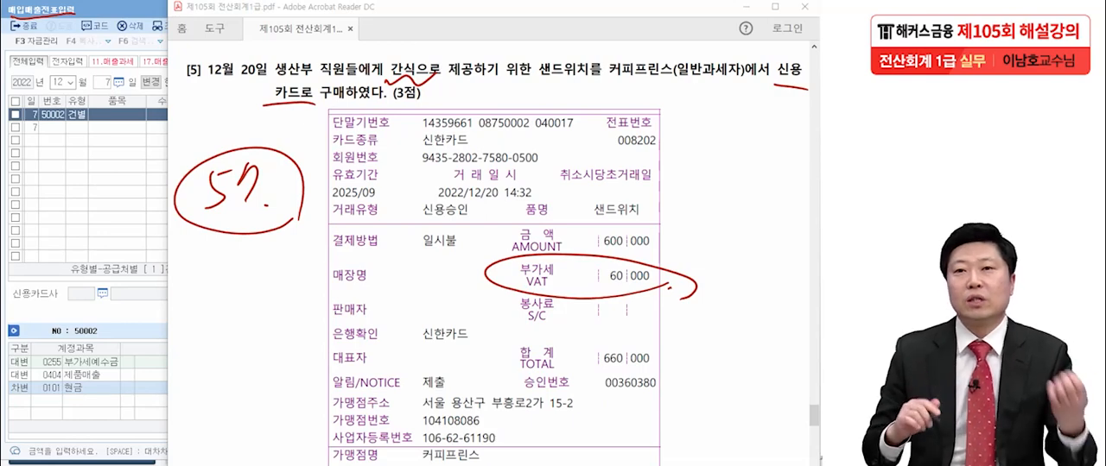
{"action": "left_click_drag", "start_coordinate": [263, 85], "coordinate": [351, 84]}
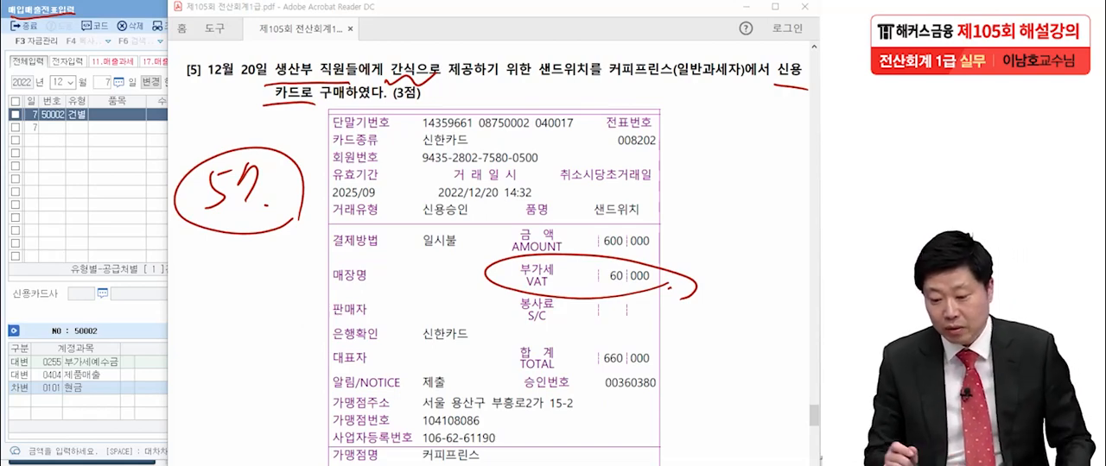
{"action": "left_click_drag", "start_coordinate": [759, 93], "coordinate": [793, 93]}
{"action": "left_click_drag", "start_coordinate": [271, 106], "coordinate": [314, 106]}
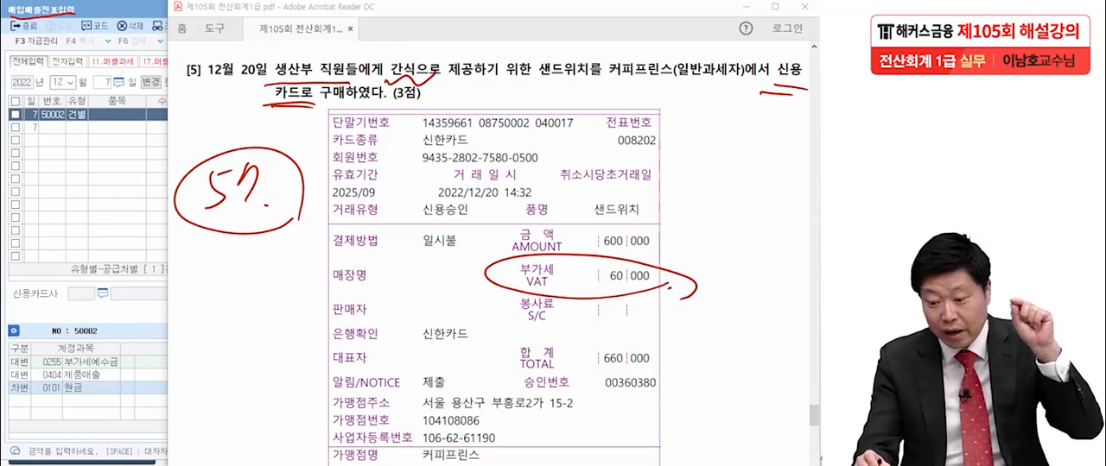
{"action": "left_click_drag", "start_coordinate": [610, 81], "coordinate": [677, 78]}
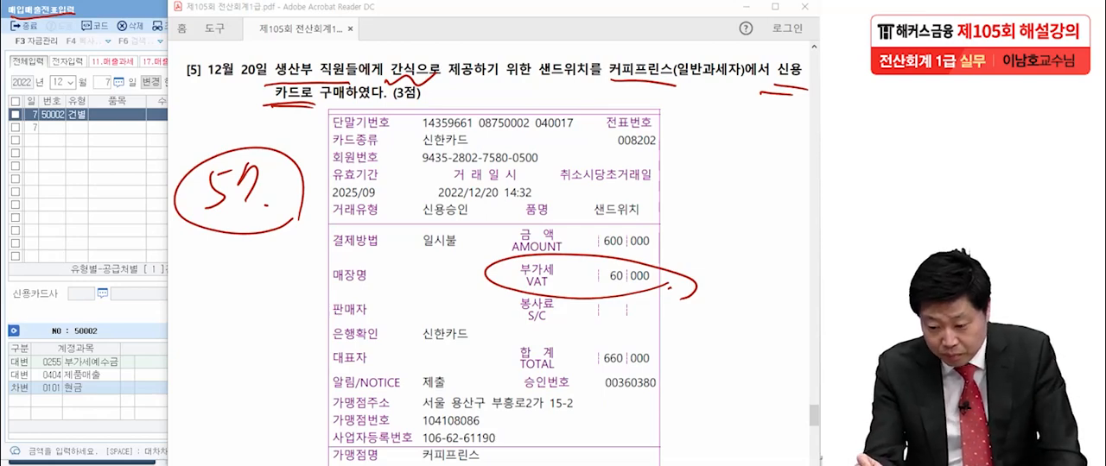
{"action": "mouse_move", "coordinate": [425, 130]}
{"action": "left_mouse_down"}
{"action": "mouse_move", "coordinate": [477, 132]}
{"action": "mouse_move", "coordinate": [481, 149]}
{"action": "mouse_move", "coordinate": [404, 122]}
{"action": "left_mouse_up"}
{"action": "left_click_drag", "start_coordinate": [395, 137], "coordinate": [407, 130]}
{"action": "left_click_drag", "start_coordinate": [483, 154], "coordinate": [491, 147]}
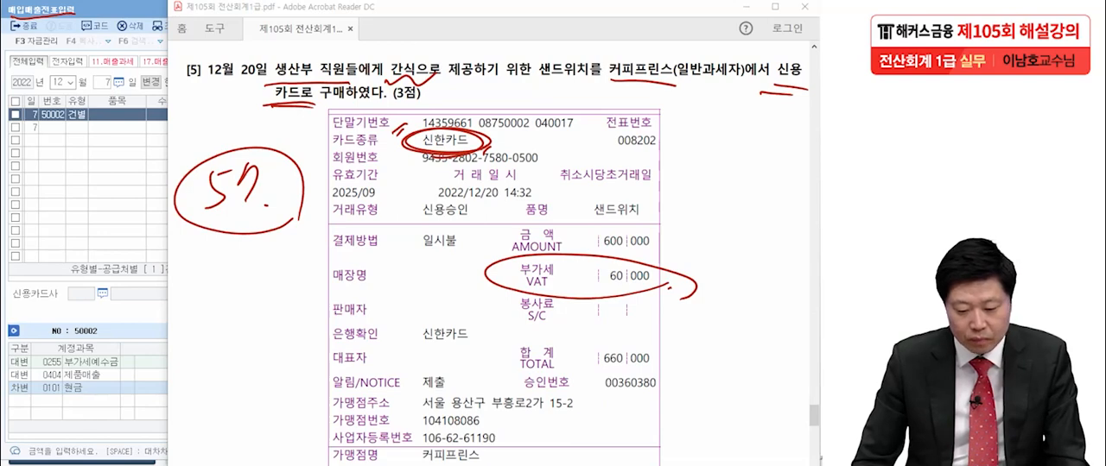
{"action": "key", "text": "Escape"}
- Return to KcLep, set the voucher date to 12월 20일 and set the new line's 유형 to 57.카과
{"action": "key", "text": "alt+Tab"}
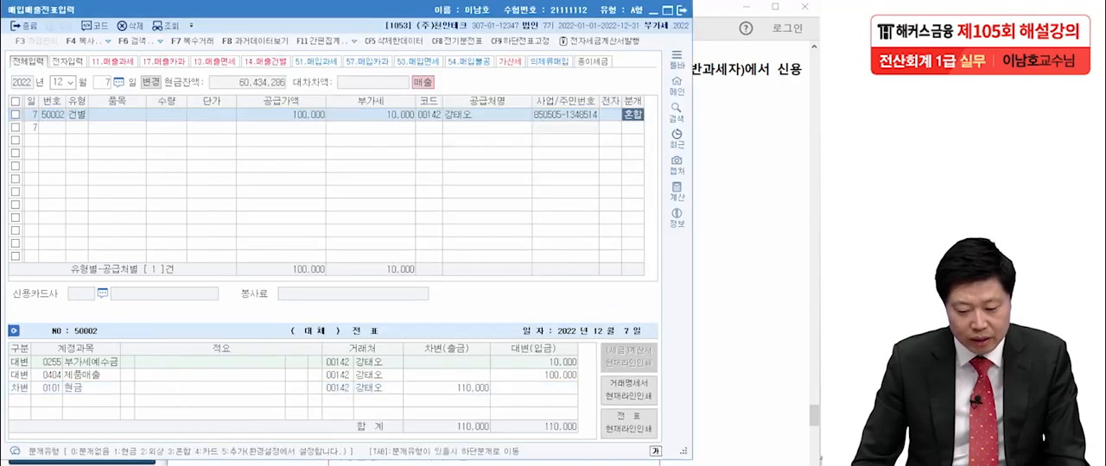
{"action": "left_click", "coordinate": [105, 82]}
{"action": "type", "text": "20"}
{"action": "key", "text": "Return"}
{"action": "type", "text": "57"}
{"action": "key", "text": "Return"}
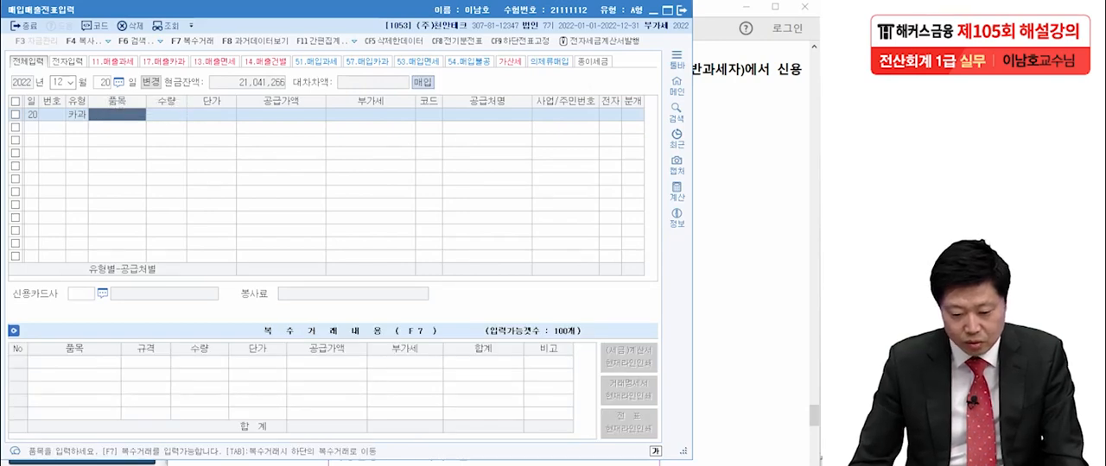
{"action": "key", "text": "shift+Tab"}
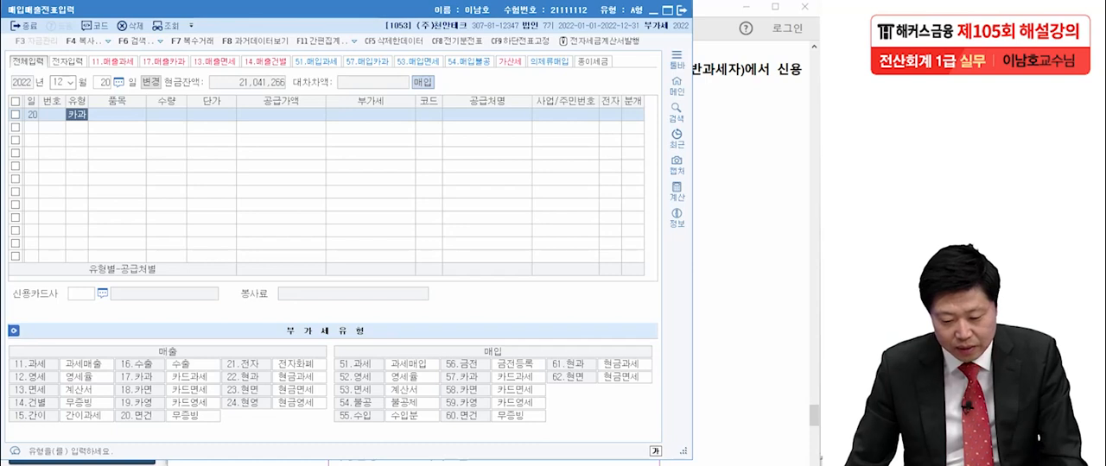
- Check the receipt total in the exam PDF and enter the VAT-inclusive 660,000 as the 12월 20일 line's 공급가액
{"action": "left_click", "coordinate": [281, 114]}
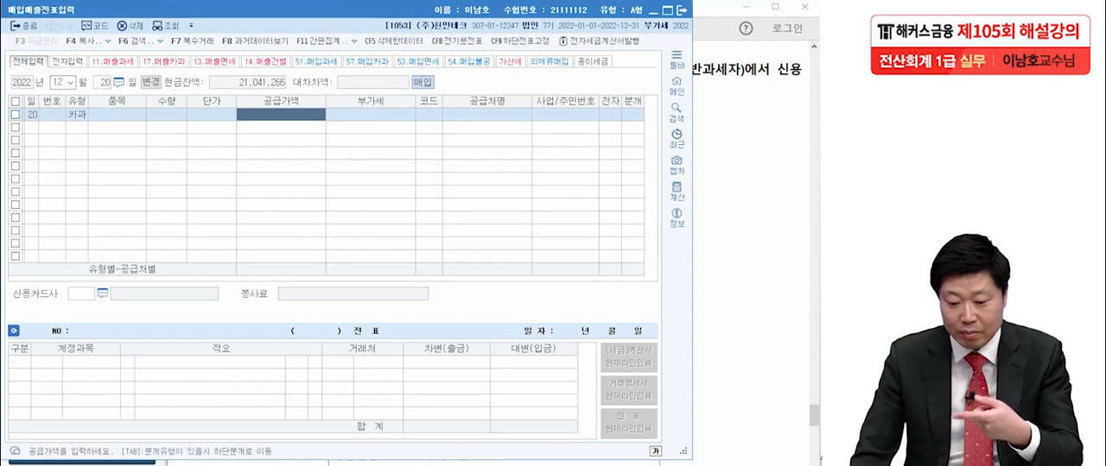
{"action": "key", "text": "alt+Tab"}
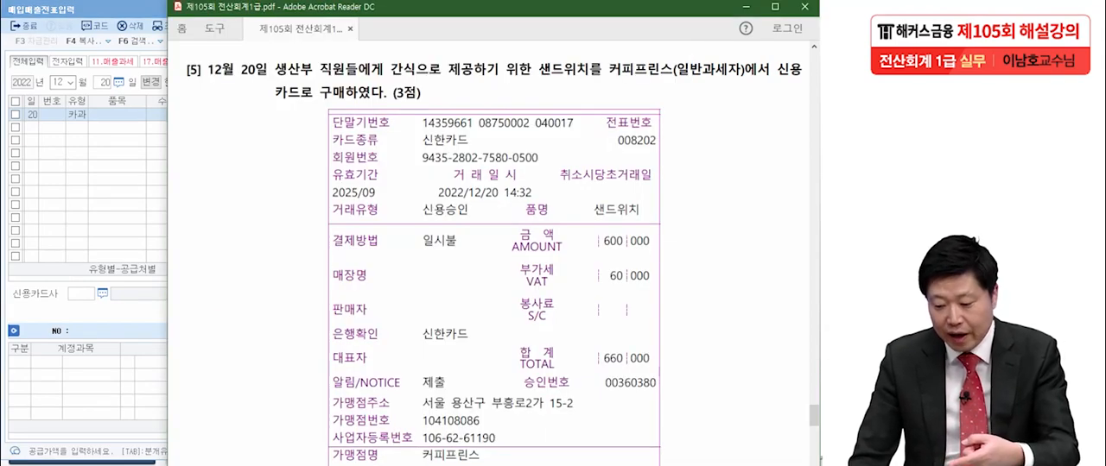
{"action": "key", "text": "alt+Tab"}
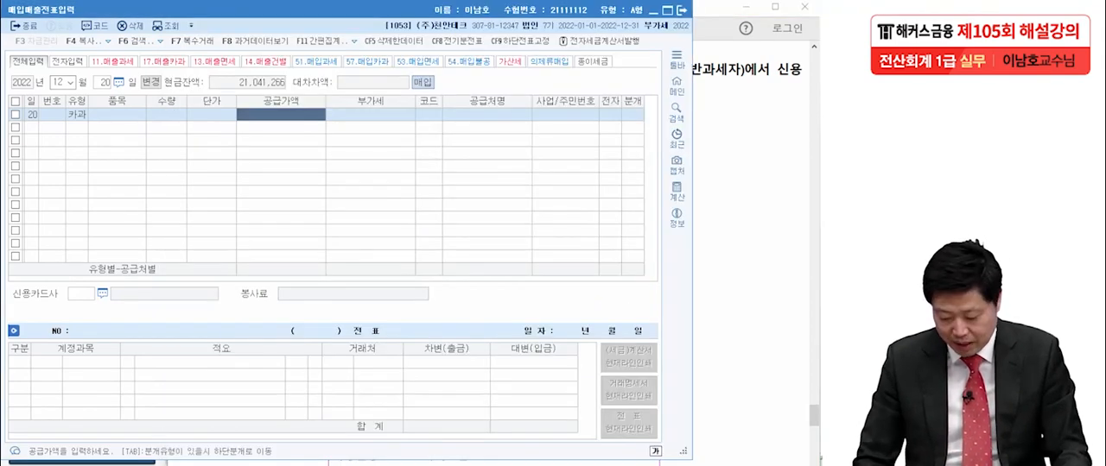
{"action": "type", "text": "6600000"}
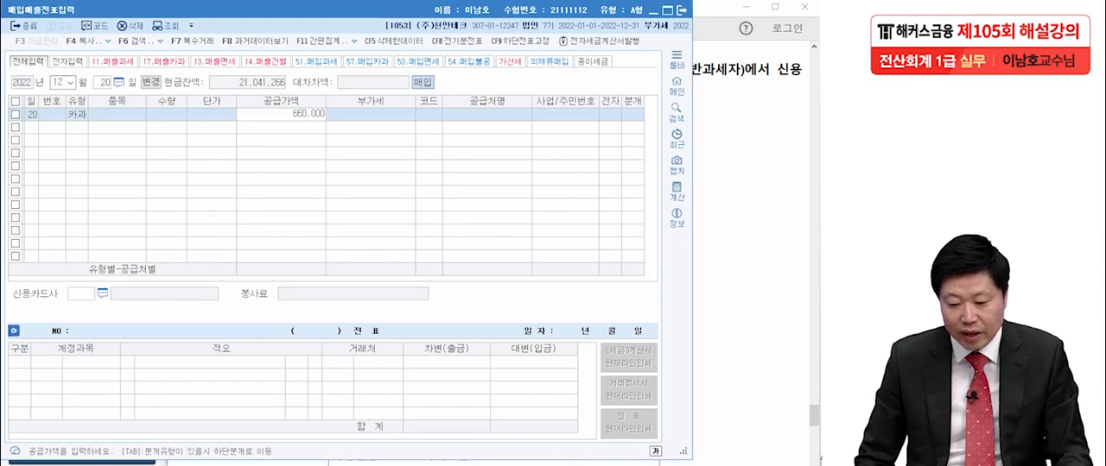
{"action": "key", "text": "Return"}
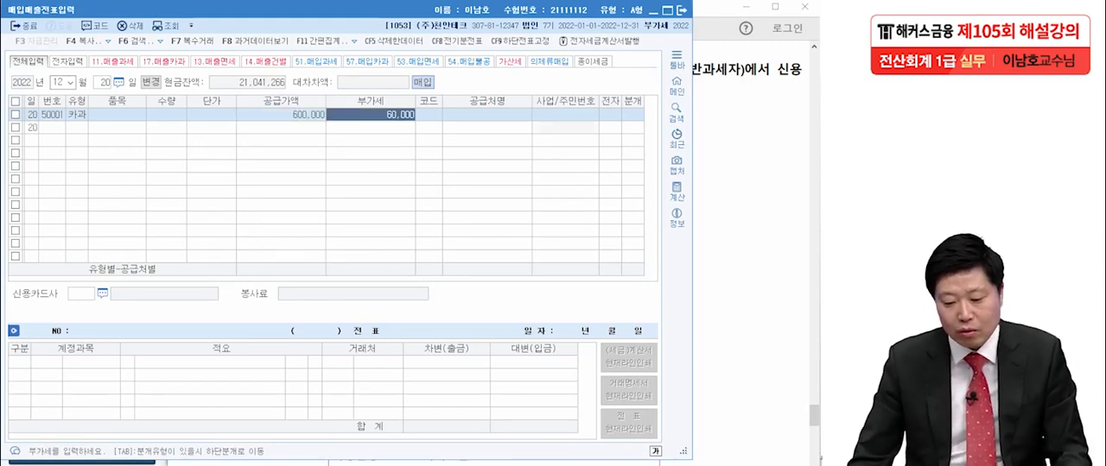
- Set 커피프린스 as the 12월 20일 line's 공급처 and check the card company on the receipt in Acrobat Reader
{"action": "key", "text": "Return"}
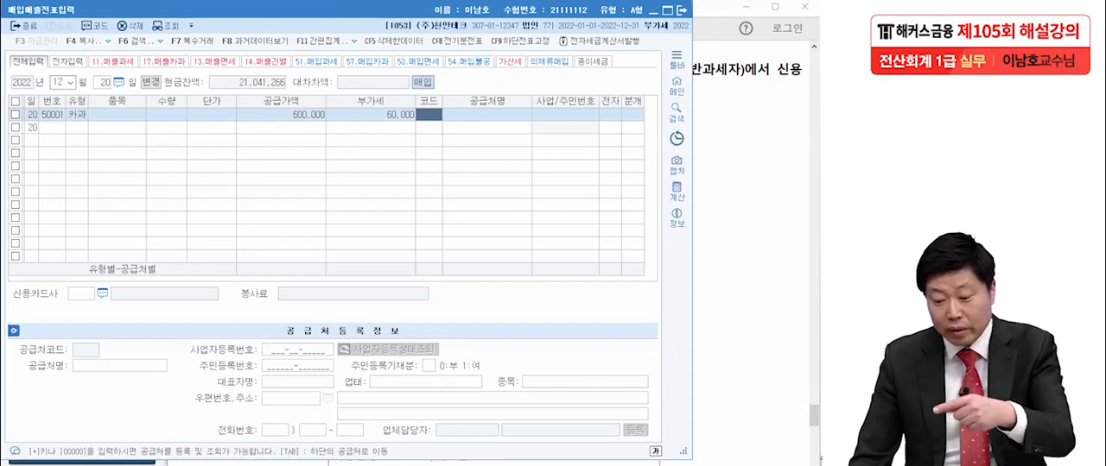
{"action": "key", "text": "alt+Tab"}
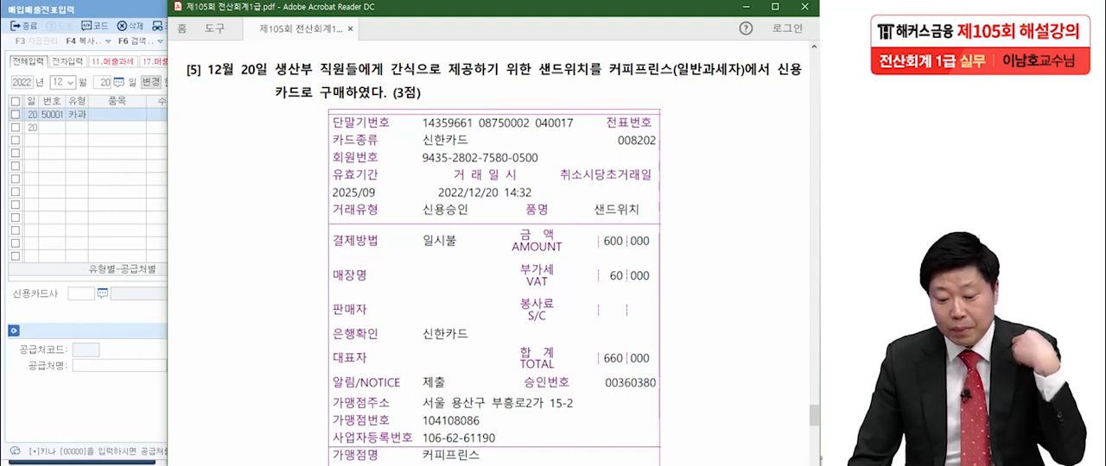
{"action": "key", "text": "alt+Tab"}
{"action": "type", "text": "커피"}
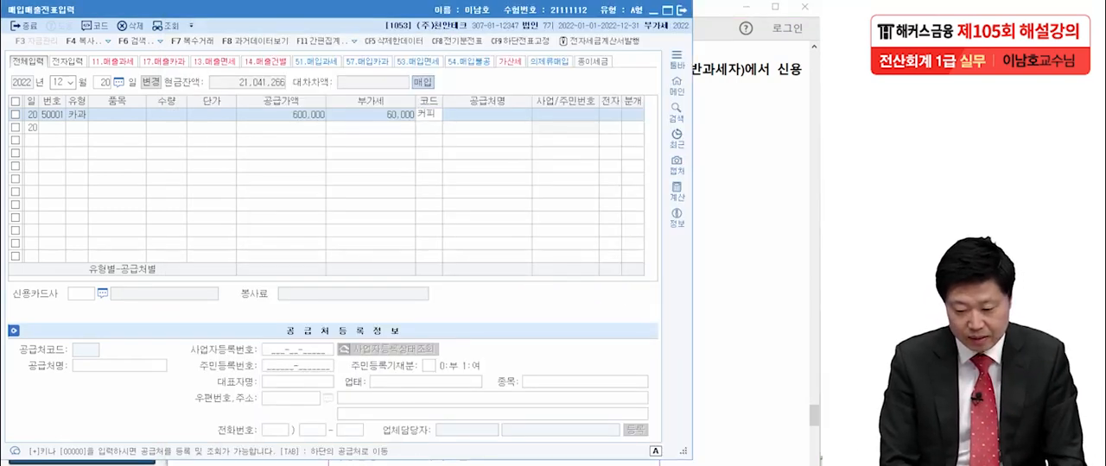
{"action": "key", "text": "Return"}
{"action": "key", "text": "Return"}
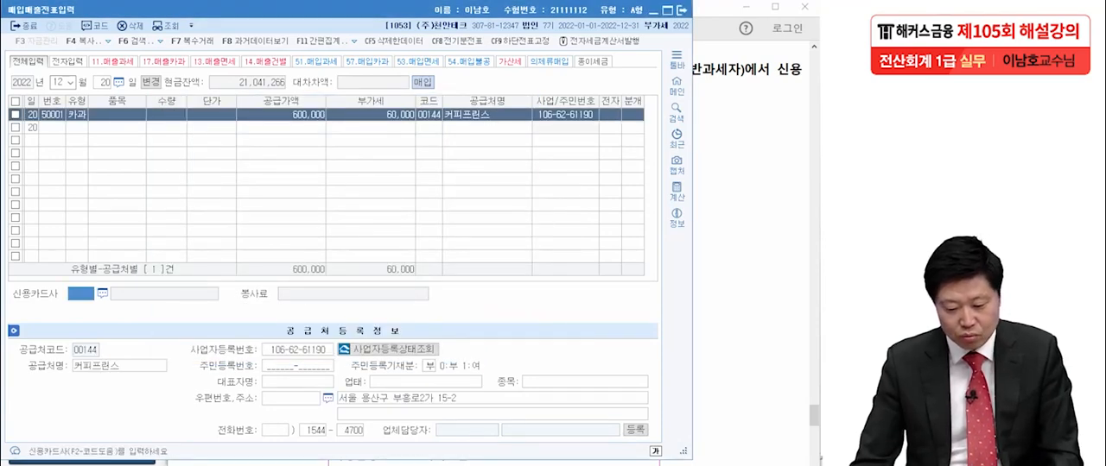
{"action": "key", "text": "alt+Tab"}
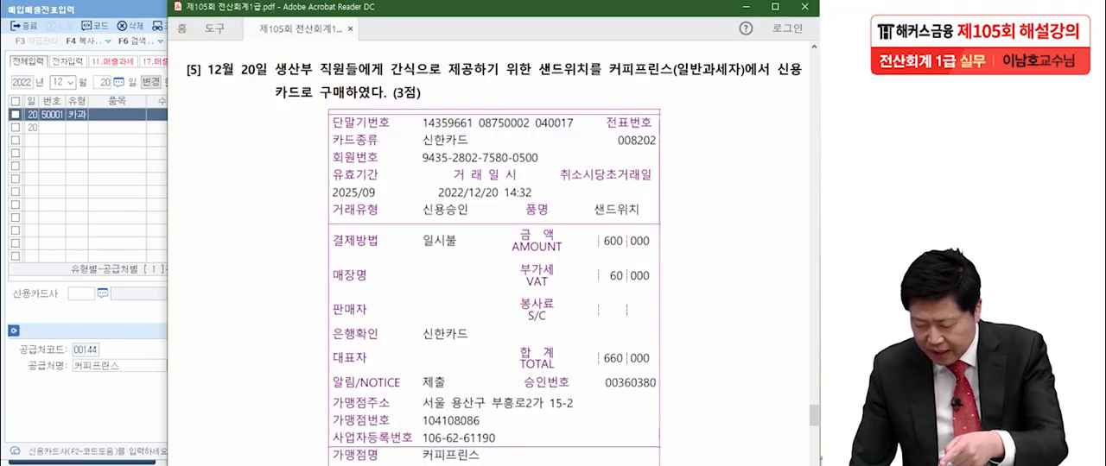
{"action": "key", "text": "alt+Tab"}
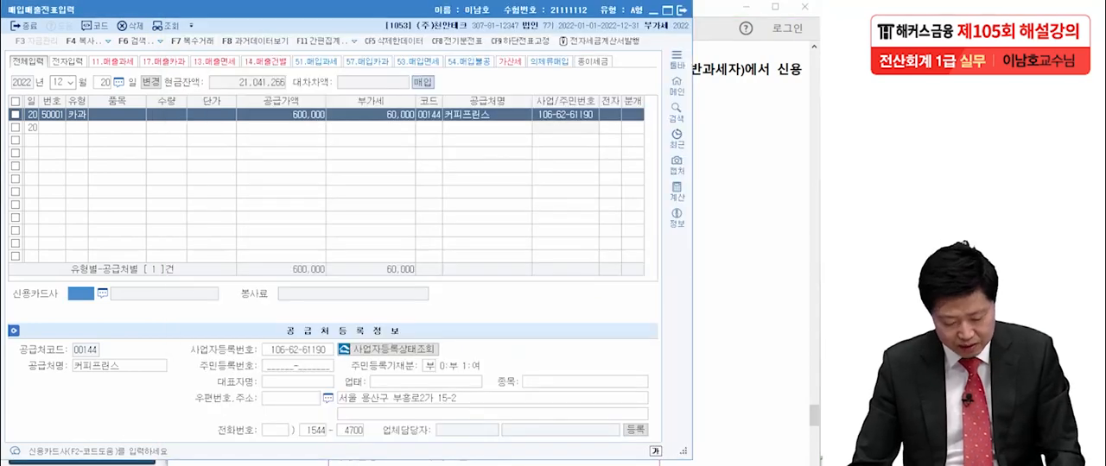
{"action": "type", "text": "신"}
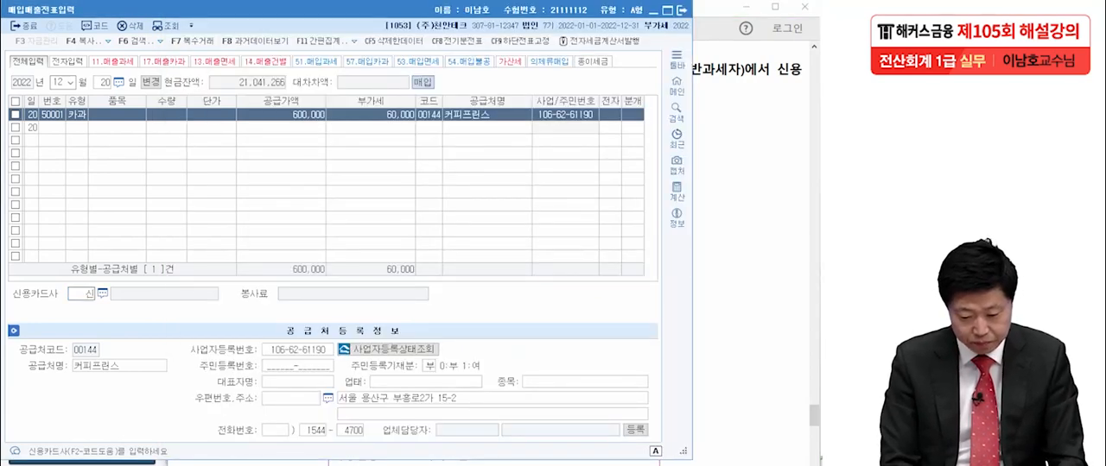
{"action": "type", "text": "하"}
{"action": "key", "text": "Return"}
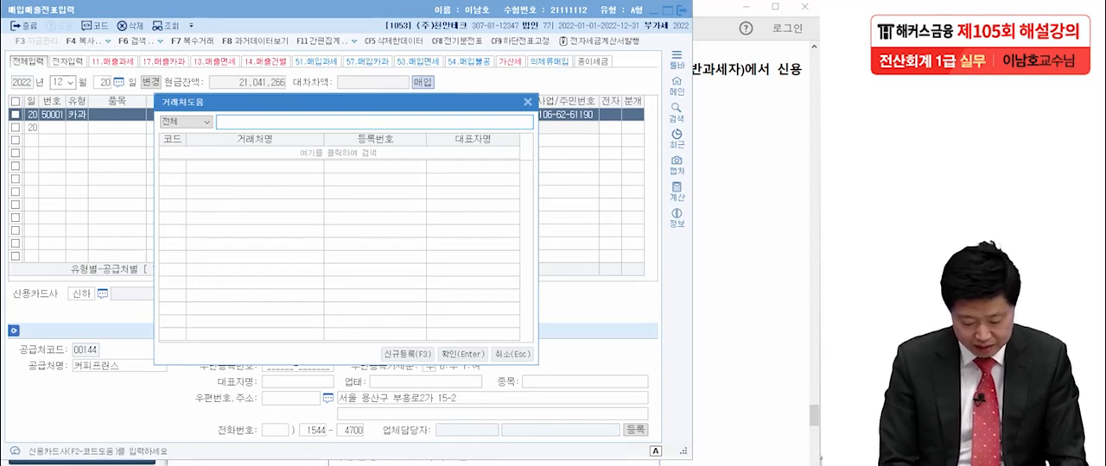
{"action": "type", "text": "신한"}
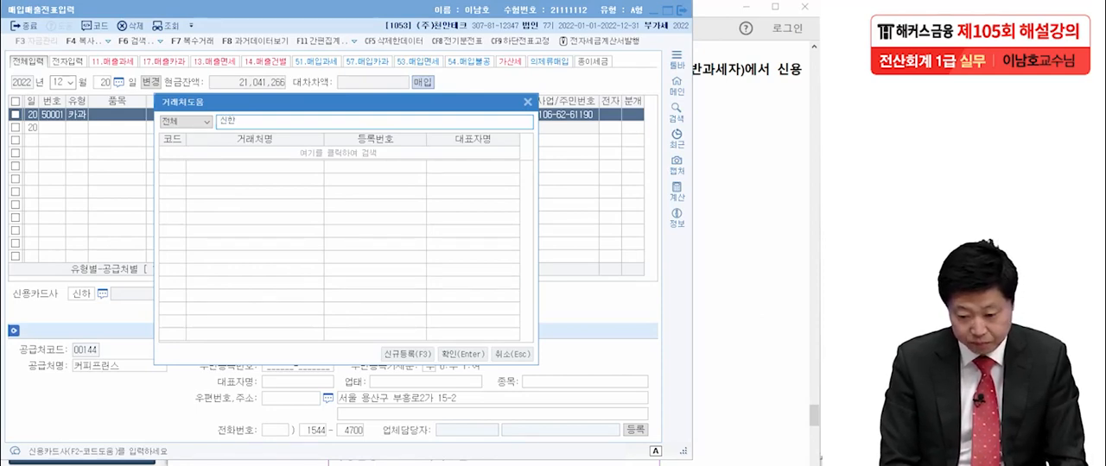
{"action": "key", "text": "Escape"}
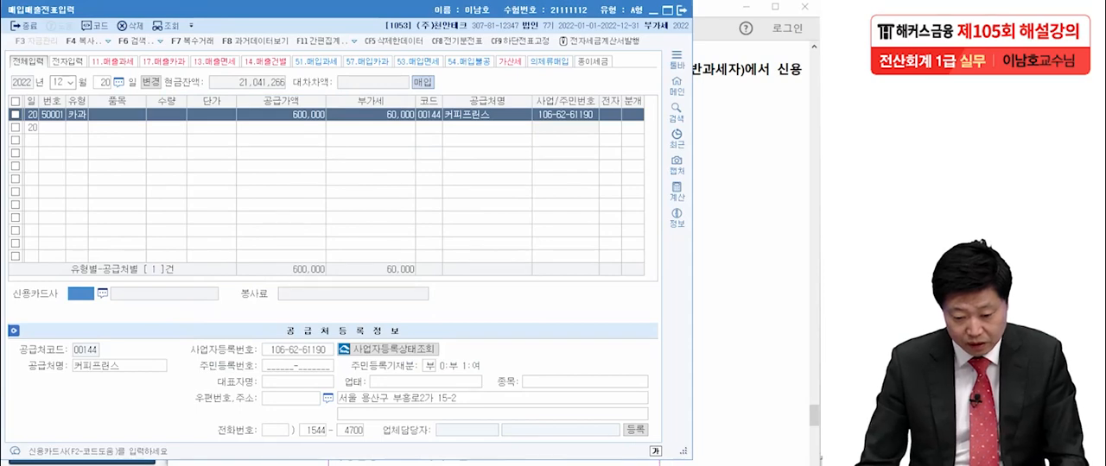
- Set 신한카드 as the 12월 20일 line's 신용카드사 and choose 3.혼합 as its 분개 type
{"action": "key", "text": "F2"}
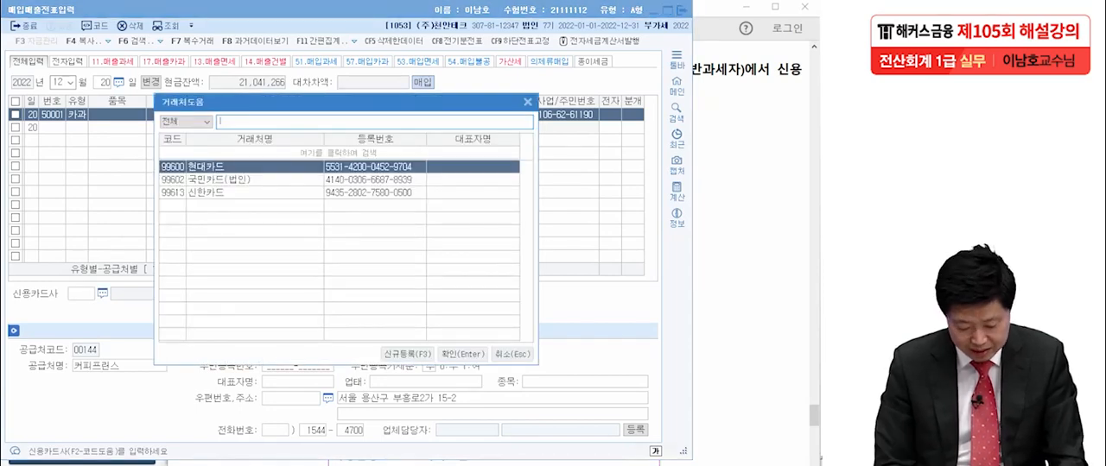
{"action": "type", "text": "신한"}
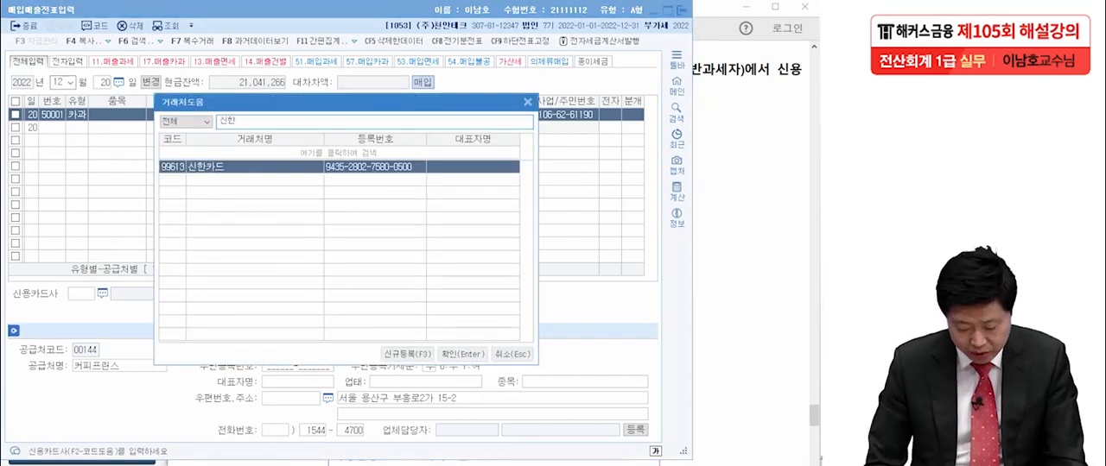
{"action": "key", "text": "Return"}
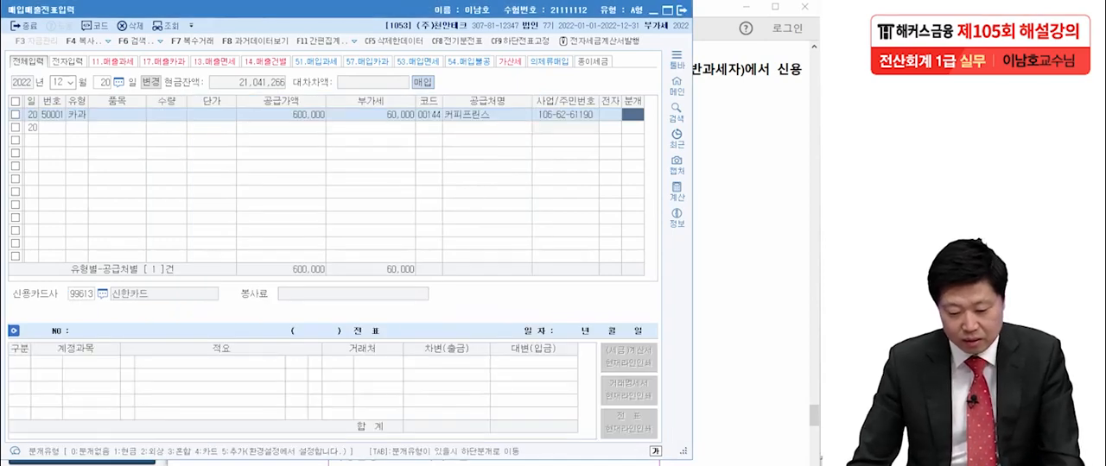
{"action": "type", "text": "3"}
{"action": "key", "text": "Return"}
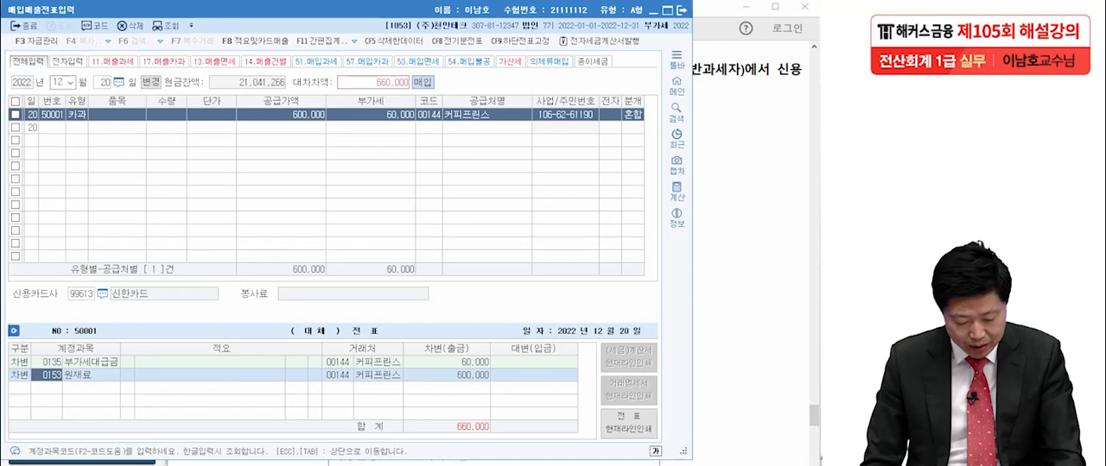
- Replace the 원재료 debit account with 0511 복리후생비 (제조원가) and add a 660,000 credit line for 미지급금
{"action": "key", "text": "F2"}
{"action": "type", "text": "복리"}
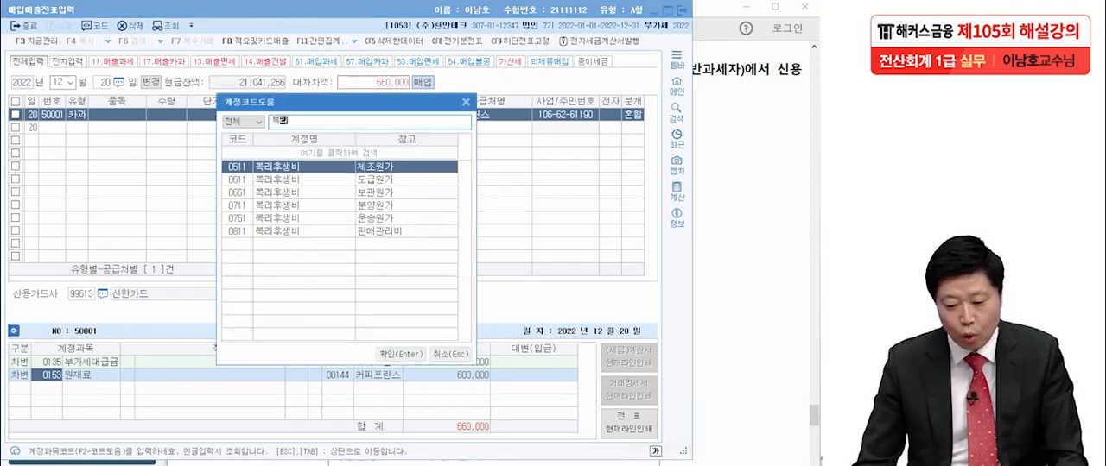
{"action": "key", "text": "Return"}
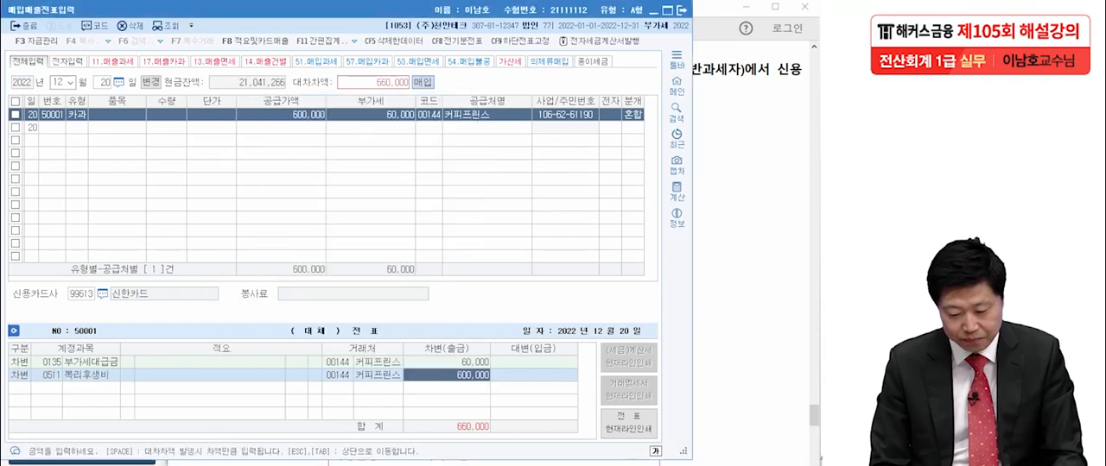
{"action": "key", "text": "Return"}
{"action": "type", "text": "미지급"}
{"action": "key", "text": "Return"}
{"action": "key", "text": "Return"}
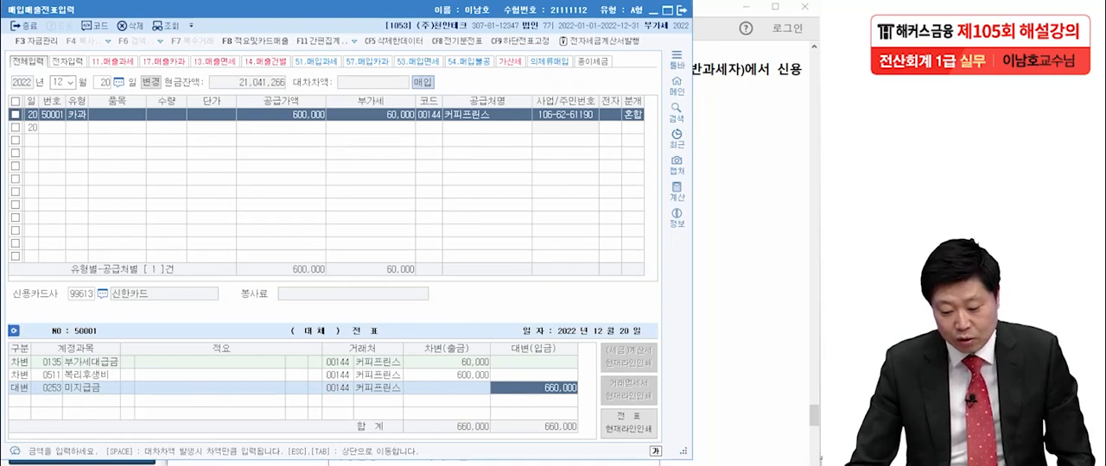
- Change the 거래처 of the 미지급금 credit line to 신한카드
{"action": "left_click", "coordinate": [338, 388]}
{"action": "key", "text": "F2"}
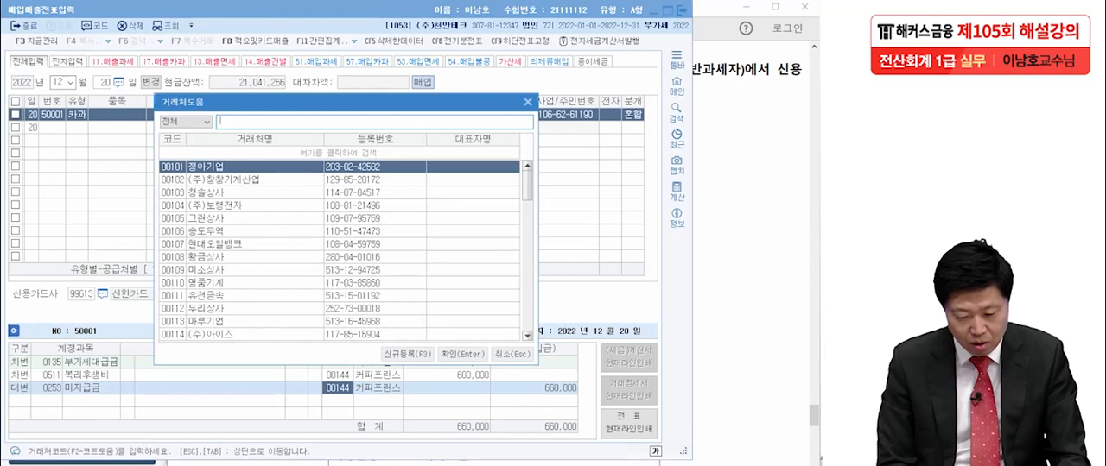
{"action": "type", "text": "신한"}
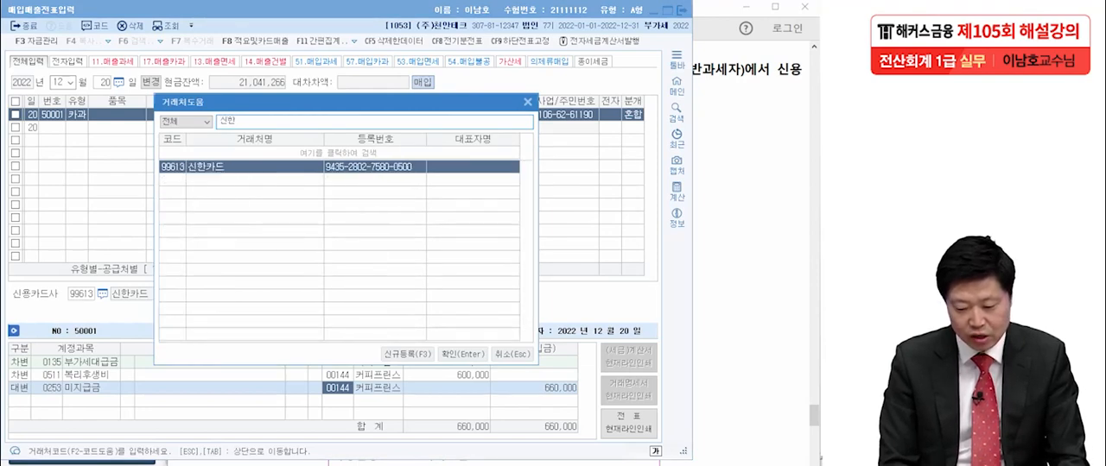
{"action": "key", "text": "Return"}
{"action": "left_click", "coordinate": [447, 376]}
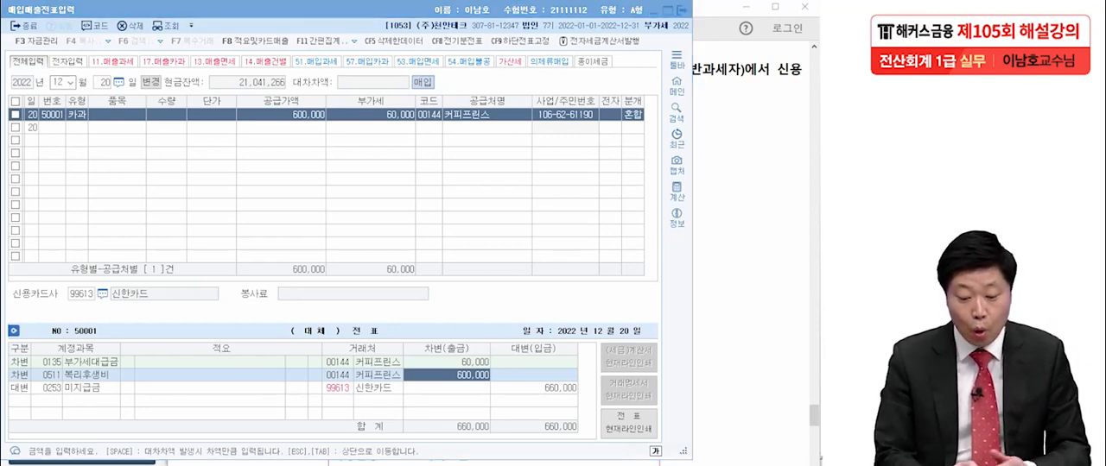
- Circle the 카과 type, 커피프린스, the 미지급금 line's 신한카드 and the 신용카드사 field, and clear all the ink
{"action": "mouse_move", "coordinate": [93, 123]}
{"action": "left_mouse_down"}
{"action": "mouse_move", "coordinate": [66, 128]}
{"action": "mouse_move", "coordinate": [90, 133]}
{"action": "mouse_move", "coordinate": [82, 141]}
{"action": "left_mouse_up"}
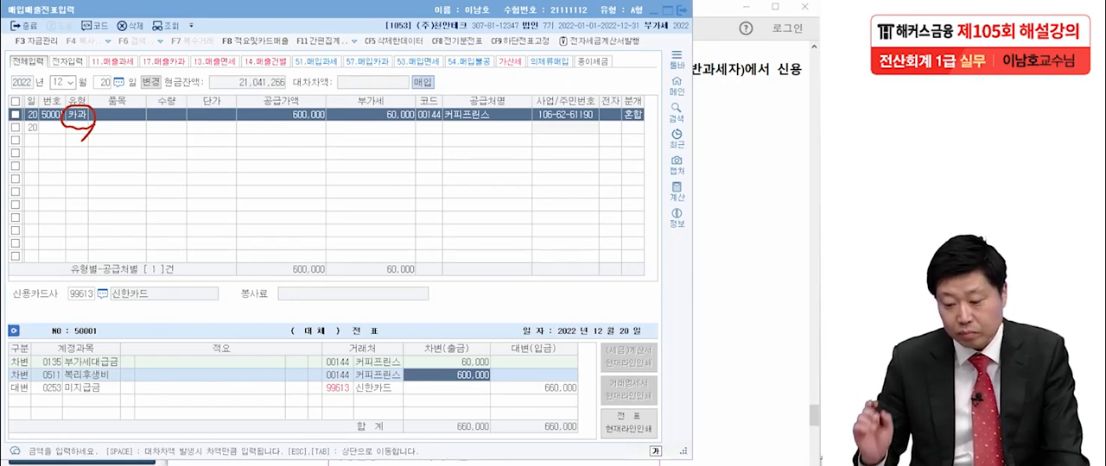
{"action": "mouse_move", "coordinate": [505, 135]}
{"action": "left_mouse_down"}
{"action": "mouse_move", "coordinate": [439, 133]}
{"action": "mouse_move", "coordinate": [528, 141]}
{"action": "left_mouse_up"}
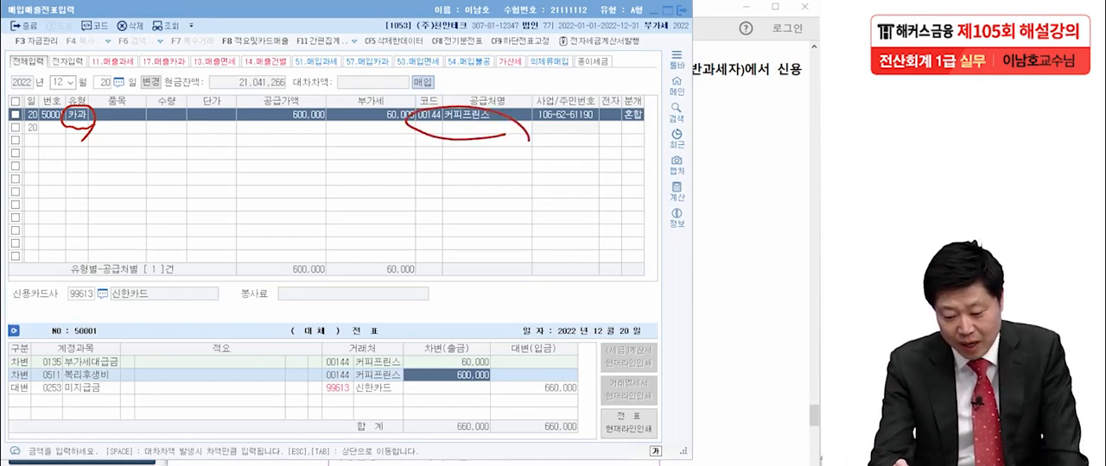
{"action": "mouse_move", "coordinate": [410, 388]}
{"action": "left_mouse_down"}
{"action": "mouse_move", "coordinate": [304, 399]}
{"action": "mouse_move", "coordinate": [411, 397]}
{"action": "left_mouse_up"}
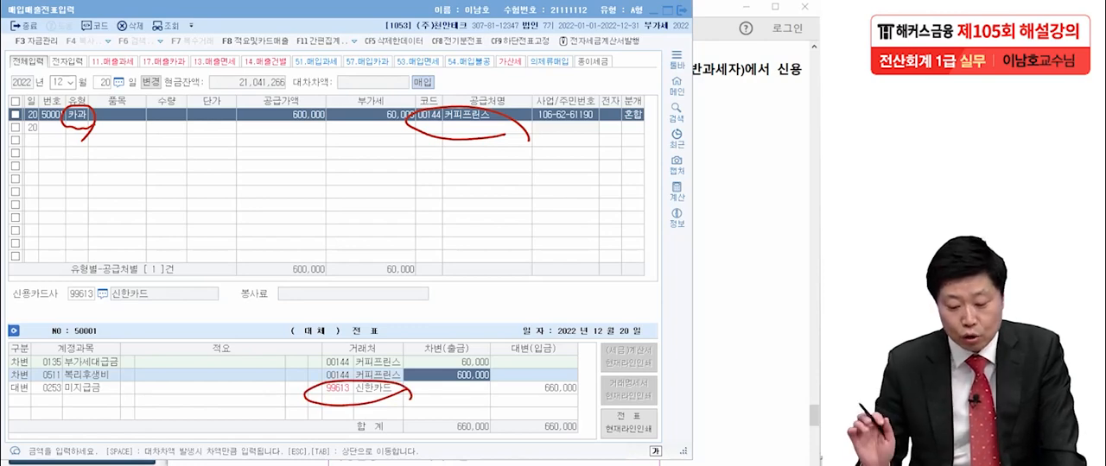
{"action": "mouse_move", "coordinate": [208, 297]}
{"action": "left_mouse_down"}
{"action": "mouse_move", "coordinate": [36, 325]}
{"action": "mouse_move", "coordinate": [187, 275]}
{"action": "mouse_move", "coordinate": [218, 301]}
{"action": "left_mouse_up"}
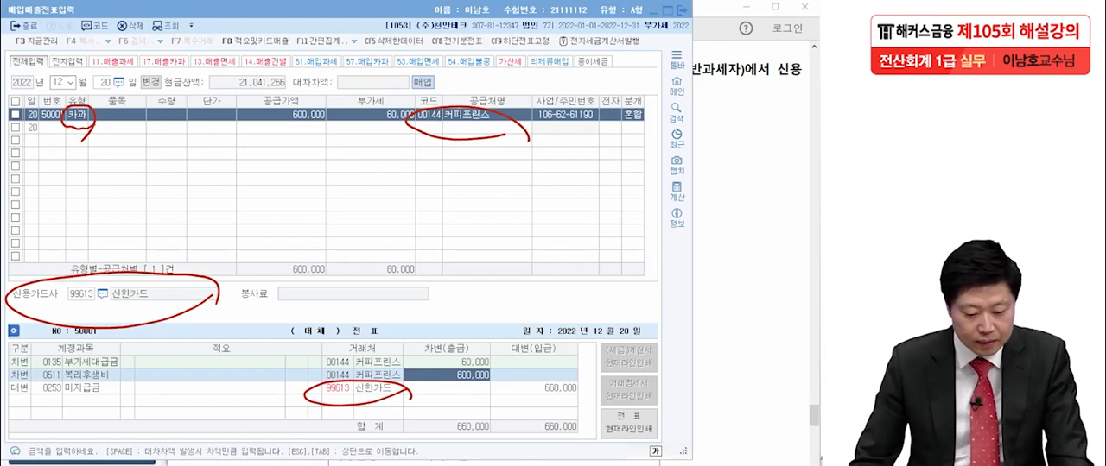
{"action": "key", "text": "Escape"}
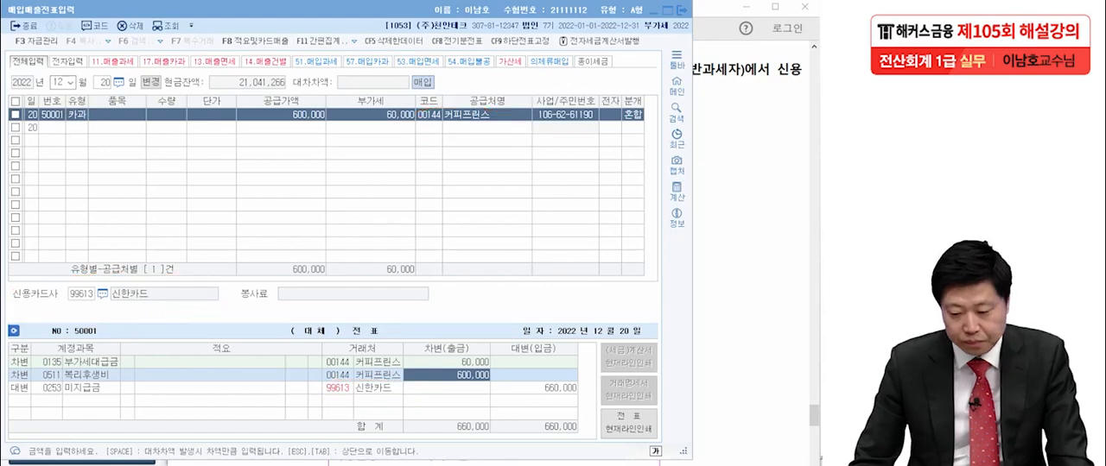
- Switch to the exam PDF in Acrobat Reader and read transaction [6] of 12월 30일
{"action": "left_click", "coordinate": [725, 26]}
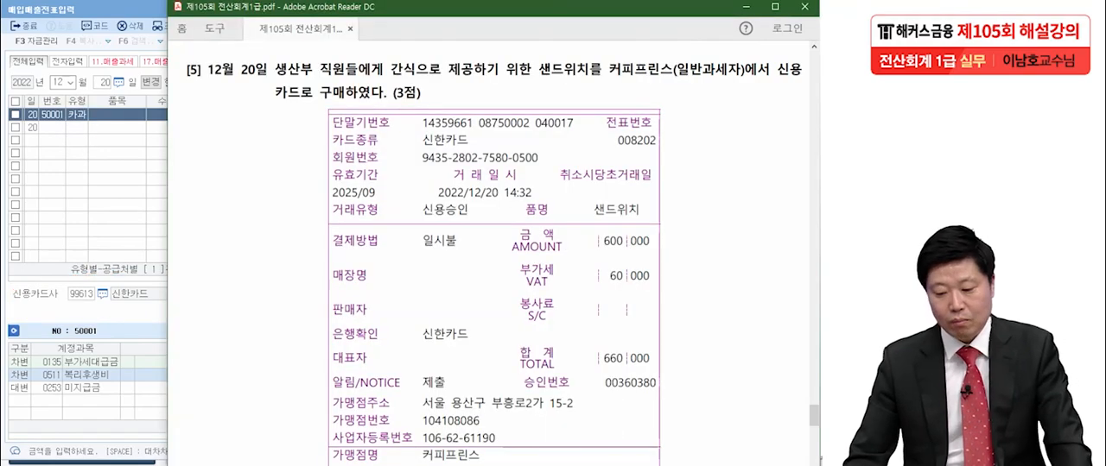
{"action": "scroll", "coordinate": [489, 259], "scroll_direction": "down", "scroll_amount": 15}
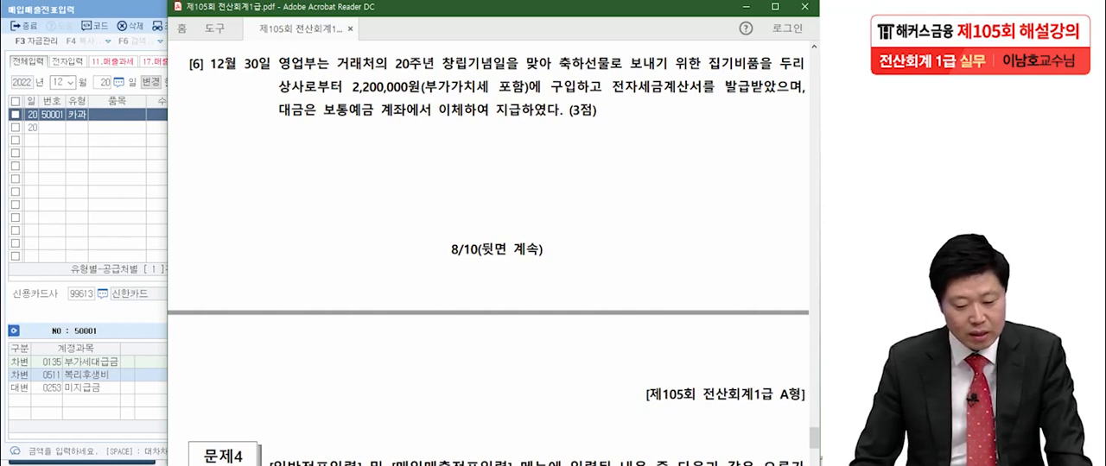
{"action": "key", "text": "alt+Tab"}
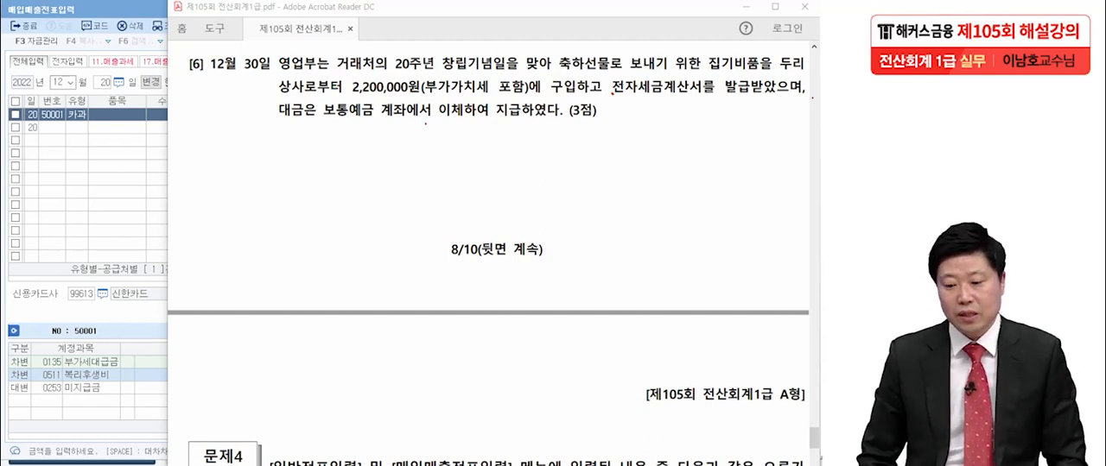
- Underline 축하선물로, (부가가치세 포함), 전자세금계산서 and 보통예금, write a circled 54 beneath the transaction, and clear all the ink
{"action": "left_click_drag", "start_coordinate": [558, 75], "coordinate": [620, 79]}
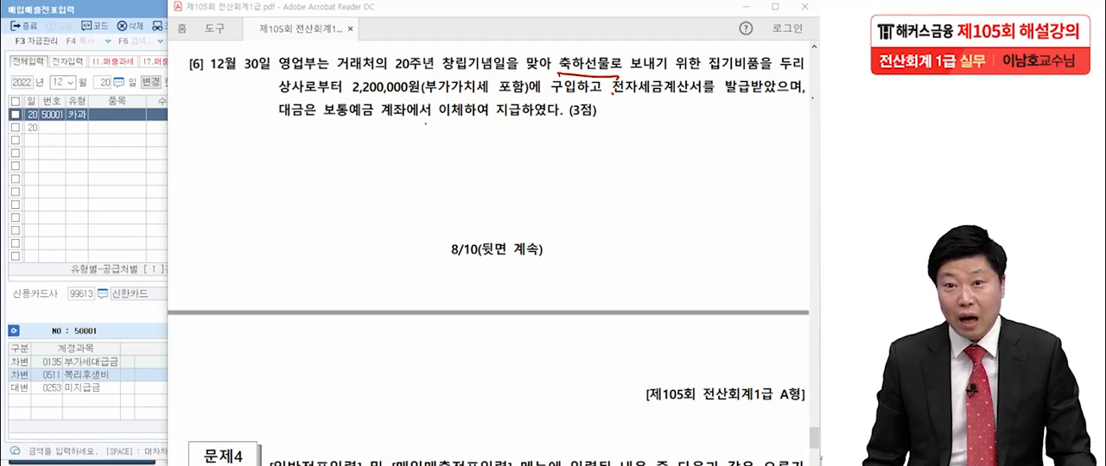
{"action": "left_click_drag", "start_coordinate": [421, 96], "coordinate": [524, 101]}
{"action": "left_click_drag", "start_coordinate": [606, 100], "coordinate": [713, 102]}
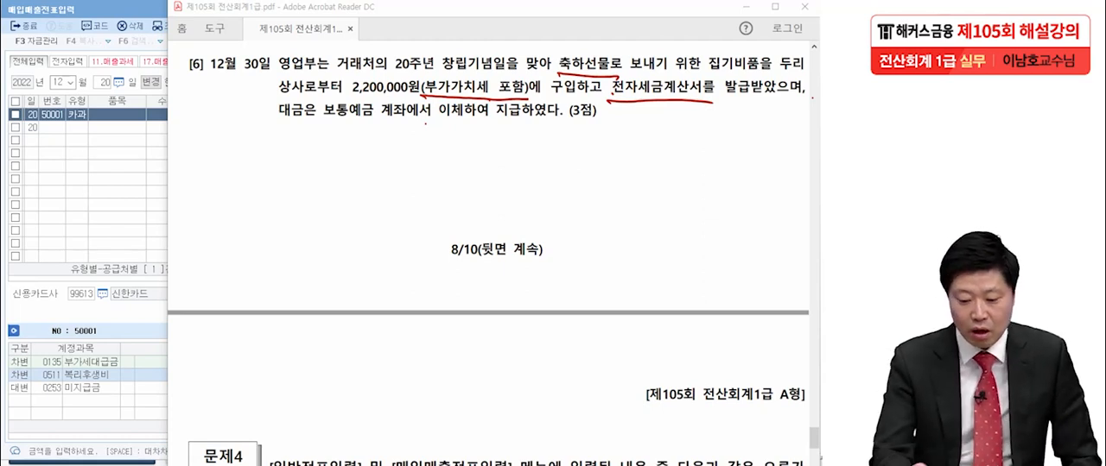
{"action": "left_click_drag", "start_coordinate": [218, 164], "coordinate": [215, 203]}
{"action": "left_click_drag", "start_coordinate": [217, 175], "coordinate": [290, 189]}
{"action": "mouse_move", "coordinate": [271, 174]}
{"action": "left_mouse_down"}
{"action": "mouse_move", "coordinate": [272, 201]}
{"action": "mouse_move", "coordinate": [284, 206]}
{"action": "left_mouse_up"}
{"action": "mouse_move", "coordinate": [300, 213]}
{"action": "left_mouse_down"}
{"action": "mouse_move", "coordinate": [272, 140]}
{"action": "mouse_move", "coordinate": [296, 225]}
{"action": "left_mouse_up"}
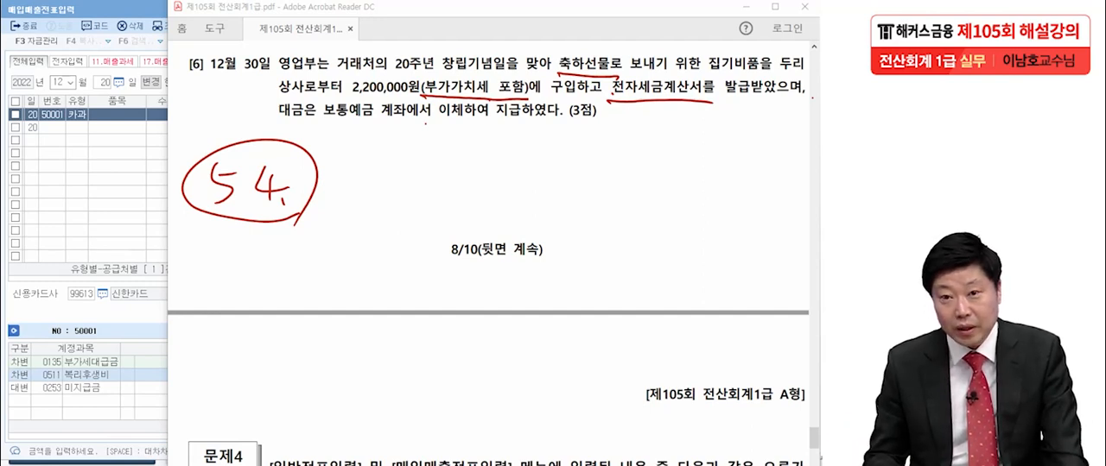
{"action": "left_click_drag", "start_coordinate": [322, 123], "coordinate": [378, 123]}
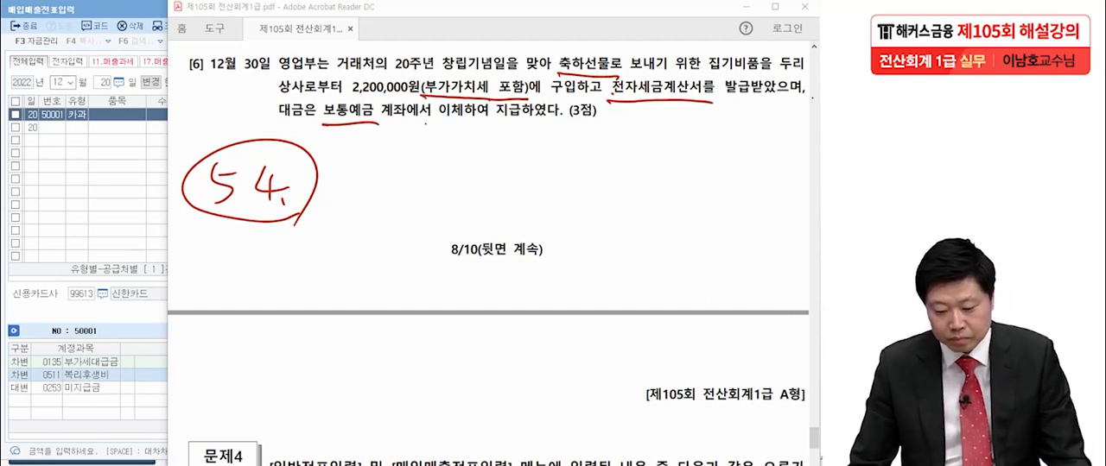
{"action": "key", "text": "Escape"}
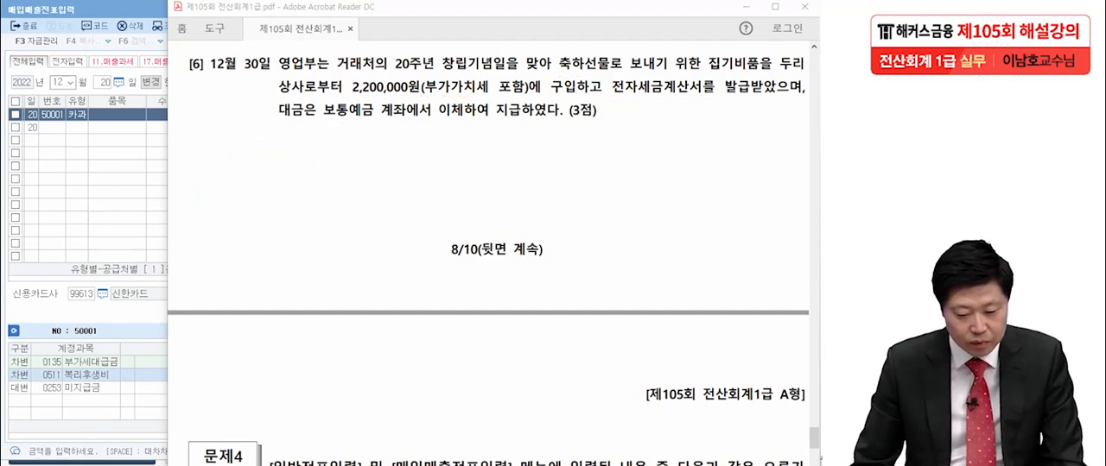
- Return to KcLep, set the voucher date to 12월 30일 and set the new line's 유형 to 54.불공
{"action": "left_click", "coordinate": [103, 82]}
{"action": "type", "text": "30"}
{"action": "key", "text": "Return"}
{"action": "type", "text": "54"}
{"action": "key", "text": "Return"}
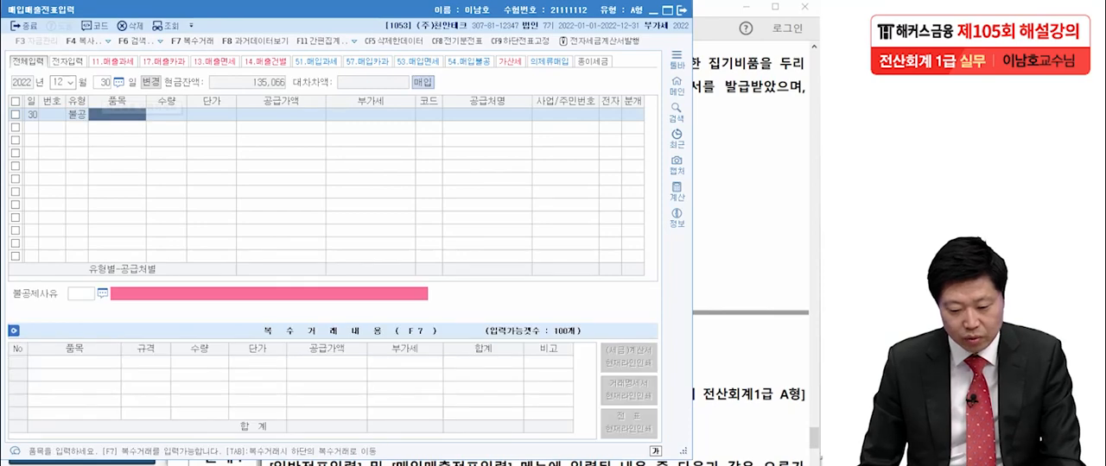
- Check the amount in the exam PDF and enter 2,000,000 as the 12월 30일 line's 공급가액, accepting its 부가세
{"action": "key", "text": "Return"}
{"action": "key", "text": "alt+Tab"}
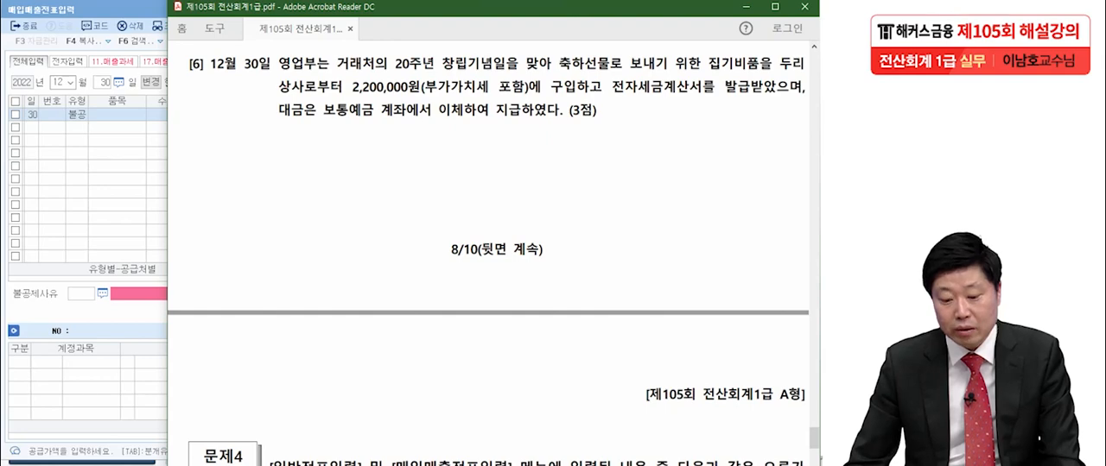
{"action": "key", "text": "alt+Tab"}
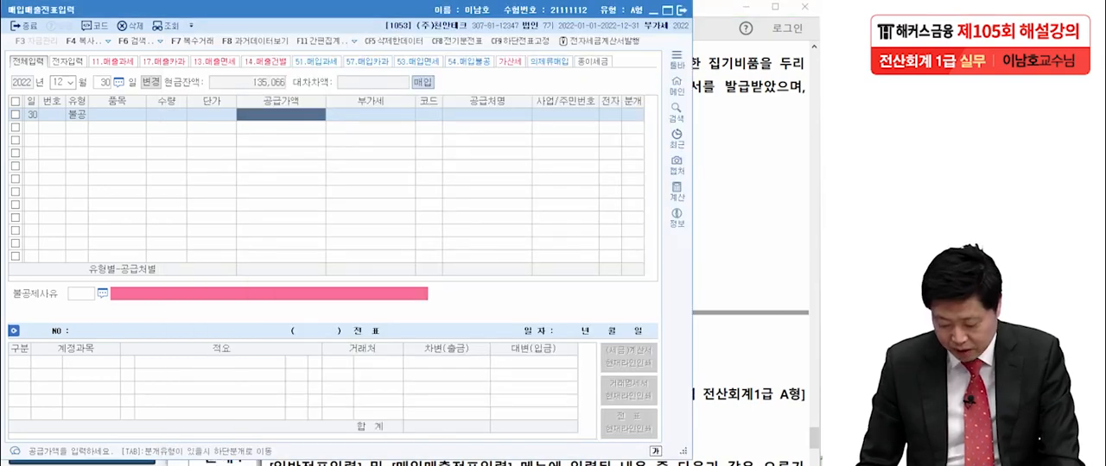
{"action": "type", "text": "2000000"}
{"action": "key", "text": "Return"}
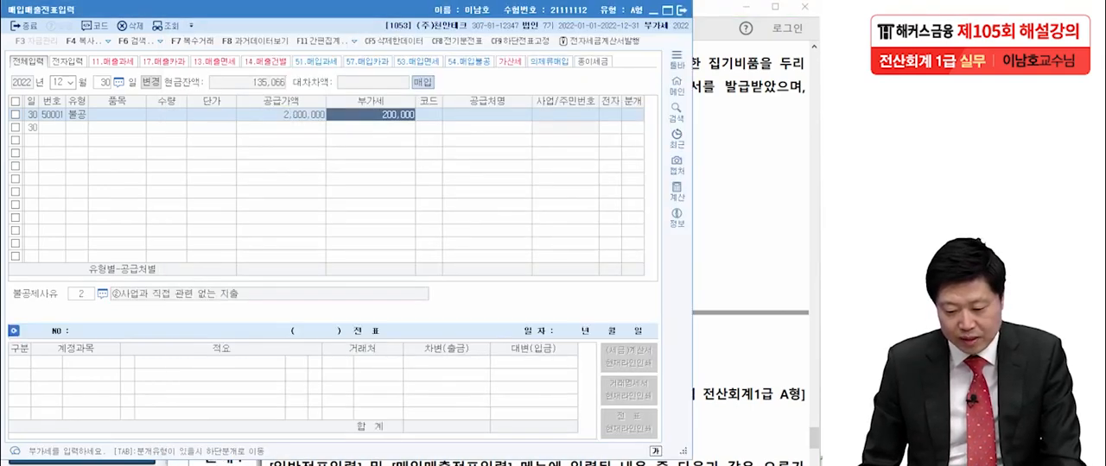
{"action": "key", "text": "Return"}
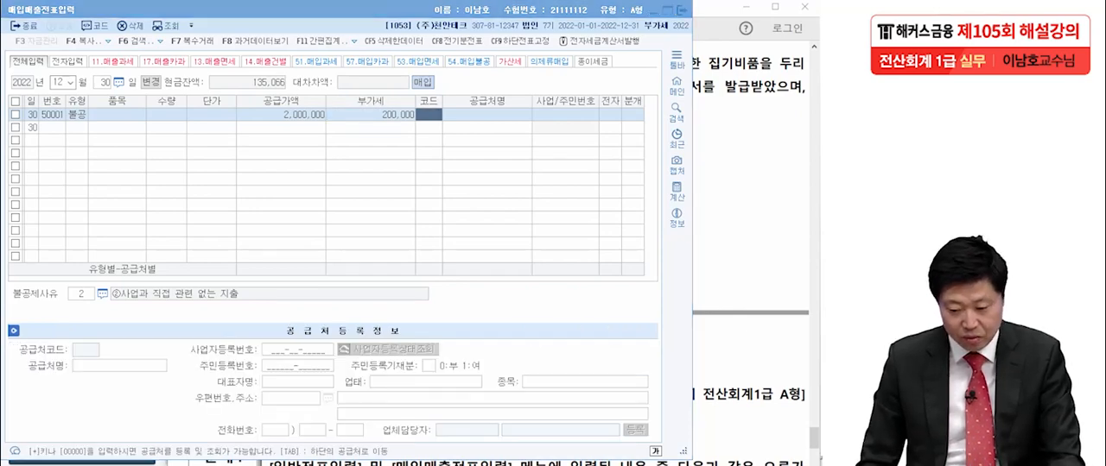
- Check the supplier in the exam PDF, set 두리상사 as the 12월 30일 line's 공급처, and mark 전자 as 여
{"action": "key", "text": "F2"}
{"action": "key", "text": "alt+Tab"}
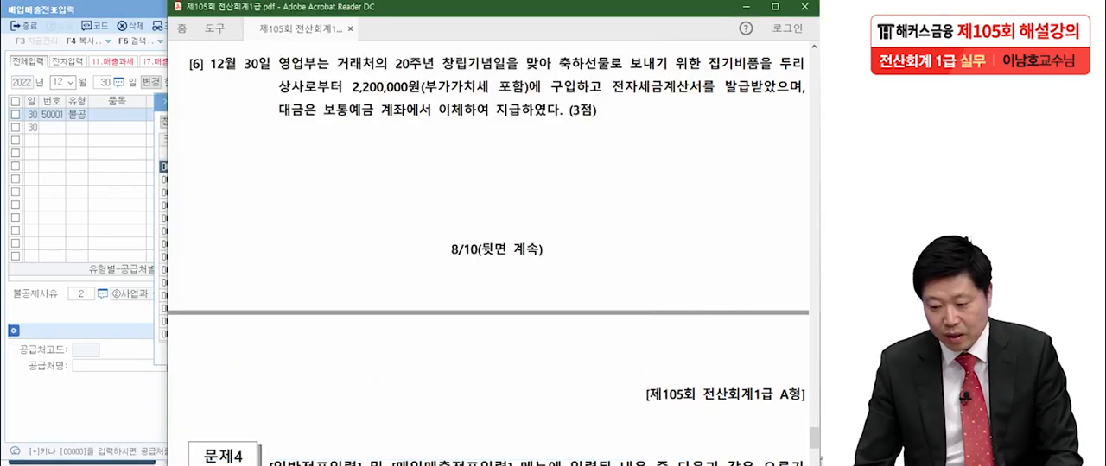
{"action": "key", "text": "alt+Tab"}
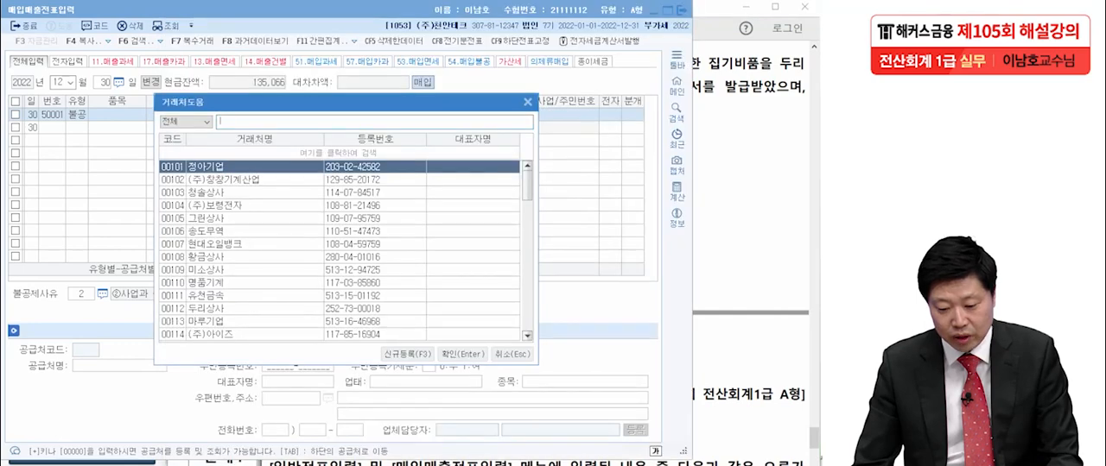
{"action": "type", "text": "두ㄹ"}
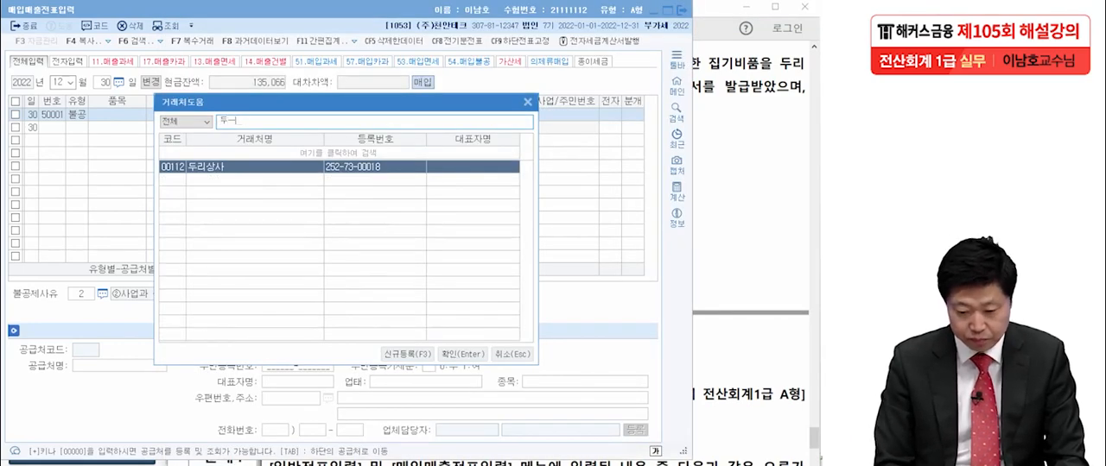
{"action": "key", "text": "Return"}
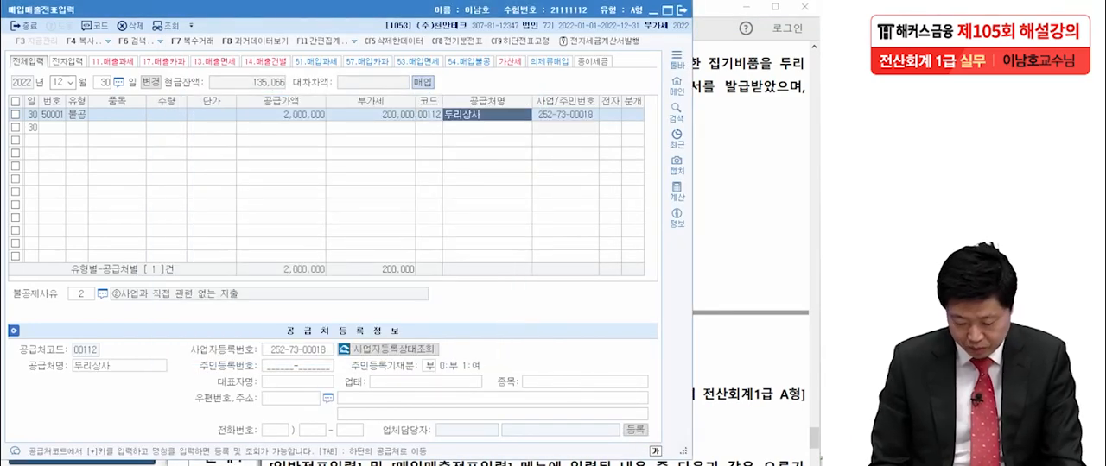
{"action": "key", "text": "Return"}
{"action": "type", "text": "1"}
{"action": "key", "text": "Return"}
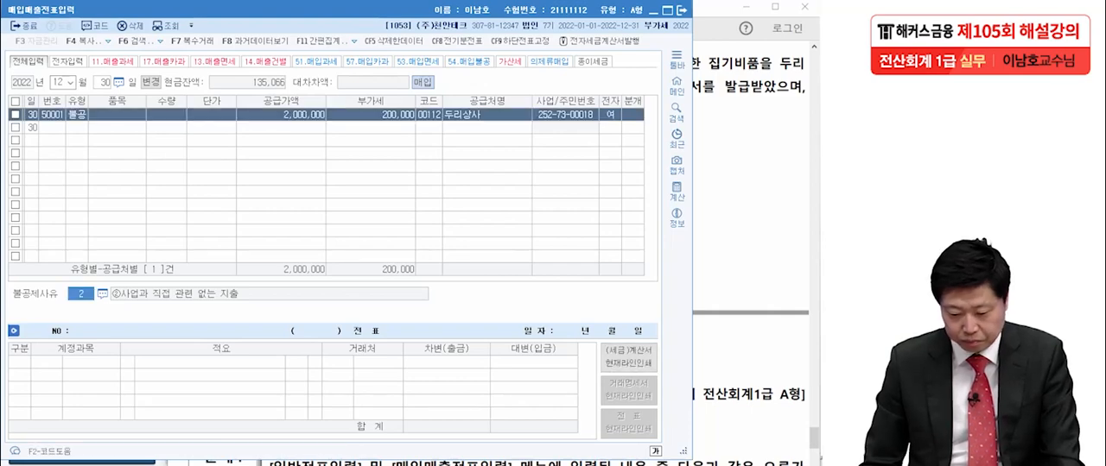
- Choose ④접대비 및 이와 유사한 비용 관련 as the 12월 30일 line's 불공제사유
{"action": "key", "text": "F2"}
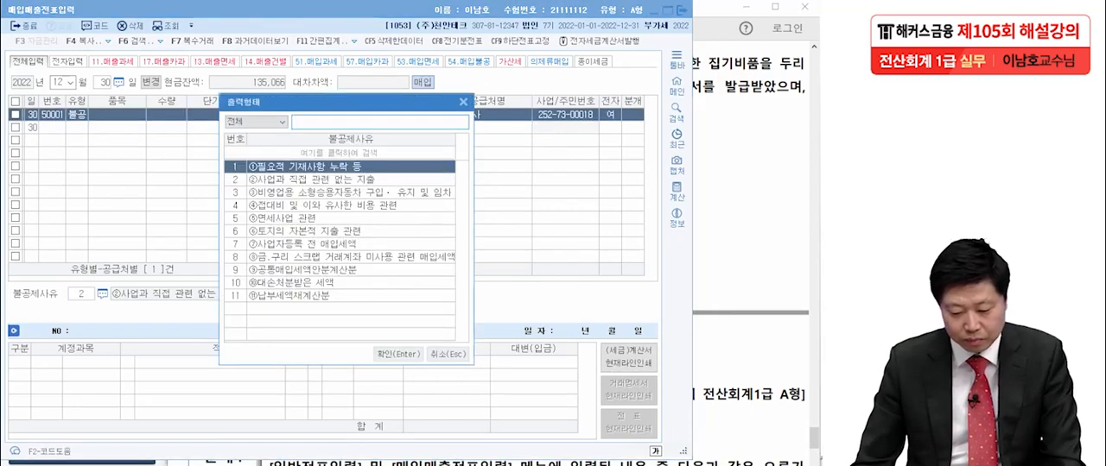
{"action": "key", "text": "Down"}
{"action": "key", "text": "Down"}
{"action": "key", "text": "Down"}
{"action": "key", "text": "Return"}
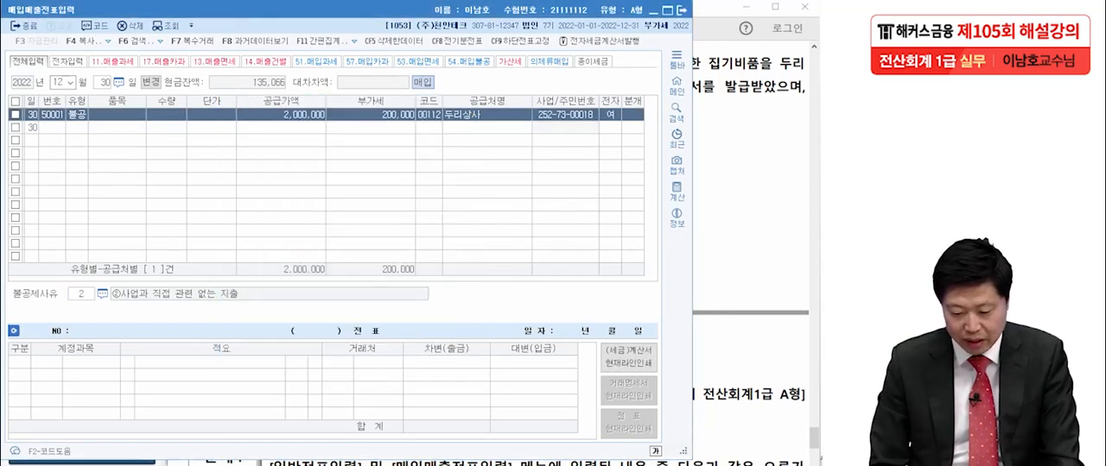
- Set the 12월 30일 line's 분개 to 혼합 and change the debit account to 0813 접대비 (판매관리비)
{"action": "type", "text": "3"}
{"action": "key", "text": "Return"}
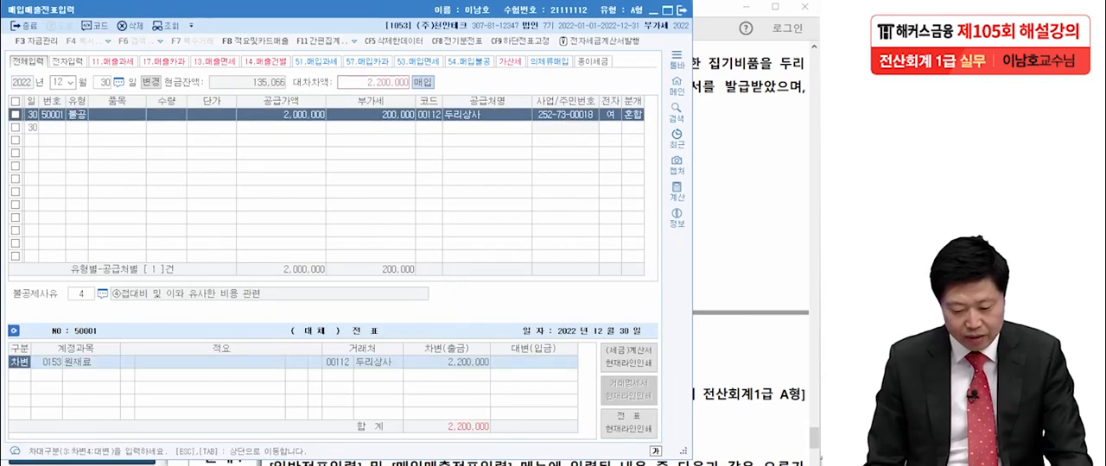
{"action": "key", "text": "F2"}
{"action": "type", "text": "접대"}
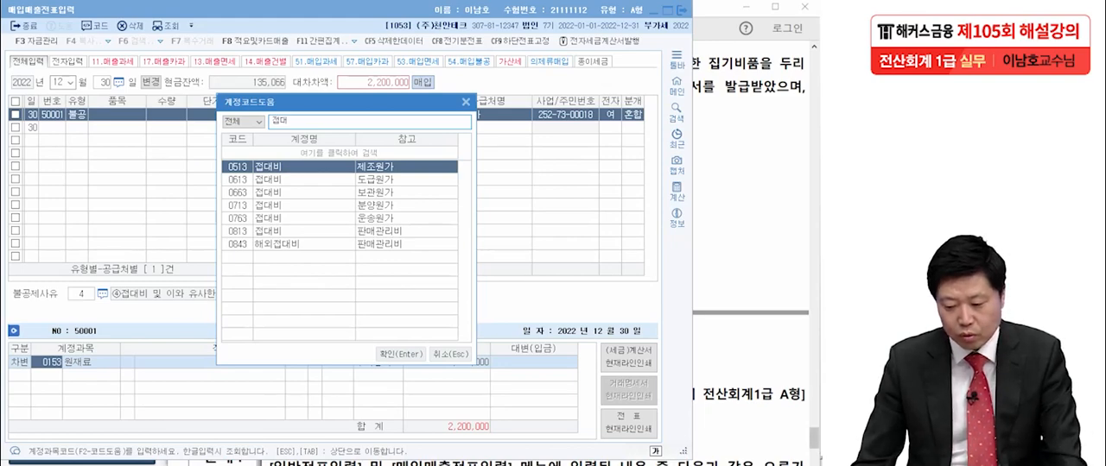
{"action": "left_click", "coordinate": [813, 439]}
{"action": "key", "text": "alt+Tab"}
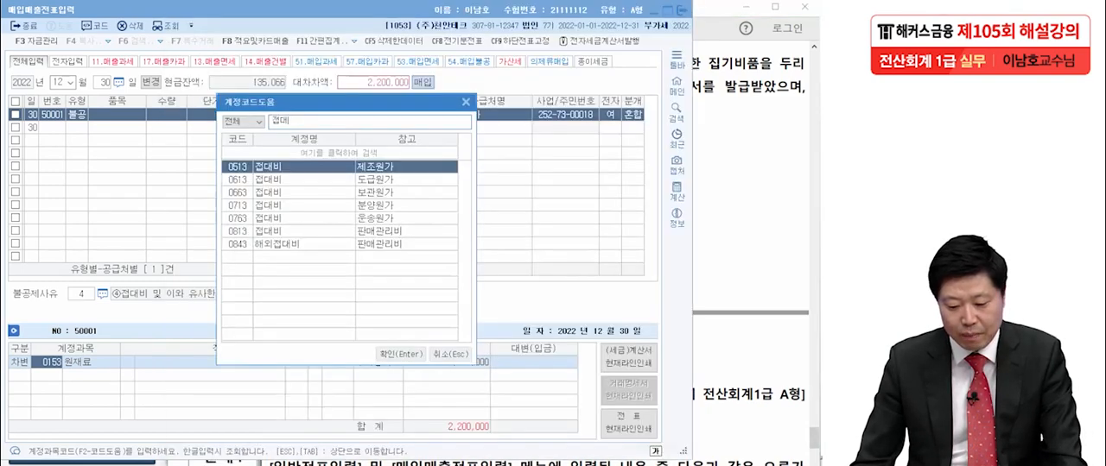
{"action": "key", "text": "Down"}
{"action": "key", "text": "Down"}
{"action": "key", "text": "Down"}
{"action": "key", "text": "Down"}
{"action": "key", "text": "Down"}
{"action": "key", "text": "Return"}
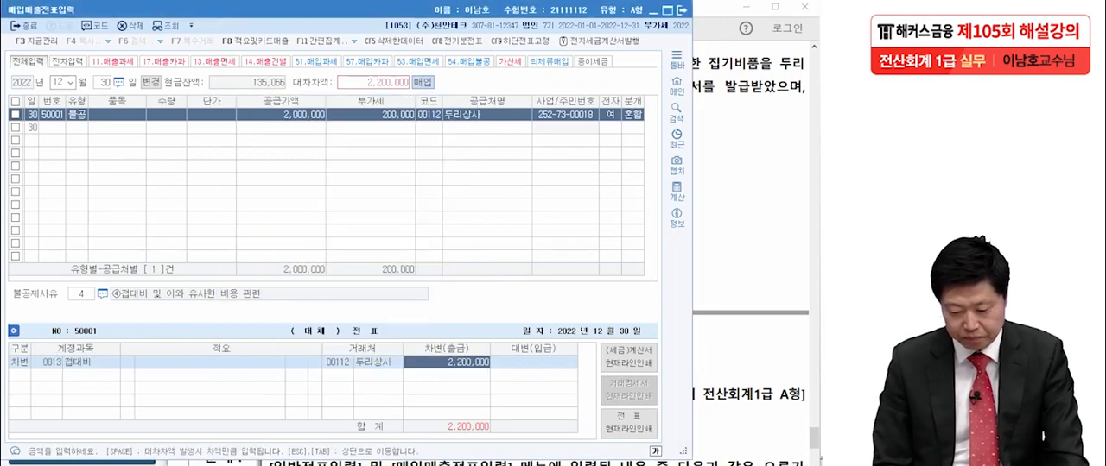
- Add a credit line for 0103 보통예금 with 2,200,000 to the 12월 30일 journal entry
{"action": "key", "text": "Return"}
{"action": "key", "text": "4"}
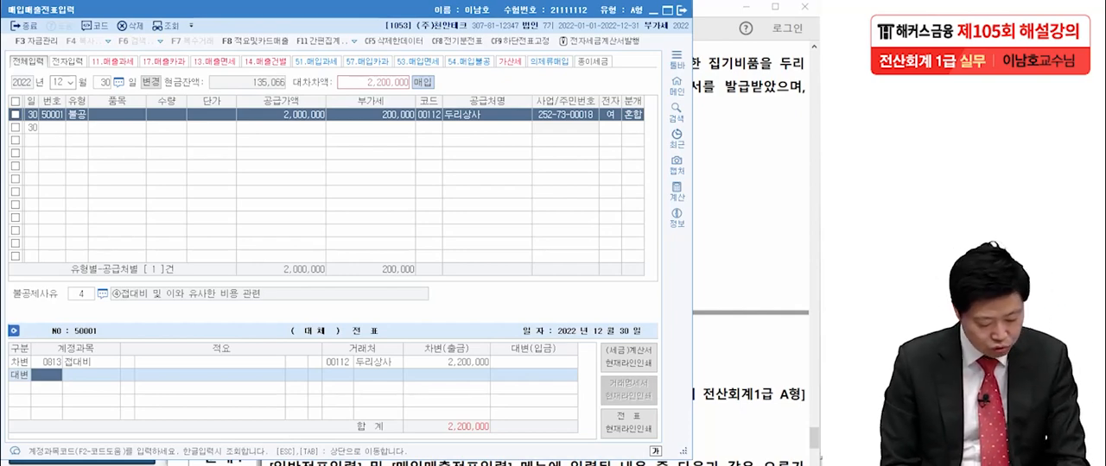
{"action": "type", "text": "보통"}
{"action": "key", "text": "Return"}
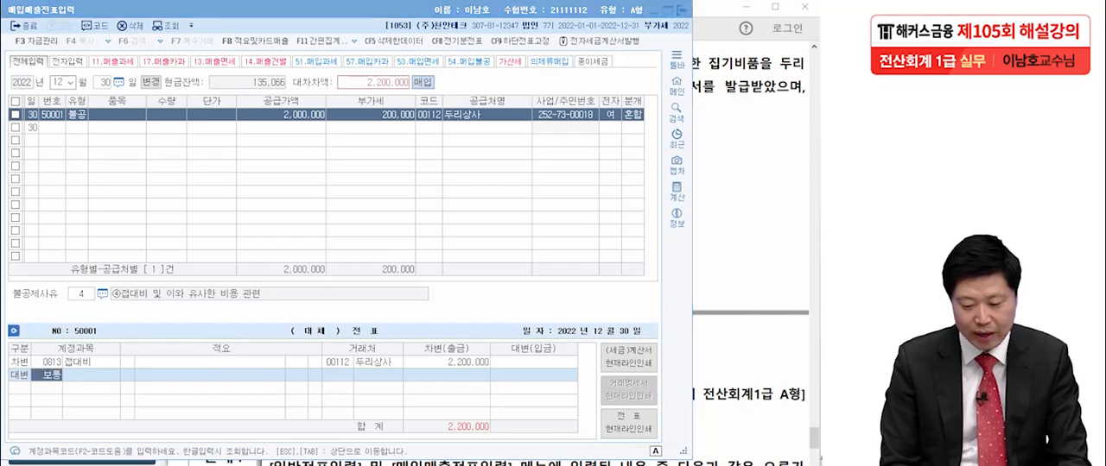
{"action": "key", "text": "Return"}
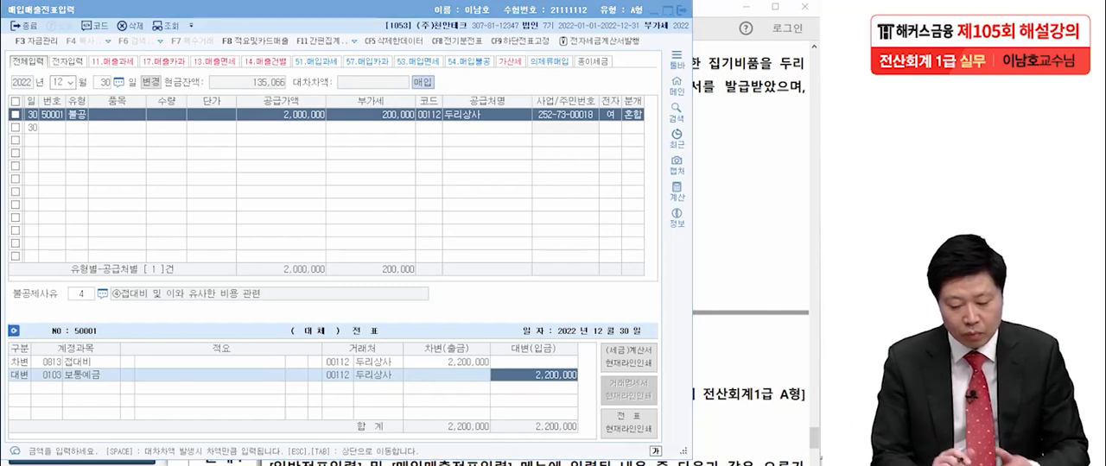
{"action": "mouse_move", "coordinate": [105, 120]}
{"action": "left_mouse_down"}
{"action": "mouse_move", "coordinate": [93, 130]}
{"action": "mouse_move", "coordinate": [56, 125]}
{"action": "mouse_move", "coordinate": [84, 145]}
{"action": "left_mouse_up"}
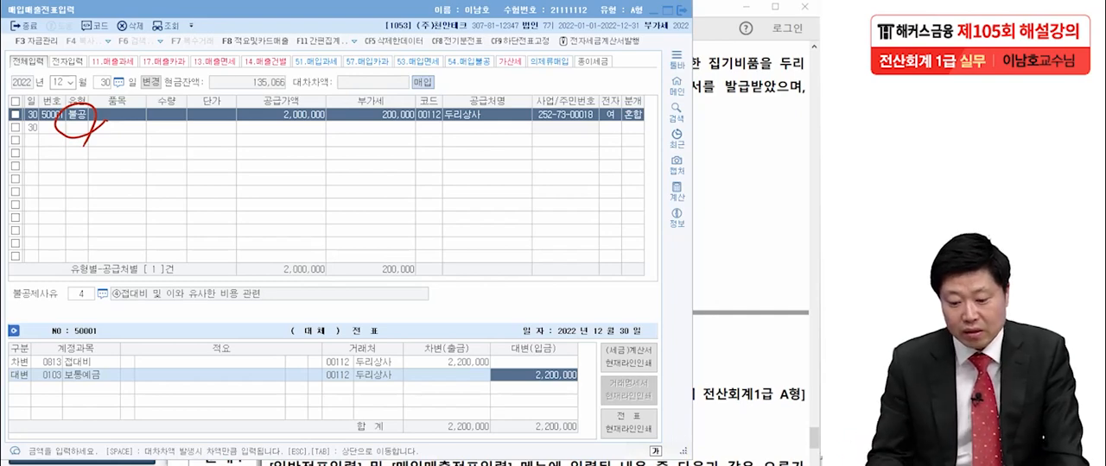
{"action": "mouse_move", "coordinate": [342, 130]}
{"action": "left_mouse_down"}
{"action": "mouse_move", "coordinate": [302, 104]}
{"action": "mouse_move", "coordinate": [342, 128]}
{"action": "left_mouse_up"}
{"action": "mouse_move", "coordinate": [409, 131]}
{"action": "left_mouse_down"}
{"action": "mouse_move", "coordinate": [399, 103]}
{"action": "mouse_move", "coordinate": [422, 127]}
{"action": "left_mouse_up"}
{"action": "mouse_move", "coordinate": [497, 366]}
{"action": "left_mouse_down"}
{"action": "mouse_move", "coordinate": [458, 351]}
{"action": "mouse_move", "coordinate": [499, 377]}
{"action": "left_mouse_up"}
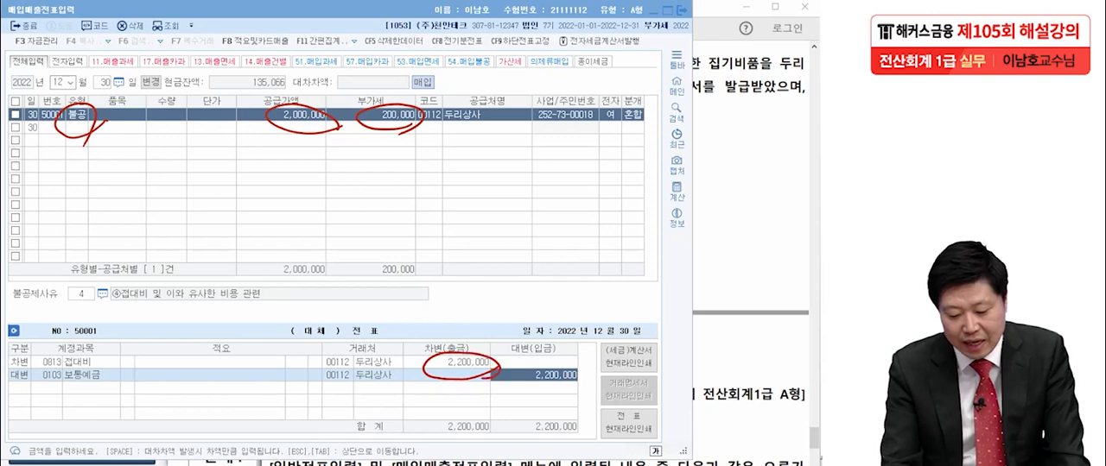
{"action": "left_click_drag", "start_coordinate": [103, 367], "coordinate": [84, 386]}
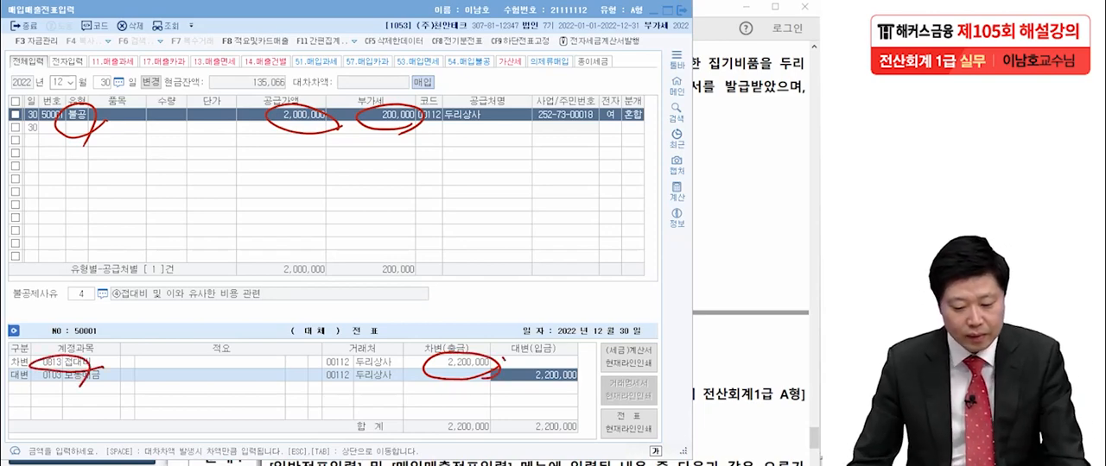
{"action": "key", "text": "Escape"}
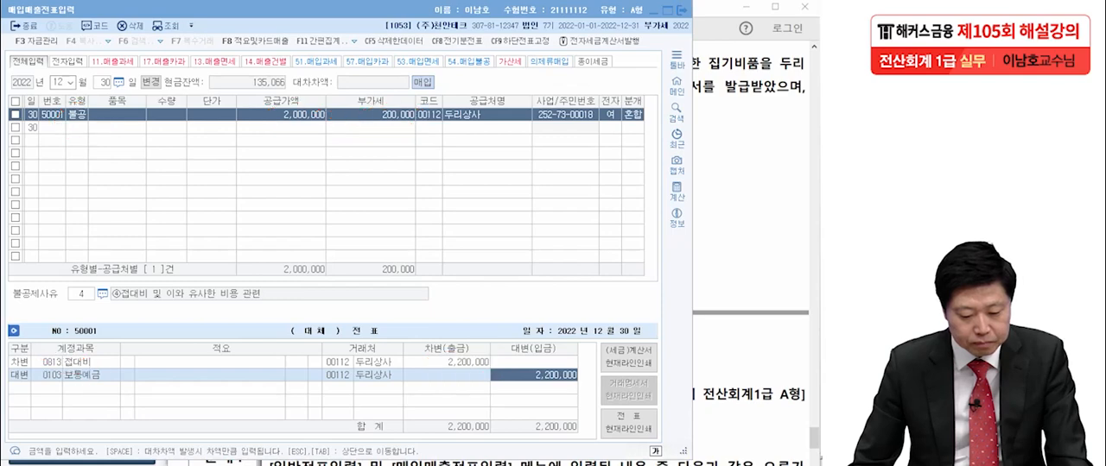
- Recheck transaction [6] in the exam PDF, close 매입매출전표입력, and bring 문제4's transactions into view in the PDF
{"action": "key", "text": "alt+Tab"}
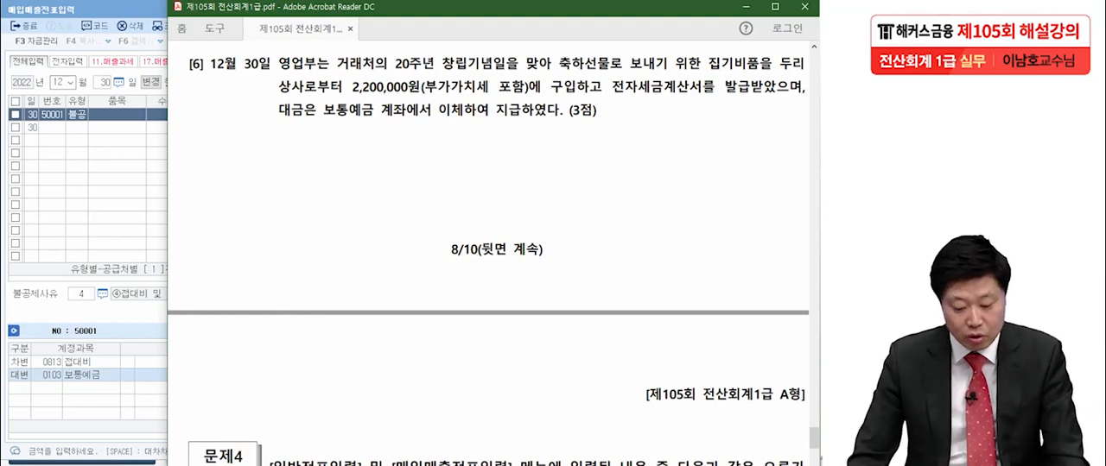
{"action": "key", "text": "alt+Tab"}
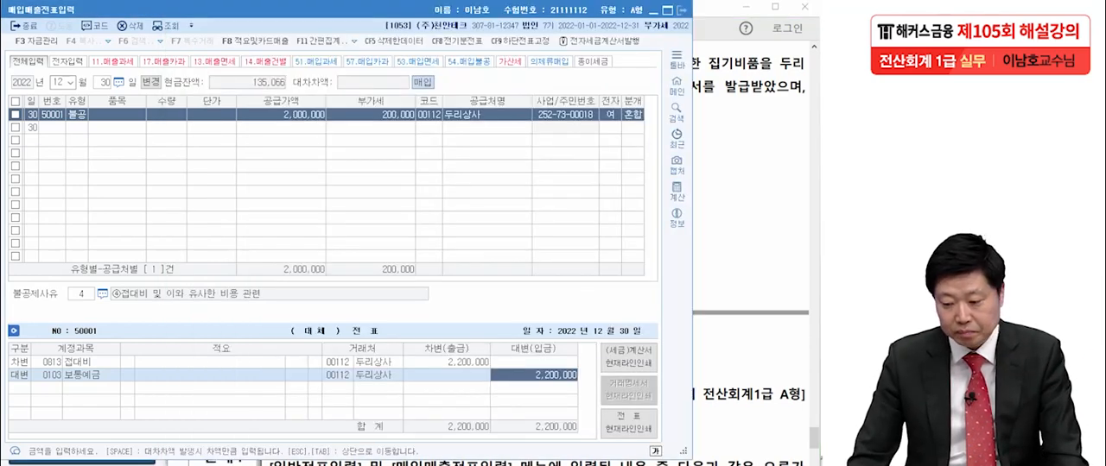
{"action": "left_click", "coordinate": [682, 10]}
{"action": "scroll", "coordinate": [489, 254], "scroll_direction": "down", "scroll_amount": 1}
{"action": "scroll", "coordinate": [488, 254], "scroll_direction": "down", "scroll_amount": 4}
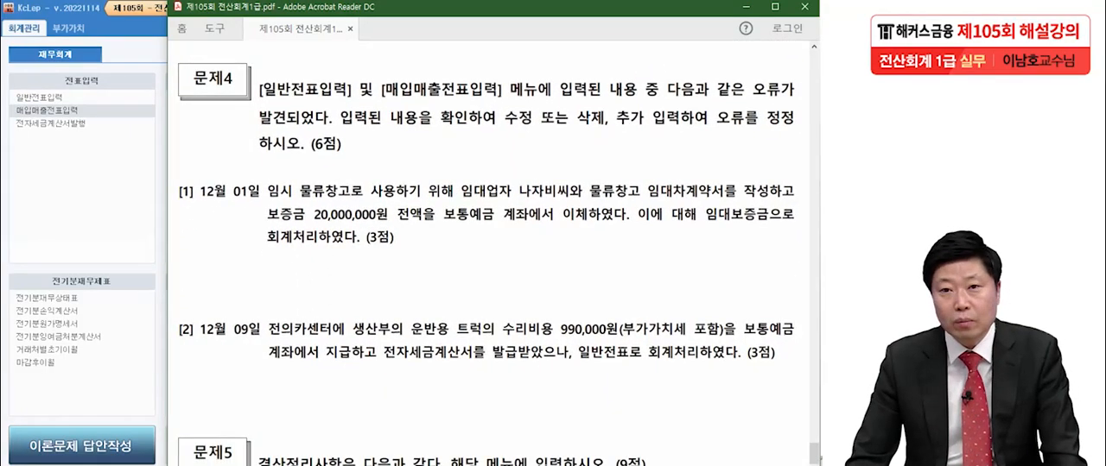
{"action": "scroll", "coordinate": [488, 254], "scroll_direction": "down", "scroll_amount": 2}
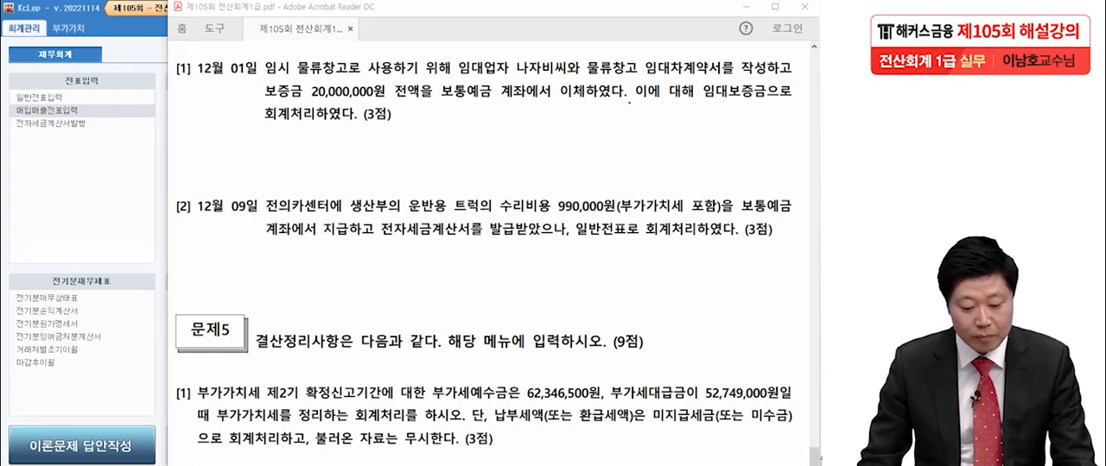
- Open 일반전표입력 in KcLep for 12월 1일 and review the entry's accounts and 거래처 against 문제4 [1] in the exam PDF
{"action": "left_click", "coordinate": [74, 164]}
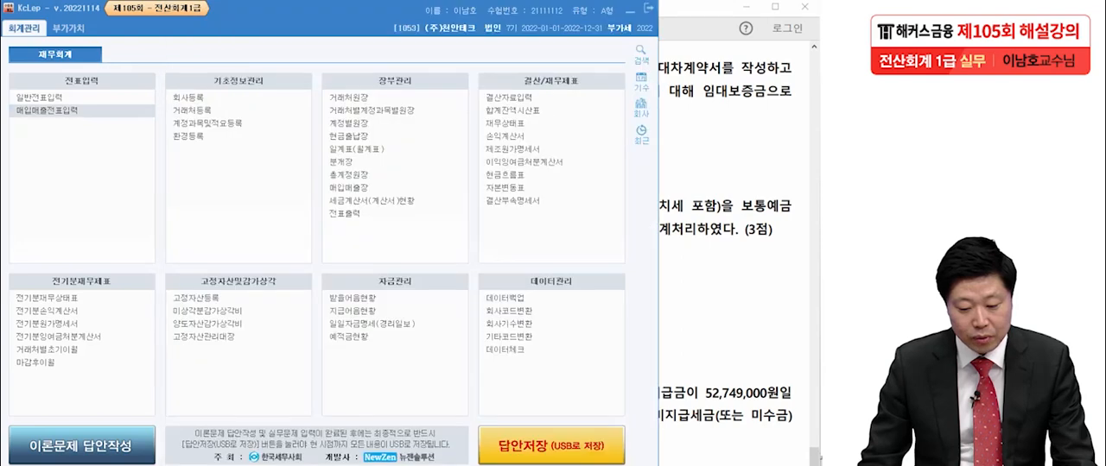
{"action": "left_click", "coordinate": [40, 98]}
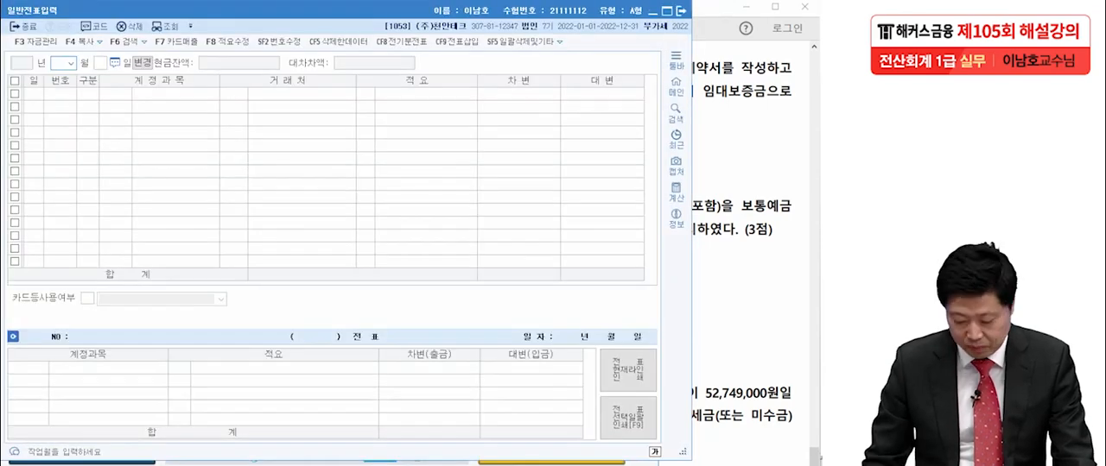
{"action": "type", "text": "1"}
{"action": "key", "text": "Return"}
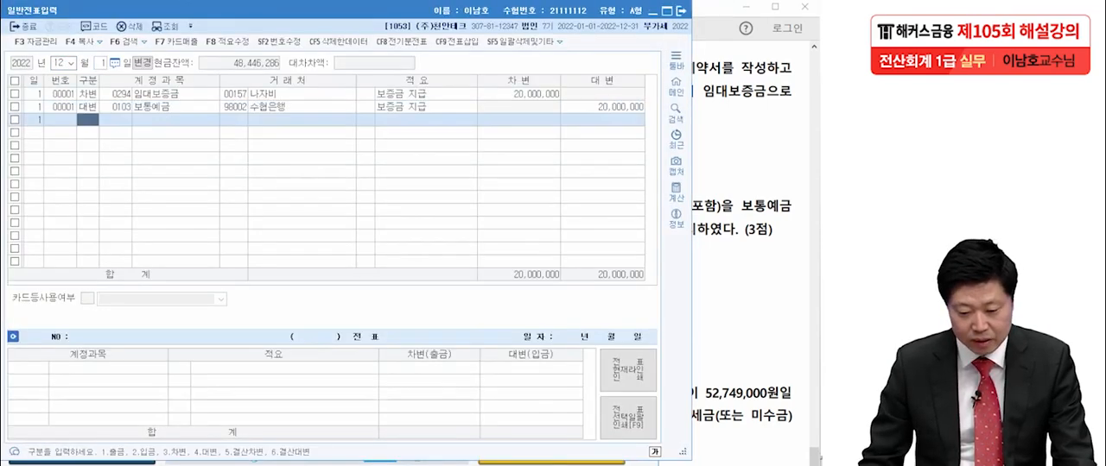
{"action": "left_click", "coordinate": [117, 107]}
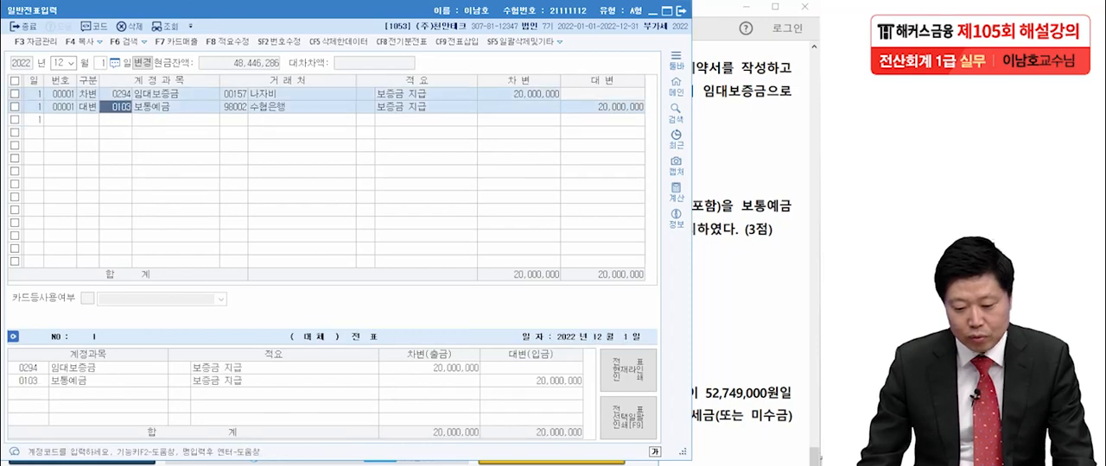
{"action": "left_click", "coordinate": [234, 107]}
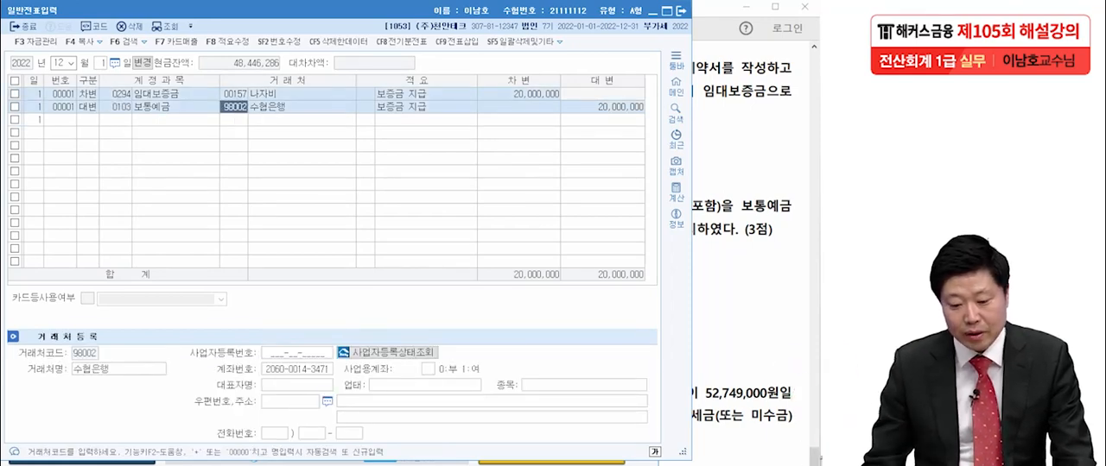
{"action": "left_click", "coordinate": [117, 94]}
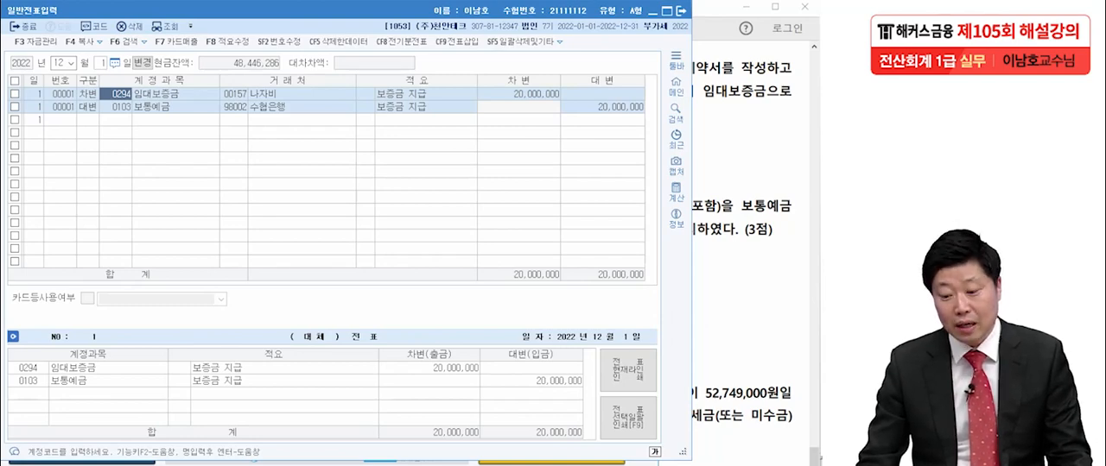
{"action": "key", "text": "alt+Tab"}
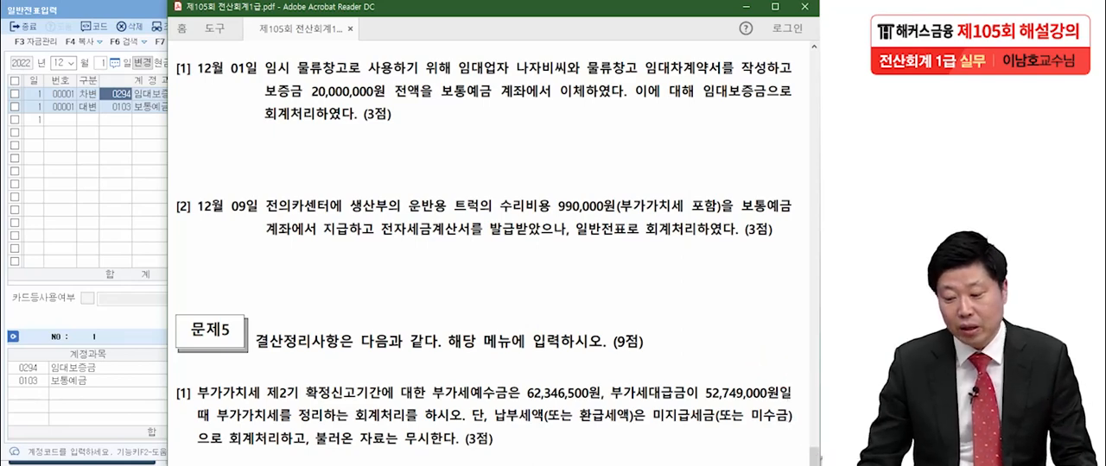
{"action": "key", "text": "alt+Tab"}
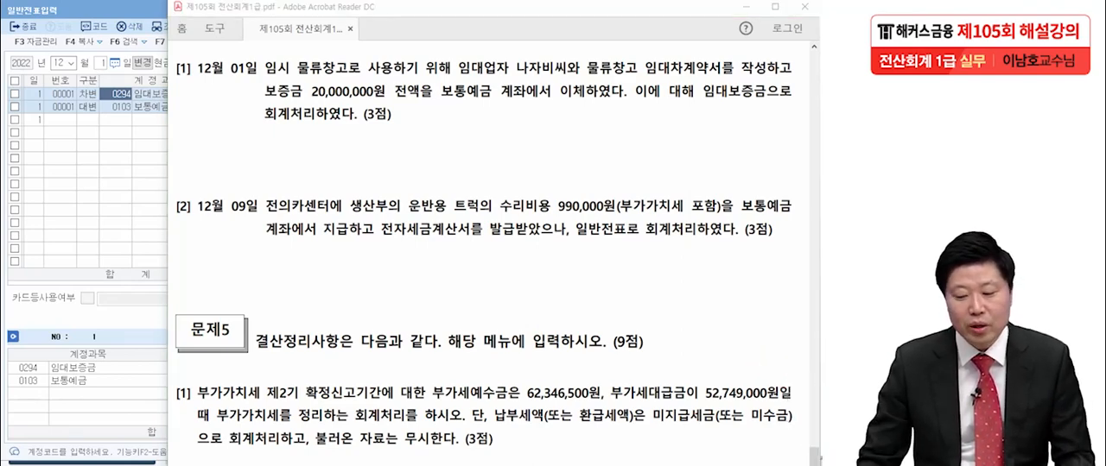
{"action": "left_click_drag", "start_coordinate": [479, 148], "coordinate": [508, 163]}
{"action": "left_click_drag", "start_coordinate": [484, 165], "coordinate": [507, 181]}
{"action": "left_click_drag", "start_coordinate": [521, 136], "coordinate": [510, 176]}
{"action": "left_click_drag", "start_coordinate": [517, 165], "coordinate": [527, 176]}
{"action": "left_click_drag", "start_coordinate": [539, 147], "coordinate": [579, 169]}
{"action": "mouse_move", "coordinate": [579, 132]}
{"action": "left_mouse_down"}
{"action": "mouse_move", "coordinate": [599, 144]}
{"action": "mouse_move", "coordinate": [598, 180]}
{"action": "left_mouse_up"}
{"action": "left_click_drag", "start_coordinate": [615, 134], "coordinate": [633, 150]}
{"action": "mouse_move", "coordinate": [608, 161]}
{"action": "left_mouse_down"}
{"action": "mouse_move", "coordinate": [635, 166]}
{"action": "mouse_move", "coordinate": [631, 176]}
{"action": "left_mouse_up"}
{"action": "mouse_move", "coordinate": [660, 181]}
{"action": "left_mouse_down"}
{"action": "mouse_move", "coordinate": [627, 193]}
{"action": "mouse_move", "coordinate": [450, 129]}
{"action": "mouse_move", "coordinate": [605, 208]}
{"action": "left_mouse_up"}
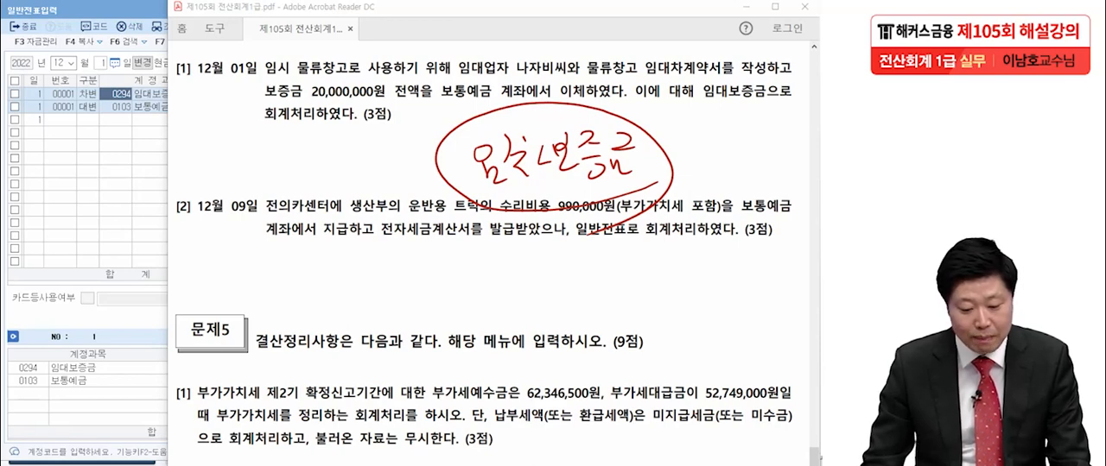
{"action": "key", "text": "Escape"}
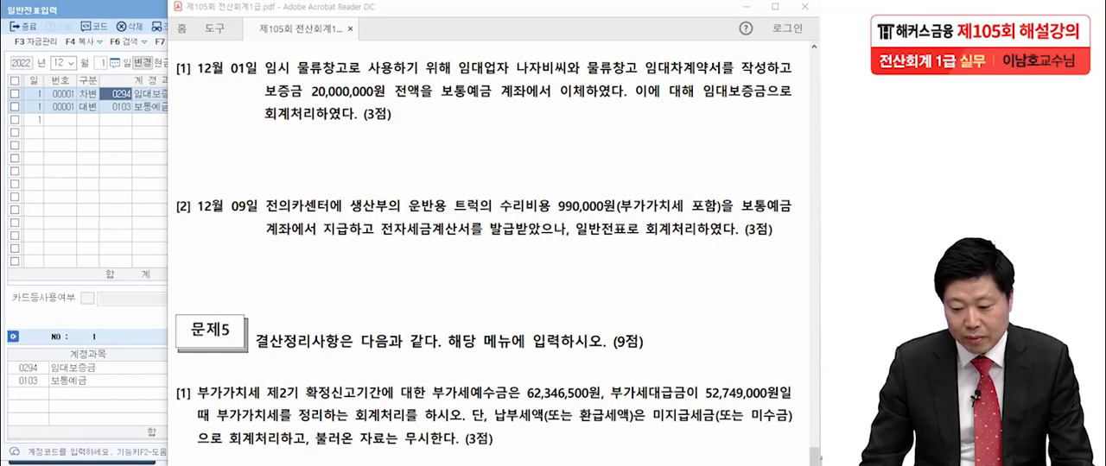
- Return to KcLep and change the 12월 1일 entry's debit account to 0232 임차보증금
{"action": "key", "text": "alt+Tab"}
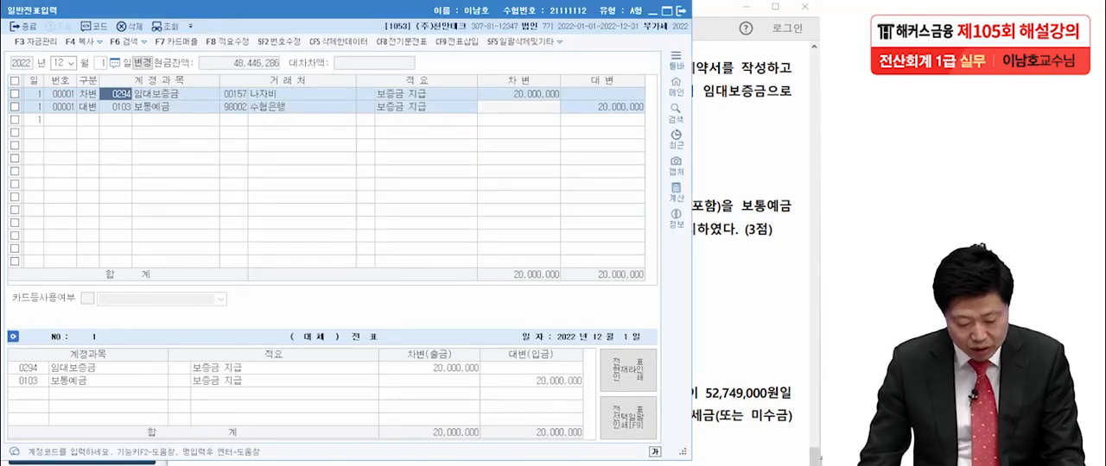
{"action": "key", "text": "F2"}
{"action": "type", "text": "임차"}
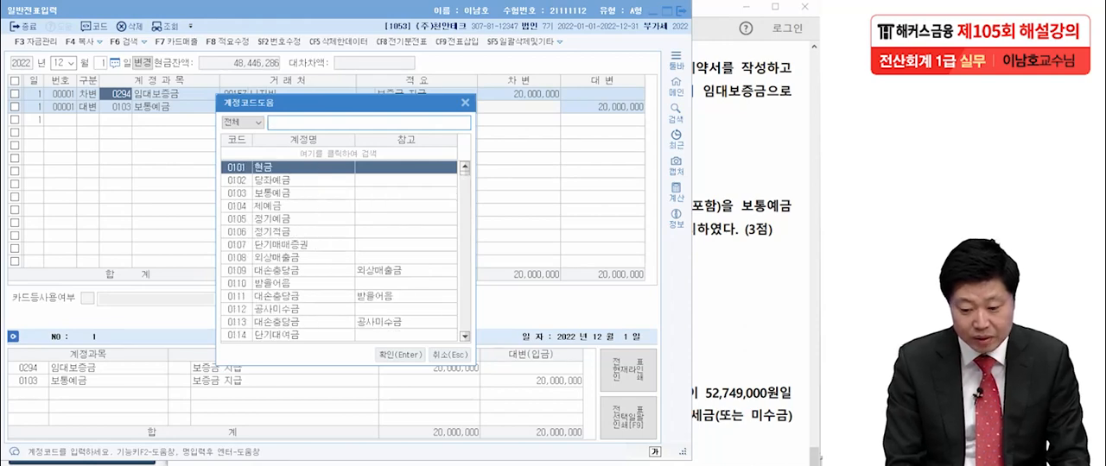
{"action": "type", "text": "보"}
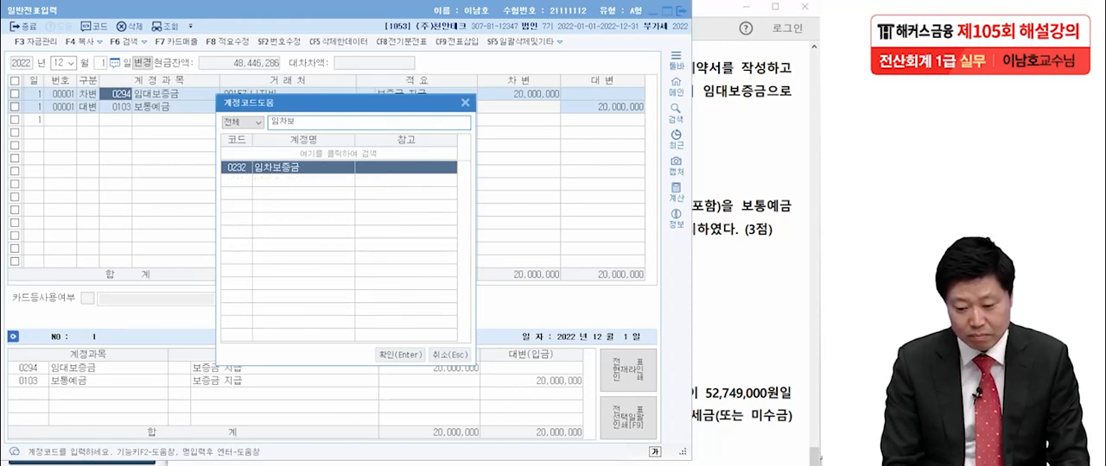
{"action": "key", "text": "Return"}
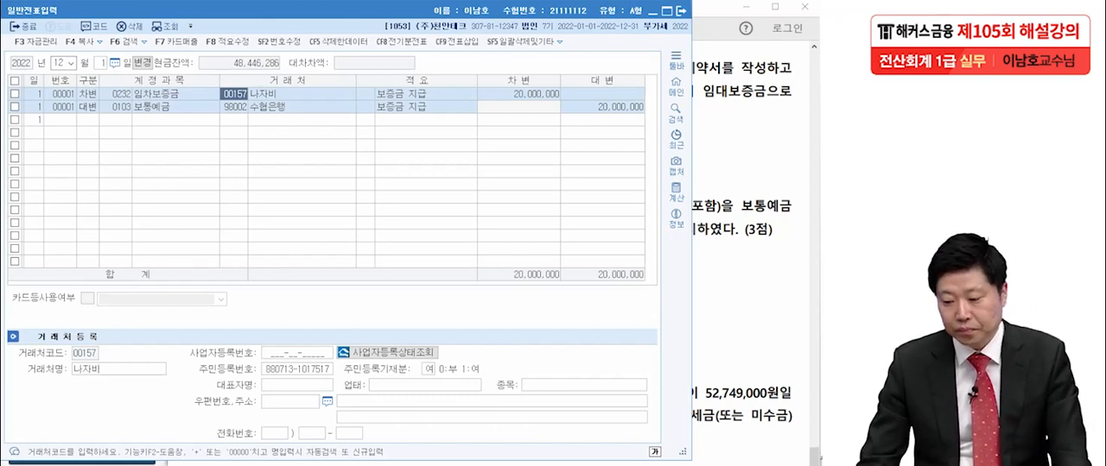
- Switch to the exam PDF and study 문제4's transaction [2] of 12월 09일, a truck repair wrongly recorded as 일반전표
{"action": "key", "text": "alt+Tab"}
{"action": "scroll", "coordinate": [492, 251], "scroll_direction": "down", "scroll_amount": 3}
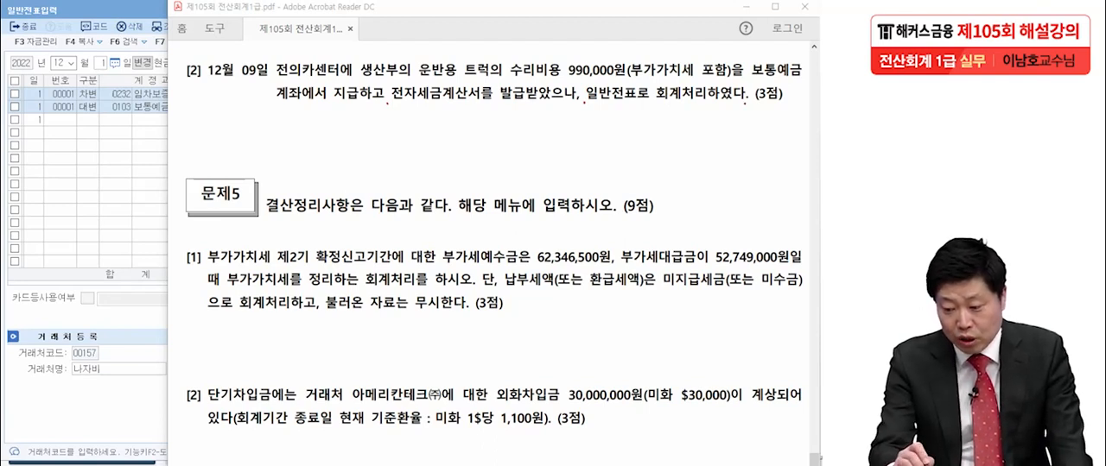
{"action": "left_click_drag", "start_coordinate": [629, 77], "coordinate": [737, 76]}
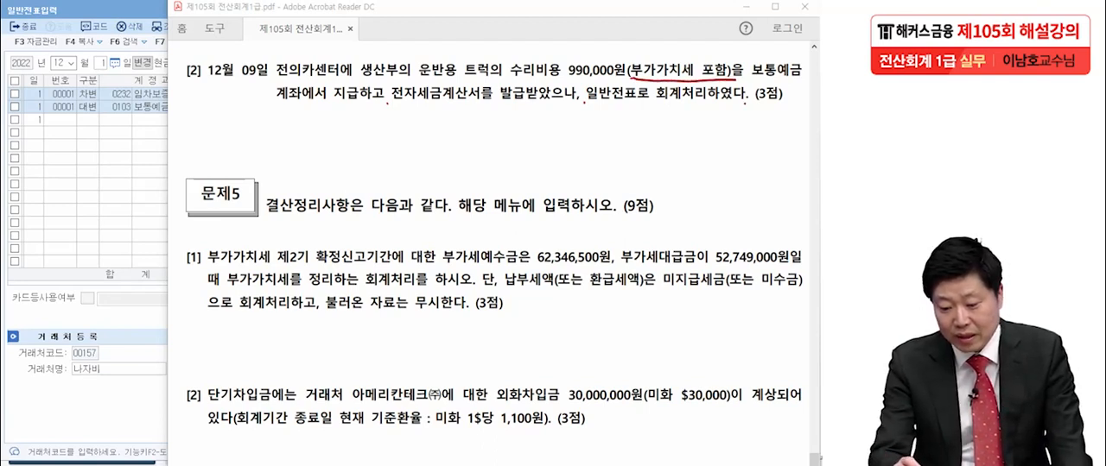
{"action": "left_click_drag", "start_coordinate": [412, 108], "coordinate": [483, 107]}
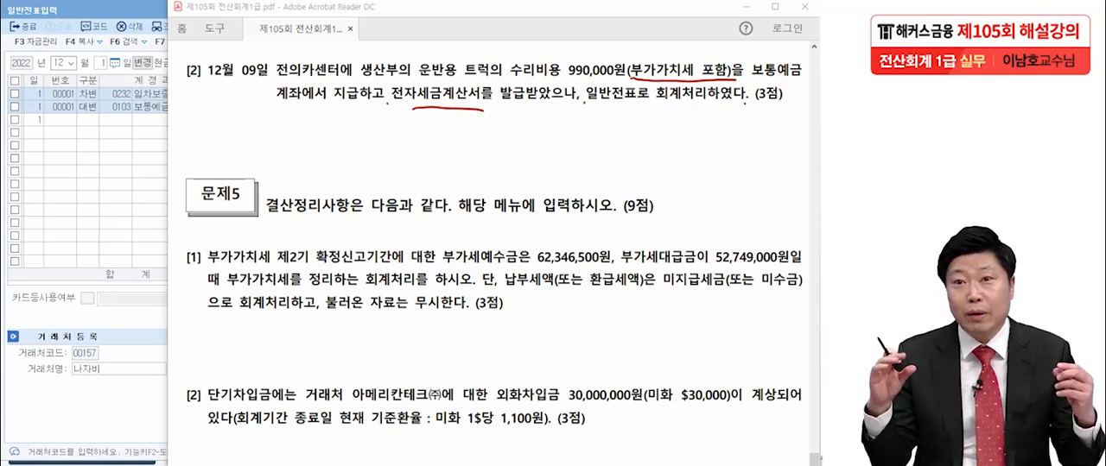
{"action": "mouse_move", "coordinate": [582, 104]}
{"action": "left_mouse_down"}
{"action": "mouse_move", "coordinate": [594, 114]}
{"action": "mouse_move", "coordinate": [642, 106]}
{"action": "left_mouse_up"}
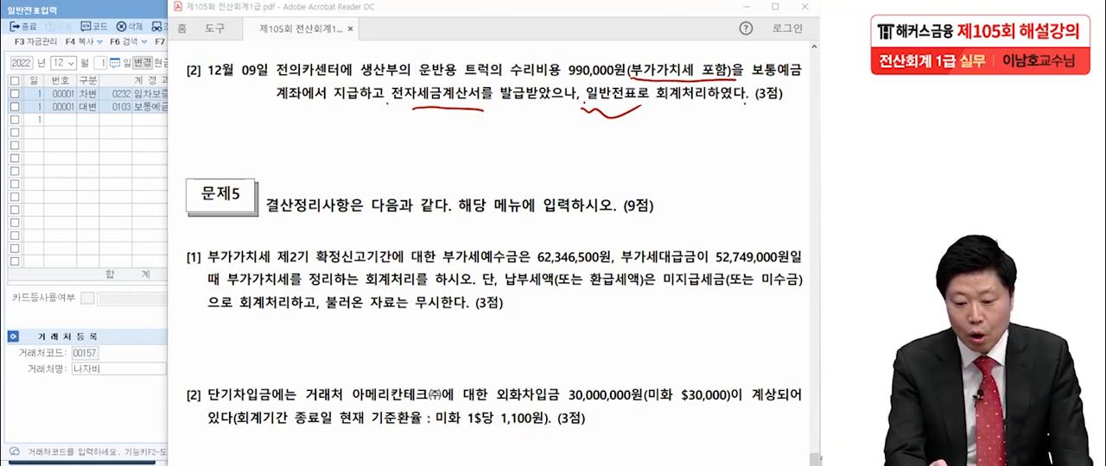
{"action": "left_click_drag", "start_coordinate": [272, 131], "coordinate": [258, 159]}
{"action": "left_click_drag", "start_coordinate": [271, 133], "coordinate": [290, 128]}
{"action": "left_click_drag", "start_coordinate": [295, 132], "coordinate": [286, 161]}
{"action": "mouse_move", "coordinate": [259, 126]}
{"action": "left_mouse_down"}
{"action": "mouse_move", "coordinate": [313, 175]}
{"action": "mouse_move", "coordinate": [252, 128]}
{"action": "left_mouse_up"}
{"action": "left_click", "coordinate": [304, 163]}
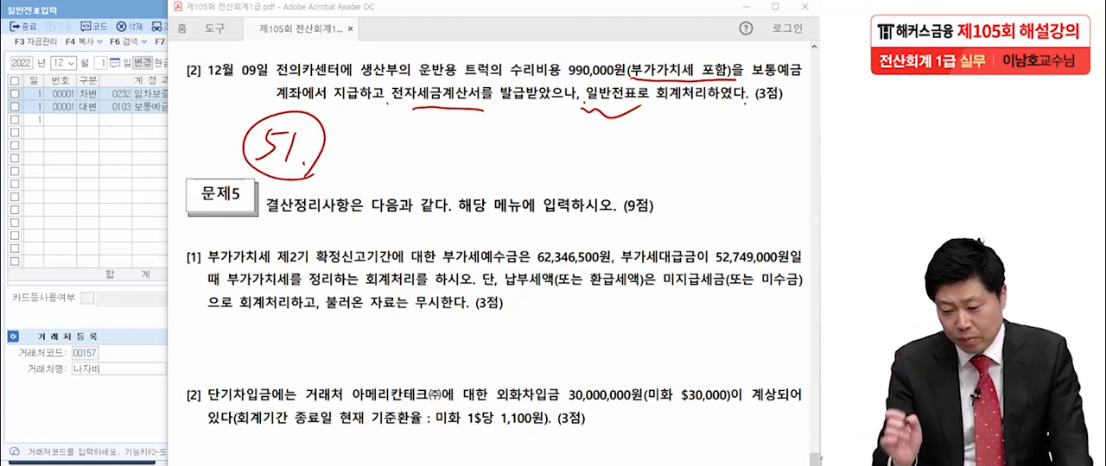
{"action": "left_click_drag", "start_coordinate": [363, 80], "coordinate": [390, 83]}
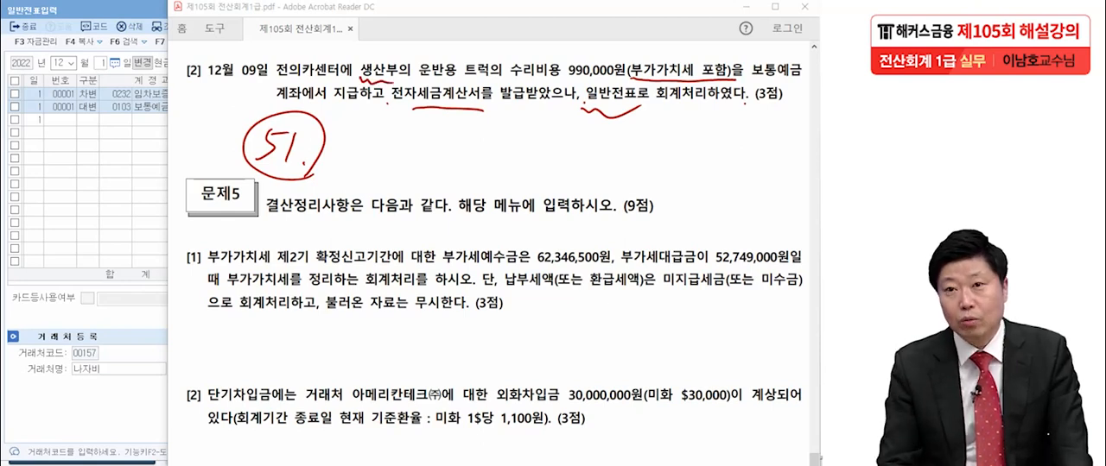
- Mark 보통예금 and the 51 note in the exam PDF, and select the 12월 9일 repair entry in KcLep's 일반전표입력
{"action": "left_click_drag", "start_coordinate": [752, 79], "coordinate": [803, 76]}
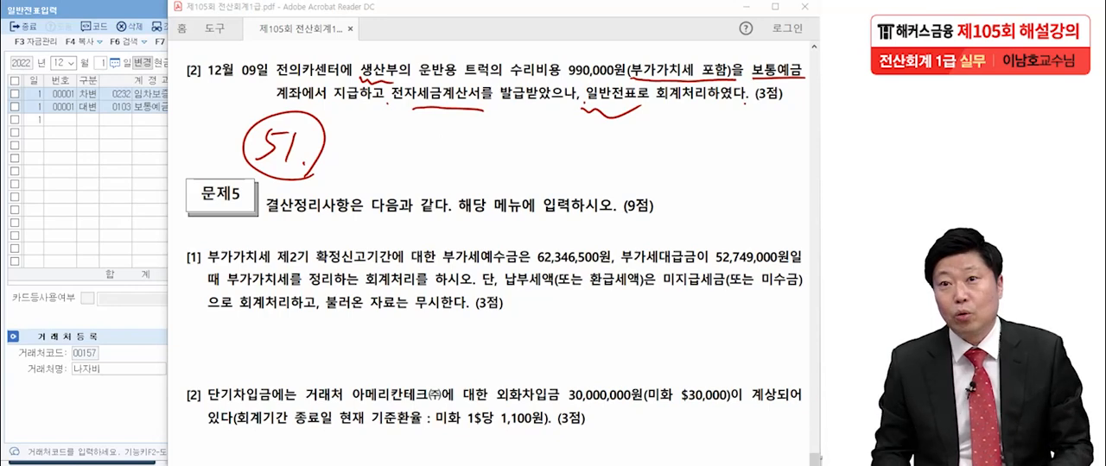
{"action": "mouse_move", "coordinate": [332, 178]}
{"action": "left_mouse_down"}
{"action": "mouse_move", "coordinate": [285, 183]}
{"action": "mouse_move", "coordinate": [345, 122]}
{"action": "mouse_move", "coordinate": [300, 183]}
{"action": "left_mouse_up"}
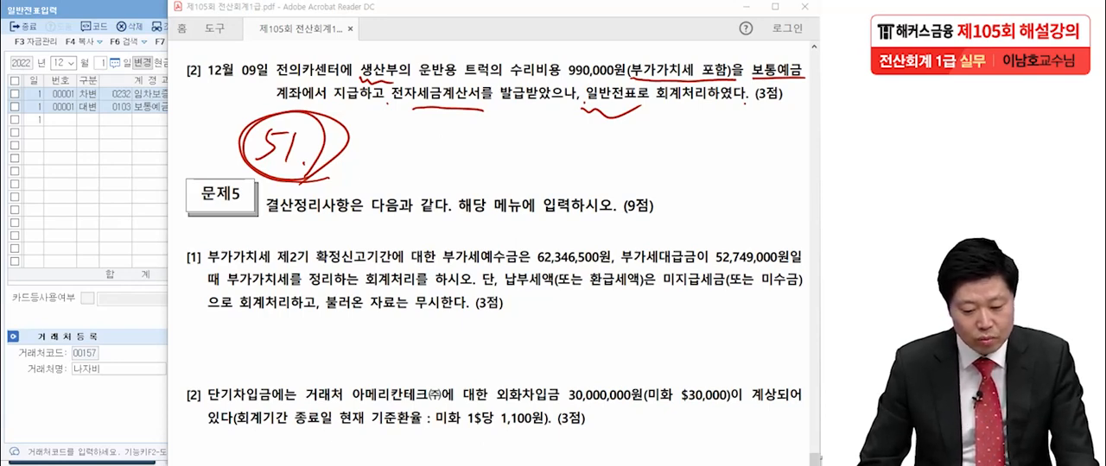
{"action": "key", "text": "alt+Tab"}
{"action": "key", "text": "Escape"}
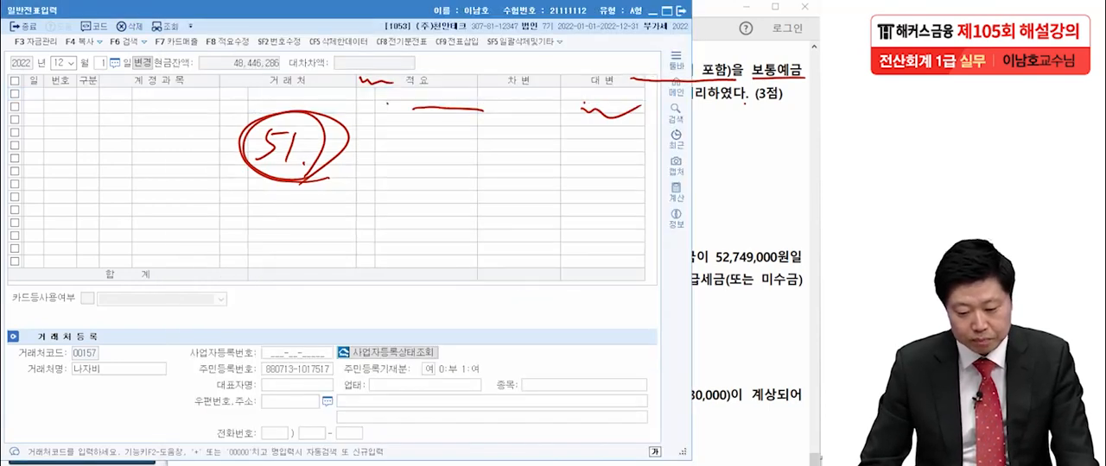
{"action": "type", "text": "9"}
{"action": "key", "text": "Return"}
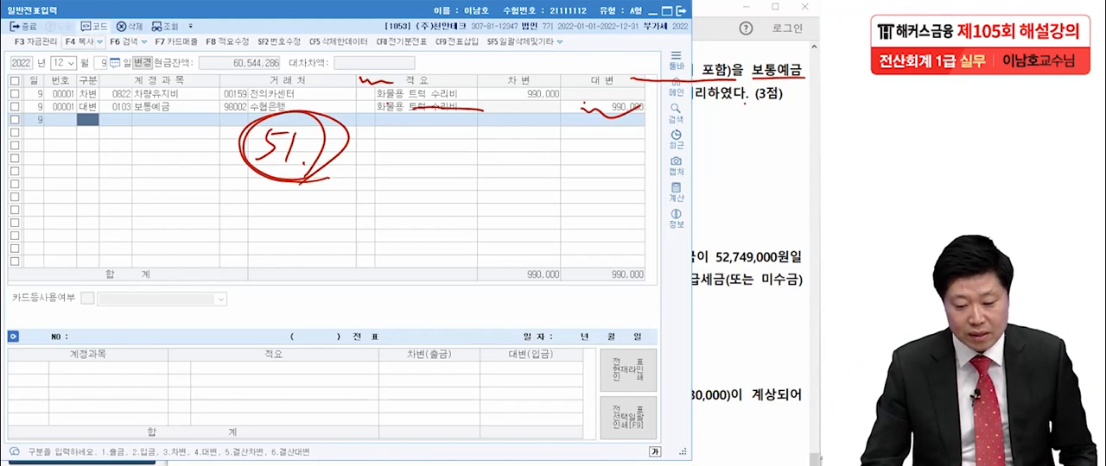
{"action": "left_click", "coordinate": [15, 94]}
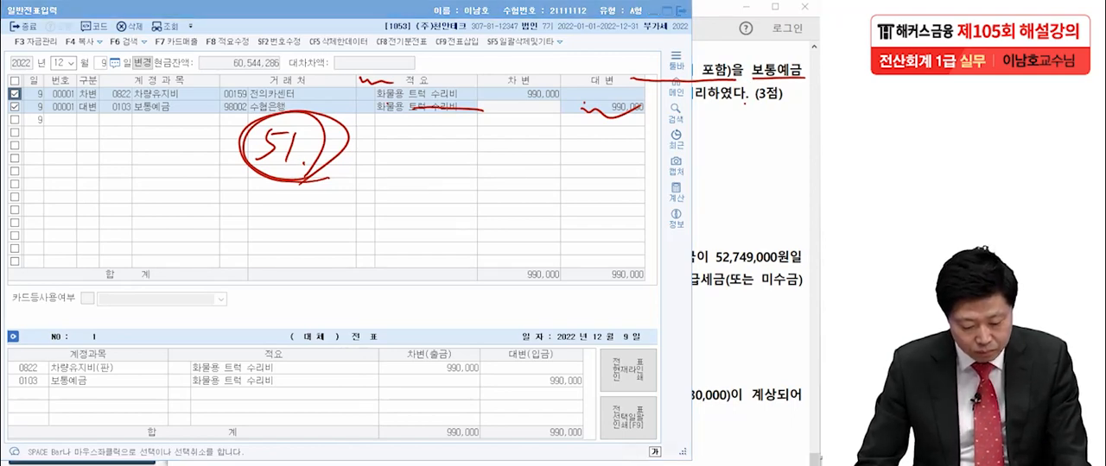
- Open 매입매출전표입력 and start a 12월 9일 entry of type 51 과세, leaving 품목, 수량 and 단가 blank
{"action": "key", "text": "Escape"}
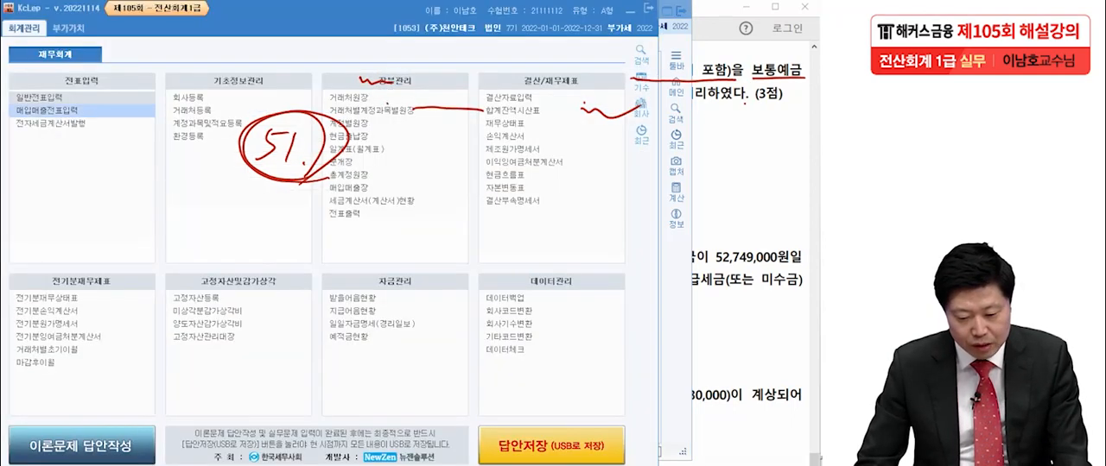
{"action": "key", "text": "Return"}
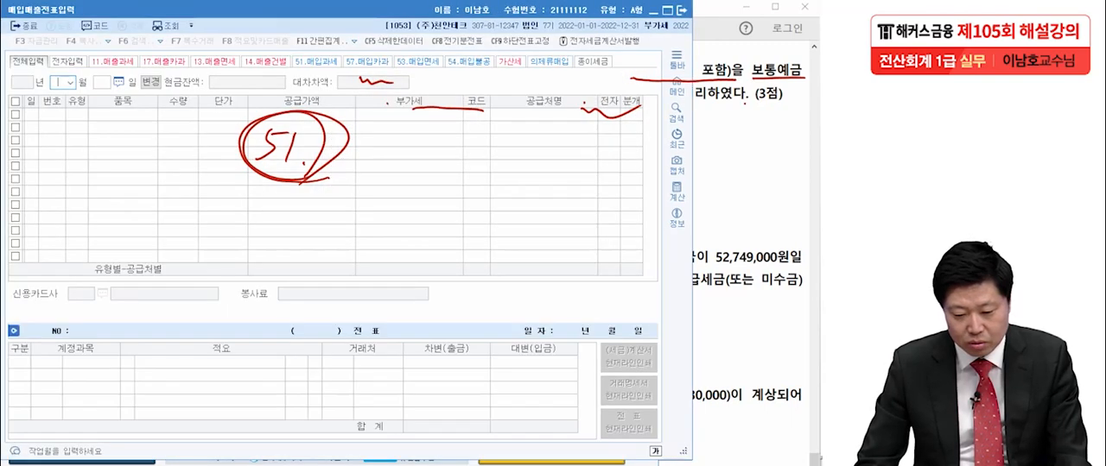
{"action": "key", "text": "alt+Tab"}
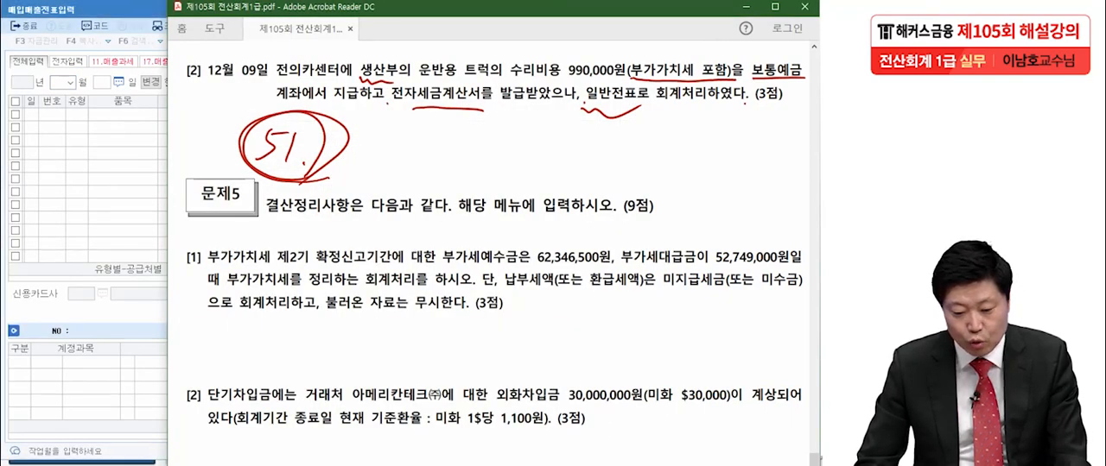
{"action": "key", "text": "alt+Tab"}
{"action": "type", "text": "9"}
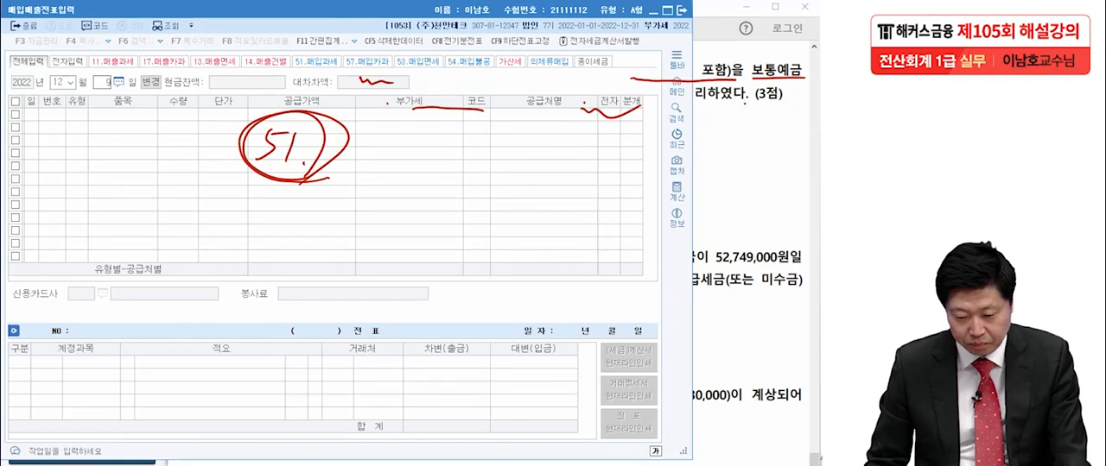
{"action": "key", "text": "Return"}
{"action": "type", "text": "51"}
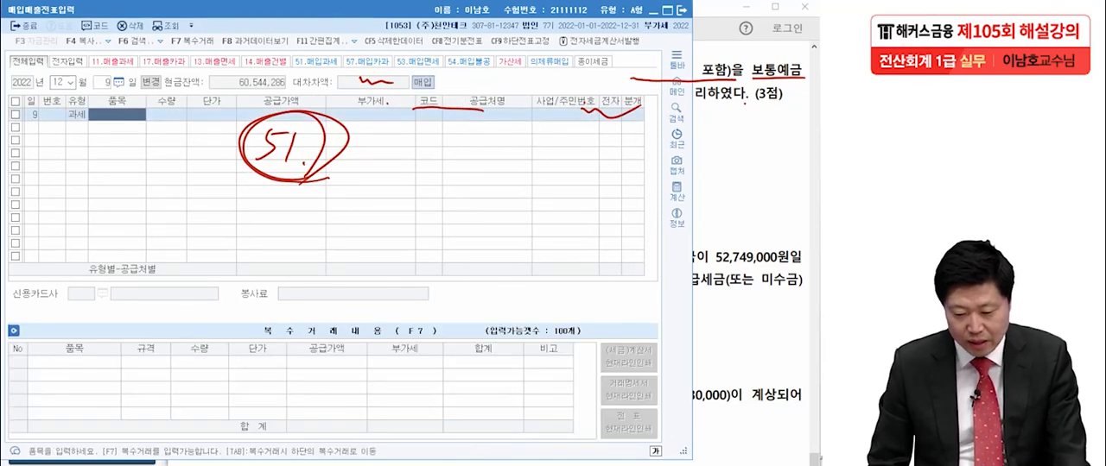
{"action": "key", "text": "Return"}
{"action": "key", "text": "Return"}
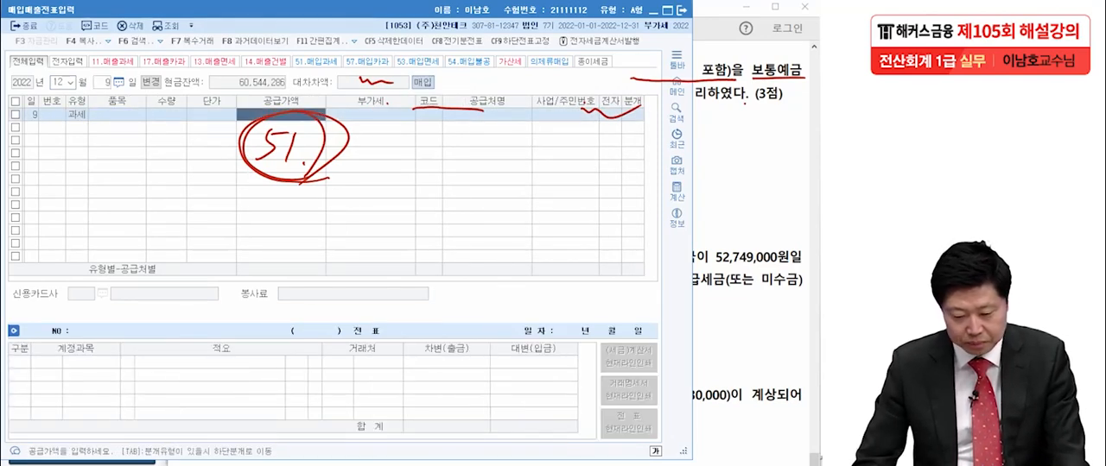
- Clear the marks on the exam PDF, recheck the repair amount there, and enter a 공급가액 of 900,000 in KcLep
{"action": "key", "text": "Escape"}
{"action": "key", "text": "alt+Tab"}
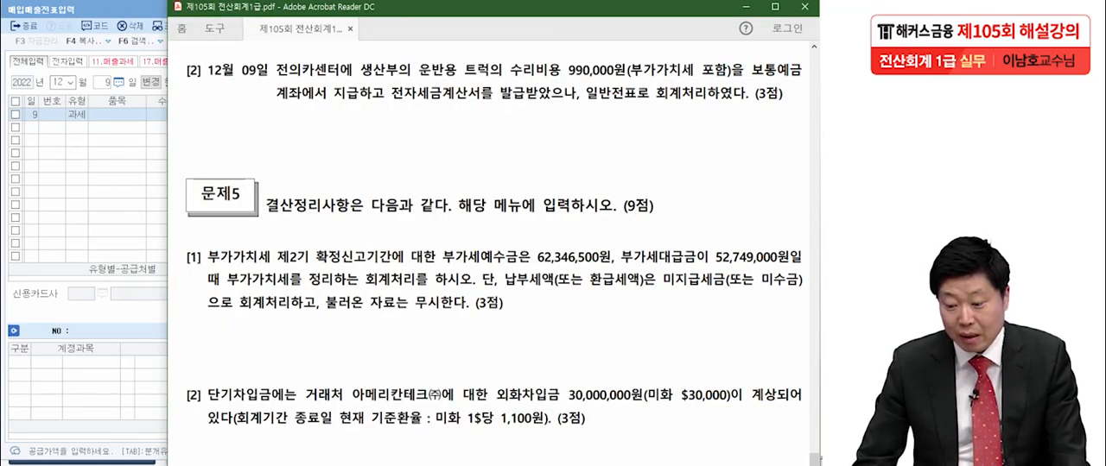
{"action": "key", "text": "alt+Tab"}
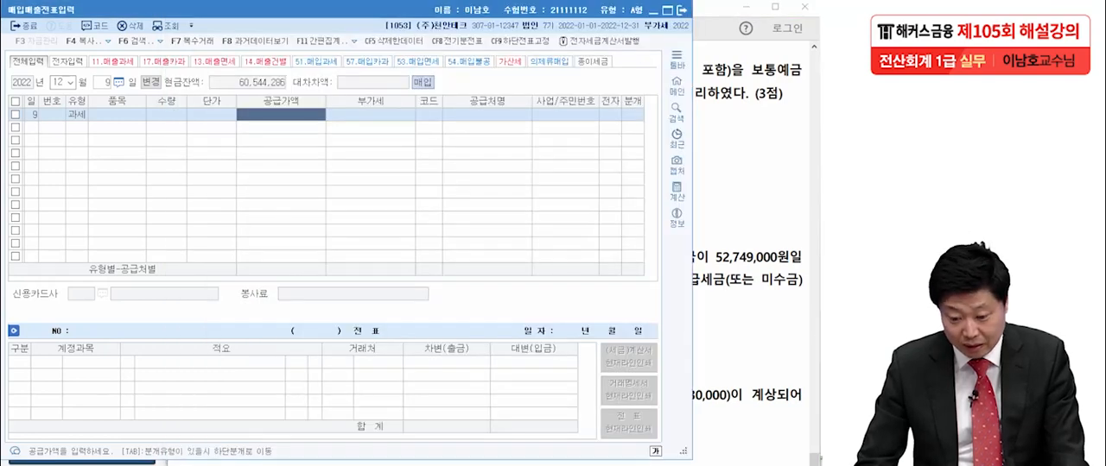
{"action": "type", "text": "900,000"}
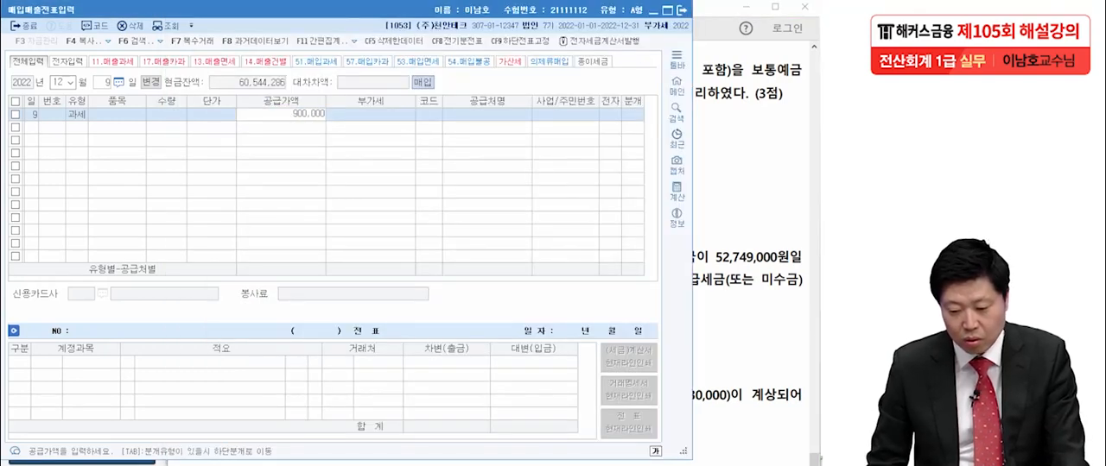
{"action": "key", "text": "Return"}
{"action": "key", "text": "Return"}
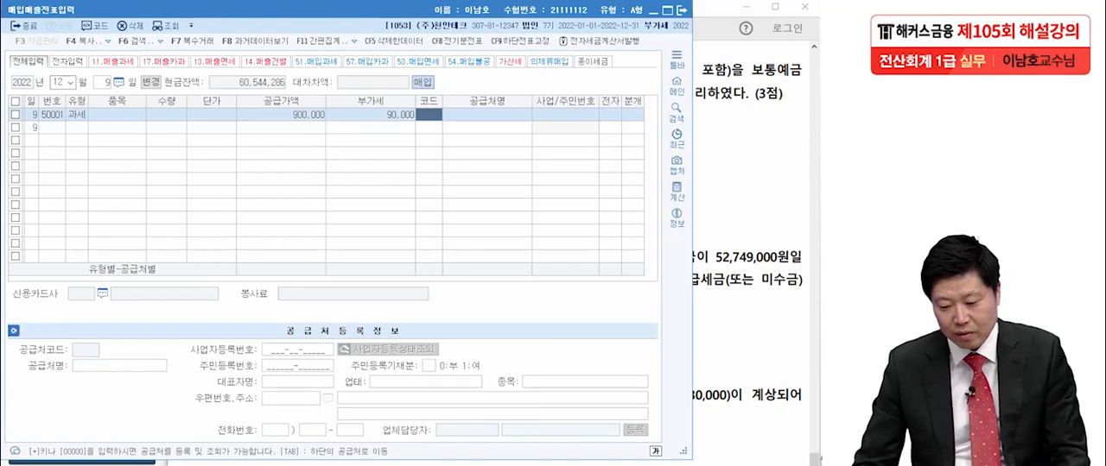
- Set the purchase entry's 공급처 to 00159 전의카센터, 전자 to 여, and 분개 to 혼합
{"action": "key", "text": "alt+Tab"}
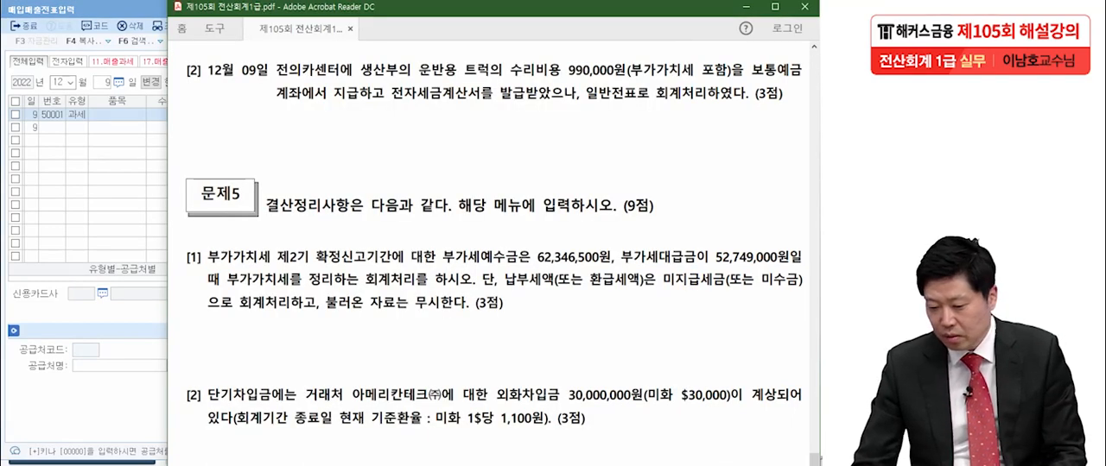
{"action": "key", "text": "alt+Tab"}
{"action": "type", "text": "최"}
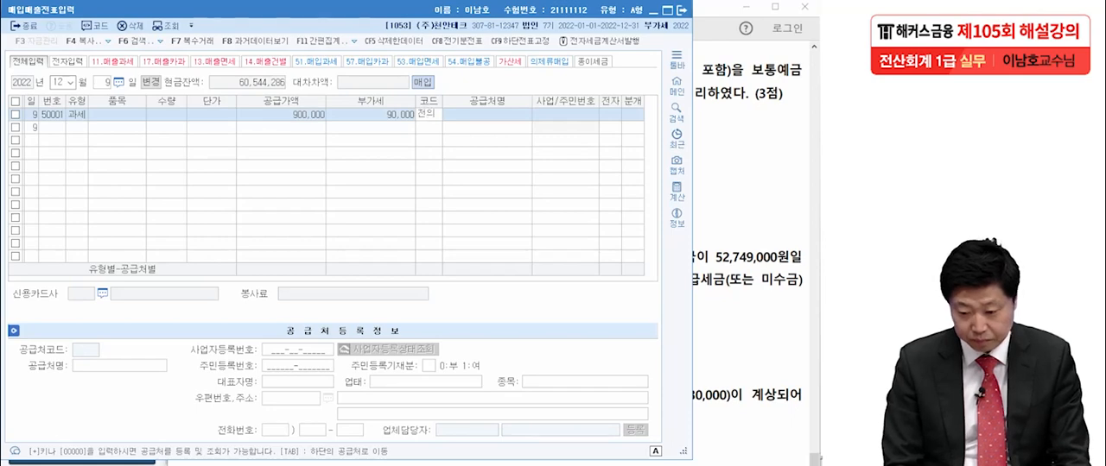
{"action": "key", "text": "Return"}
{"action": "key", "text": "Return"}
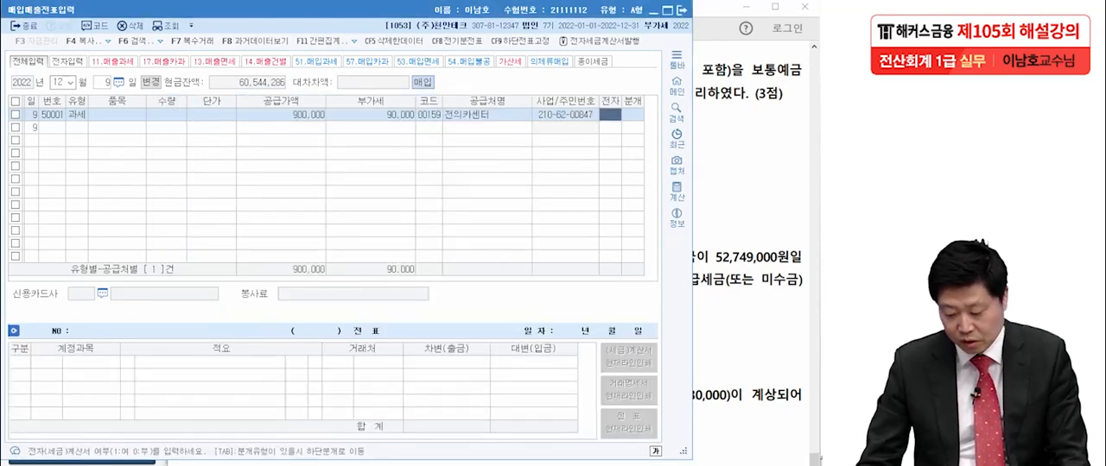
{"action": "type", "text": "1"}
{"action": "key", "text": "Return"}
{"action": "type", "text": "3"}
{"action": "key", "text": "Return"}
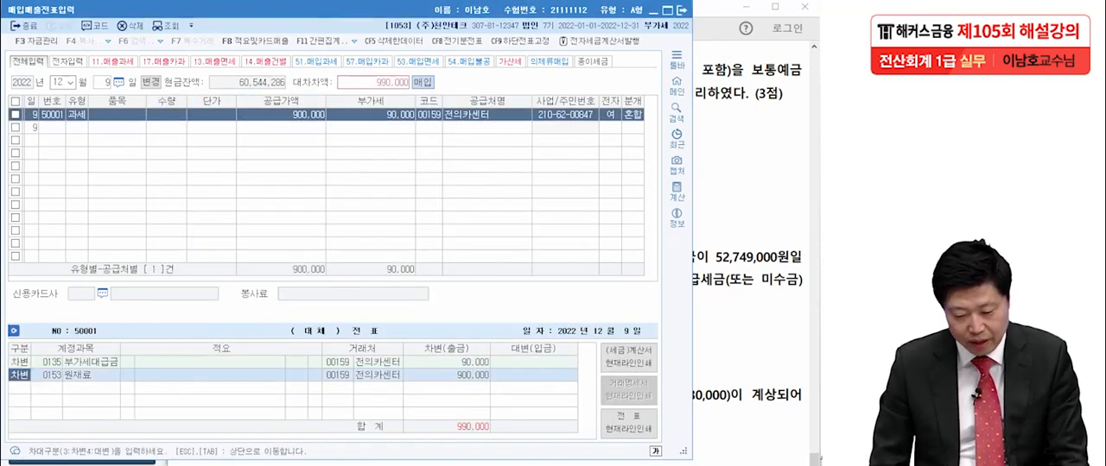
- Change the 원재료 debit line's account to 0522 차량유지비 (제조원가), checking the exam PDF for the department concerned
{"action": "key", "text": "Return"}
{"action": "type", "text": "차량"}
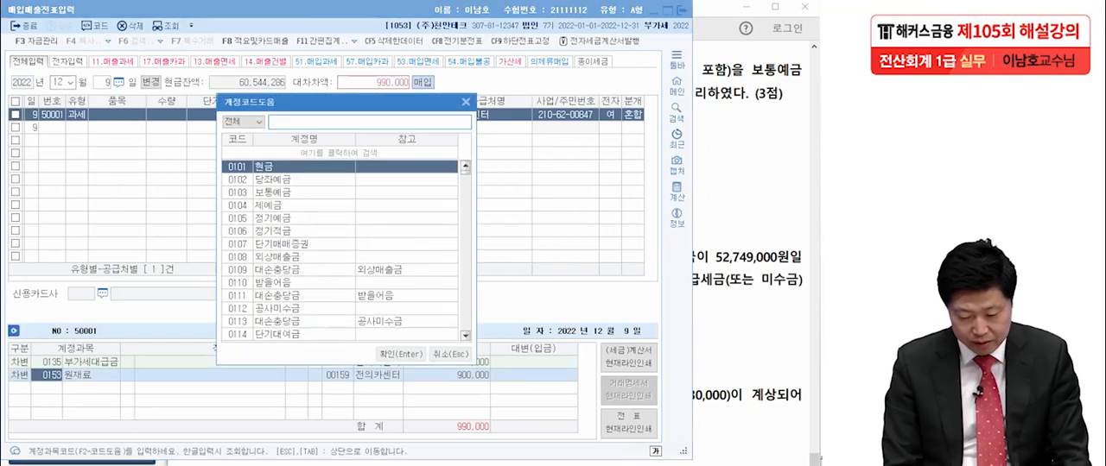
{"action": "type", "text": "유"}
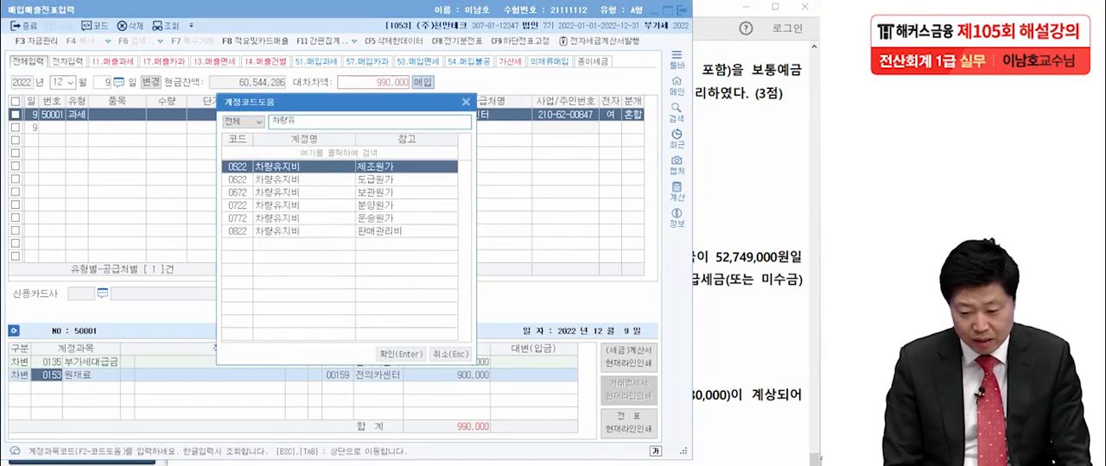
{"action": "key", "text": "alt+Tab"}
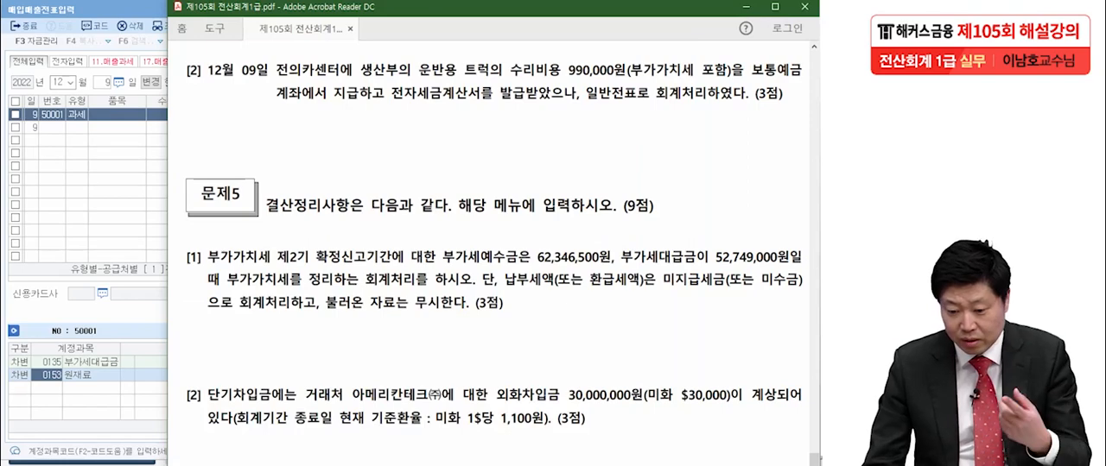
{"action": "key", "text": "alt+Tab"}
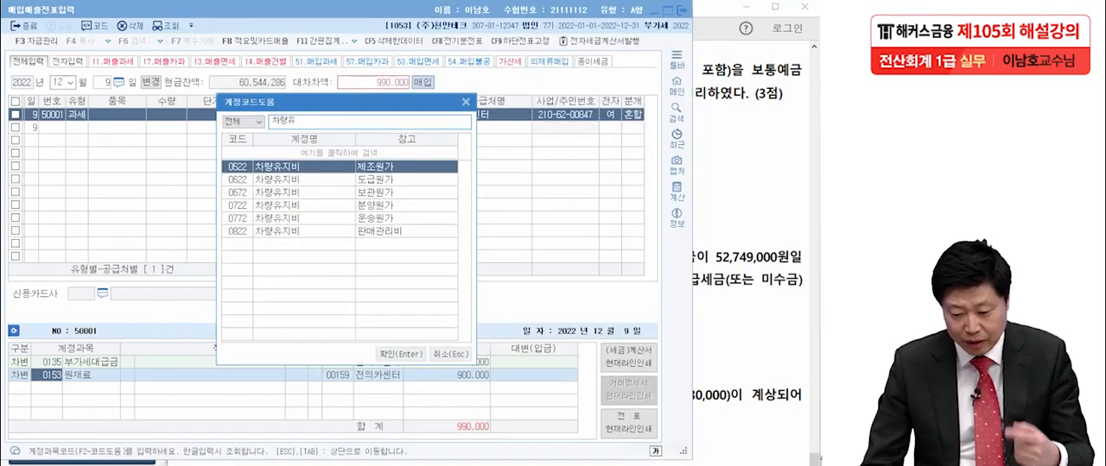
{"action": "key", "text": "Return"}
{"action": "key", "text": "Return"}
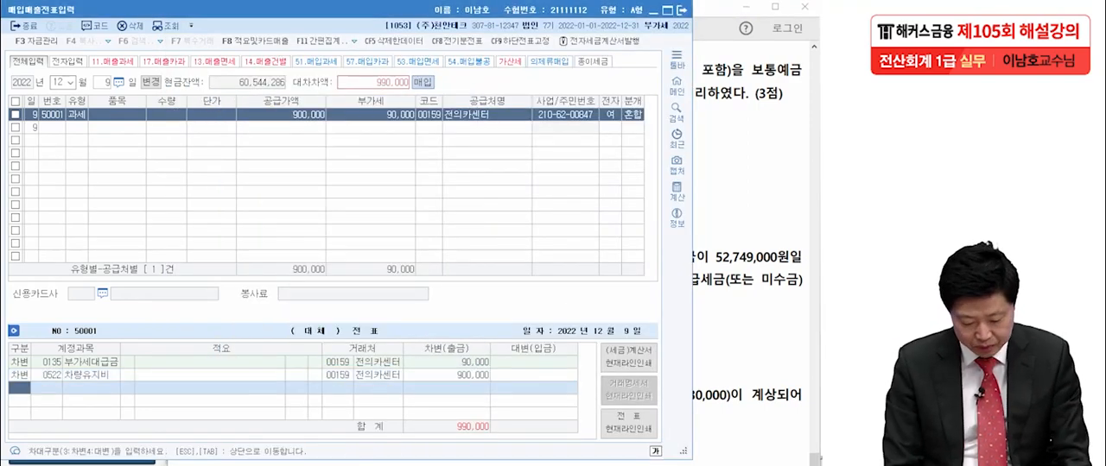
- Add a 대변 line to 0103 보통예금 for 990,000 after checking the payment method in the exam PDF
{"action": "key", "text": "4"}
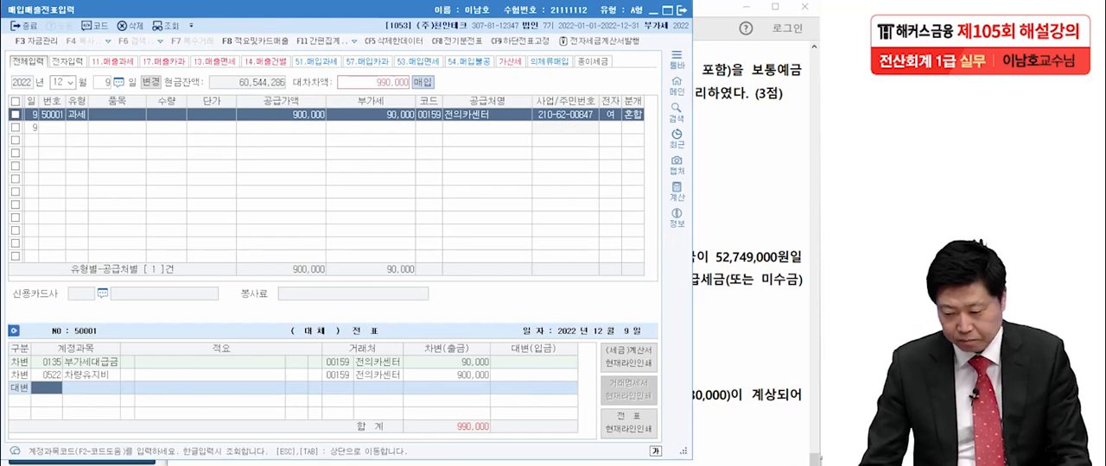
{"action": "key", "text": "alt+Tab"}
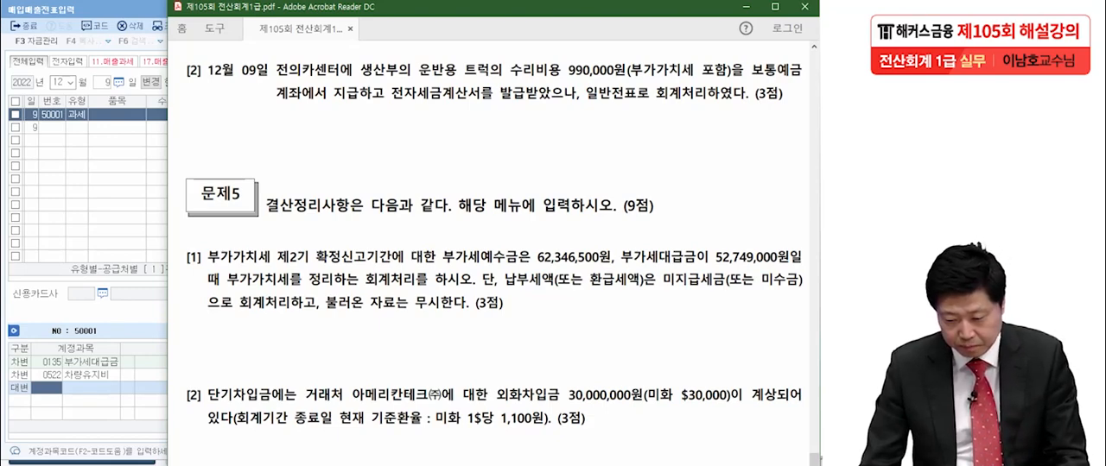
{"action": "key", "text": "alt+Tab"}
{"action": "type", "text": "보통"}
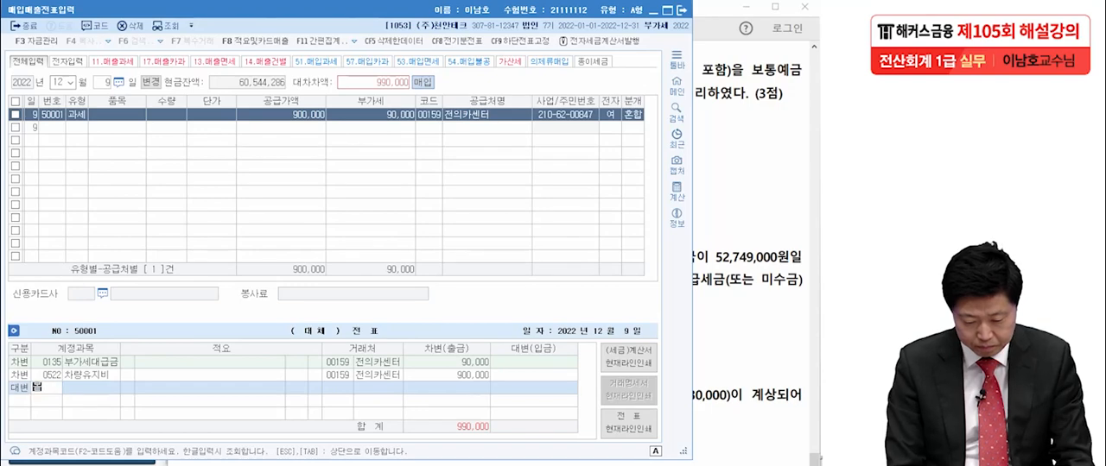
{"action": "key", "text": "Return"}
{"action": "key", "text": "Return"}
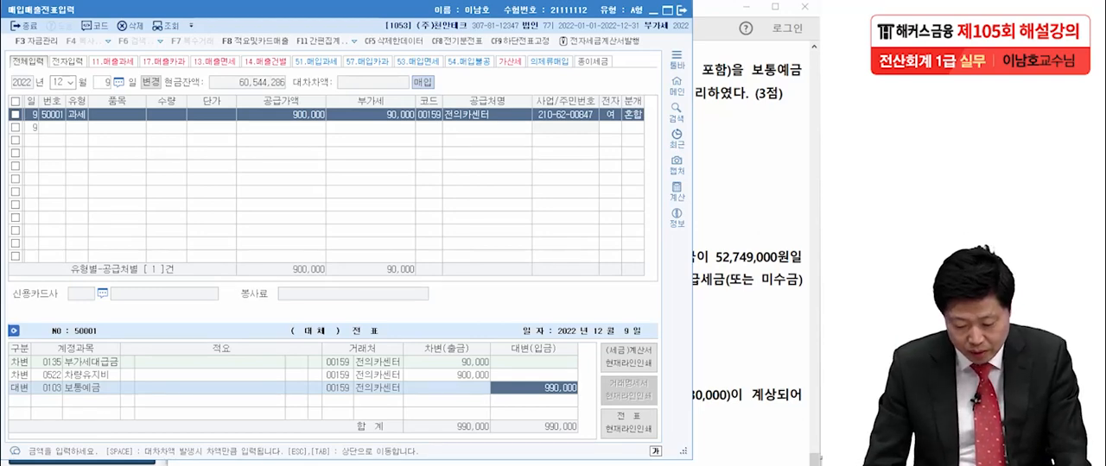
- Return to 일반전표입력 and delete the selected 12월 9일 truck repair entry
{"action": "key", "text": "alt+Tab"}
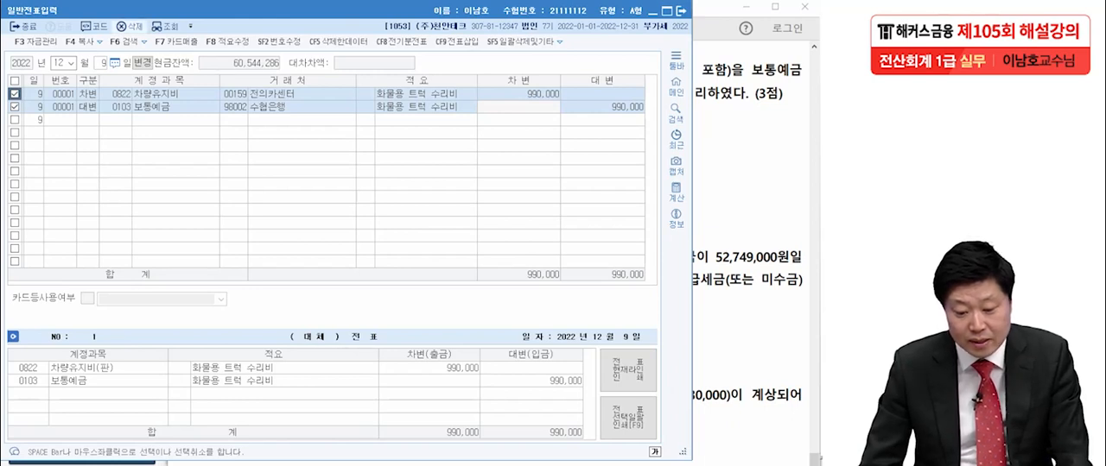
{"action": "left_click", "coordinate": [129, 26]}
{"action": "key", "text": "Return"}
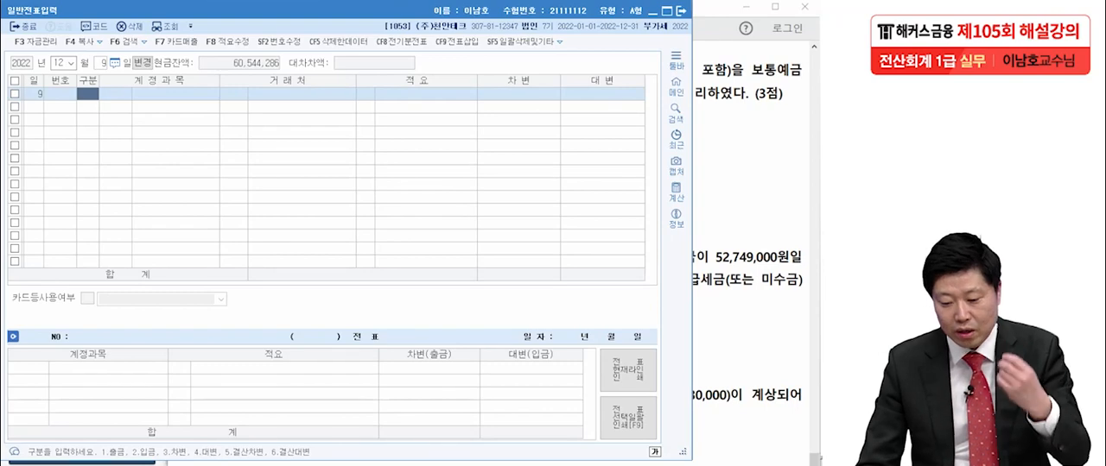
- Close 일반전표입력 and 매입매출전표입력, and bring 문제5's closing adjustments [1] to [3] into view in the exam PDF
{"action": "key", "text": "alt+Tab"}
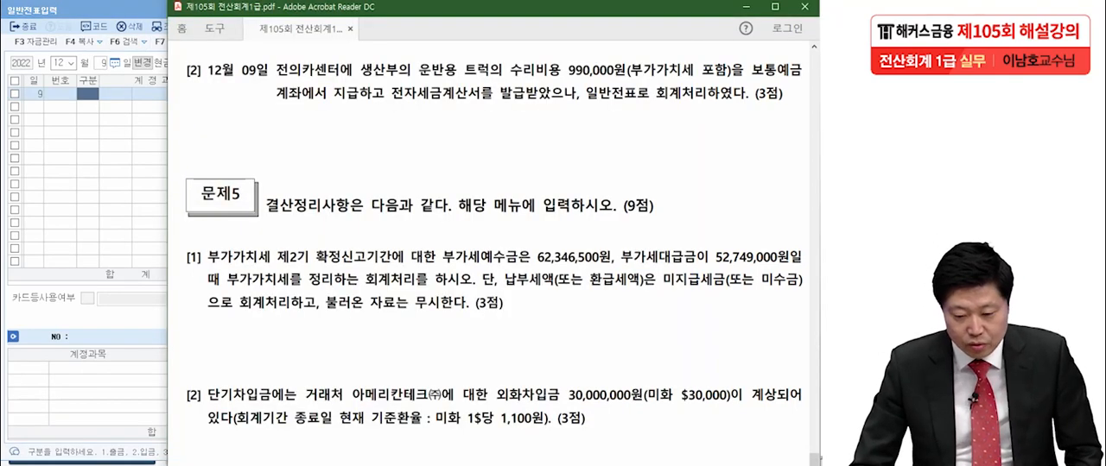
{"action": "key", "text": "alt+Tab"}
{"action": "left_click", "coordinate": [682, 11]}
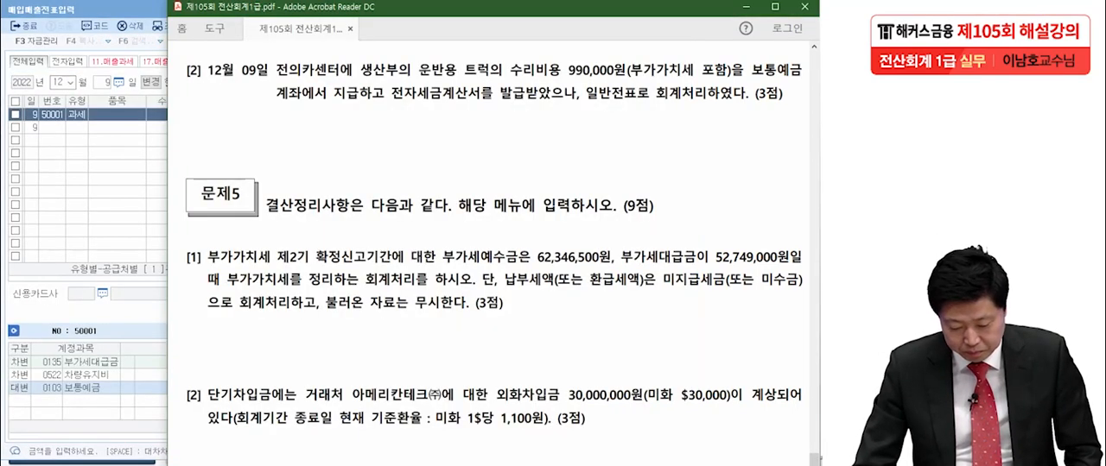
{"action": "key", "text": "alt+Tab"}
{"action": "left_click", "coordinate": [681, 10]}
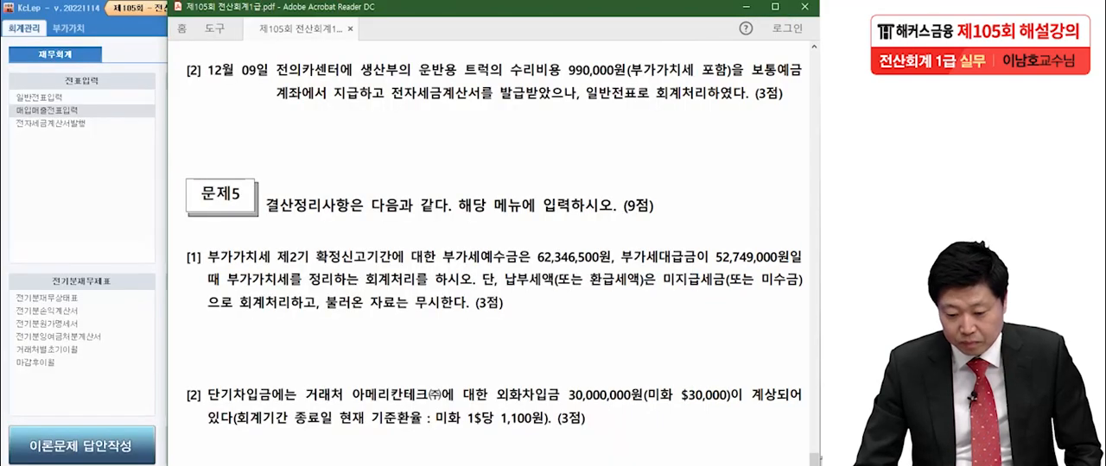
{"action": "scroll", "coordinate": [495, 242], "scroll_direction": "down", "scroll_amount": 3}
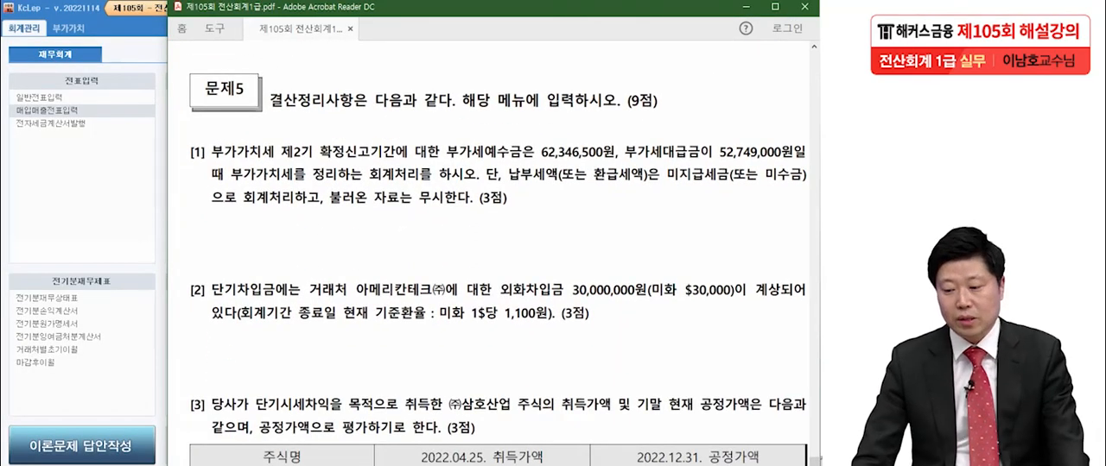
{"action": "scroll", "coordinate": [494, 253], "scroll_direction": "down", "scroll_amount": 2}
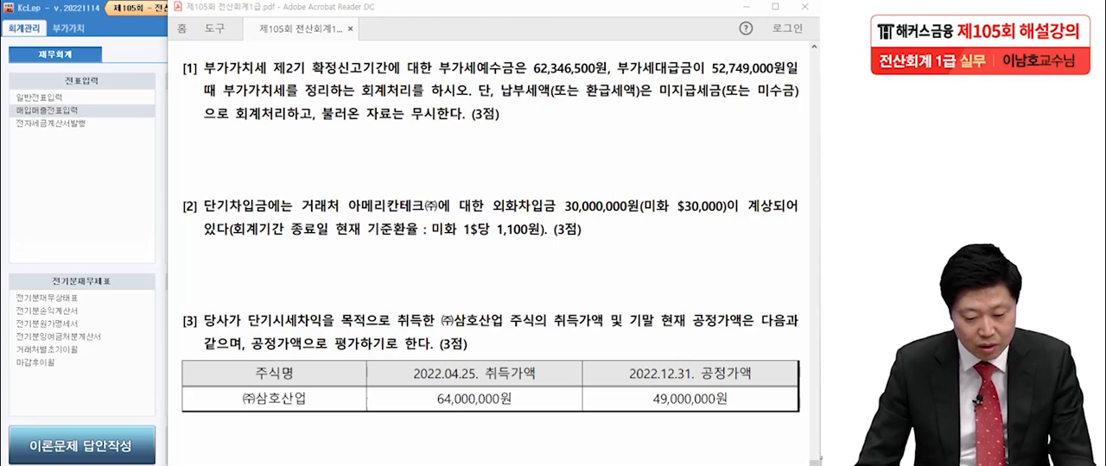
- Switch to KcLep, open 일반전표입력 for 12월 31일, and check closing adjustment [1] in the exam PDF
{"action": "key", "text": "alt+Tab"}
{"action": "left_click", "coordinate": [39, 97]}
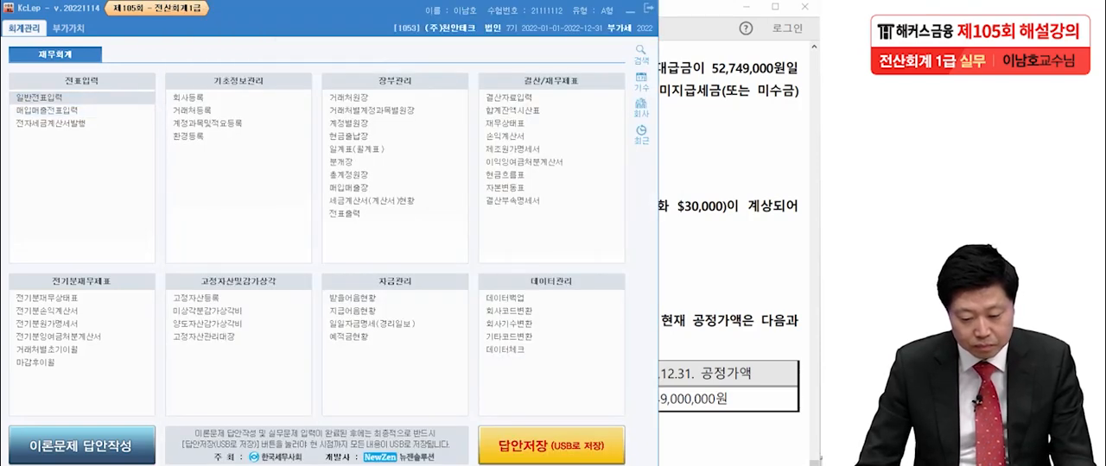
{"action": "type", "text": "12"}
{"action": "key", "text": "Return"}
{"action": "type", "text": "31"}
{"action": "key", "text": "Return"}
{"action": "key", "text": "alt+Tab"}
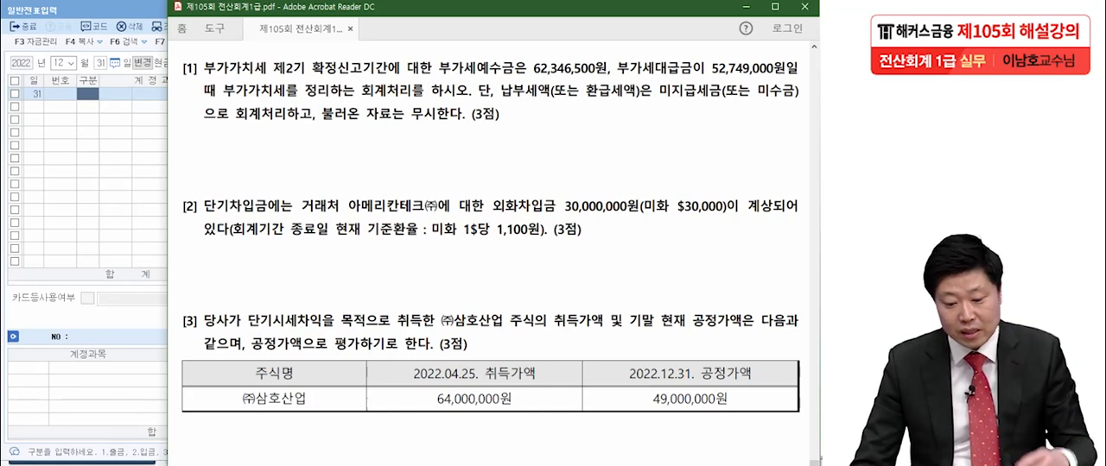
{"action": "key", "text": "alt+Tab"}
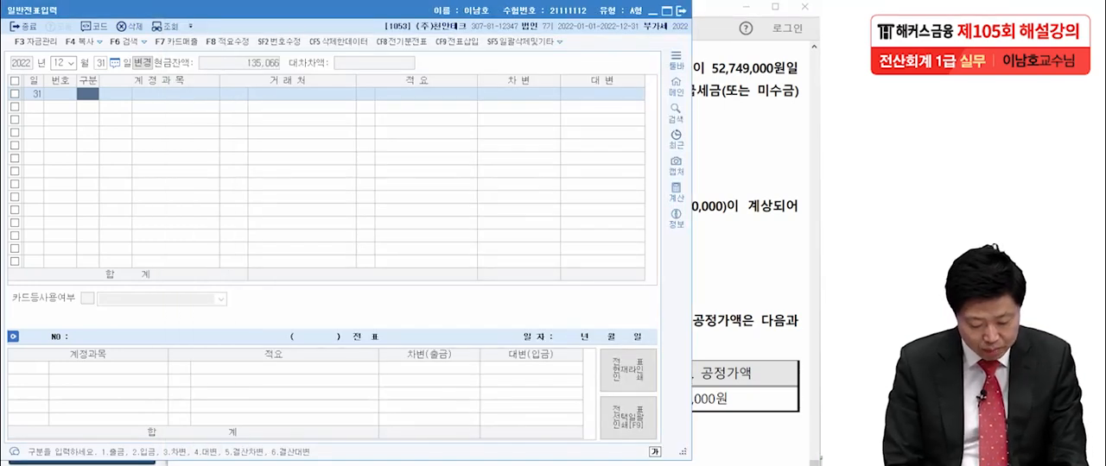
- Start a 12월 31일 차변 line for the VAT closing entry with account 0255 부가세예수금
{"action": "type", "text": "3"}
{"action": "key", "text": "Return"}
{"action": "type", "text": "부가"}
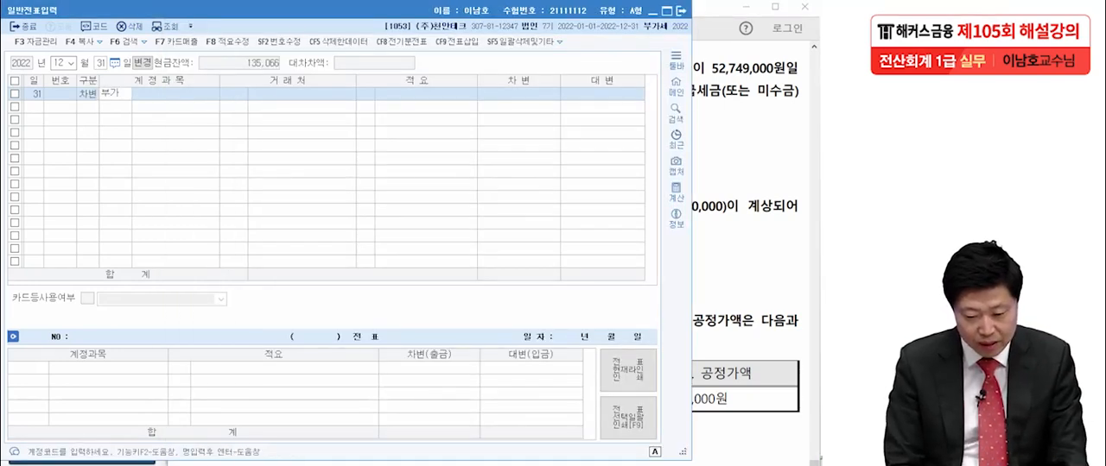
{"action": "type", "text": "세ㅇ"}
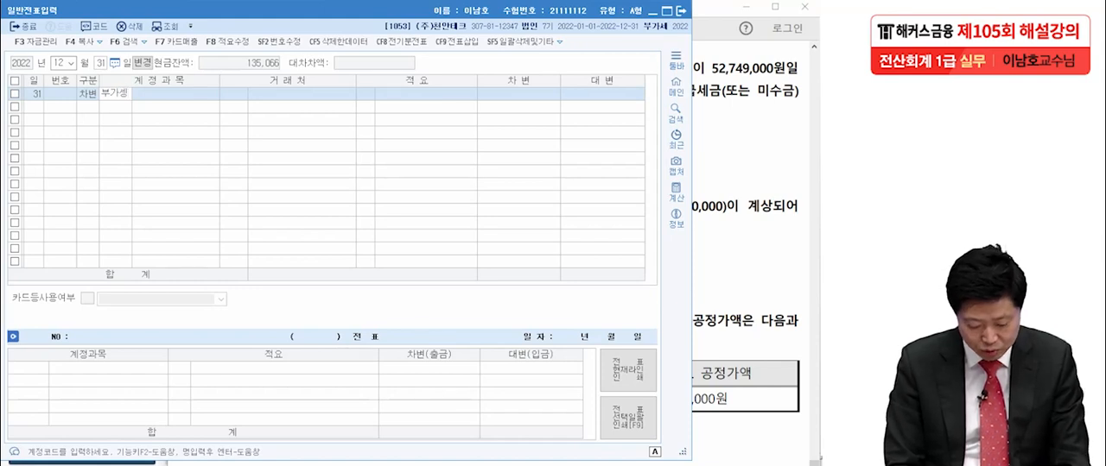
{"action": "key", "text": "BackSpace"}
{"action": "key", "text": "BackSpace"}
{"action": "key", "text": "BackSpace"}
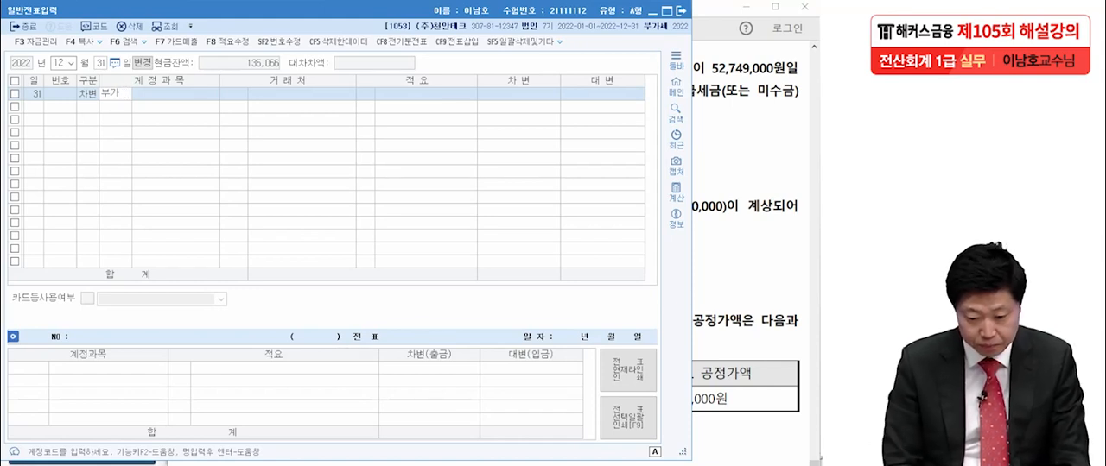
{"action": "type", "text": "세"}
{"action": "key", "text": "Return"}
{"action": "key", "text": "Return"}
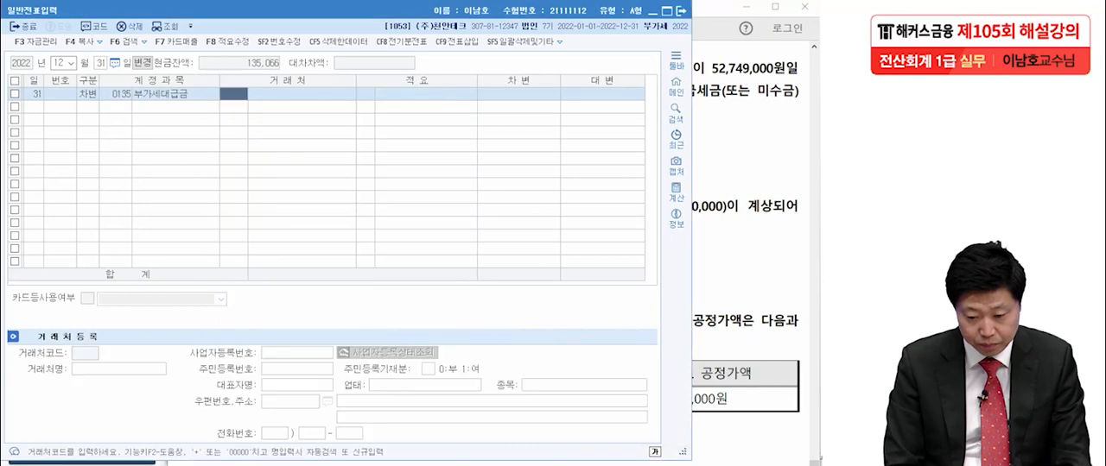
{"action": "key", "text": "Left"}
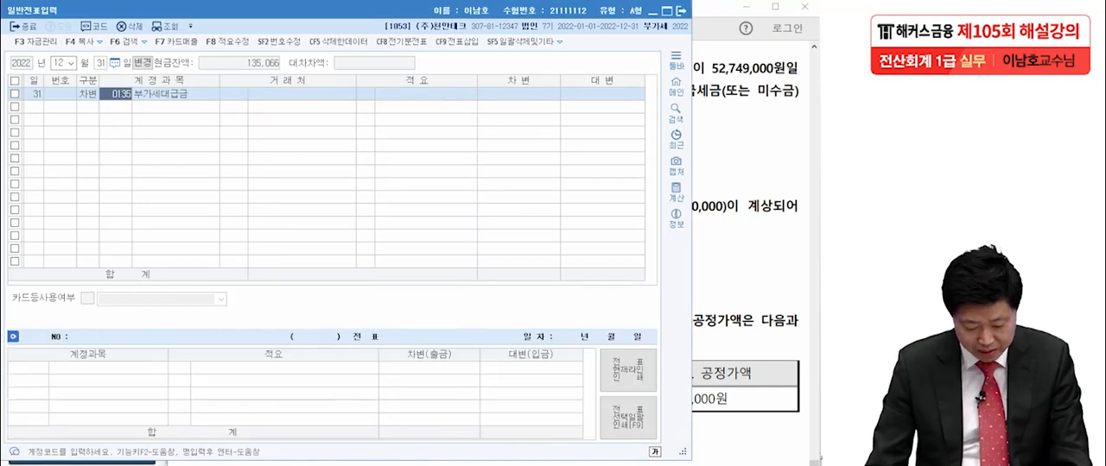
{"action": "key", "text": "F2"}
{"action": "type", "text": "부가세예"}
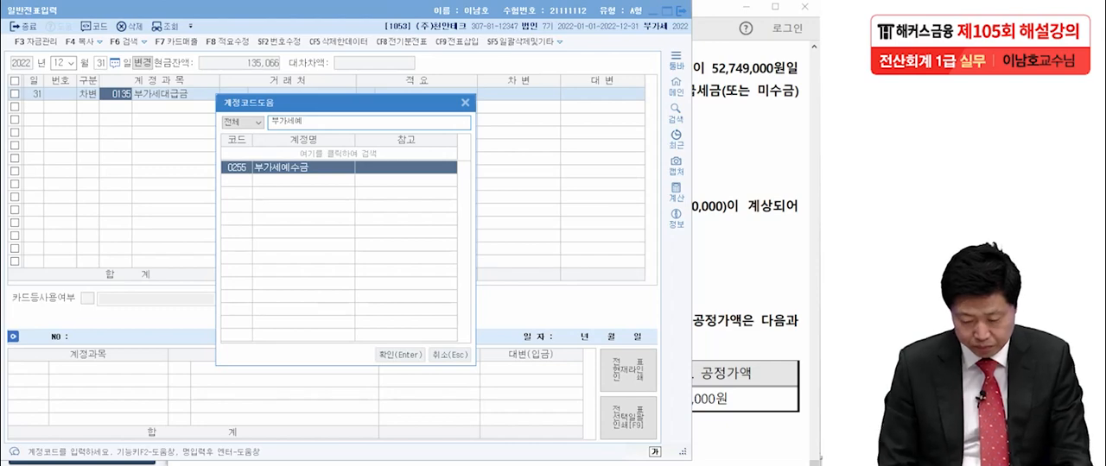
{"action": "key", "text": "Return"}
{"action": "key", "text": "Return"}
{"action": "key", "text": "Return"}
{"action": "key", "text": "Return"}
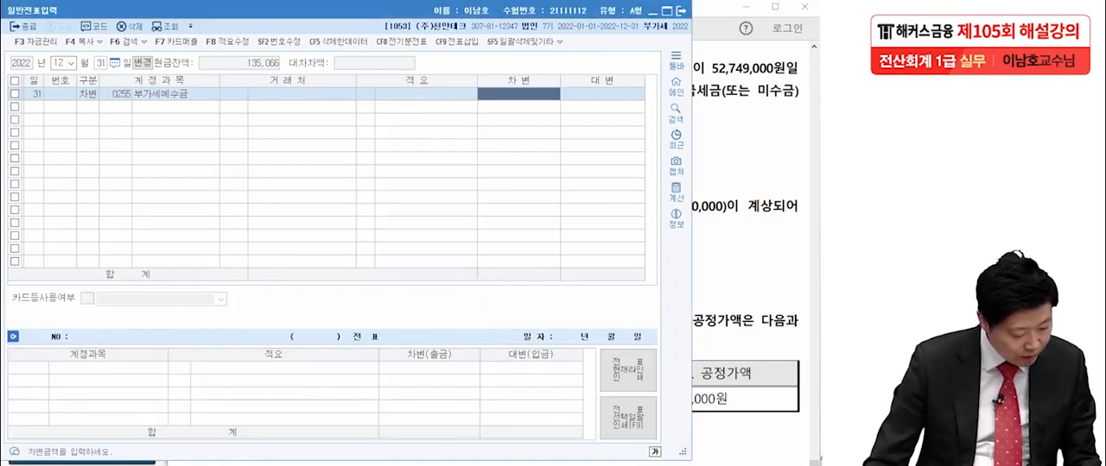
- Enter 62,346,500 as the debit amount of the 부가세예수금 line
{"action": "type", "text": "6"}
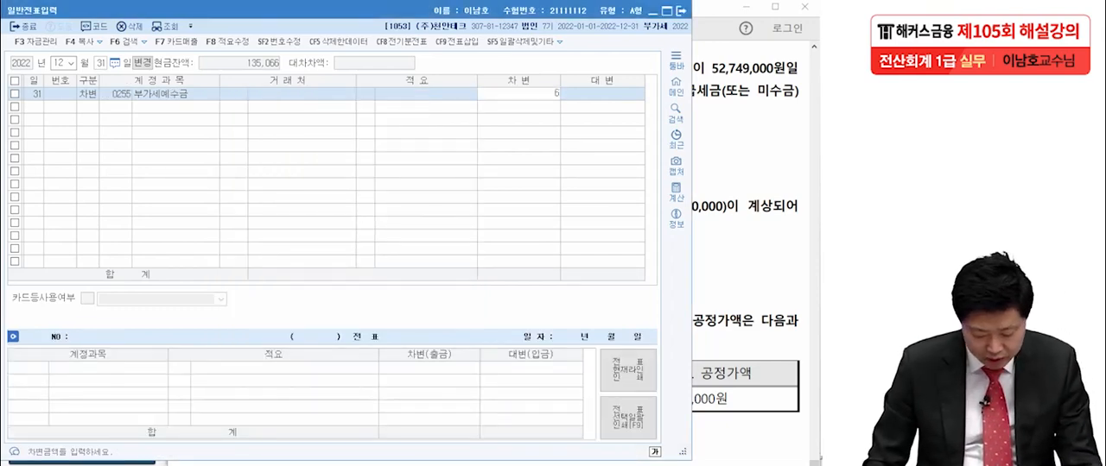
{"action": "type", "text": "2,3"}
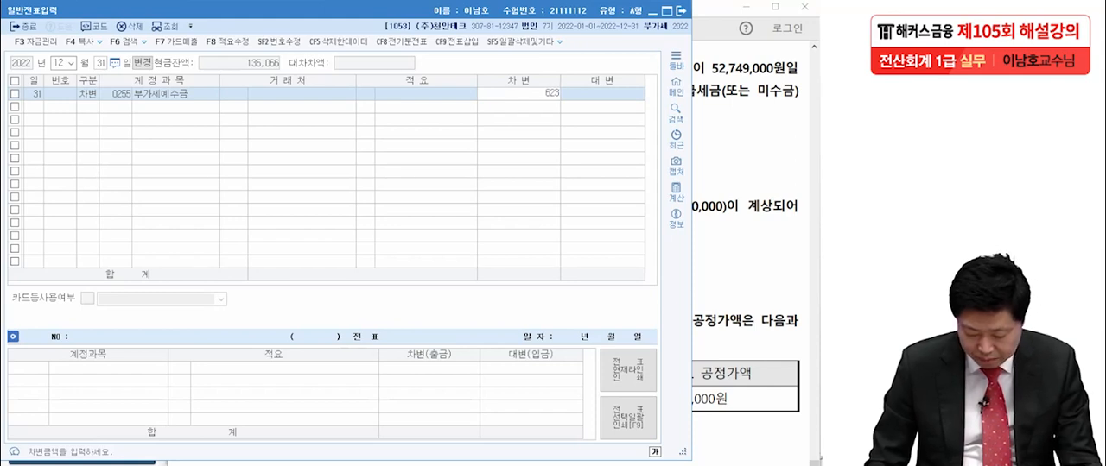
{"action": "type", "text": "46,500"}
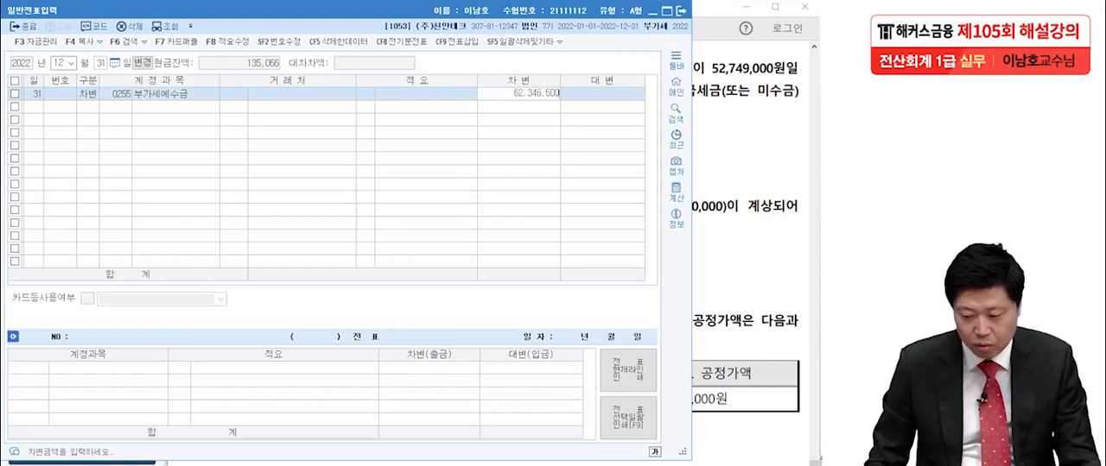
{"action": "key", "text": "Return"}
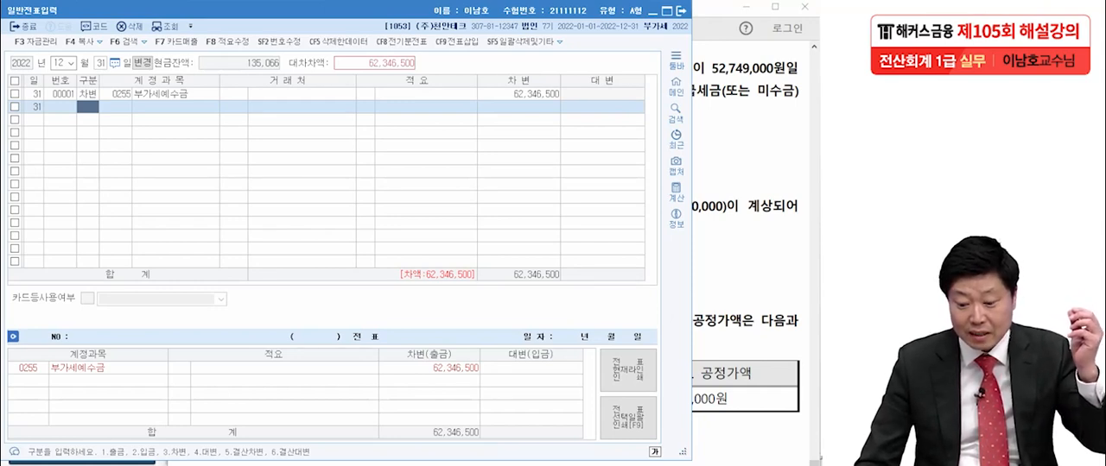
- Add a 대변 line to 0135 부가세대급금 for 52,749,000, checking the amount in the exam PDF
{"action": "type", "text": "4"}
{"action": "key", "text": "Return"}
{"action": "type", "text": "부가세"}
{"action": "key", "text": "Return"}
{"action": "key", "text": "Return"}
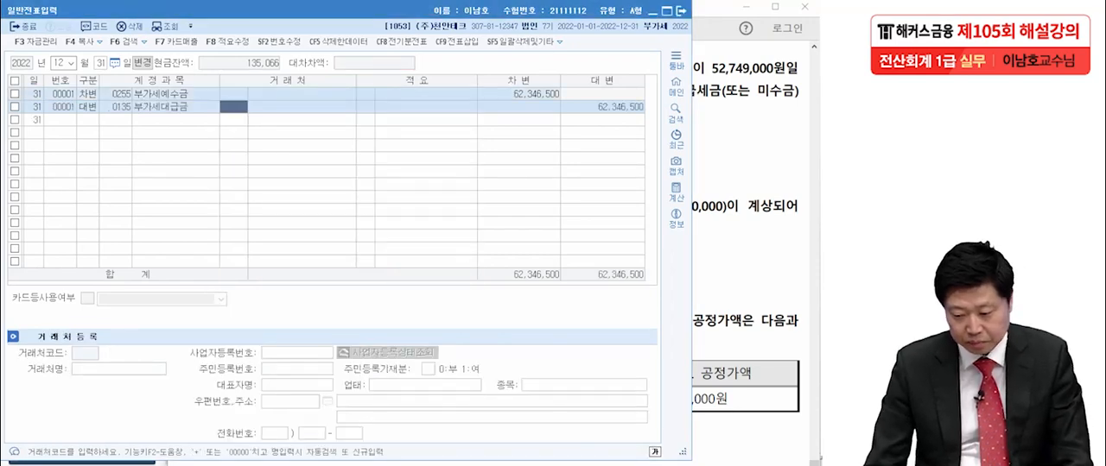
{"action": "key", "text": "Return"}
{"action": "key", "text": "Return"}
{"action": "key", "text": "alt+Tab"}
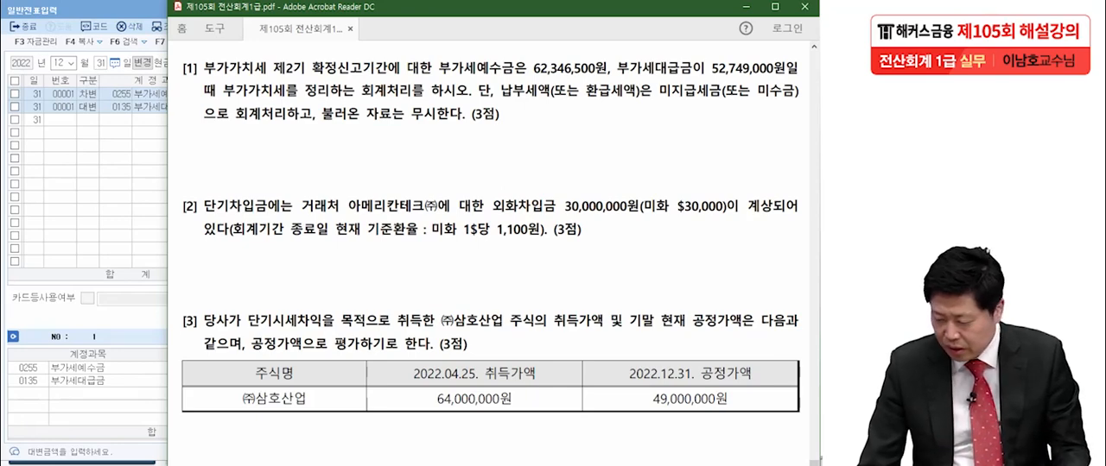
{"action": "key", "text": "alt+Tab"}
{"action": "type", "text": "5"}
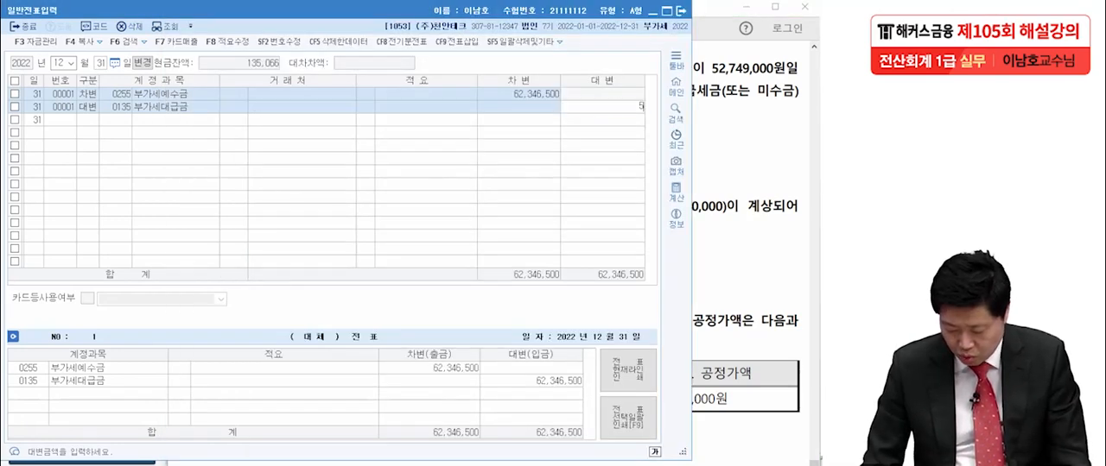
{"action": "type", "text": "2,749,000"}
{"action": "key", "text": "Return"}
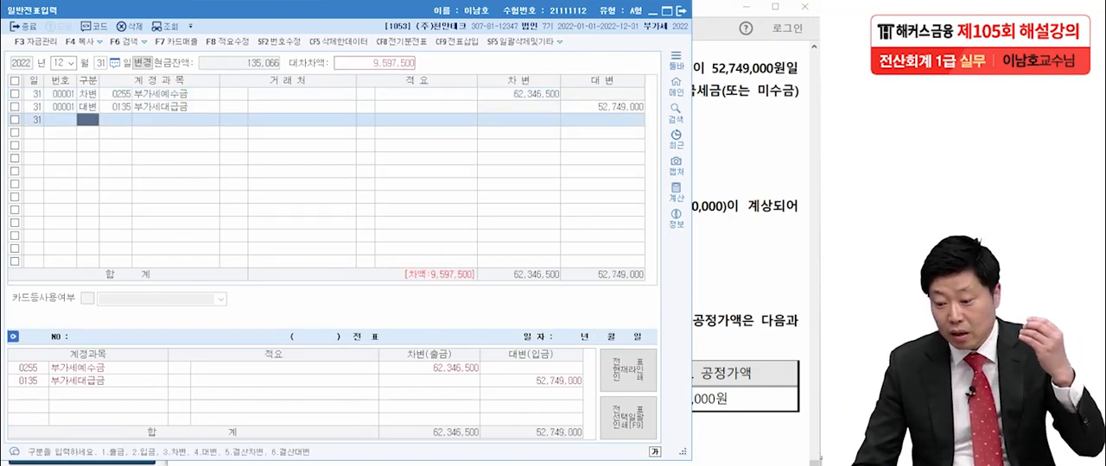
- Add a 대변 line to 0261 미지급세금 for the remaining 9,597,500 after checking the required account in the exam PDF
{"action": "key", "text": "alt+Tab"}
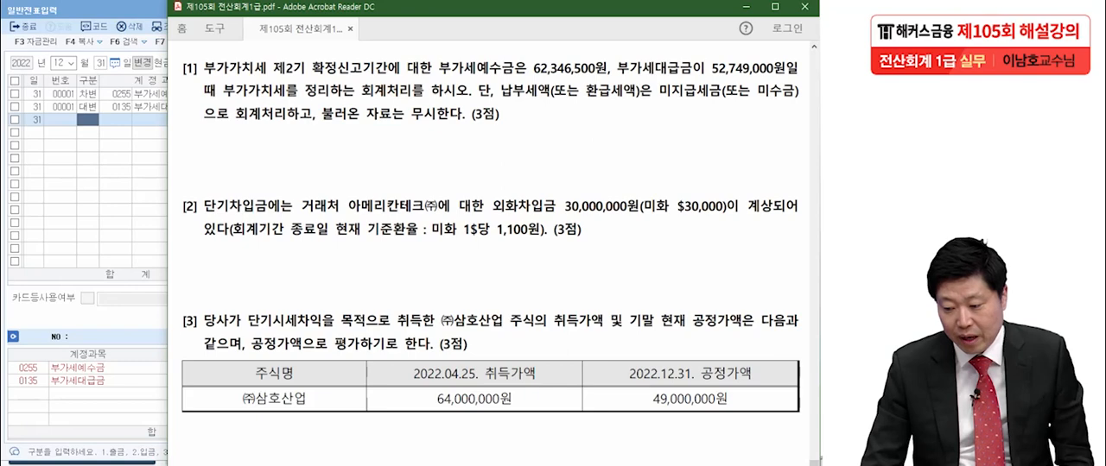
{"action": "key", "text": "alt+Tab"}
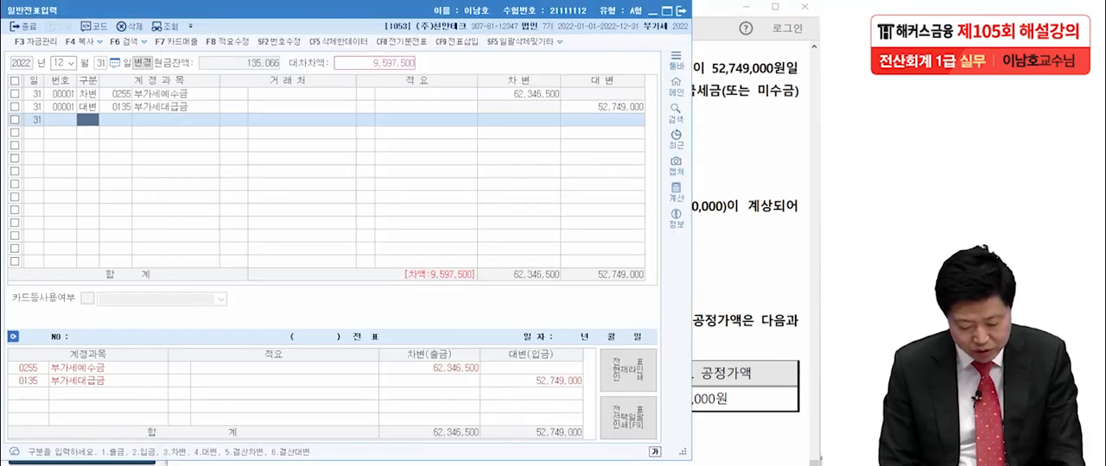
{"action": "type", "text": "4"}
{"action": "type", "text": "미지급"}
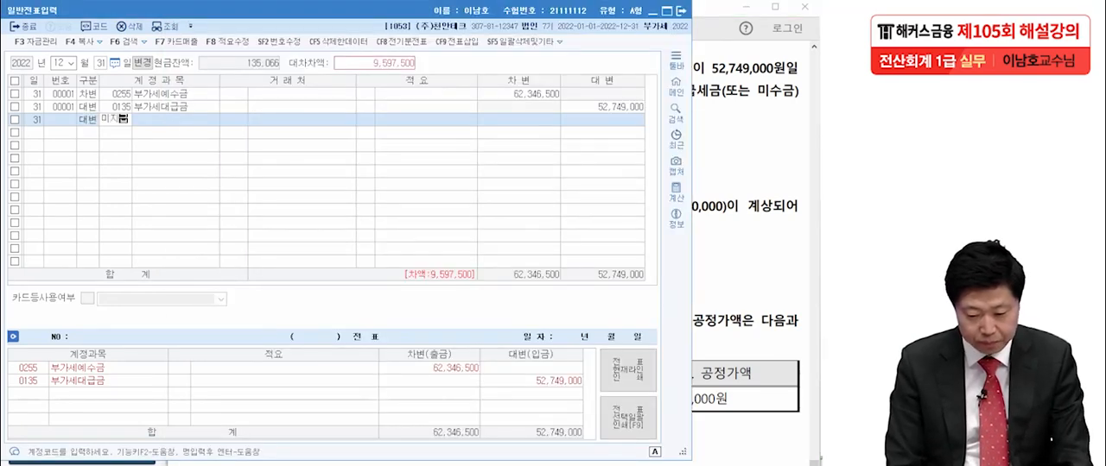
{"action": "key", "text": "Return"}
{"action": "type", "text": "세"}
{"action": "key", "text": "Return"}
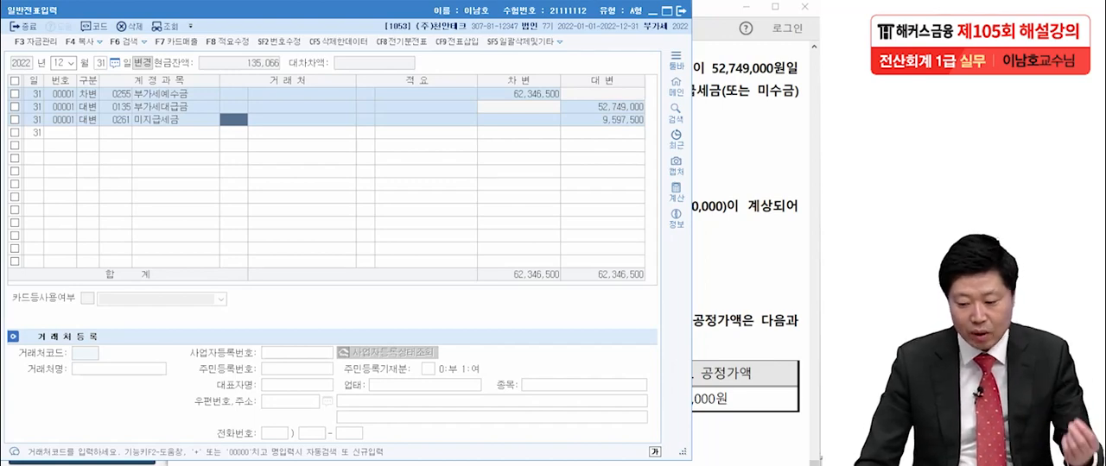
- Examine adjustment [2] in the exam PDF, underlining the 1,100원 exchange rate and the $30,000 loan amount
{"action": "key", "text": "alt+Tab"}
{"action": "scroll", "coordinate": [491, 250], "scroll_direction": "down", "scroll_amount": 3}
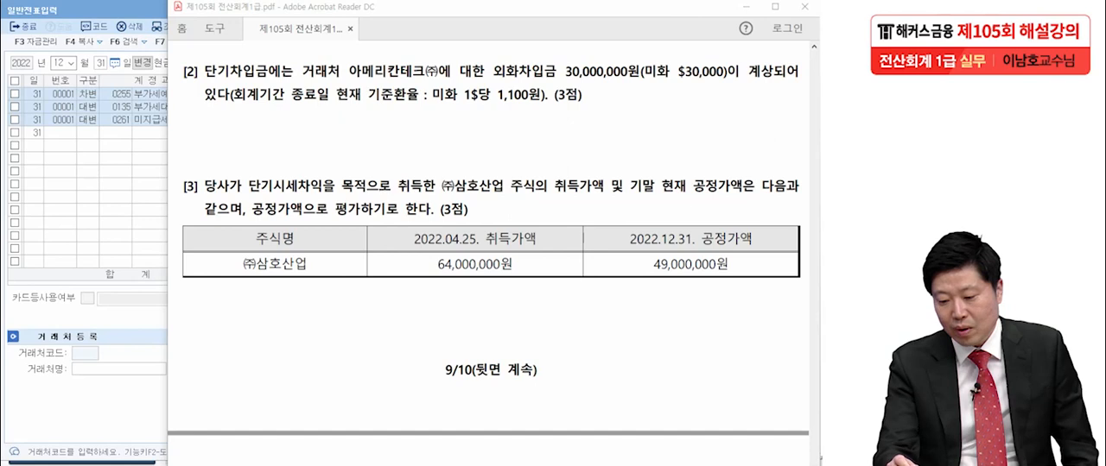
{"action": "left_click_drag", "start_coordinate": [503, 107], "coordinate": [537, 110]}
{"action": "left_click_drag", "start_coordinate": [679, 83], "coordinate": [726, 79]}
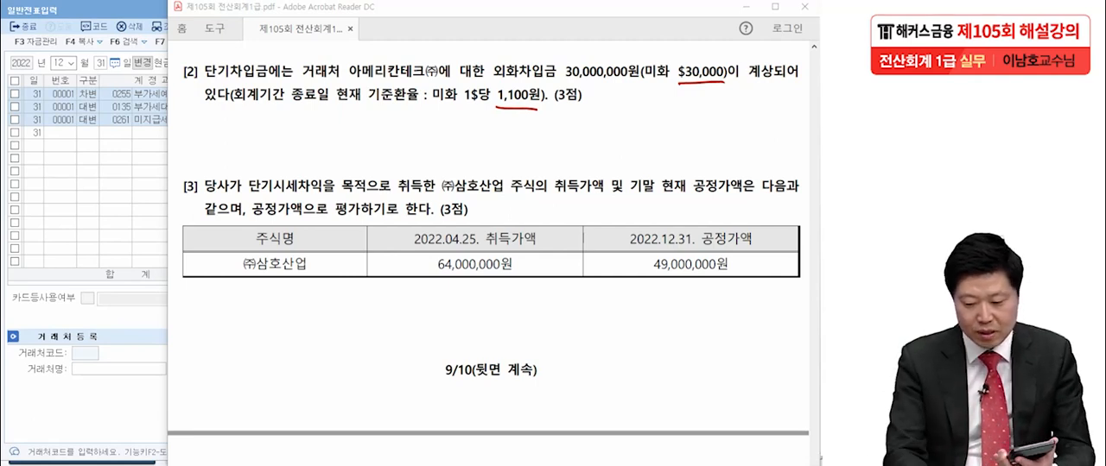
- Handwrite the loan revaluation below the stock table: 33,000,000 less 30,000,000, giving (+) 3,000,000
{"action": "mouse_move", "coordinate": [213, 307]}
{"action": "left_mouse_down"}
{"action": "mouse_move", "coordinate": [216, 342]}
{"action": "mouse_move", "coordinate": [266, 342]}
{"action": "left_mouse_up"}
{"action": "mouse_move", "coordinate": [277, 313]}
{"action": "left_mouse_down"}
{"action": "mouse_move", "coordinate": [280, 332]}
{"action": "mouse_move", "coordinate": [301, 325]}
{"action": "left_mouse_up"}
{"action": "left_click_drag", "start_coordinate": [304, 307], "coordinate": [318, 329]}
{"action": "left_click_drag", "start_coordinate": [331, 309], "coordinate": [362, 322]}
{"action": "left_click_drag", "start_coordinate": [373, 307], "coordinate": [392, 317]}
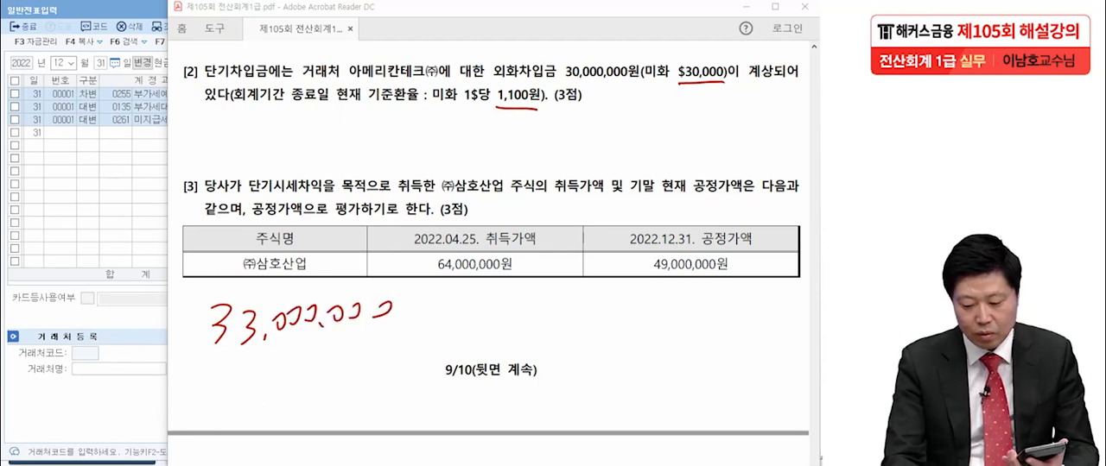
{"action": "left_click_drag", "start_coordinate": [209, 352], "coordinate": [216, 395]}
{"action": "left_click_drag", "start_coordinate": [253, 361], "coordinate": [245, 373]}
{"action": "left_click_drag", "start_coordinate": [271, 369], "coordinate": [273, 371]}
{"action": "mouse_move", "coordinate": [288, 358]}
{"action": "left_mouse_down"}
{"action": "mouse_move", "coordinate": [309, 358]}
{"action": "mouse_move", "coordinate": [295, 368]}
{"action": "mouse_move", "coordinate": [349, 358]}
{"action": "left_mouse_up"}
{"action": "left_click_drag", "start_coordinate": [352, 354], "coordinate": [375, 345]}
{"action": "left_click_drag", "start_coordinate": [199, 404], "coordinate": [445, 378]}
{"action": "mouse_move", "coordinate": [254, 413]}
{"action": "left_mouse_down"}
{"action": "mouse_move", "coordinate": [268, 428]}
{"action": "mouse_move", "coordinate": [259, 442]}
{"action": "left_mouse_up"}
{"action": "mouse_move", "coordinate": [283, 435]}
{"action": "left_mouse_down"}
{"action": "mouse_move", "coordinate": [281, 444]}
{"action": "mouse_move", "coordinate": [303, 426]}
{"action": "left_mouse_up"}
{"action": "mouse_move", "coordinate": [315, 411]}
{"action": "left_mouse_down"}
{"action": "mouse_move", "coordinate": [320, 422]}
{"action": "mouse_move", "coordinate": [358, 420]}
{"action": "left_mouse_up"}
{"action": "left_click_drag", "start_coordinate": [361, 400], "coordinate": [390, 413]}
{"action": "left_click_drag", "start_coordinate": [393, 400], "coordinate": [414, 411]}
{"action": "left_click_drag", "start_coordinate": [201, 434], "coordinate": [199, 465]}
{"action": "left_click_drag", "start_coordinate": [206, 449], "coordinate": [219, 458]}
{"action": "left_click_drag", "start_coordinate": [236, 427], "coordinate": [242, 464]}
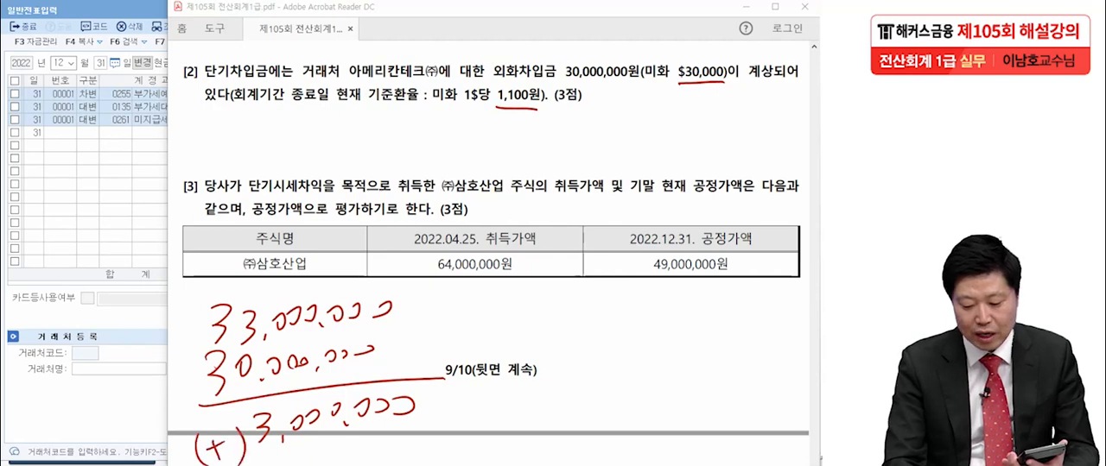
- Circle 외화차입금 and box 단기차입금 in adjustment [2], then clear all the pen marks
{"action": "mouse_move", "coordinate": [542, 90]}
{"action": "left_mouse_down"}
{"action": "mouse_move", "coordinate": [566, 52]}
{"action": "mouse_move", "coordinate": [563, 100]}
{"action": "left_mouse_up"}
{"action": "left_click_drag", "start_coordinate": [204, 49], "coordinate": [202, 90]}
{"action": "mouse_move", "coordinate": [204, 50]}
{"action": "left_mouse_down"}
{"action": "mouse_move", "coordinate": [283, 55]}
{"action": "mouse_move", "coordinate": [281, 92]}
{"action": "left_mouse_up"}
{"action": "left_click_drag", "start_coordinate": [282, 92], "coordinate": [208, 90]}
{"action": "left_click_drag", "start_coordinate": [275, 76], "coordinate": [292, 89]}
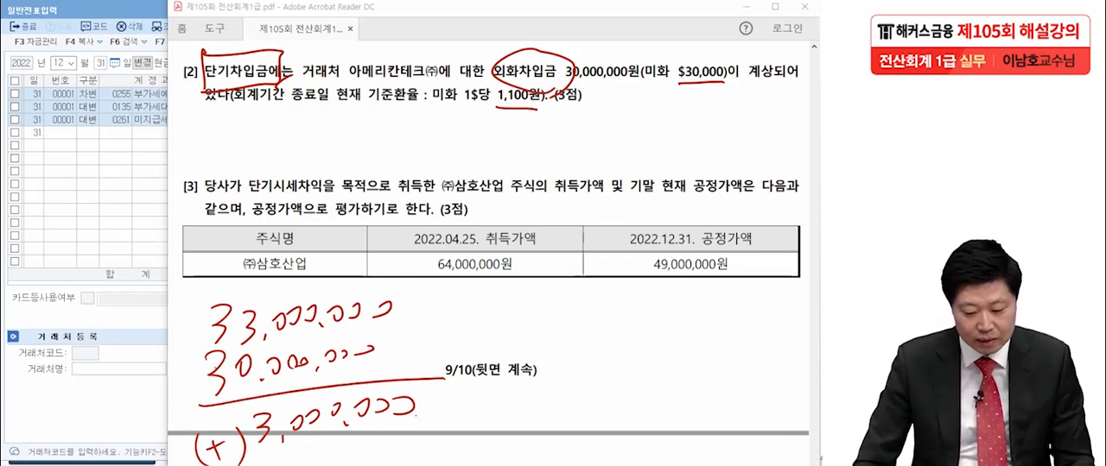
{"action": "key", "text": "Escape"}
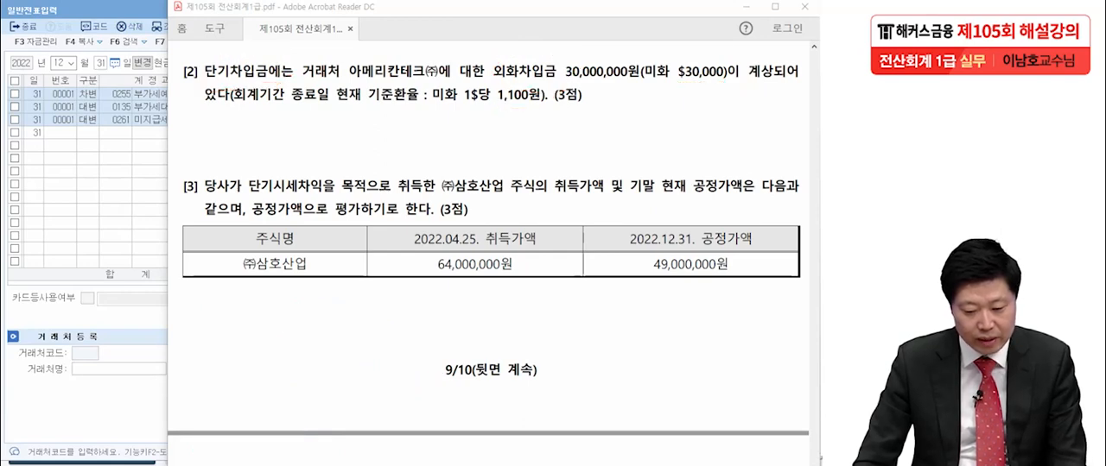
- Start a new December 31 대변 line in the general voucher with the account 0260 단기차입금
{"action": "key", "text": "Down"}
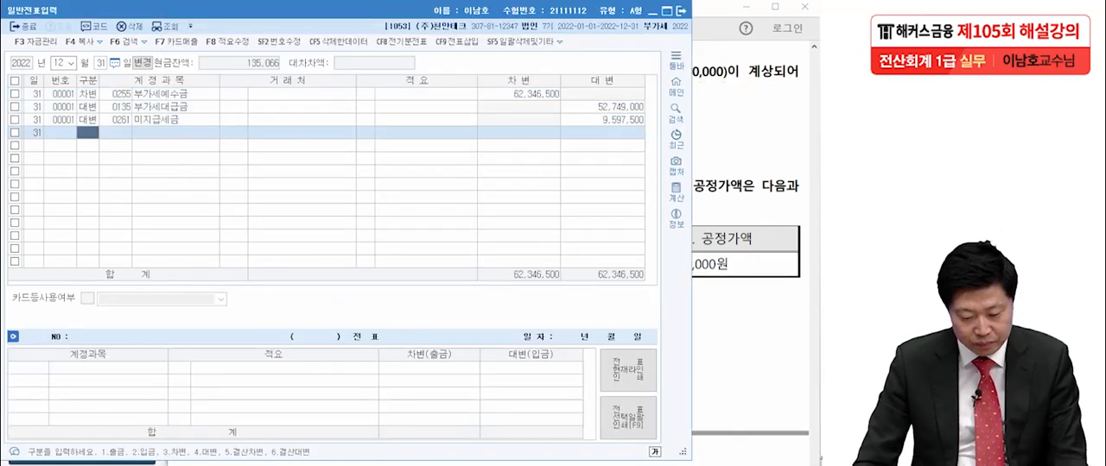
{"action": "type", "text": "4"}
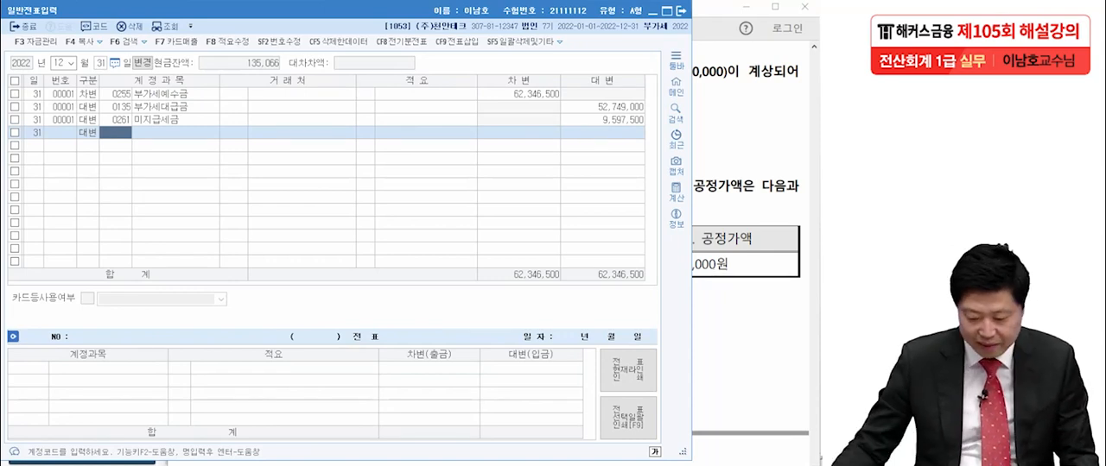
{"action": "type", "text": "단기차"}
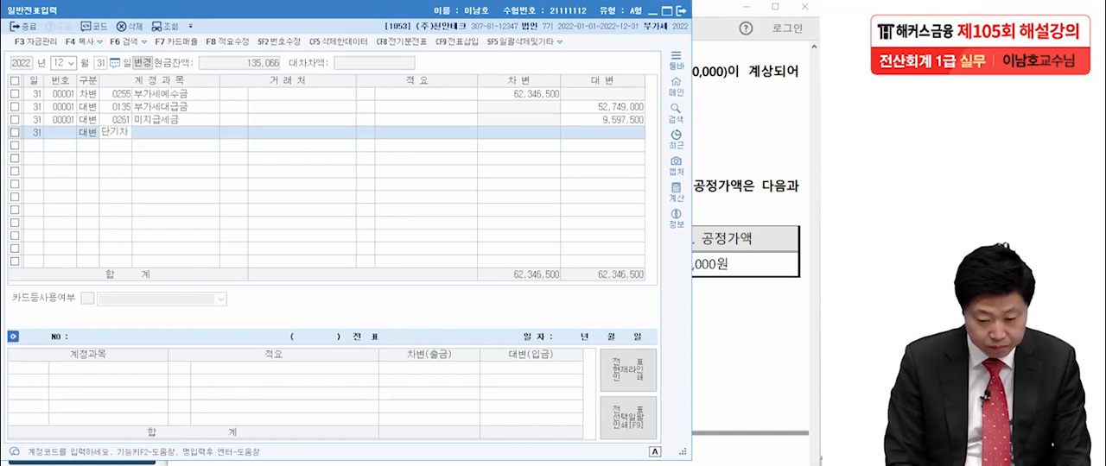
{"action": "key", "text": "Return"}
{"action": "key", "text": "Return"}
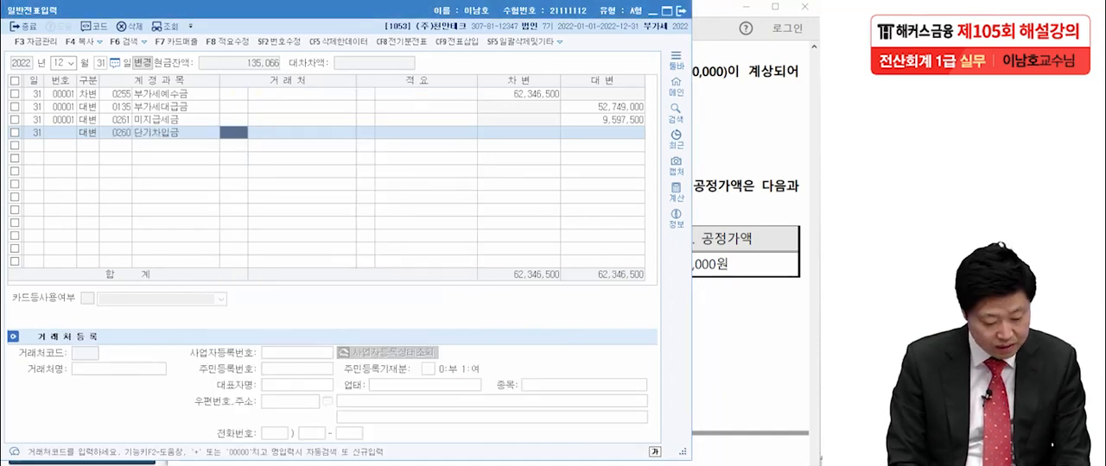
- Assign 00163 아메리칸테크(주) as the 거래처 of the 단기차입금 line and enter a credit of 3,000,000
{"action": "type", "text": "아"}
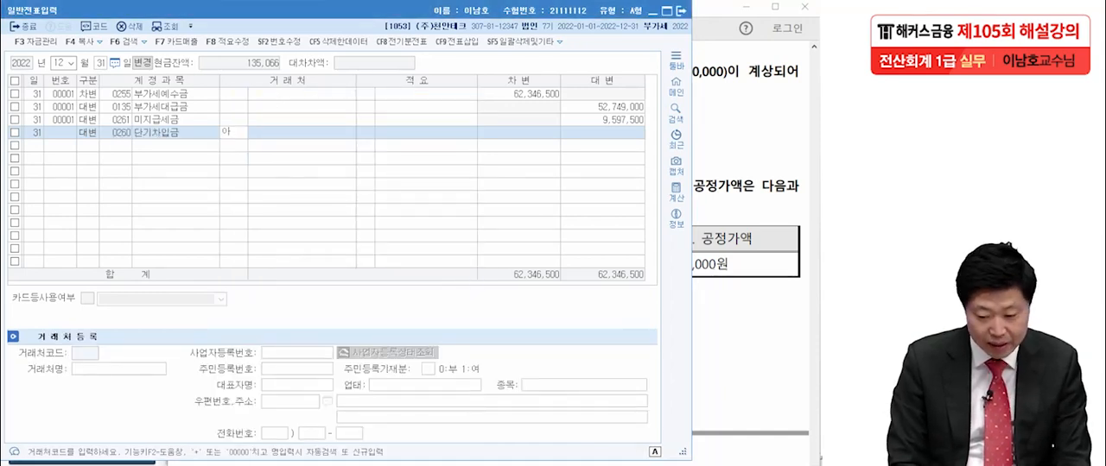
{"action": "key", "text": "Return"}
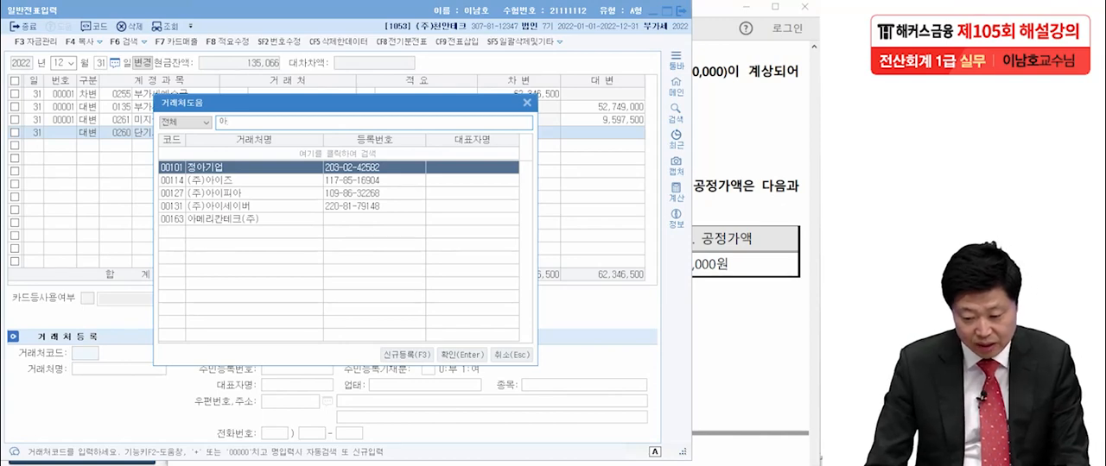
{"action": "left_click", "coordinate": [223, 220]}
{"action": "key", "text": "Return"}
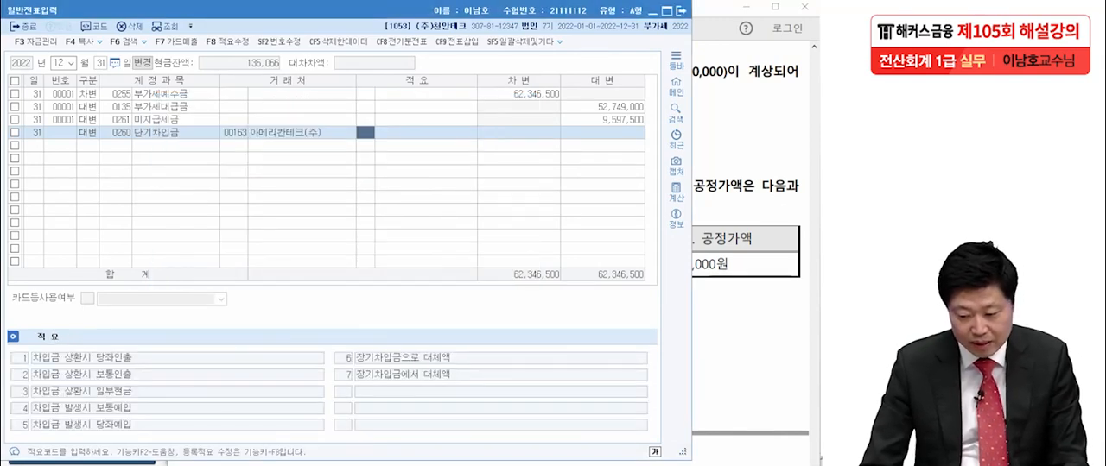
{"action": "key", "text": "Return"}
{"action": "type", "text": "3,00"}
{"action": "type", "text": "0,000"}
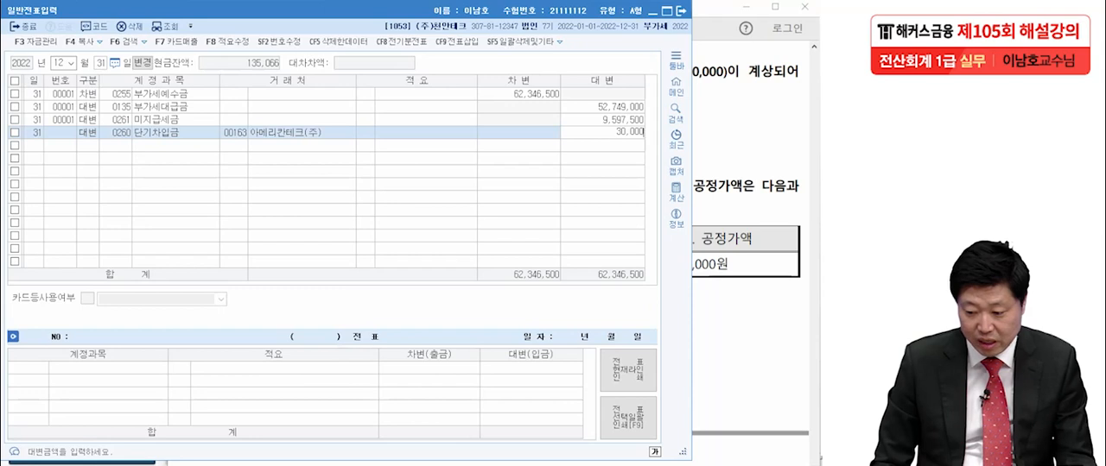
{"action": "key", "text": "Return"}
- Add the matching 차변 line to 0955 외화환산손실, found by looking up accounts containing 외화환
{"action": "type", "text": "3외환"}
{"action": "type", "text": "환"}
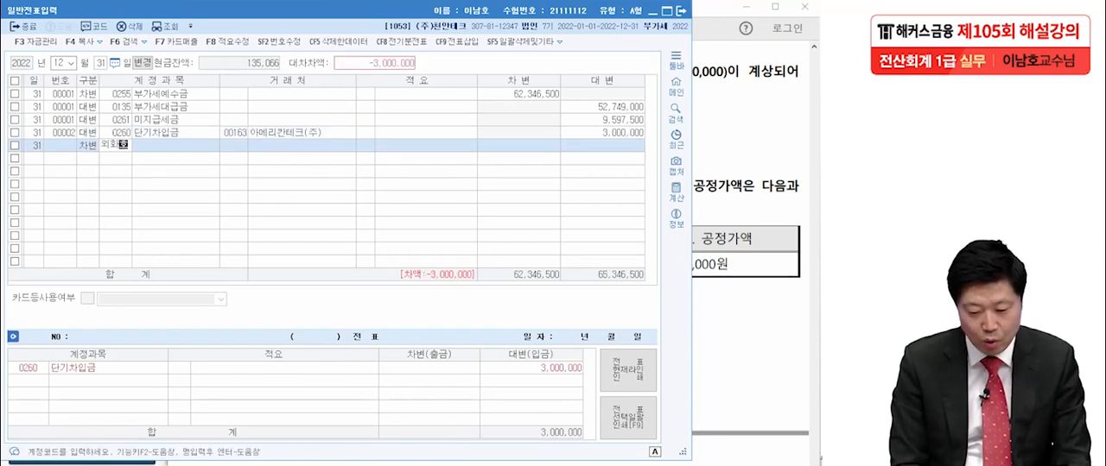
{"action": "key", "text": "Return"}
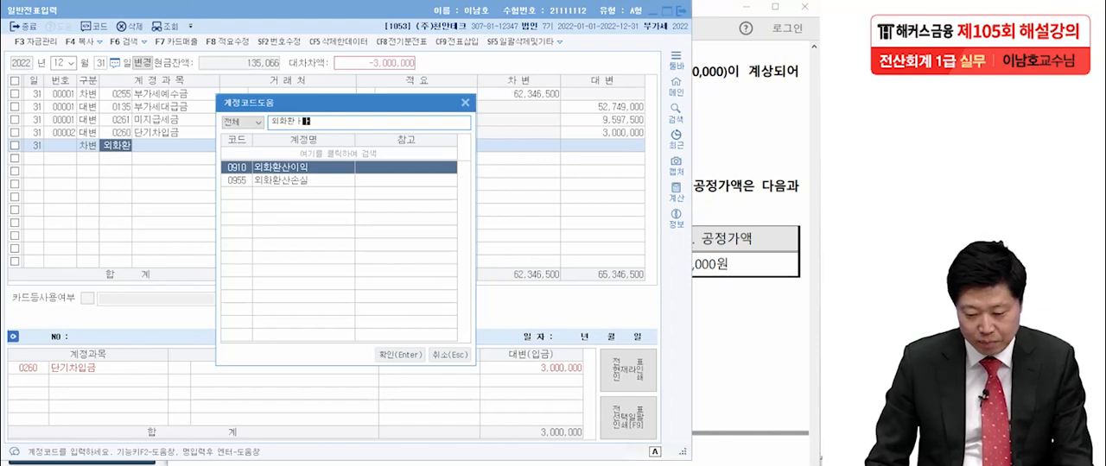
{"action": "key", "text": "Down"}
{"action": "key", "text": "Return"}
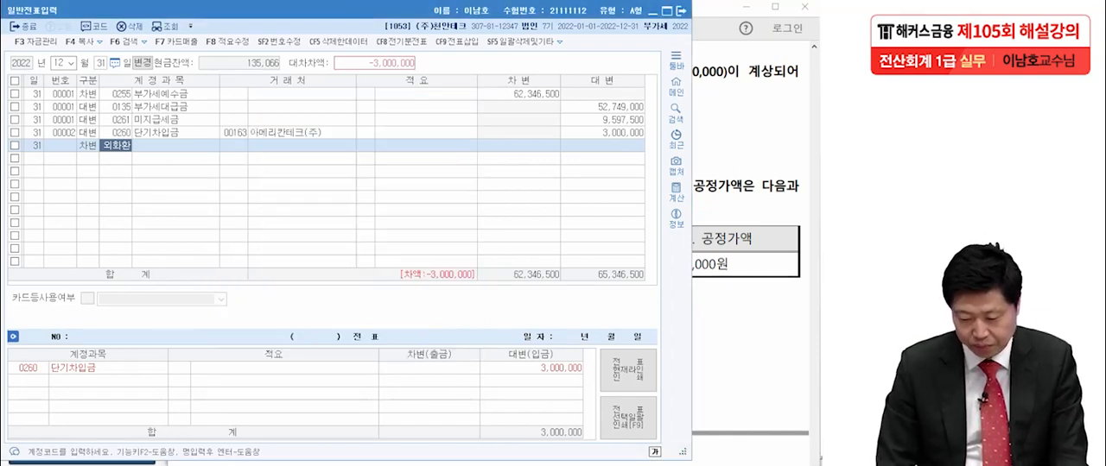
- Switch to the exam PDF and draw a pen arrow from 64,000,000원 to 49,000,000원 below adjustment [3]'s stock table
{"action": "key", "text": "alt+Tab"}
{"action": "scroll", "coordinate": [488, 259], "scroll_direction": "down", "scroll_amount": 3}
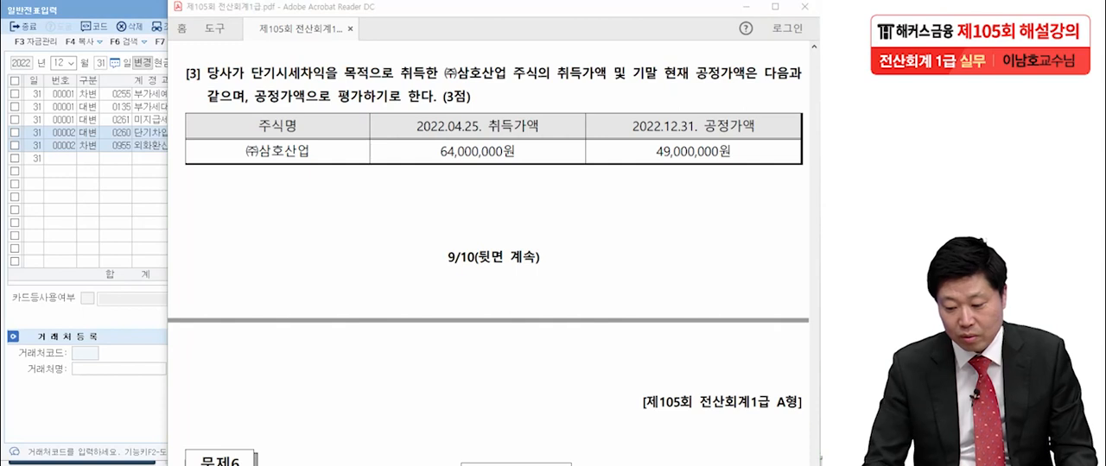
{"action": "mouse_move", "coordinate": [501, 169]}
{"action": "left_mouse_down"}
{"action": "mouse_move", "coordinate": [618, 170]}
{"action": "mouse_move", "coordinate": [613, 190]}
{"action": "left_mouse_up"}
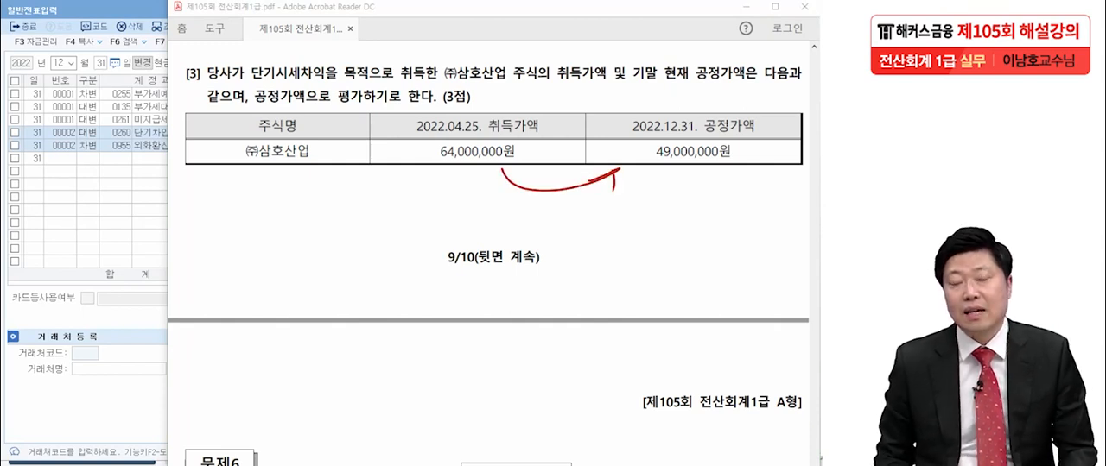
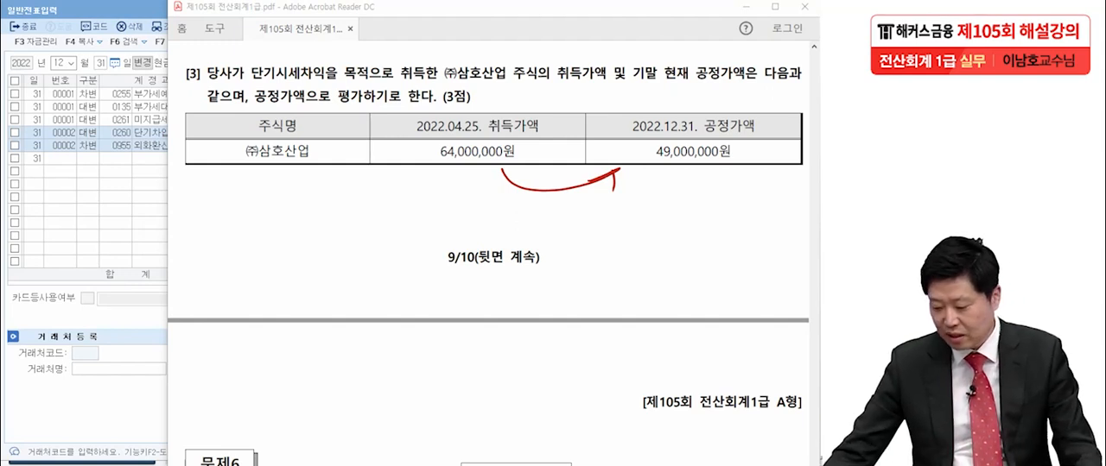
- Handwrite (-) 15,000,000 with the pen beneath the arrow under adjustment [3]'s stock table
{"action": "left_click_drag", "start_coordinate": [569, 209], "coordinate": [569, 236]}
{"action": "mouse_move", "coordinate": [575, 226]}
{"action": "left_mouse_down"}
{"action": "mouse_move", "coordinate": [590, 224]}
{"action": "mouse_move", "coordinate": [587, 241]}
{"action": "left_mouse_up"}
{"action": "left_click_drag", "start_coordinate": [633, 210], "coordinate": [623, 237]}
{"action": "left_click_drag", "start_coordinate": [648, 204], "coordinate": [637, 230]}
{"action": "left_click", "coordinate": [668, 230]}
{"action": "left_click_drag", "start_coordinate": [650, 206], "coordinate": [696, 225]}
{"action": "left_click", "coordinate": [726, 226]}
{"action": "left_click_drag", "start_coordinate": [710, 215], "coordinate": [741, 228]}
{"action": "left_click_drag", "start_coordinate": [748, 221], "coordinate": [785, 223]}
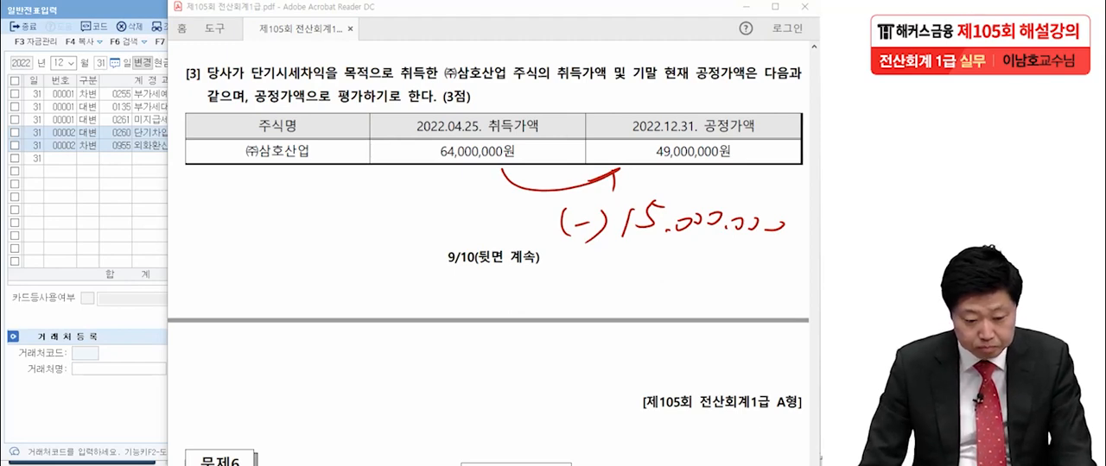
- Switch back to KcLep and add a December 31 대변 line to 0107 단기매매증권 with a credit of 15,000,000
{"action": "key", "text": "alt+Tab"}
{"action": "left_click", "coordinate": [87, 158]}
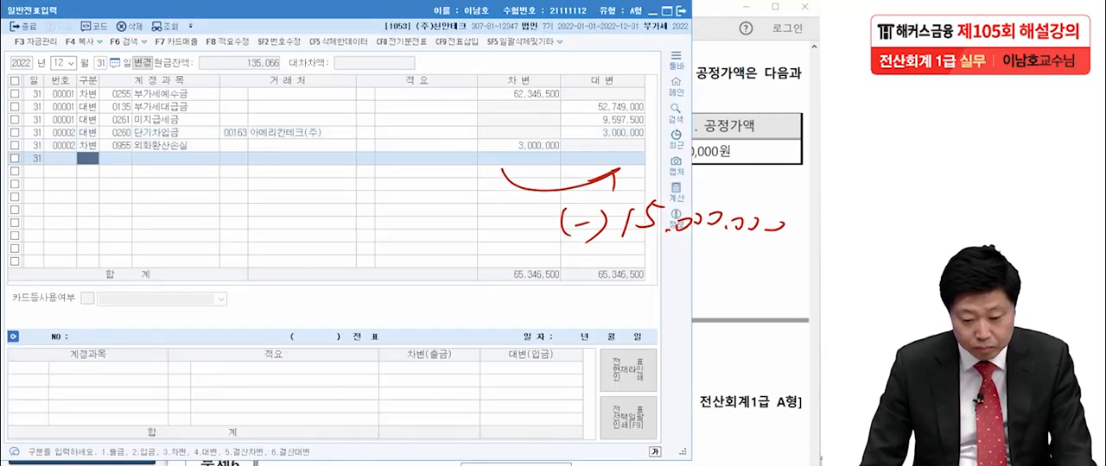
{"action": "type", "text": "4"}
{"action": "key", "text": "Return"}
{"action": "type", "text": "단기매"}
{"action": "key", "text": "Return"}
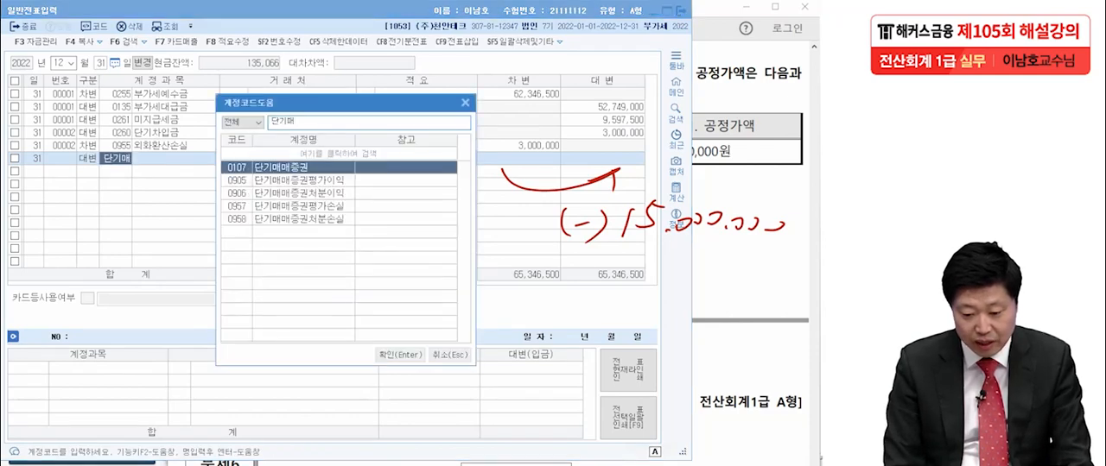
{"action": "key", "text": "Return"}
{"action": "key", "text": "Return"}
{"action": "key", "text": "Return"}
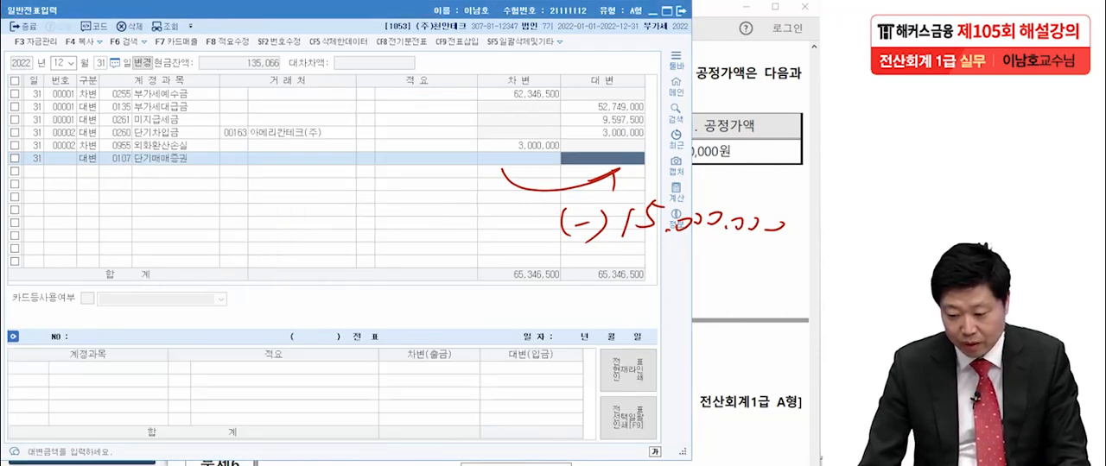
{"action": "type", "text": "15000000"}
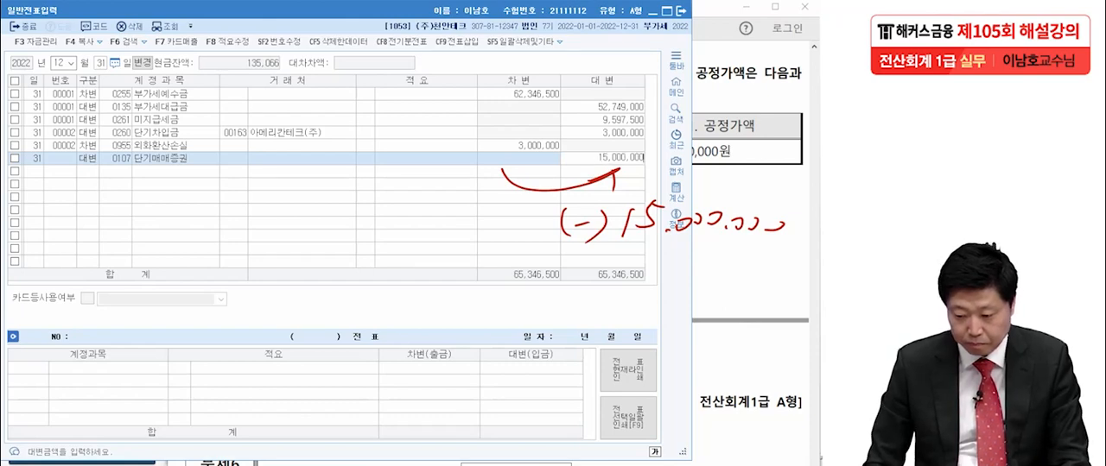
{"action": "key", "text": "Return"}
- Add the matching 차변 line to 0957 단기매매증권평가손실, found by looking up accounts containing 단기매, and clear the pen marks
{"action": "type", "text": "3"}
{"action": "type", "text": "단기"}
{"action": "type", "text": "매"}
{"action": "key", "text": "Return"}
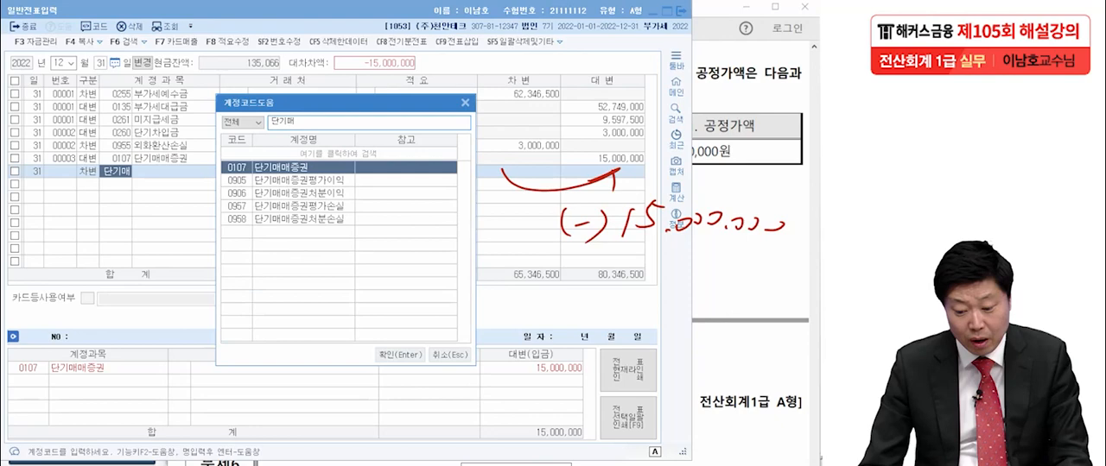
{"action": "left_click", "coordinate": [298, 206]}
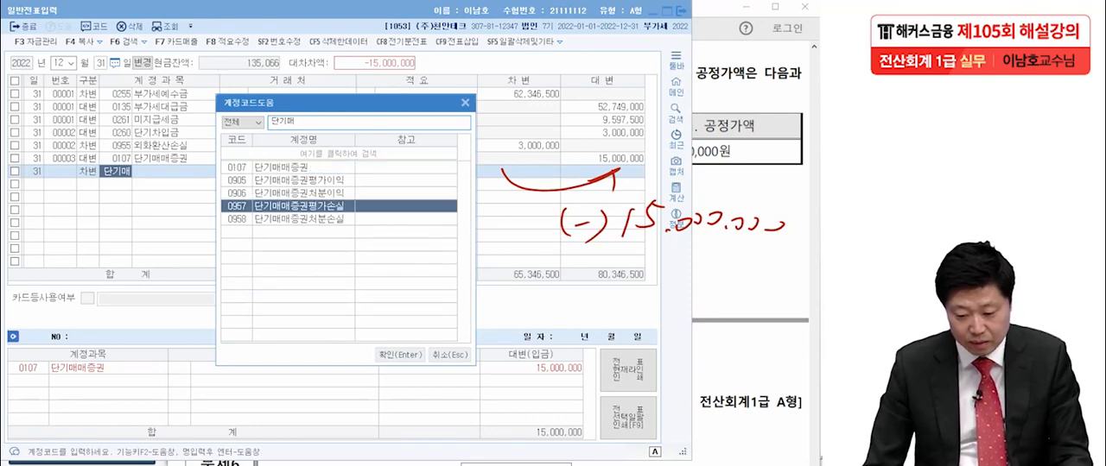
{"action": "key", "text": "Return"}
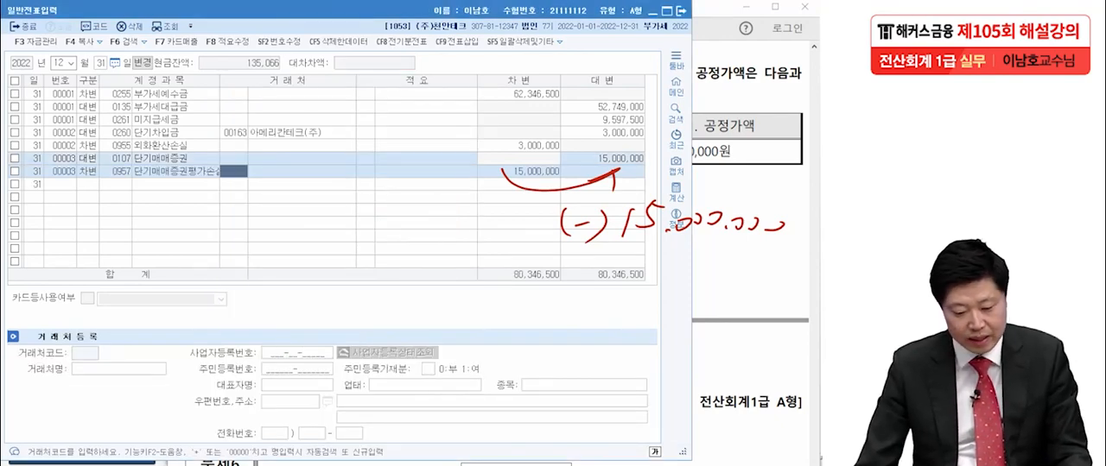
{"action": "key", "text": "Escape"}
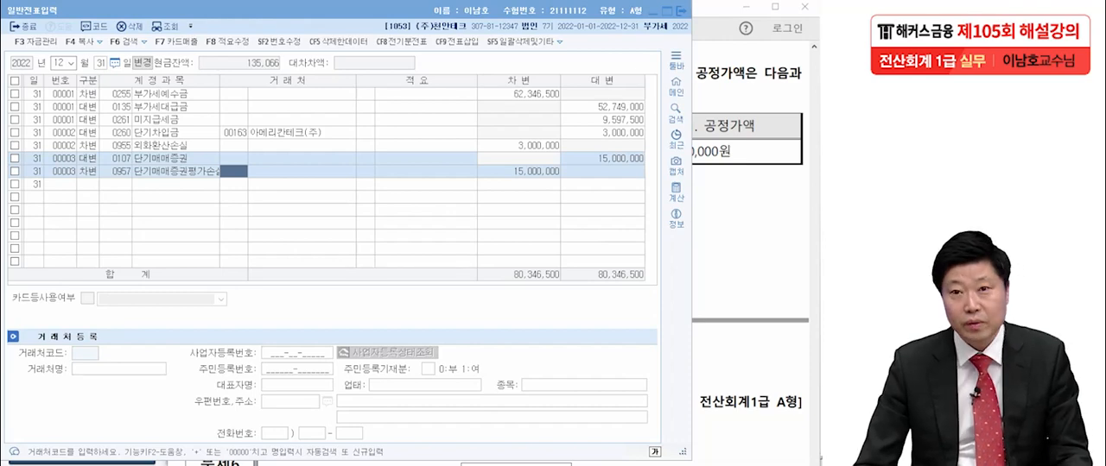
- Close the general voucher entry window and bring up Problem 6's questions in the exam PDF
{"action": "key", "text": "alt+Tab"}
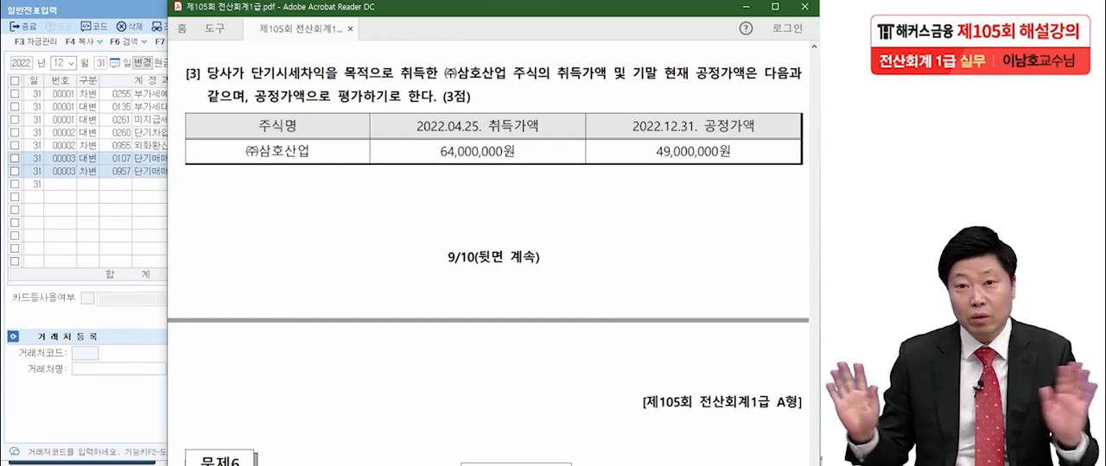
{"action": "key", "text": "alt+Tab"}
{"action": "key", "text": "alt+Tab"}
{"action": "scroll", "coordinate": [494, 259], "scroll_direction": "down", "scroll_amount": 4}
{"action": "scroll", "coordinate": [493, 259], "scroll_direction": "down", "scroll_amount": 2}
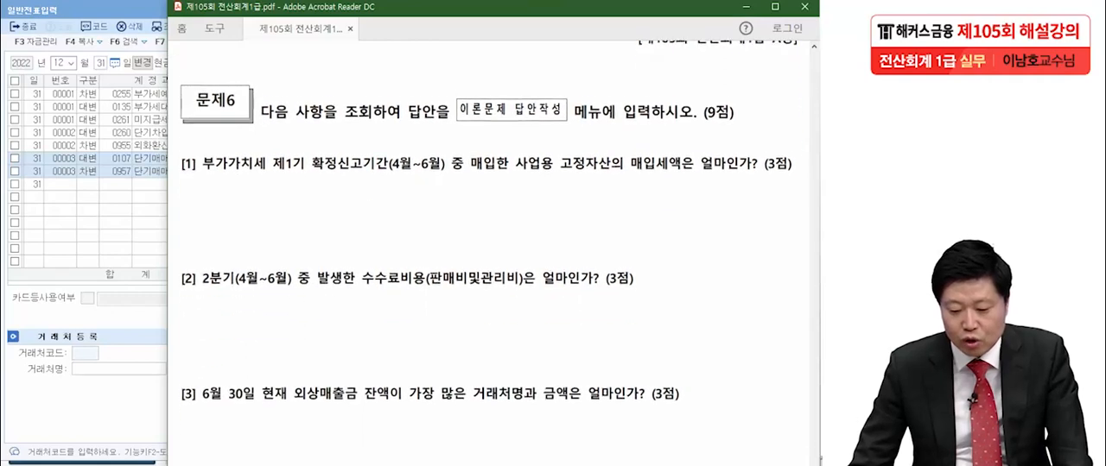
{"action": "key", "text": "alt+Tab"}
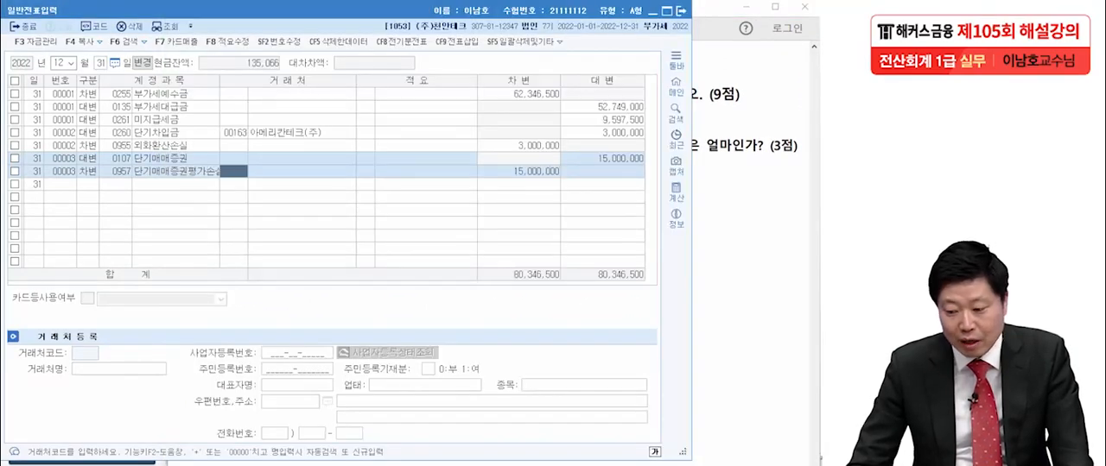
{"action": "key", "text": "alt+Tab"}
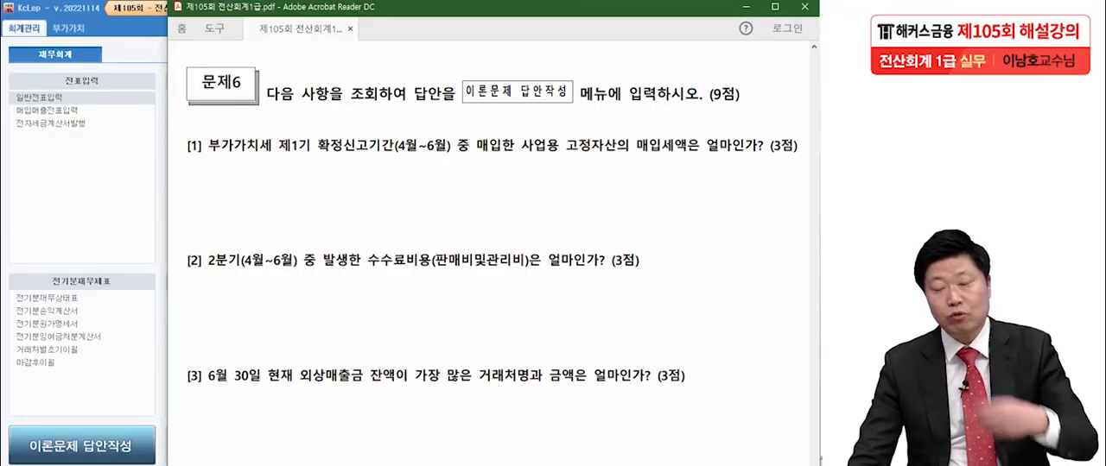
{"action": "scroll", "coordinate": [493, 259], "scroll_direction": "down", "scroll_amount": 2}
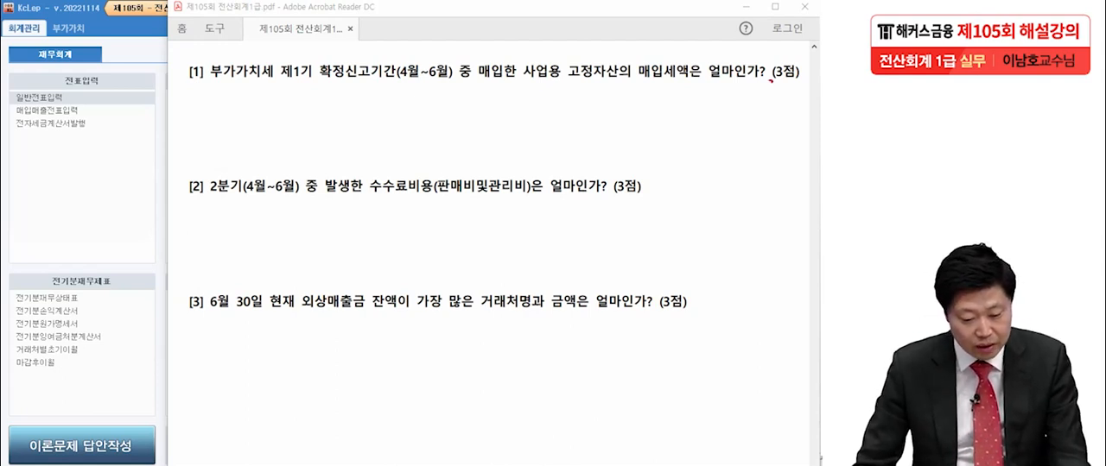
- Open the 부가가치세신고서 in KcLep and query it for April 1 to June 30, 2022
{"action": "left_click", "coordinate": [71, 29]}
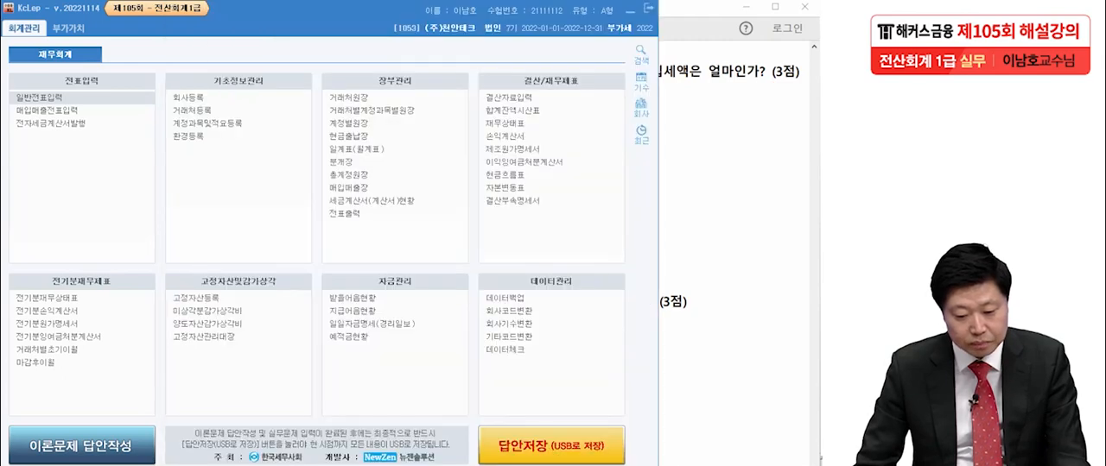
{"action": "left_click", "coordinate": [68, 28]}
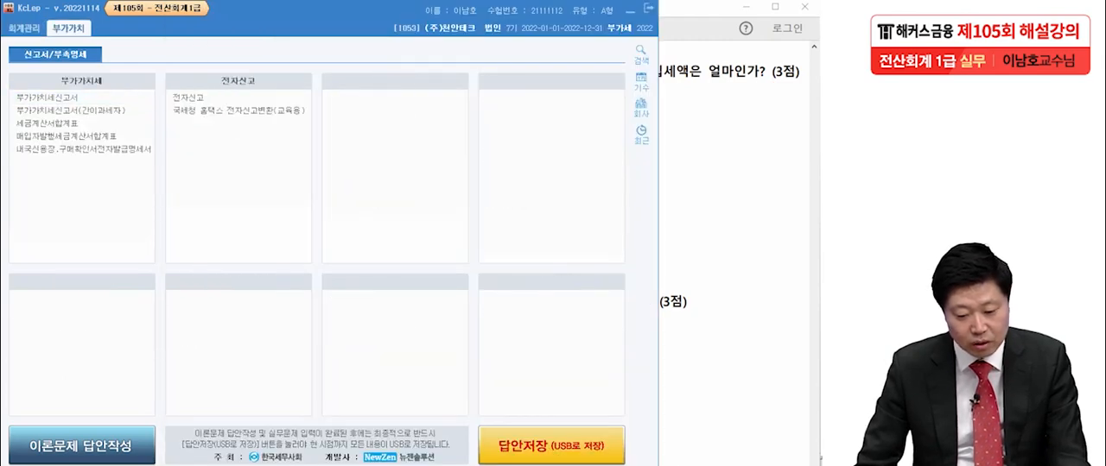
{"action": "left_click", "coordinate": [62, 97]}
{"action": "type", "text": "4"}
{"action": "key", "text": "Return"}
{"action": "key", "text": "Return"}
{"action": "type", "text": "6"}
{"action": "key", "text": "Return"}
{"action": "key", "text": "Return"}
{"action": "key", "text": "Return"}
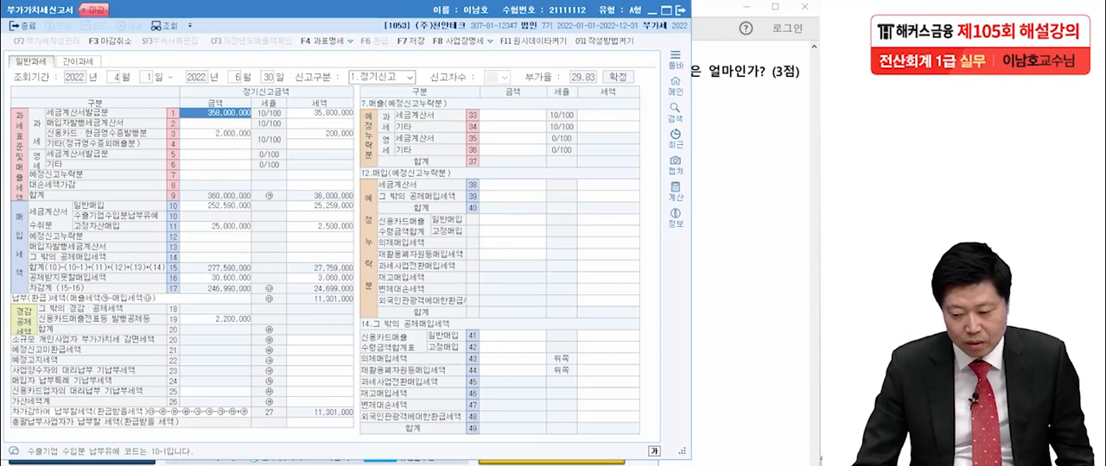
- Check question [1] in the exam PDF and circle 세금계산서 수취분 and 그 밖의 공제매입세액 on the VAT return
{"action": "key", "text": "alt+Tab"}
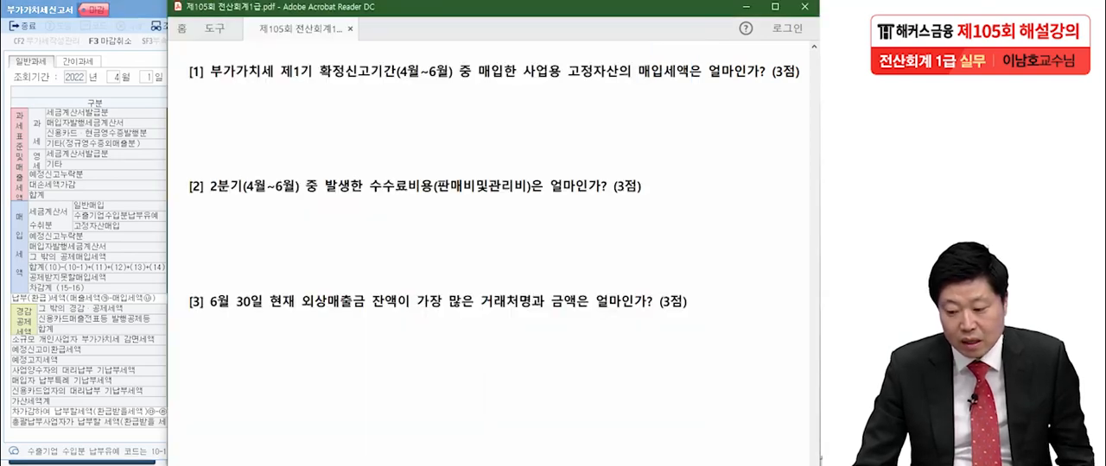
{"action": "key", "text": "alt+Tab"}
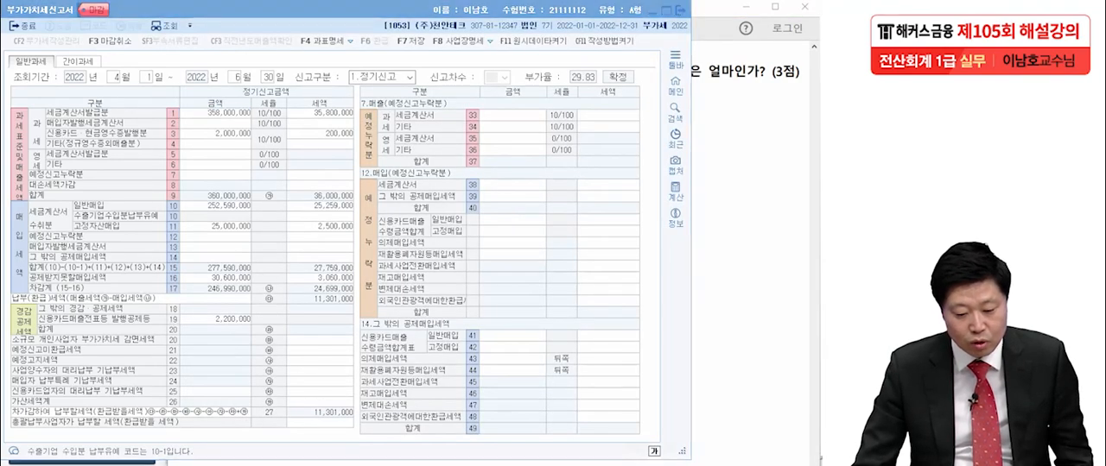
{"action": "mouse_move", "coordinate": [72, 230]}
{"action": "left_mouse_down"}
{"action": "mouse_move", "coordinate": [38, 233]}
{"action": "mouse_move", "coordinate": [59, 197]}
{"action": "mouse_move", "coordinate": [87, 221]}
{"action": "left_mouse_up"}
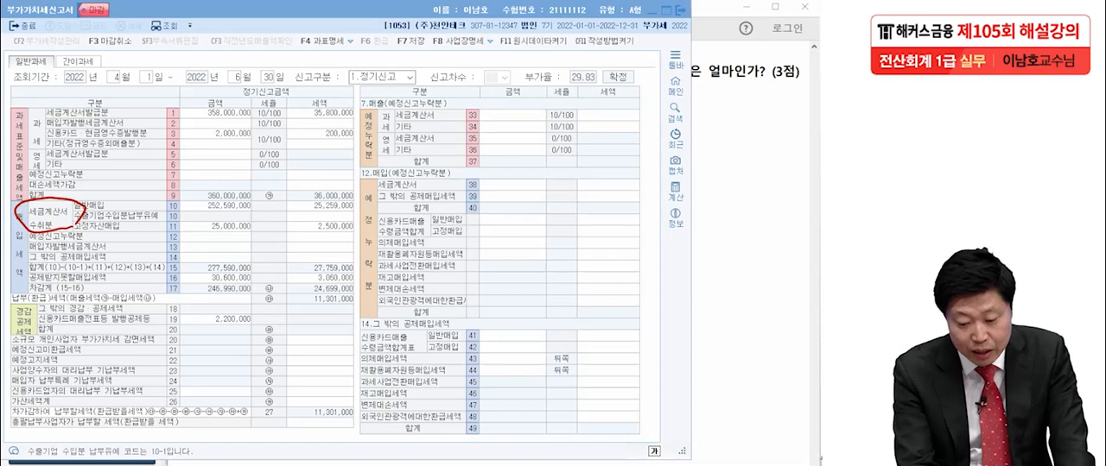
{"action": "mouse_move", "coordinate": [115, 257]}
{"action": "left_mouse_down"}
{"action": "mouse_move", "coordinate": [24, 259]}
{"action": "mouse_move", "coordinate": [112, 252]}
{"action": "mouse_move", "coordinate": [117, 263]}
{"action": "left_mouse_up"}
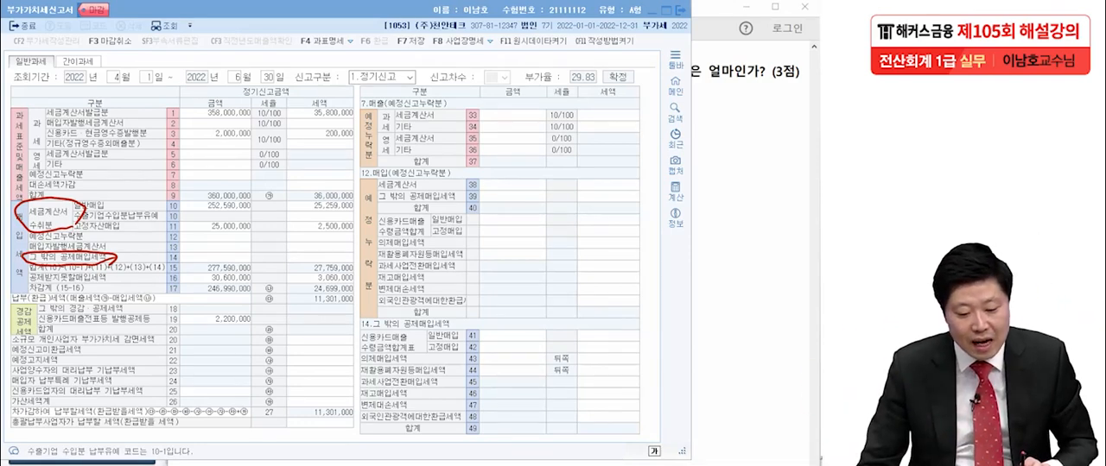
{"action": "key", "text": "alt+Tab"}
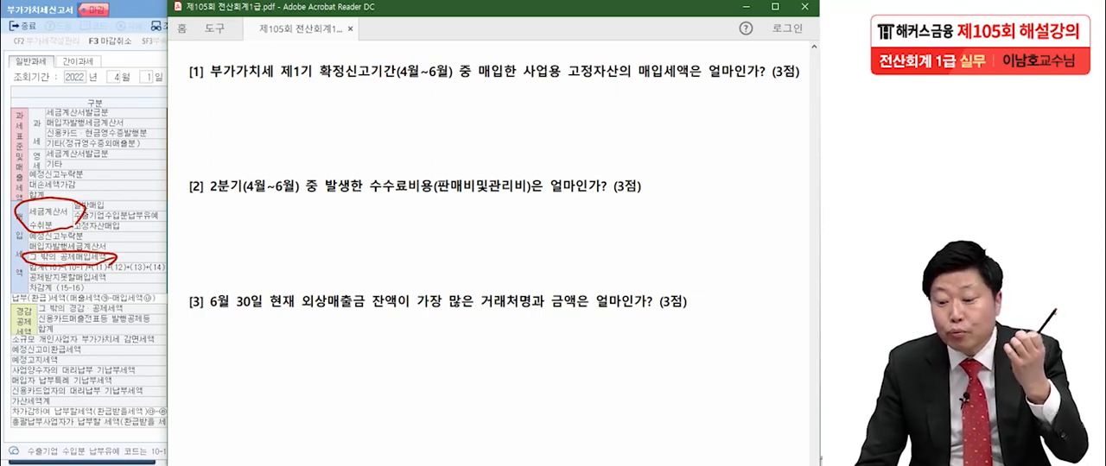
{"action": "key", "text": "alt+Tab"}
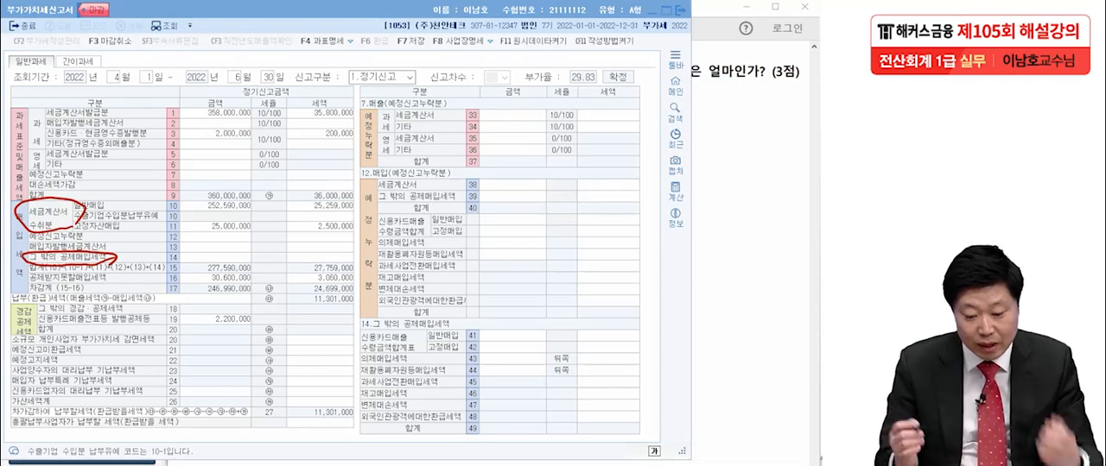
- Underline the 고정자산매입 row, box its tax amount, and handwrite a circled 2,500,000 beside the VAT return
{"action": "mouse_move", "coordinate": [72, 235]}
{"action": "left_mouse_down"}
{"action": "mouse_move", "coordinate": [366, 229]}
{"action": "mouse_move", "coordinate": [311, 218]}
{"action": "mouse_move", "coordinate": [363, 223]}
{"action": "mouse_move", "coordinate": [356, 237]}
{"action": "left_mouse_up"}
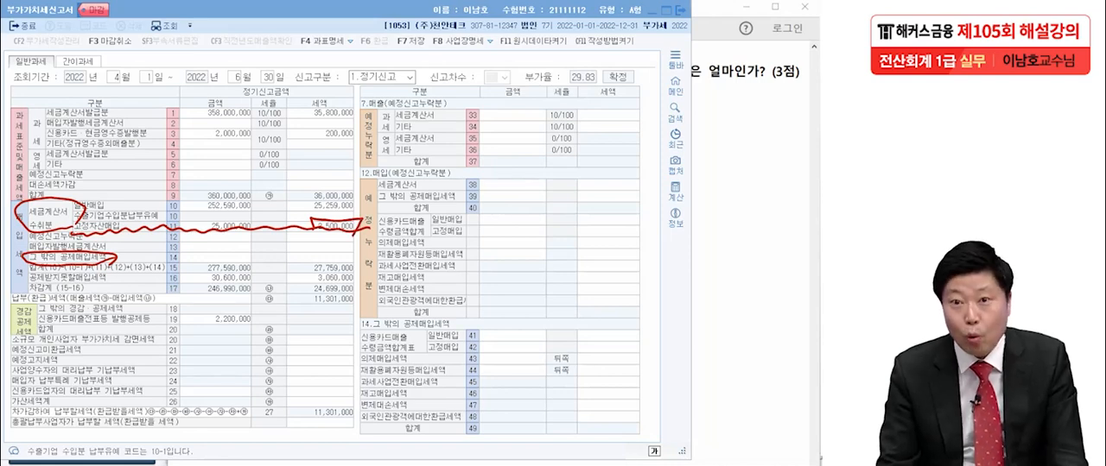
{"action": "left_click_drag", "start_coordinate": [612, 163], "coordinate": [652, 191]}
{"action": "left_click_drag", "start_coordinate": [686, 149], "coordinate": [673, 181]}
{"action": "left_click_drag", "start_coordinate": [697, 159], "coordinate": [716, 159]}
{"action": "left_click_drag", "start_coordinate": [726, 168], "coordinate": [728, 171]}
{"action": "left_click_drag", "start_coordinate": [737, 168], "coordinate": [786, 172]}
{"action": "left_click_drag", "start_coordinate": [752, 127], "coordinate": [804, 183]}
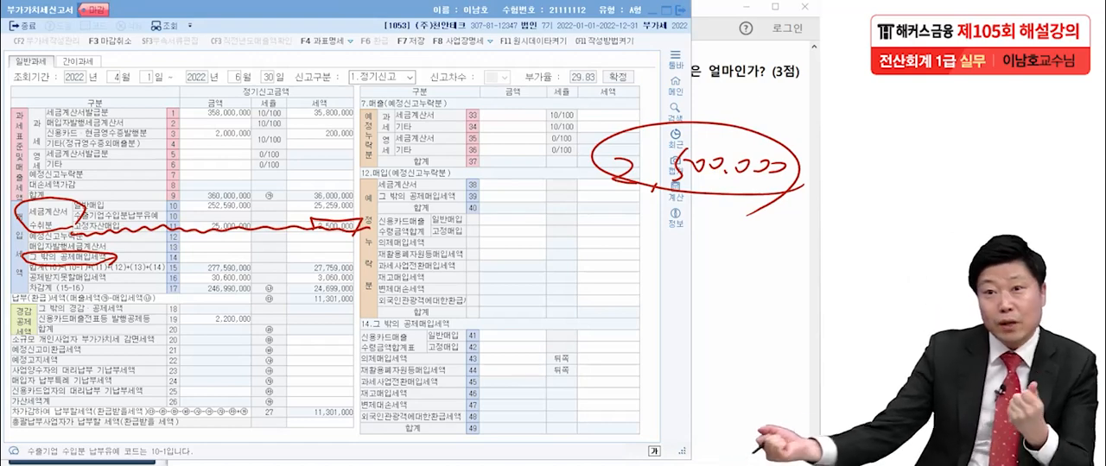
- Circle number 14 and the section 14 heading, and draw slashed zeros in line 14's 금액 and 세액 columns
{"action": "mouse_move", "coordinate": [163, 256]}
{"action": "left_mouse_down"}
{"action": "mouse_move", "coordinate": [185, 263]}
{"action": "mouse_move", "coordinate": [163, 255]}
{"action": "left_mouse_up"}
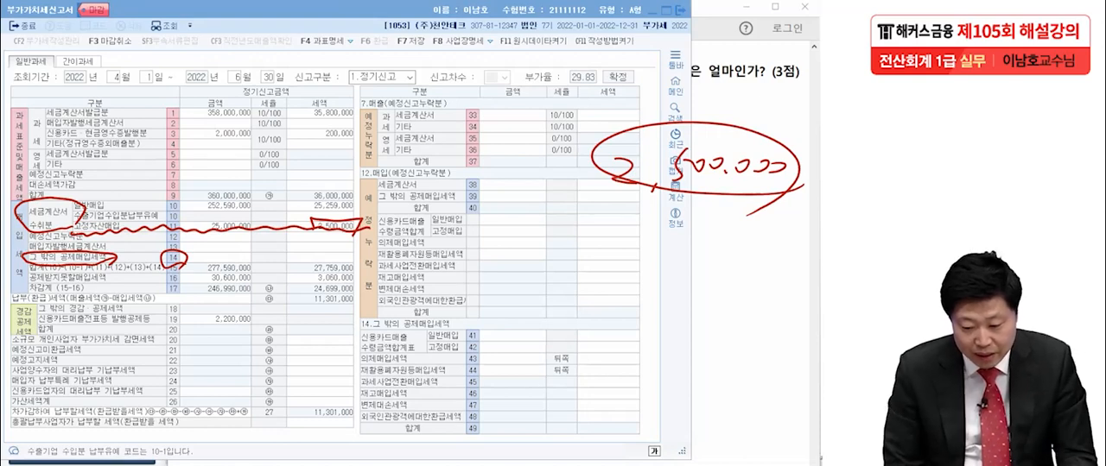
{"action": "mouse_move", "coordinate": [462, 323]}
{"action": "left_mouse_down"}
{"action": "mouse_move", "coordinate": [450, 322]}
{"action": "mouse_move", "coordinate": [455, 303]}
{"action": "left_mouse_up"}
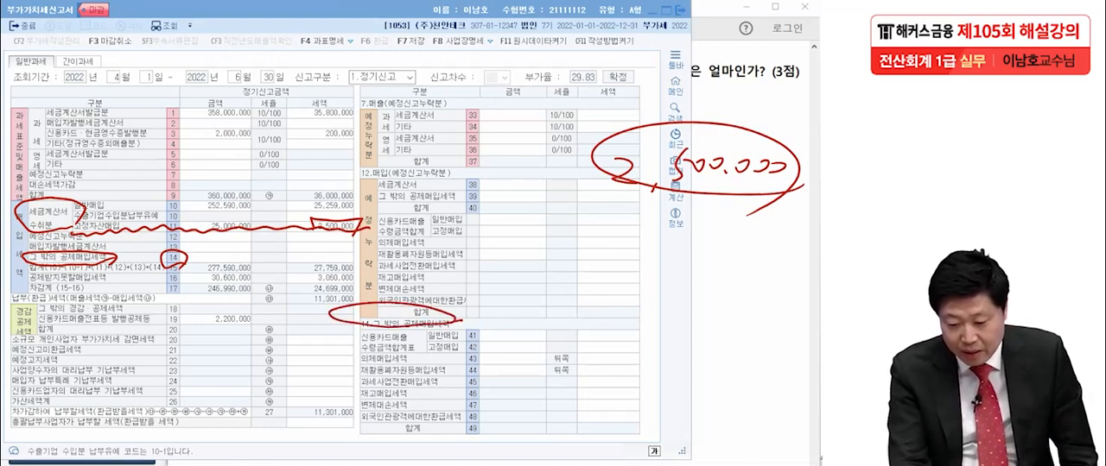
{"action": "mouse_move", "coordinate": [234, 259]}
{"action": "left_mouse_down"}
{"action": "mouse_move", "coordinate": [247, 246]}
{"action": "mouse_move", "coordinate": [223, 265]}
{"action": "left_mouse_up"}
{"action": "left_click_drag", "start_coordinate": [331, 264], "coordinate": [354, 247]}
{"action": "mouse_move", "coordinate": [648, 419]}
{"action": "left_mouse_down"}
{"action": "mouse_move", "coordinate": [337, 388]}
{"action": "mouse_move", "coordinate": [630, 436]}
{"action": "mouse_move", "coordinate": [584, 449]}
{"action": "left_mouse_up"}
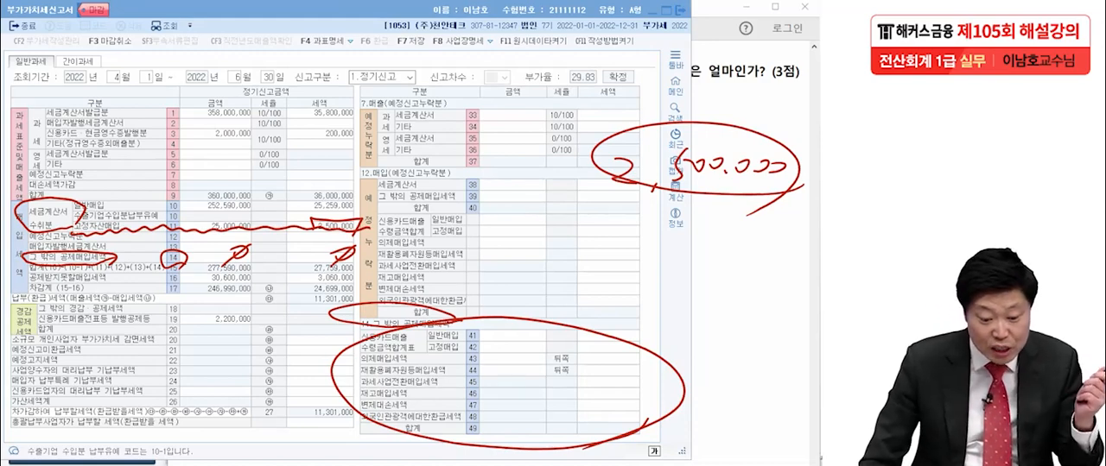
{"action": "key", "text": "ctrl+z"}
{"action": "key", "text": "ctrl+z"}
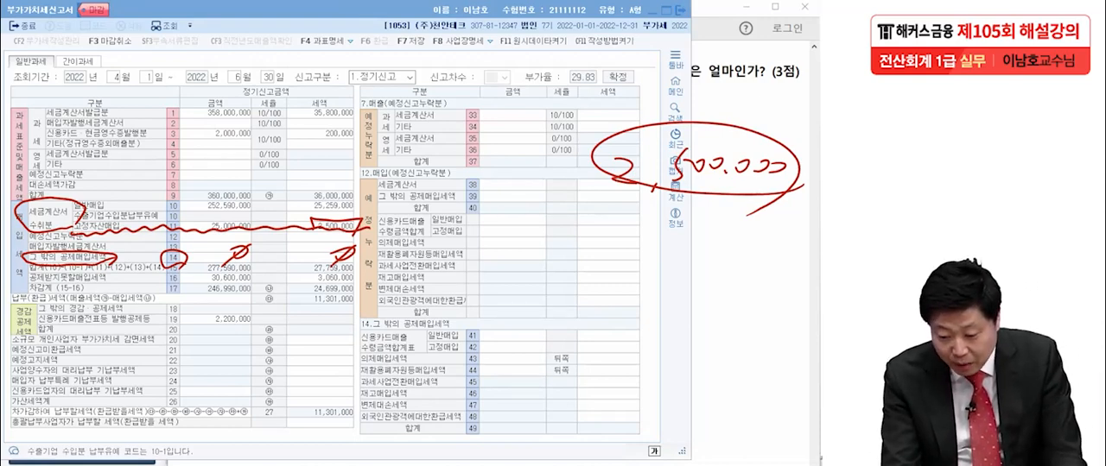
- Box section 14's 고정매입 line 42 with a circled slashed zero in its 세액, and add emphasis strokes around the handwritten 2,500,000
{"action": "mouse_move", "coordinate": [454, 327]}
{"action": "left_mouse_down"}
{"action": "mouse_move", "coordinate": [451, 318]}
{"action": "mouse_move", "coordinate": [456, 332]}
{"action": "mouse_move", "coordinate": [422, 354]}
{"action": "left_mouse_up"}
{"action": "mouse_move", "coordinate": [420, 342]}
{"action": "left_mouse_down"}
{"action": "mouse_move", "coordinate": [567, 340]}
{"action": "mouse_move", "coordinate": [589, 359]}
{"action": "mouse_move", "coordinate": [385, 354]}
{"action": "left_mouse_up"}
{"action": "mouse_move", "coordinate": [634, 350]}
{"action": "left_mouse_down"}
{"action": "mouse_move", "coordinate": [604, 356]}
{"action": "mouse_move", "coordinate": [646, 347]}
{"action": "left_mouse_up"}
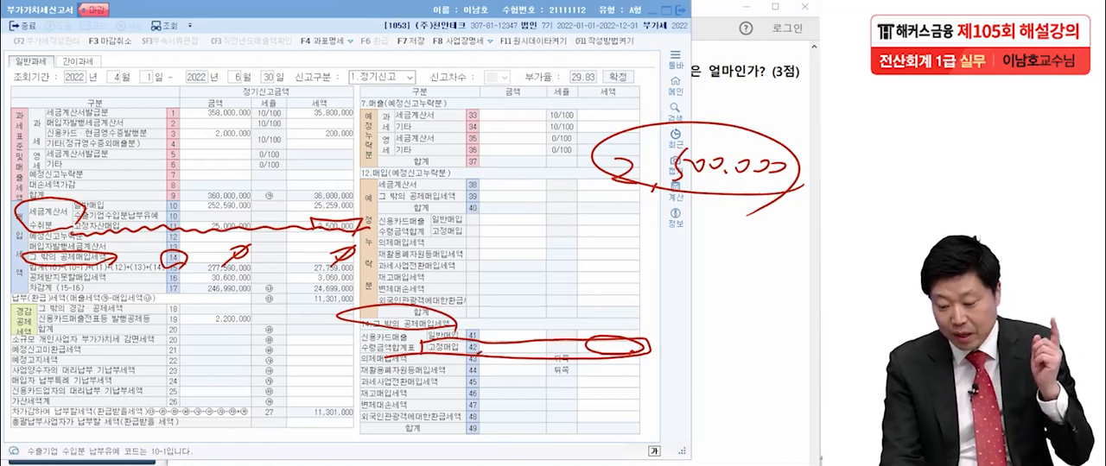
{"action": "left_click_drag", "start_coordinate": [615, 341], "coordinate": [602, 353]}
{"action": "mouse_move", "coordinate": [605, 119]}
{"action": "left_mouse_down"}
{"action": "mouse_move", "coordinate": [593, 129]}
{"action": "mouse_move", "coordinate": [605, 133]}
{"action": "left_mouse_up"}
{"action": "left_click_drag", "start_coordinate": [775, 208], "coordinate": [787, 200]}
{"action": "left_click_drag", "start_coordinate": [780, 215], "coordinate": [798, 203]}
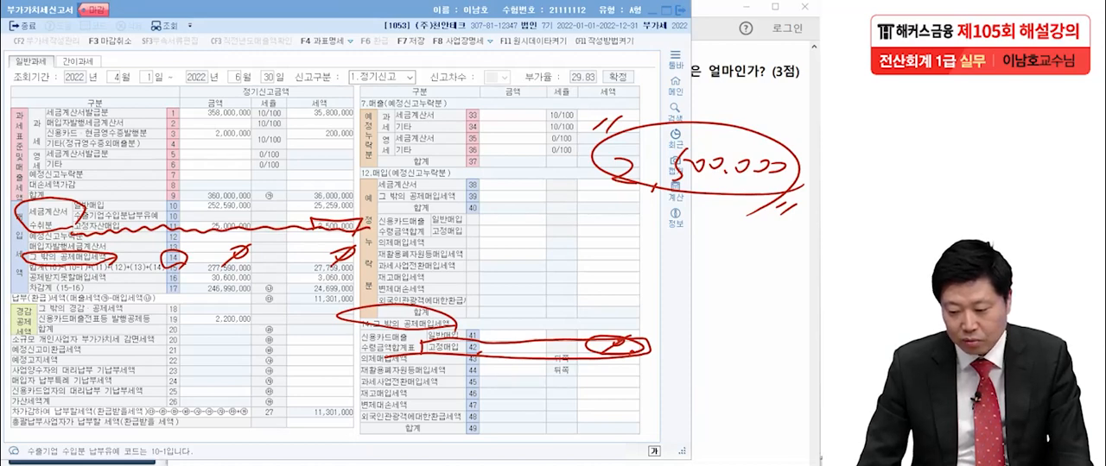
- Close the VAT return and enter 2,500,000 as practical answer [1] in 이론문제 답안작성
{"action": "key", "text": "Escape"}
{"action": "left_click", "coordinate": [82, 368]}
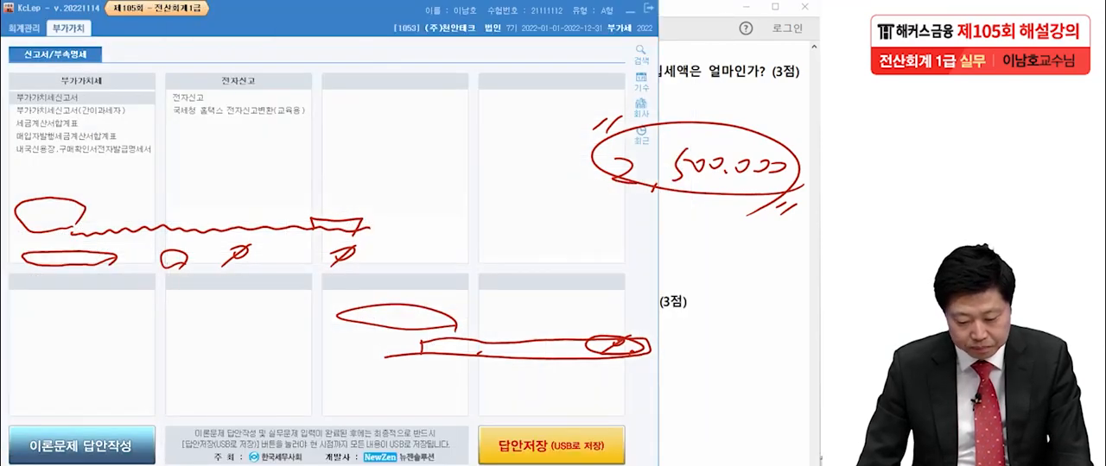
{"action": "left_click", "coordinate": [81, 446]}
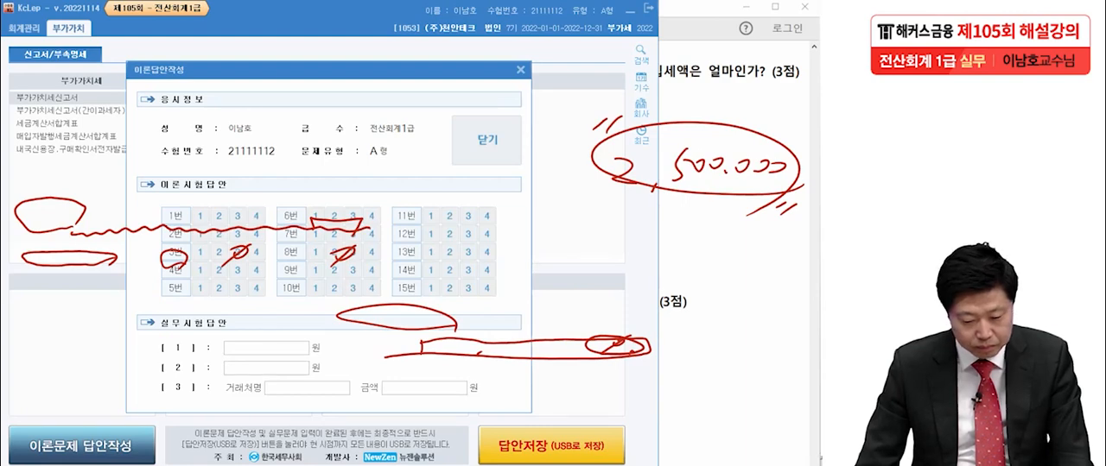
{"action": "left_click", "coordinate": [266, 348]}
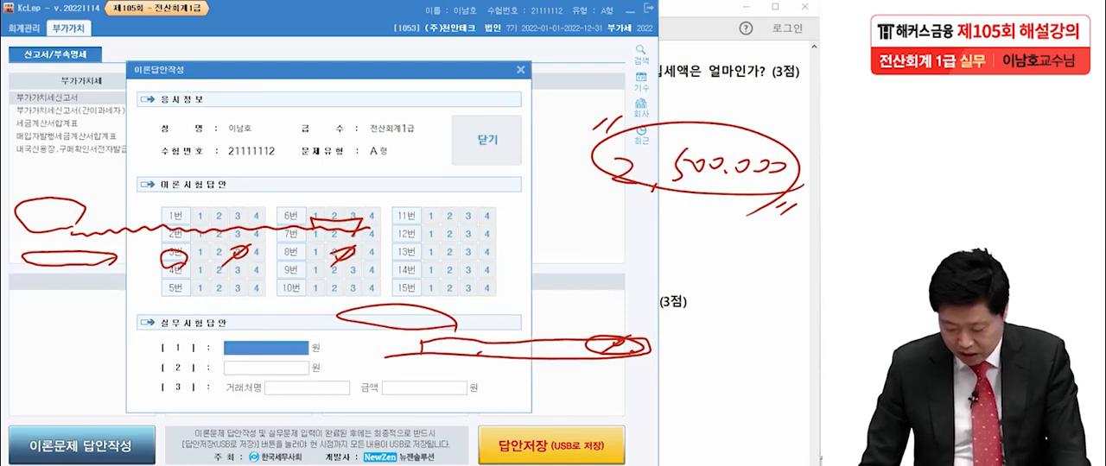
{"action": "type", "text": "2500000"}
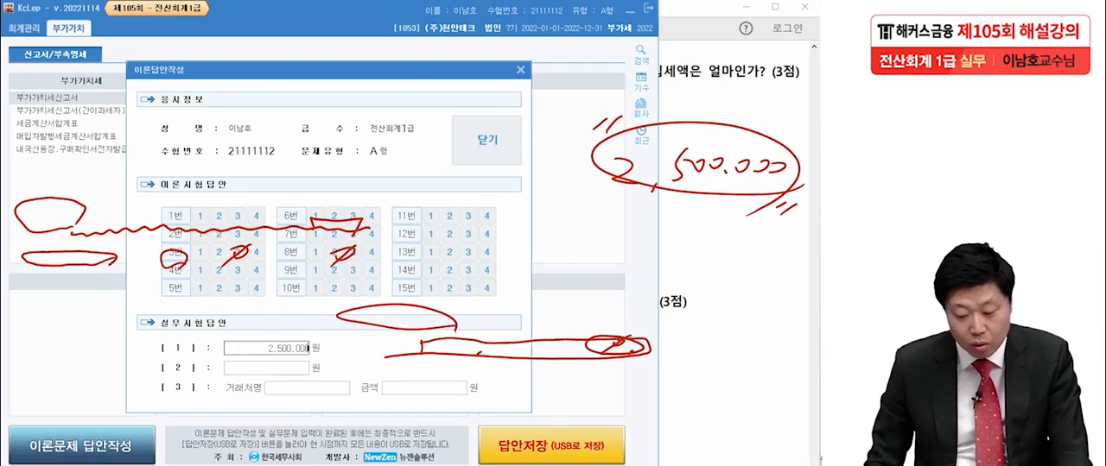
- Close the answer dialog with practical answer [1] filled in, acknowledge the notice, and clear the pen marks
{"action": "key", "text": "Return"}
{"action": "left_click", "coordinate": [486, 140]}
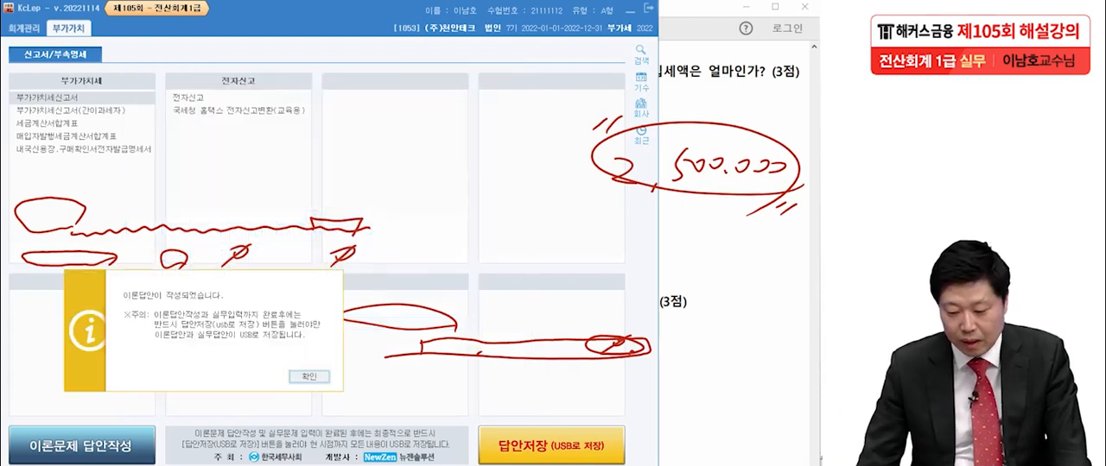
{"action": "key", "text": "Return"}
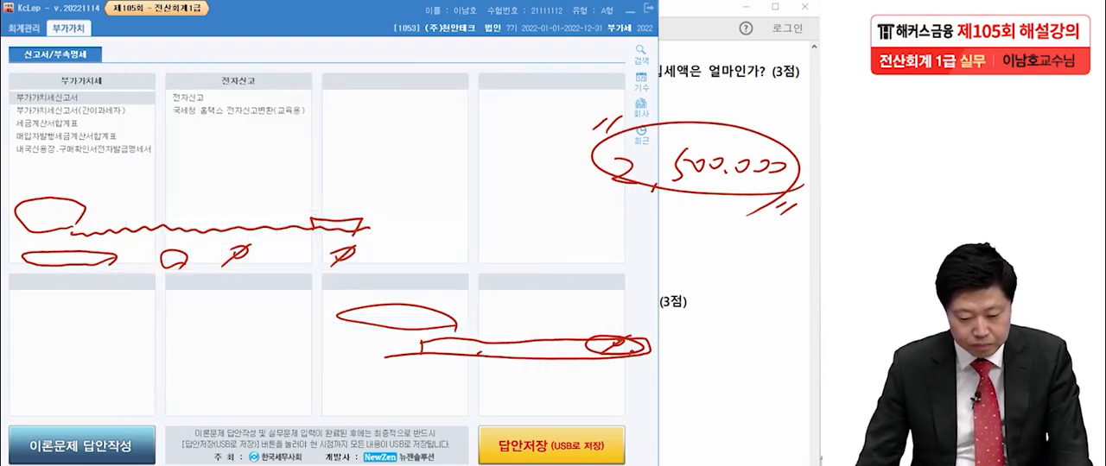
{"action": "key", "text": "Escape"}
- Bring up question [2] in the exam PDF, then query KcLep's 일계표(월계표) for 2022-04-01 to 2022-06-30
{"action": "key", "text": "alt+Tab"}
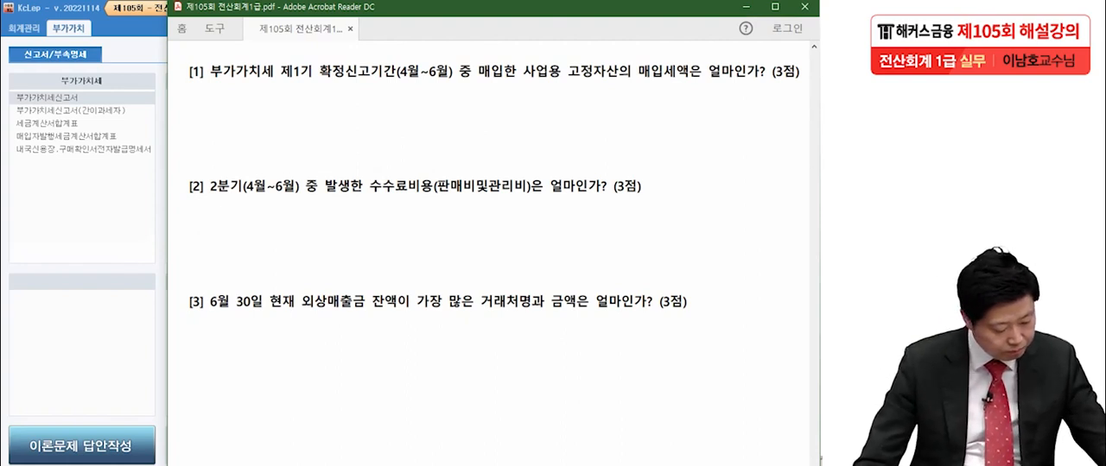
{"action": "scroll", "coordinate": [492, 259], "scroll_direction": "down", "scroll_amount": 3}
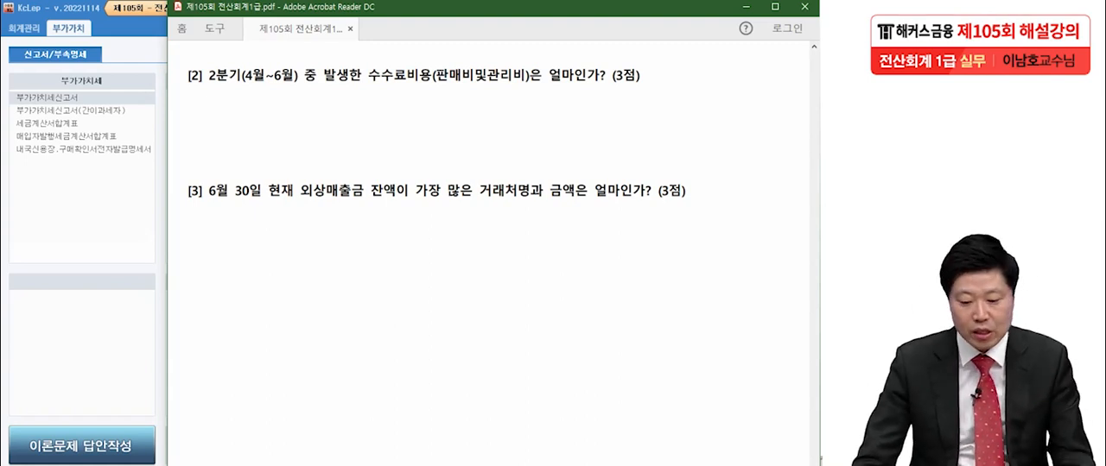
{"action": "key", "text": "alt+Tab"}
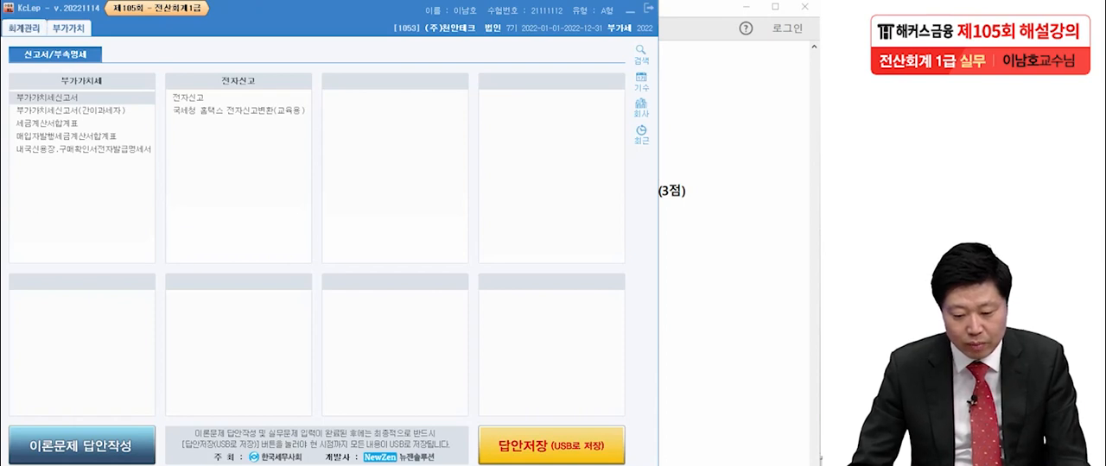
{"action": "left_click", "coordinate": [24, 28]}
{"action": "left_click", "coordinate": [354, 149]}
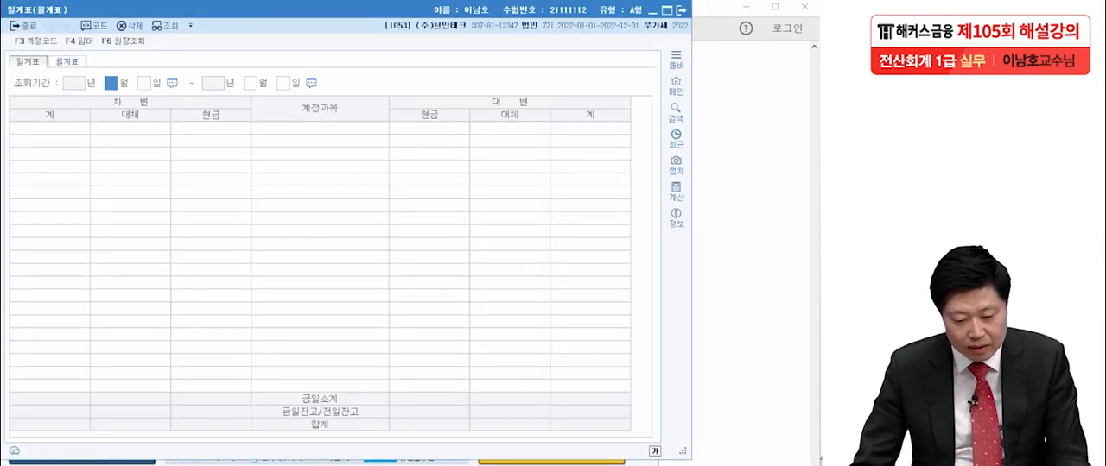
{"action": "type", "text": "4"}
{"action": "key", "text": "Return"}
{"action": "key", "text": "Return"}
{"action": "type", "text": "6"}
{"action": "key", "text": "Return"}
{"action": "key", "text": "Return"}
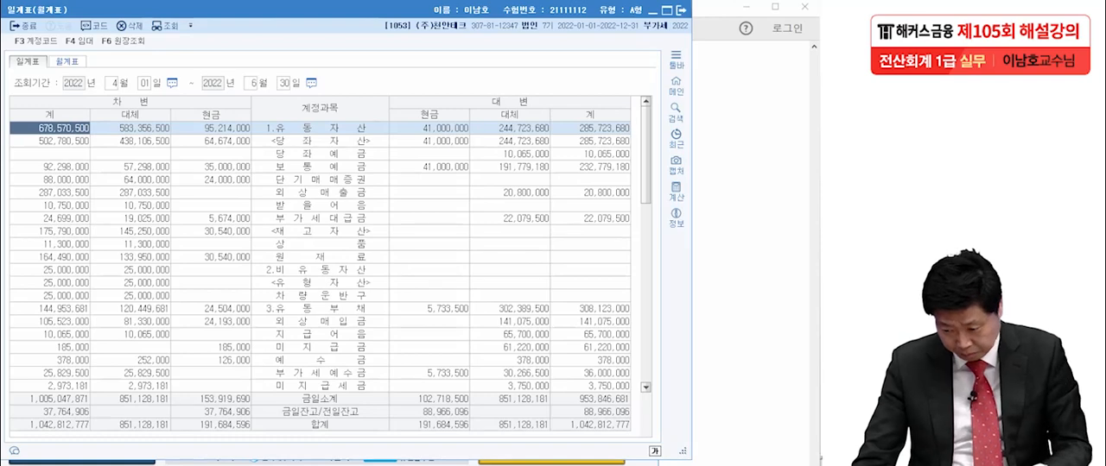
- Recheck question [2] and locate the 수수료비용 row under 판매비및일반관리비 in the 일계표
{"action": "key", "text": "alt+Tab"}
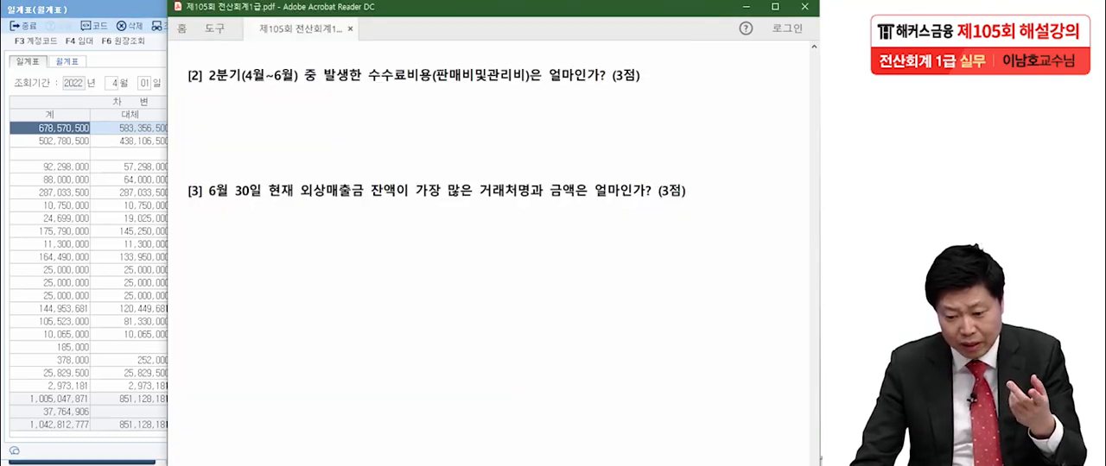
{"action": "key", "text": "alt+Tab"}
{"action": "scroll", "coordinate": [329, 259], "scroll_direction": "down", "scroll_amount": 6}
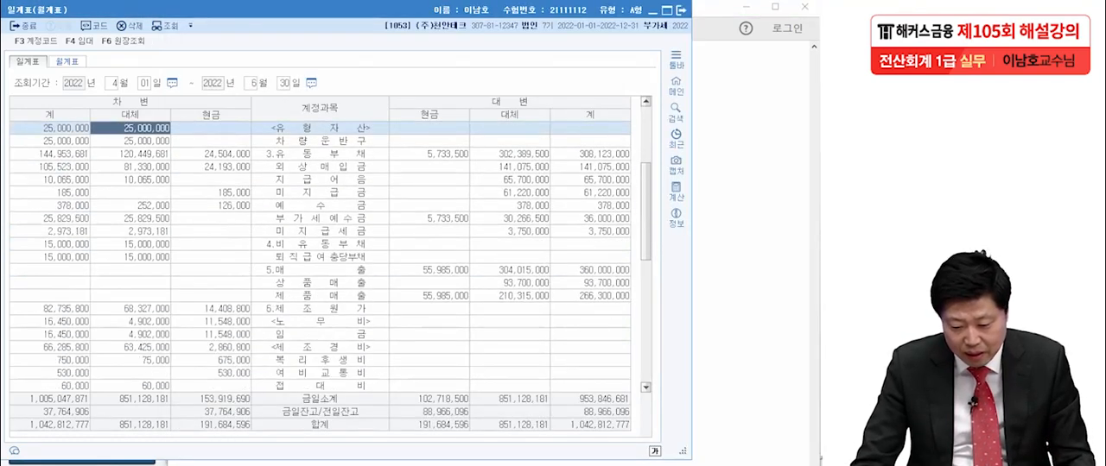
{"action": "scroll", "coordinate": [329, 259], "scroll_direction": "down", "scroll_amount": 6}
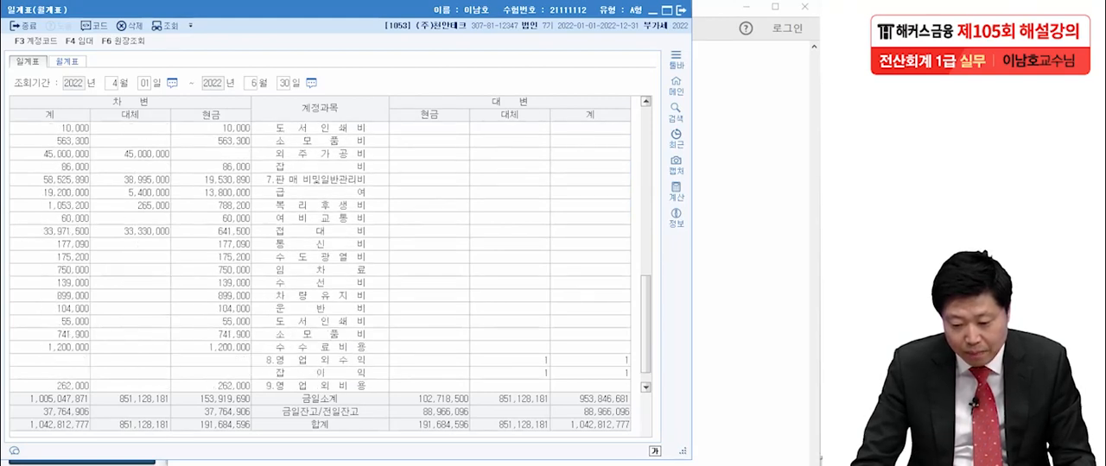
{"action": "left_click", "coordinate": [320, 180]}
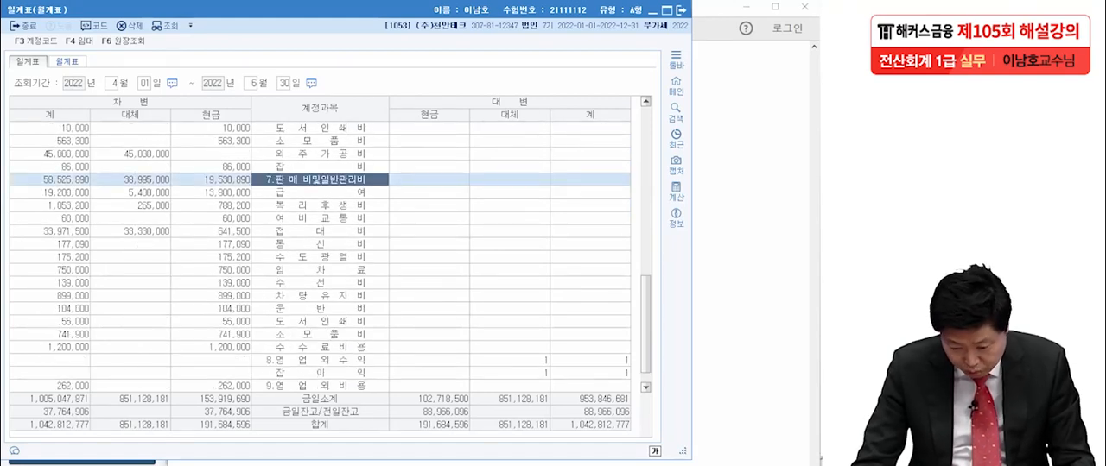
{"action": "left_click", "coordinate": [319, 347]}
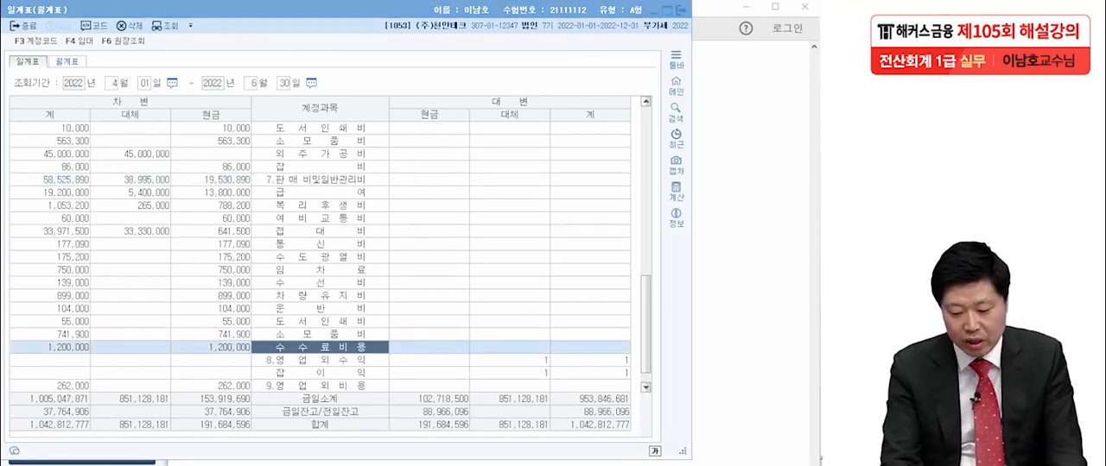
- Circle the 수수료비용 account and its debit total, and handwrite a circled 1,200,000 above the report
{"action": "mouse_move", "coordinate": [375, 350]}
{"action": "left_mouse_down"}
{"action": "mouse_move", "coordinate": [266, 344]}
{"action": "mouse_move", "coordinate": [401, 360]}
{"action": "left_mouse_up"}
{"action": "left_click_drag", "start_coordinate": [82, 350], "coordinate": [86, 351]}
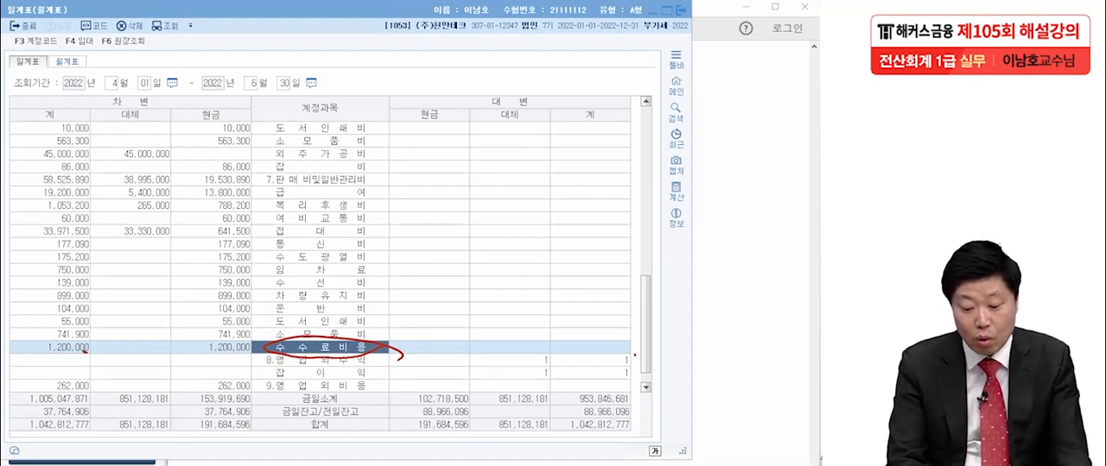
{"action": "mouse_move", "coordinate": [87, 352]}
{"action": "left_mouse_down"}
{"action": "mouse_move", "coordinate": [27, 350]}
{"action": "mouse_move", "coordinate": [88, 371]}
{"action": "left_mouse_up"}
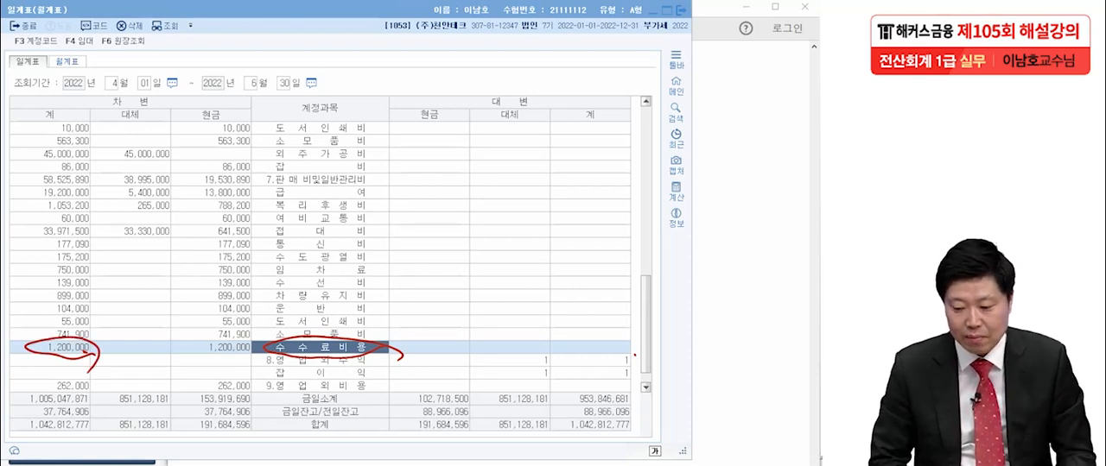
{"action": "mouse_move", "coordinate": [573, 51]}
{"action": "left_mouse_down"}
{"action": "mouse_move", "coordinate": [563, 70]}
{"action": "mouse_move", "coordinate": [581, 74]}
{"action": "left_mouse_up"}
{"action": "left_click_drag", "start_coordinate": [595, 60], "coordinate": [617, 71]}
{"action": "mouse_move", "coordinate": [637, 62]}
{"action": "left_mouse_down"}
{"action": "mouse_move", "coordinate": [634, 72]}
{"action": "mouse_move", "coordinate": [649, 73]}
{"action": "left_mouse_up"}
{"action": "mouse_move", "coordinate": [655, 73]}
{"action": "left_mouse_down"}
{"action": "mouse_move", "coordinate": [710, 69]}
{"action": "mouse_move", "coordinate": [711, 121]}
{"action": "left_mouse_up"}
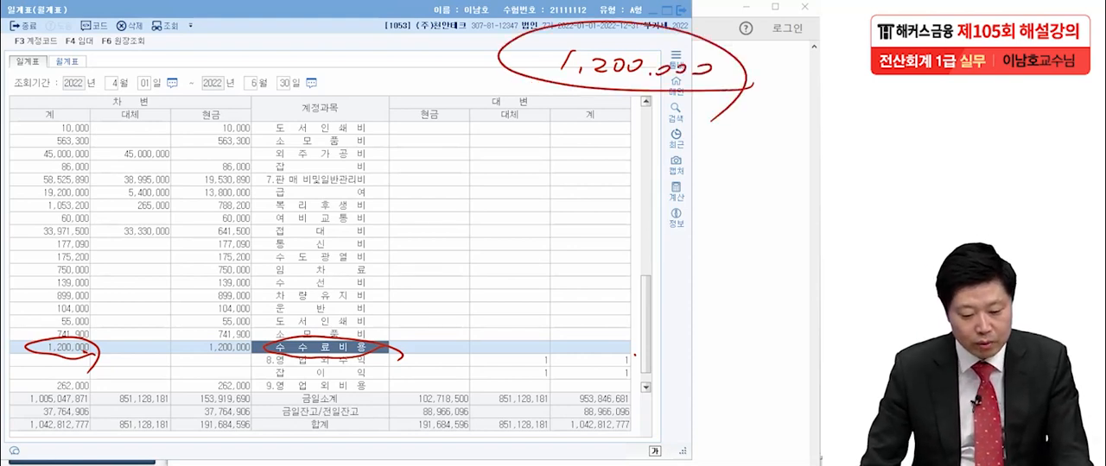
- Open the 수수료비용 ledger, step through its 04-04, 05-03 and 06-03 entries, and circle their debit amounts
{"action": "key", "text": "F6"}
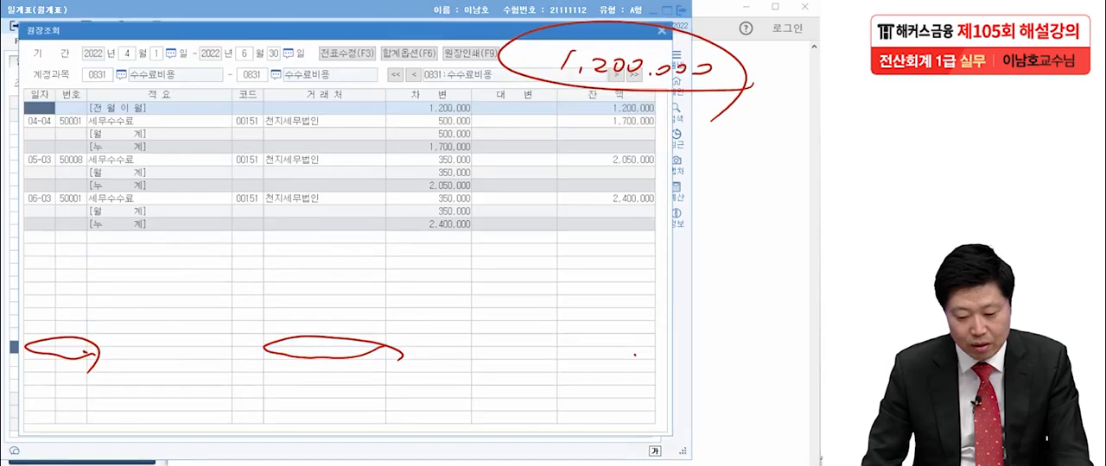
{"action": "key", "text": "Down"}
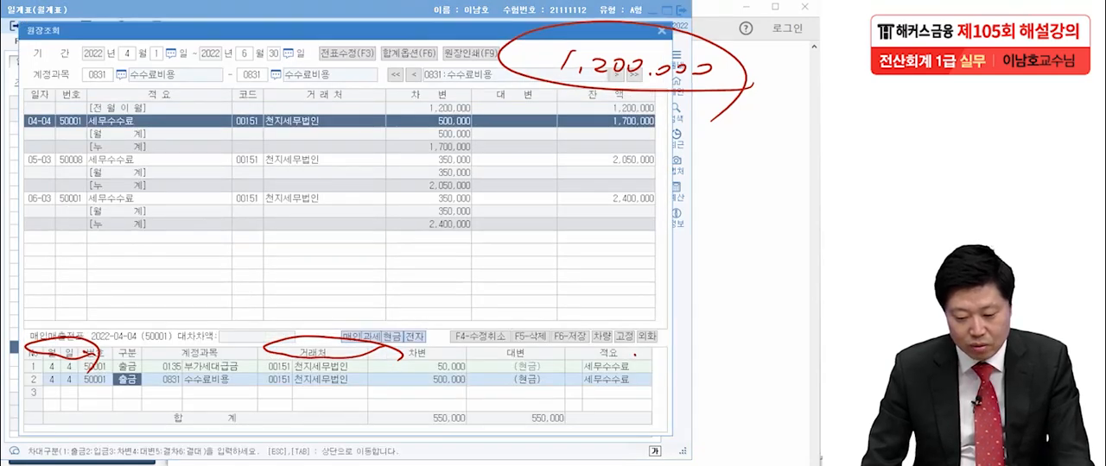
{"action": "key", "text": "Down"}
{"action": "key", "text": "Down"}
{"action": "key", "text": "Down"}
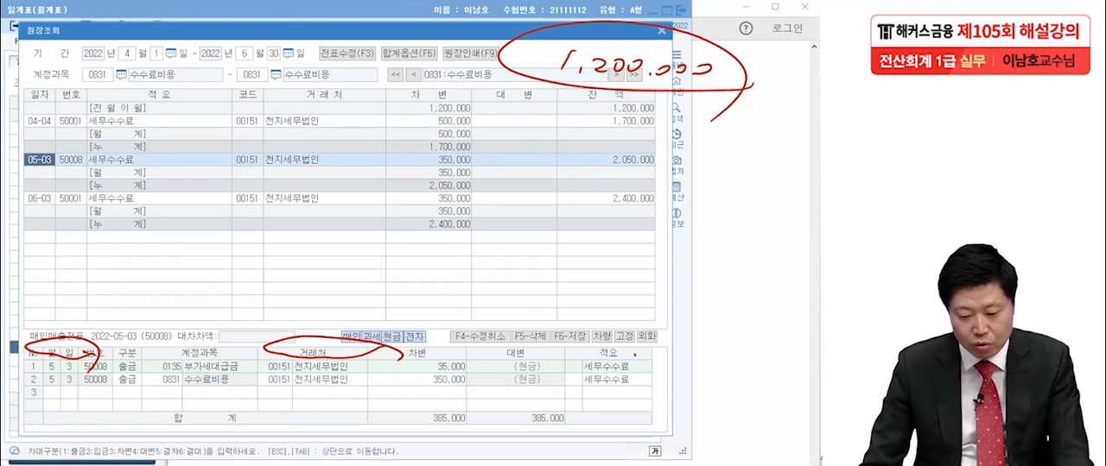
{"action": "key", "text": "Down"}
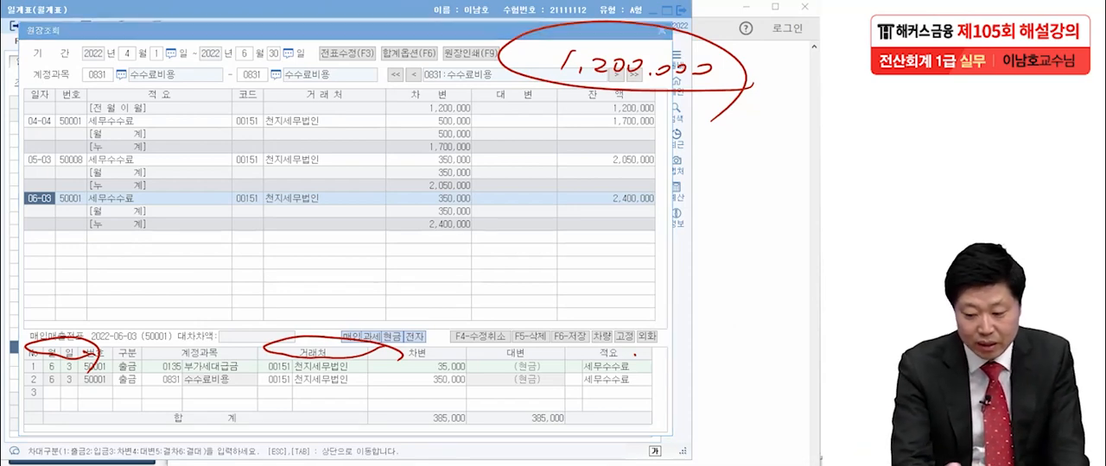
{"action": "mouse_move", "coordinate": [480, 123]}
{"action": "left_mouse_down"}
{"action": "mouse_move", "coordinate": [475, 111]}
{"action": "mouse_move", "coordinate": [484, 129]}
{"action": "mouse_move", "coordinate": [429, 162]}
{"action": "mouse_move", "coordinate": [489, 160]}
{"action": "left_mouse_up"}
{"action": "mouse_move", "coordinate": [489, 208]}
{"action": "left_mouse_down"}
{"action": "mouse_move", "coordinate": [463, 210]}
{"action": "mouse_move", "coordinate": [501, 209]}
{"action": "left_mouse_up"}
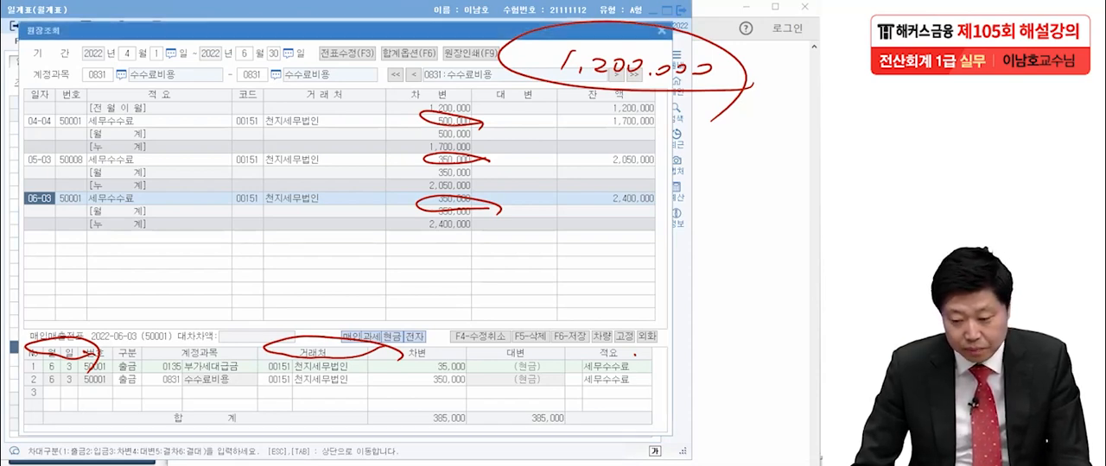
- Close the ledger and 일계표, enter 1,200,000 as practical answer [2] in 이론문제 답안작성, and close the answer dialog
{"action": "left_click", "coordinate": [662, 31]}
{"action": "left_click", "coordinate": [681, 10]}
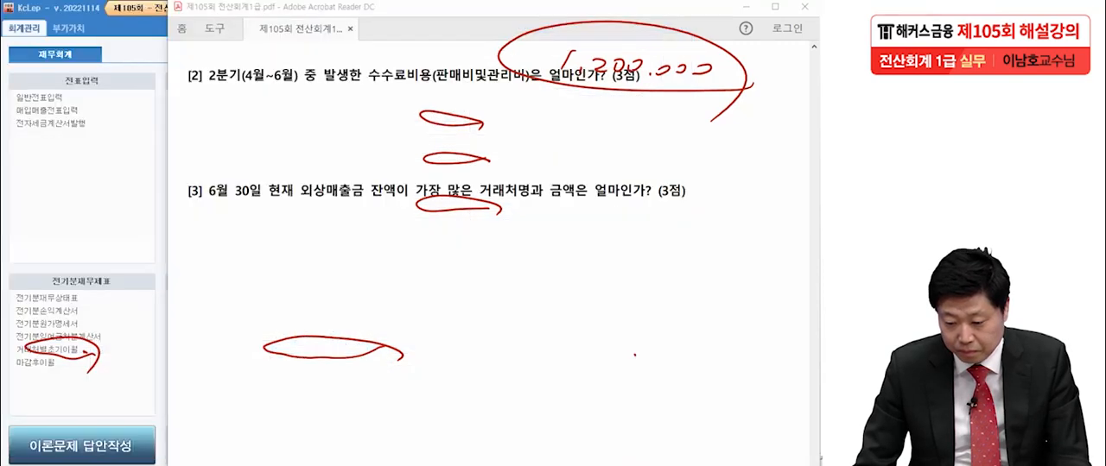
{"action": "left_click", "coordinate": [82, 446]}
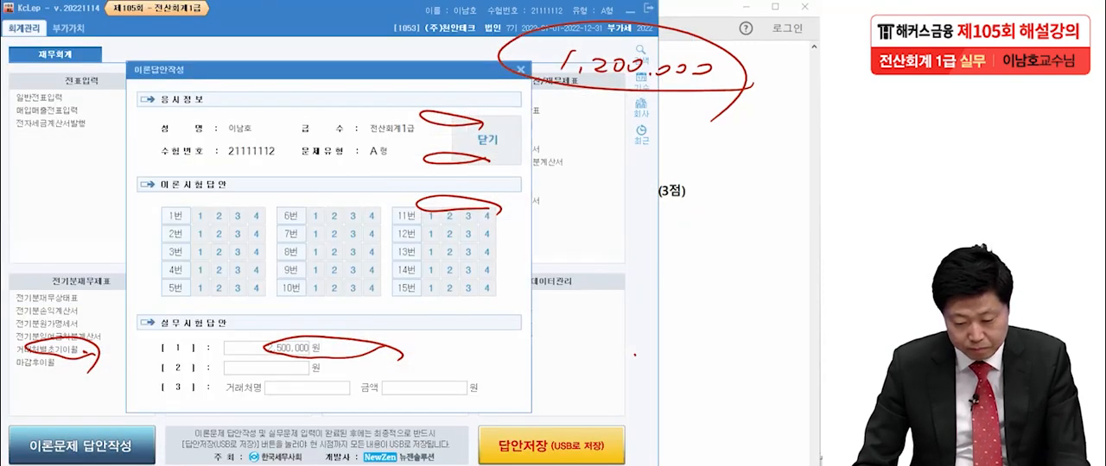
{"action": "left_click", "coordinate": [266, 369]}
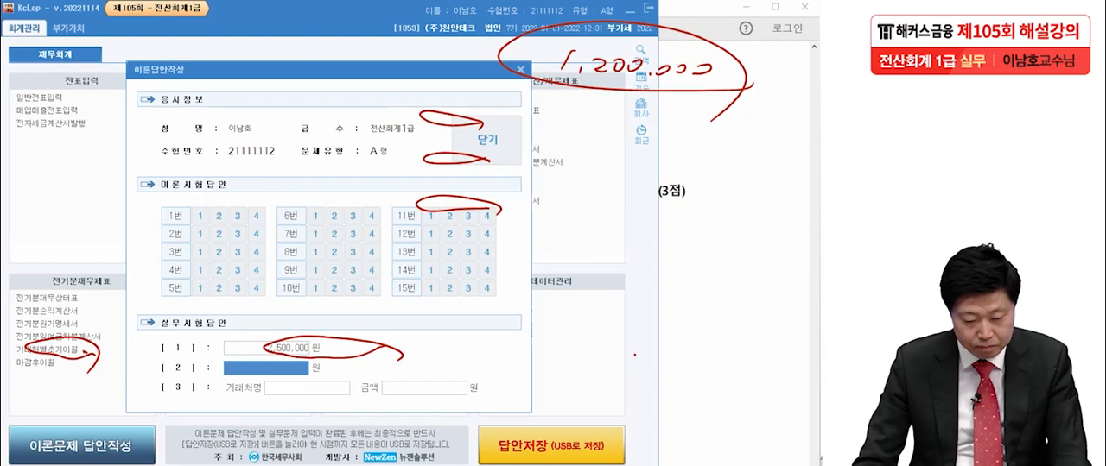
{"action": "key", "text": "Escape"}
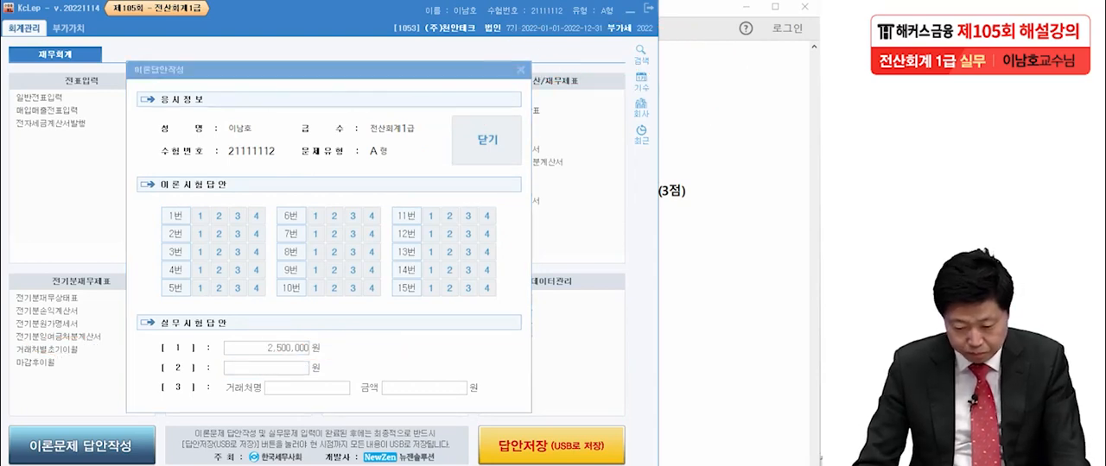
{"action": "left_click", "coordinate": [266, 369]}
{"action": "type", "text": "1,200,000"}
{"action": "key", "text": "Return"}
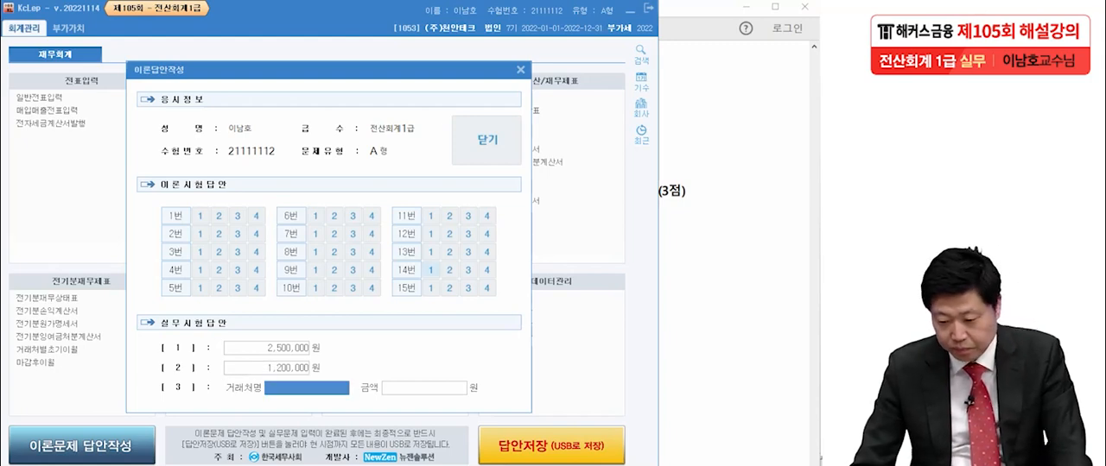
{"action": "left_click", "coordinate": [486, 139]}
{"action": "left_click", "coordinate": [310, 377]}
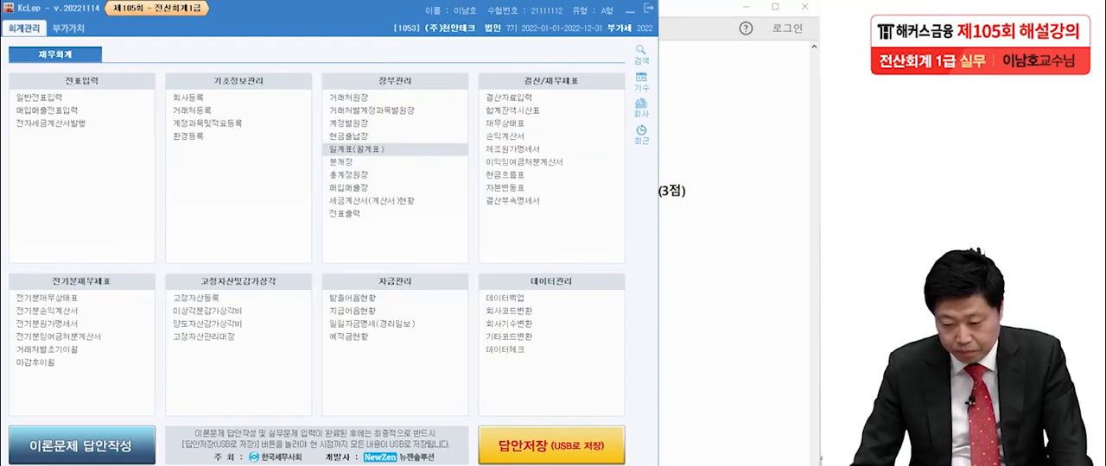
- Read question [3] in the exam PDF, then open KcLep's 거래처원장 with the period 2022-01-01 to 2022-06-30
{"action": "key", "text": "alt+Tab"}
{"action": "scroll", "coordinate": [490, 251], "scroll_direction": "down", "scroll_amount": 3}
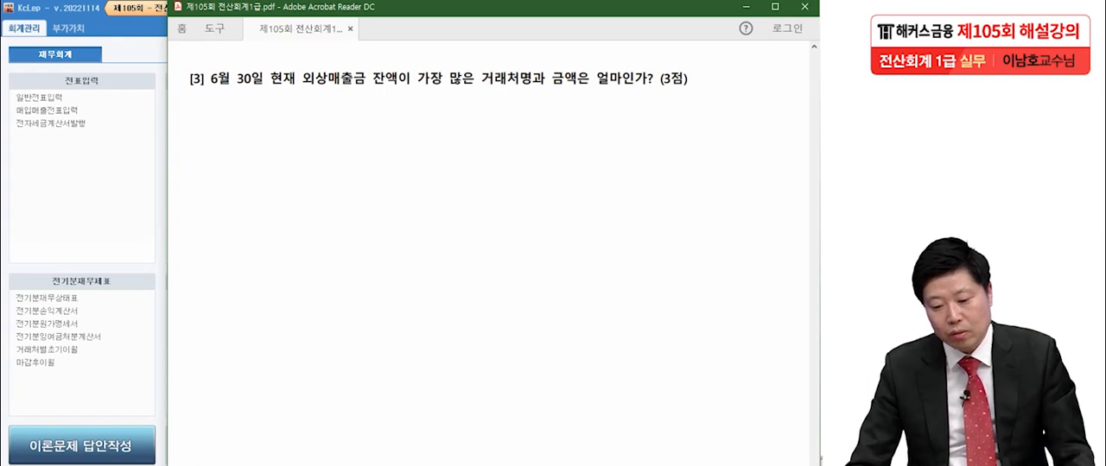
{"action": "key", "text": "alt+Tab"}
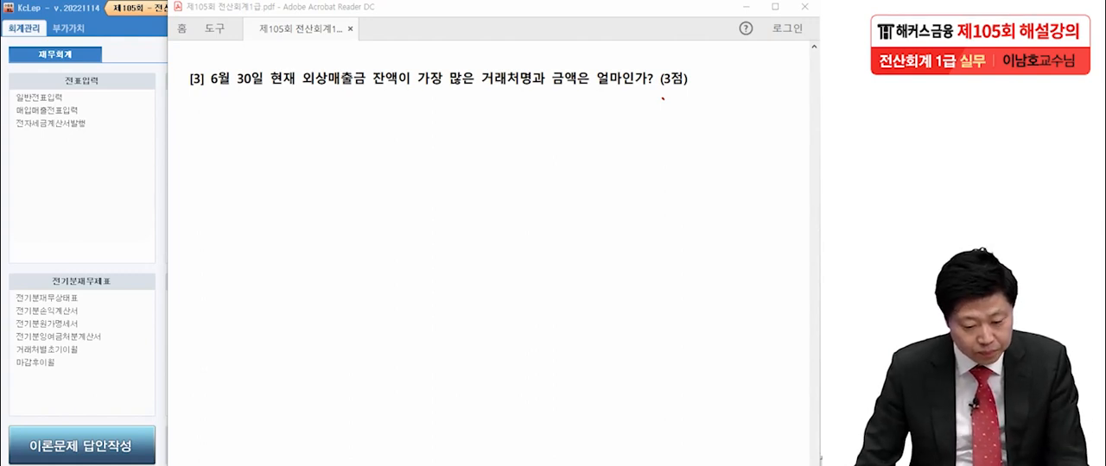
{"action": "key", "text": "alt+Tab"}
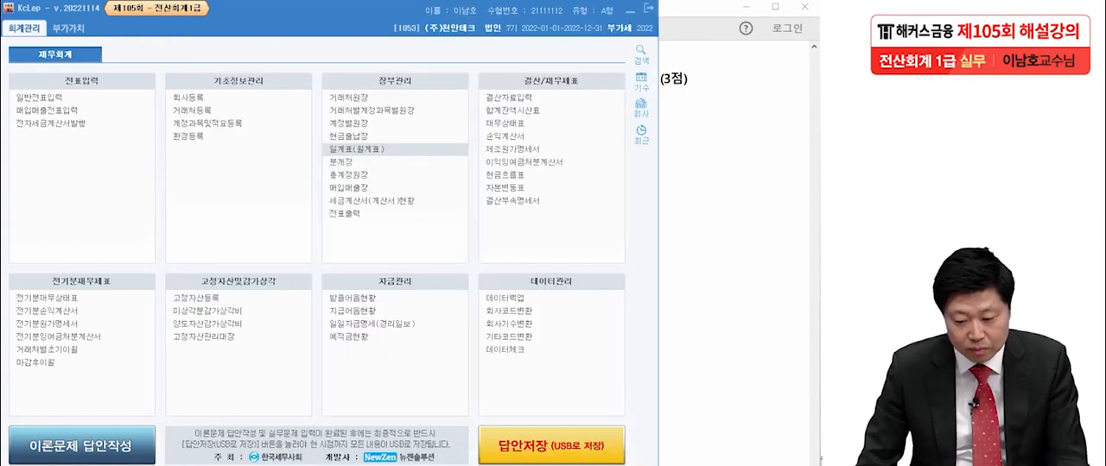
{"action": "left_click", "coordinate": [349, 98]}
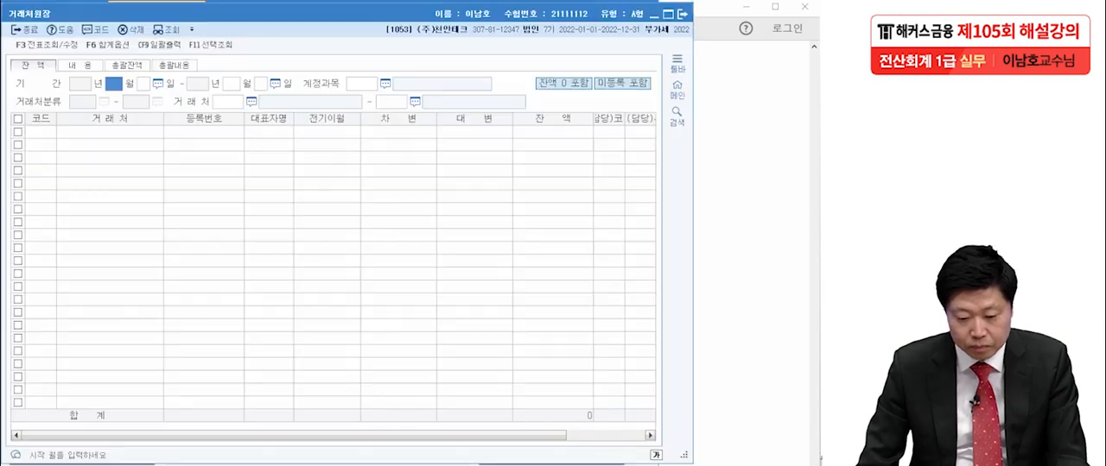
{"action": "type", "text": "1"}
{"action": "key", "text": "Return"}
{"action": "key", "text": "Return"}
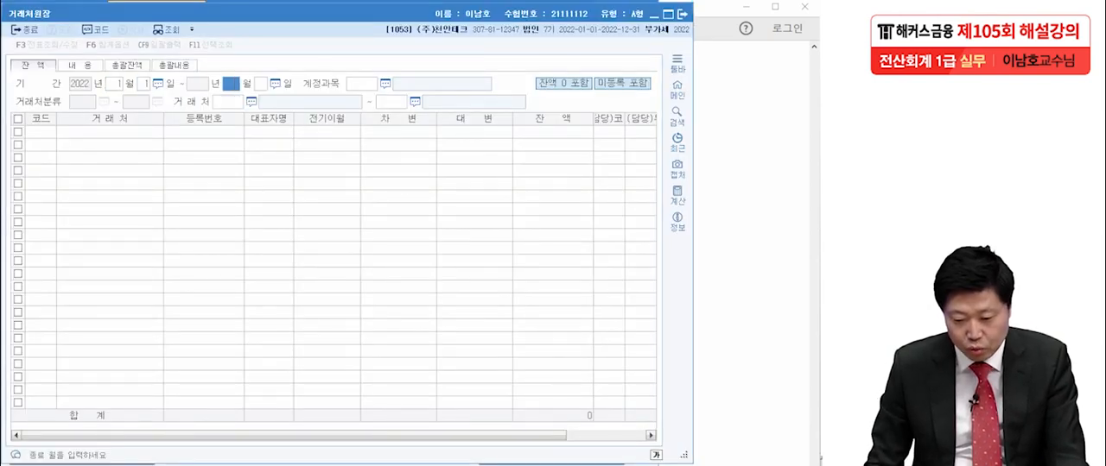
{"action": "type", "text": "6"}
{"action": "key", "text": "Return"}
{"action": "key", "text": "Return"}
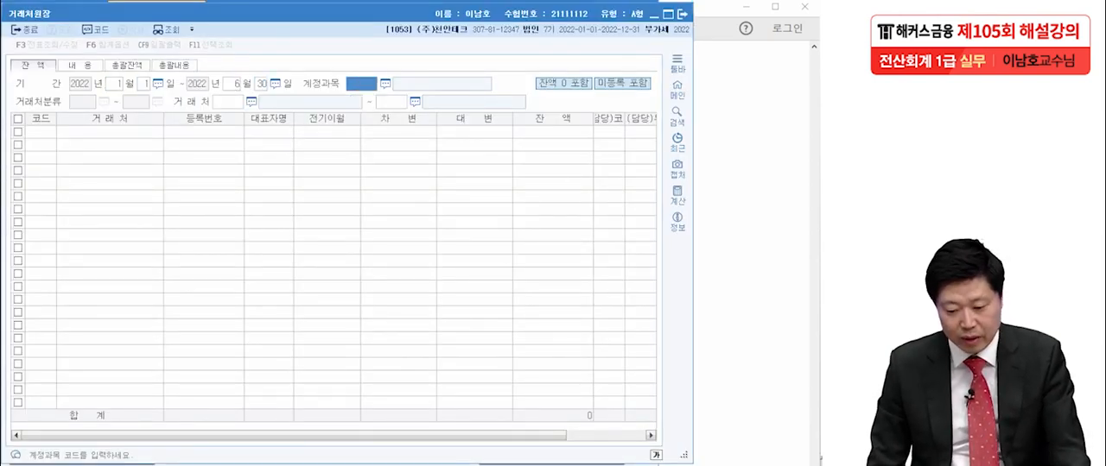
- Query the 거래처원장 balances for account 0108 외상매출금 across the full range of 거래처, 00101 to 99613
{"action": "key", "text": "F2"}
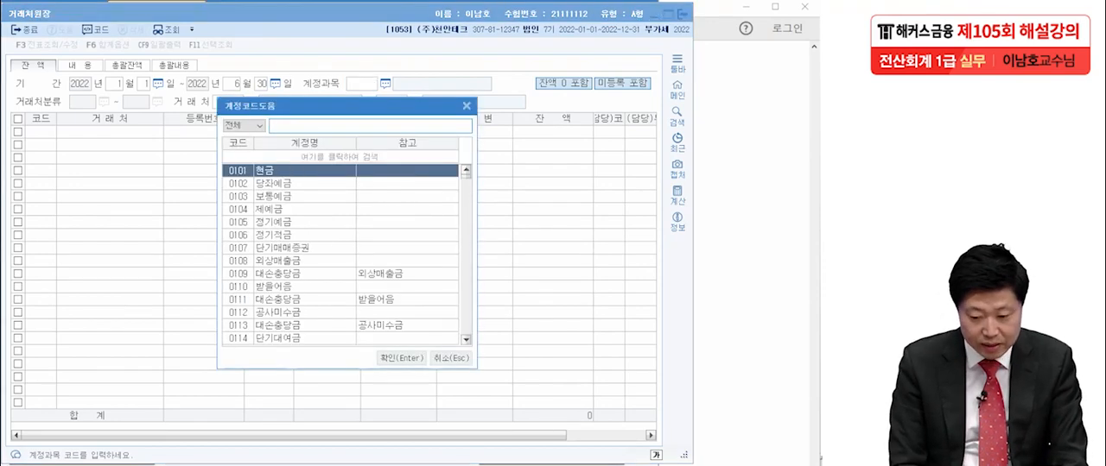
{"action": "type", "text": "외상"}
{"action": "key", "text": "Return"}
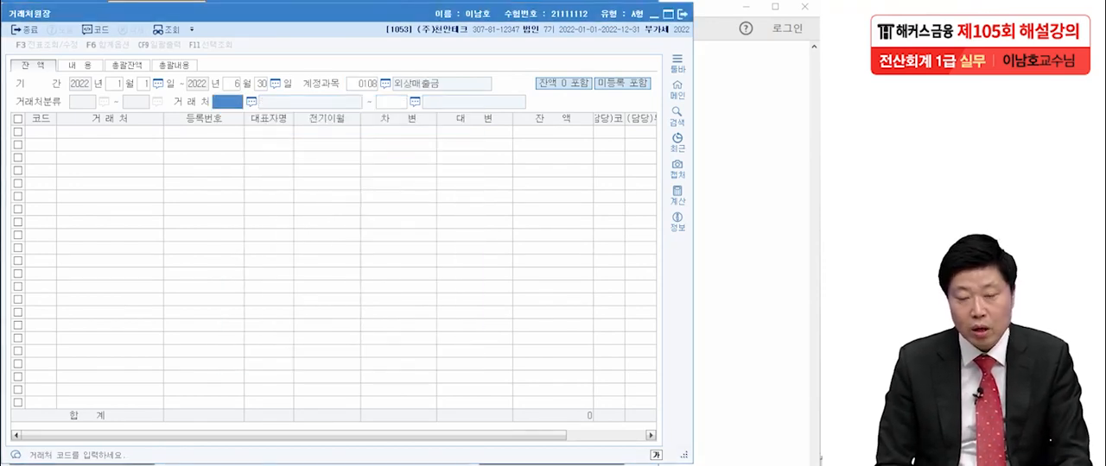
{"action": "key", "text": "Return"}
{"action": "key", "text": "Return"}
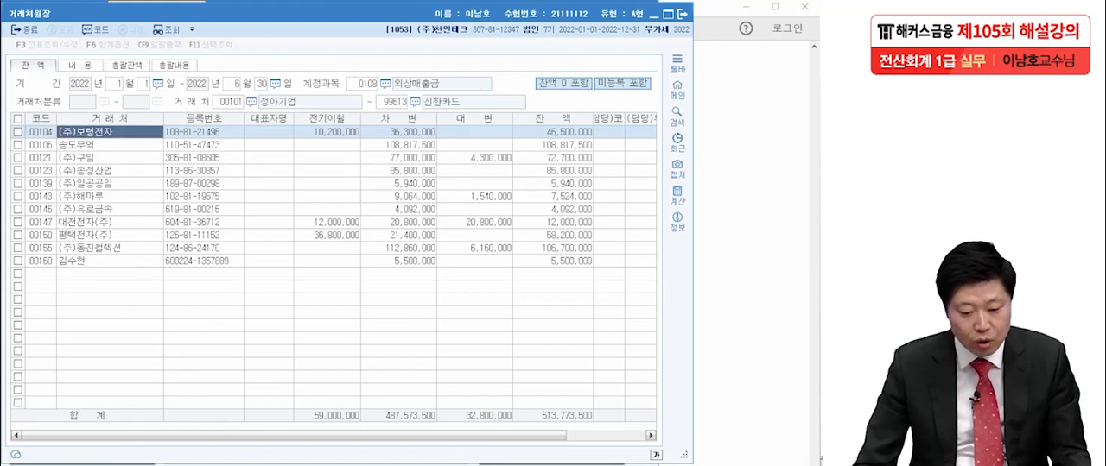
- Mark the June period, the 0108 외상매출금 account, the 잔액 column and the 송도무역 row, and recheck question [3] in the exam PDF
{"action": "mouse_move", "coordinate": [281, 82]}
{"action": "left_mouse_down"}
{"action": "mouse_move", "coordinate": [211, 82]}
{"action": "mouse_move", "coordinate": [281, 85]}
{"action": "left_mouse_up"}
{"action": "mouse_move", "coordinate": [439, 89]}
{"action": "left_mouse_down"}
{"action": "mouse_move", "coordinate": [339, 80]}
{"action": "mouse_move", "coordinate": [457, 71]}
{"action": "mouse_move", "coordinate": [451, 90]}
{"action": "left_mouse_up"}
{"action": "mouse_move", "coordinate": [586, 301]}
{"action": "left_mouse_down"}
{"action": "mouse_move", "coordinate": [570, 301]}
{"action": "mouse_move", "coordinate": [528, 209]}
{"action": "left_mouse_up"}
{"action": "mouse_move", "coordinate": [546, 128]}
{"action": "left_mouse_down"}
{"action": "mouse_move", "coordinate": [636, 197]}
{"action": "mouse_move", "coordinate": [572, 302]}
{"action": "left_mouse_up"}
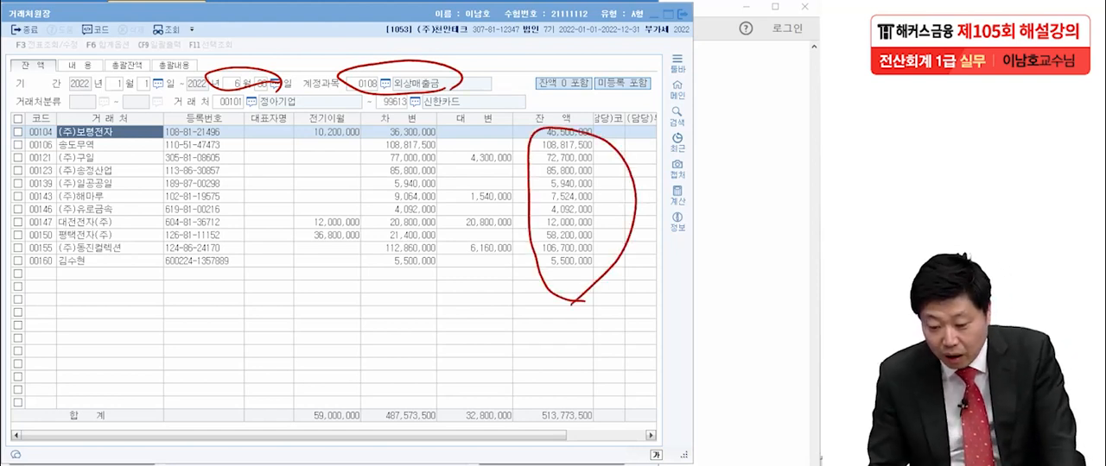
{"action": "mouse_move", "coordinate": [594, 150]}
{"action": "left_mouse_down"}
{"action": "mouse_move", "coordinate": [527, 142]}
{"action": "mouse_move", "coordinate": [577, 138]}
{"action": "mouse_move", "coordinate": [605, 150]}
{"action": "mouse_move", "coordinate": [13, 150]}
{"action": "left_mouse_up"}
{"action": "mouse_move", "coordinate": [100, 152]}
{"action": "left_mouse_down"}
{"action": "mouse_move", "coordinate": [66, 152]}
{"action": "mouse_move", "coordinate": [104, 133]}
{"action": "mouse_move", "coordinate": [85, 154]}
{"action": "left_mouse_up"}
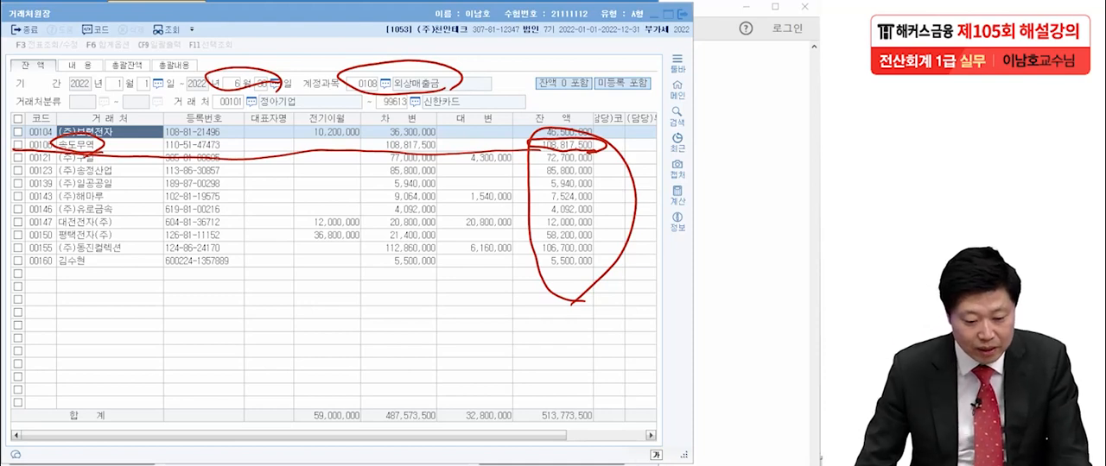
{"action": "key", "text": "alt+Tab"}
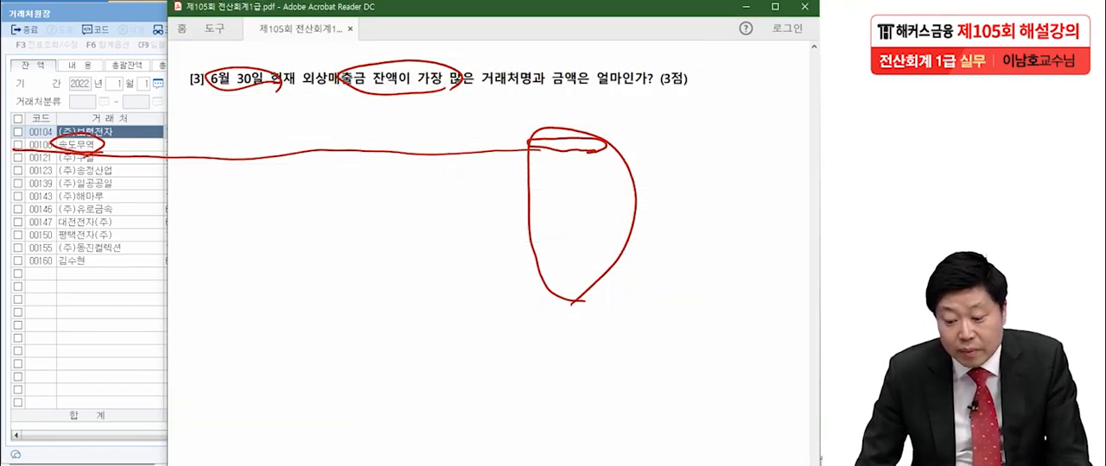
{"action": "key", "text": "alt+Tab"}
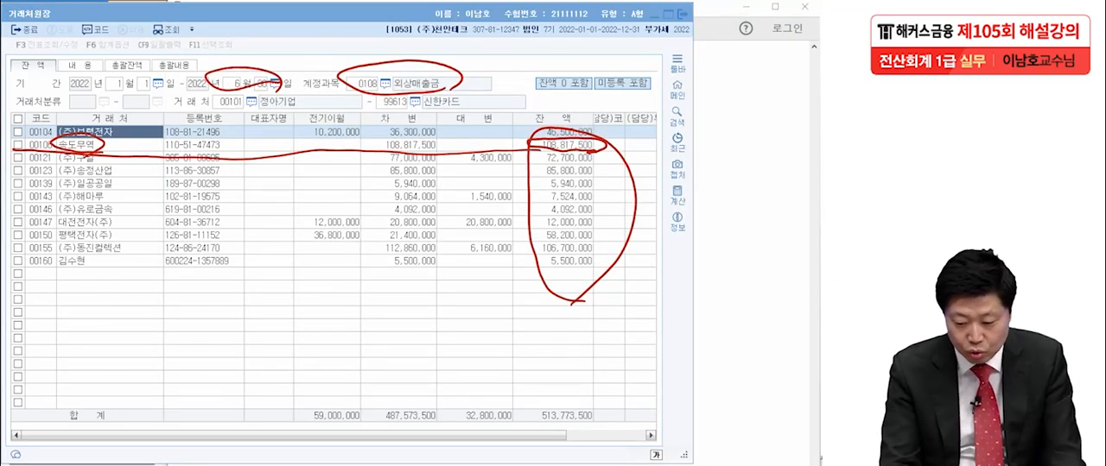
- Handwrite the answer "송도무역, 108,817,500" as an annotation below the ledger's balance column
{"action": "mouse_move", "coordinate": [494, 305]}
{"action": "left_mouse_down"}
{"action": "mouse_move", "coordinate": [465, 334]}
{"action": "mouse_move", "coordinate": [499, 330]}
{"action": "left_mouse_up"}
{"action": "left_click_drag", "start_coordinate": [490, 333], "coordinate": [488, 345]}
{"action": "mouse_move", "coordinate": [472, 347]}
{"action": "left_mouse_down"}
{"action": "mouse_move", "coordinate": [505, 342]}
{"action": "mouse_move", "coordinate": [489, 353]}
{"action": "left_mouse_up"}
{"action": "mouse_move", "coordinate": [506, 321]}
{"action": "left_mouse_down"}
{"action": "mouse_move", "coordinate": [520, 316]}
{"action": "mouse_move", "coordinate": [527, 328]}
{"action": "left_mouse_up"}
{"action": "left_click_drag", "start_coordinate": [518, 333], "coordinate": [534, 353]}
{"action": "left_click_drag", "start_coordinate": [537, 312], "coordinate": [539, 329]}
{"action": "left_click_drag", "start_coordinate": [539, 312], "coordinate": [563, 327]}
{"action": "left_click_drag", "start_coordinate": [548, 342], "coordinate": [550, 363]}
{"action": "left_click_drag", "start_coordinate": [577, 319], "coordinate": [576, 321]}
{"action": "left_click_drag", "start_coordinate": [586, 321], "coordinate": [601, 338]}
{"action": "left_click_drag", "start_coordinate": [591, 344], "coordinate": [610, 374]}
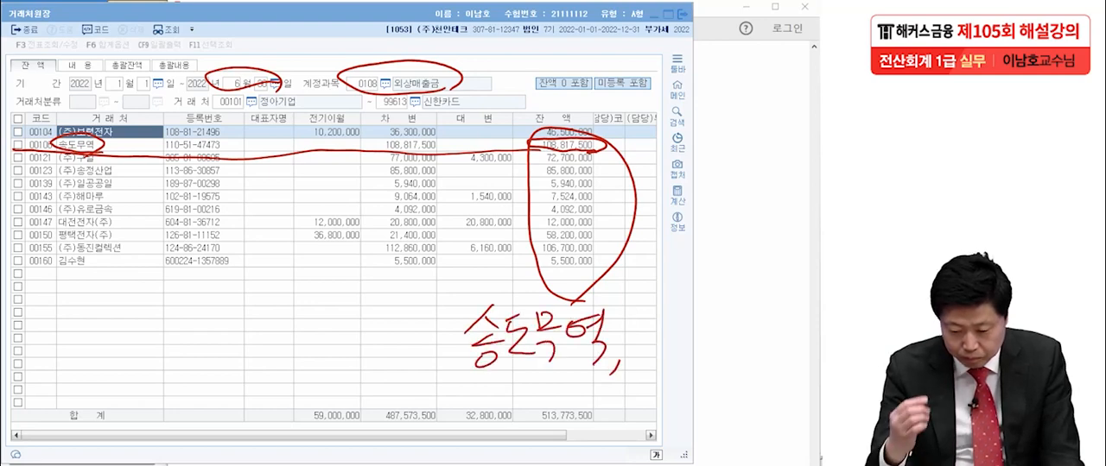
{"action": "left_click_drag", "start_coordinate": [655, 298], "coordinate": [646, 339]}
{"action": "left_click_drag", "start_coordinate": [673, 312], "coordinate": [703, 297]}
{"action": "left_click_drag", "start_coordinate": [706, 332], "coordinate": [702, 341]}
{"action": "mouse_move", "coordinate": [724, 292]}
{"action": "left_mouse_down"}
{"action": "mouse_move", "coordinate": [733, 336]}
{"action": "mouse_move", "coordinate": [754, 351]}
{"action": "left_mouse_up"}
{"action": "mouse_move", "coordinate": [783, 299]}
{"action": "left_mouse_down"}
{"action": "mouse_move", "coordinate": [764, 337]}
{"action": "mouse_move", "coordinate": [786, 316]}
{"action": "mouse_move", "coordinate": [798, 325]}
{"action": "left_mouse_up"}
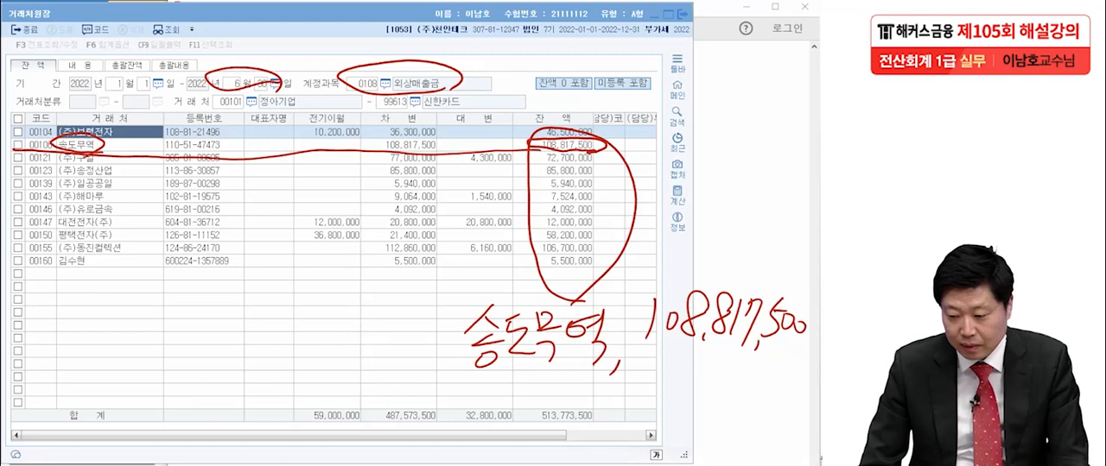
- Close the 거래처원장 and enter 송도무역 as the 거래처명 of practical answer [3] in 이론문제 답안작성
{"action": "left_click", "coordinate": [682, 13]}
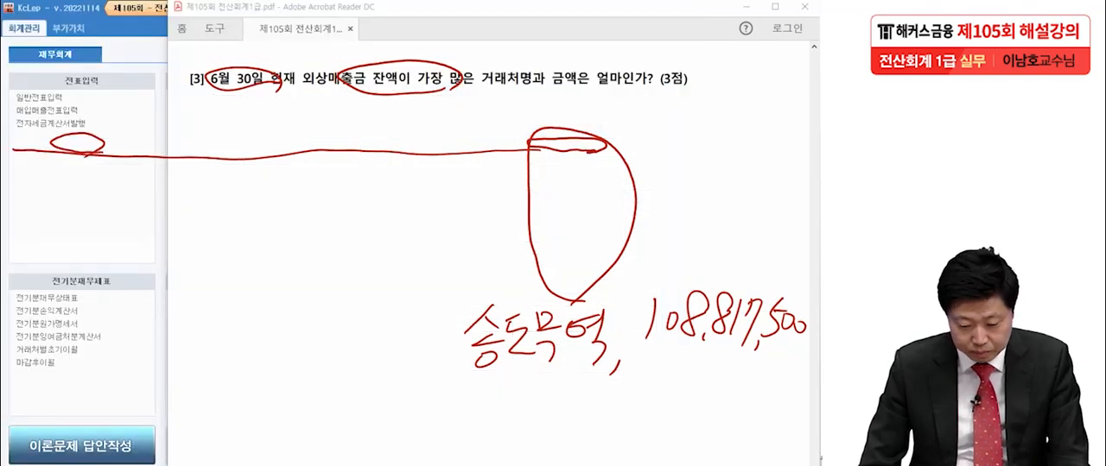
{"action": "left_click", "coordinate": [81, 446]}
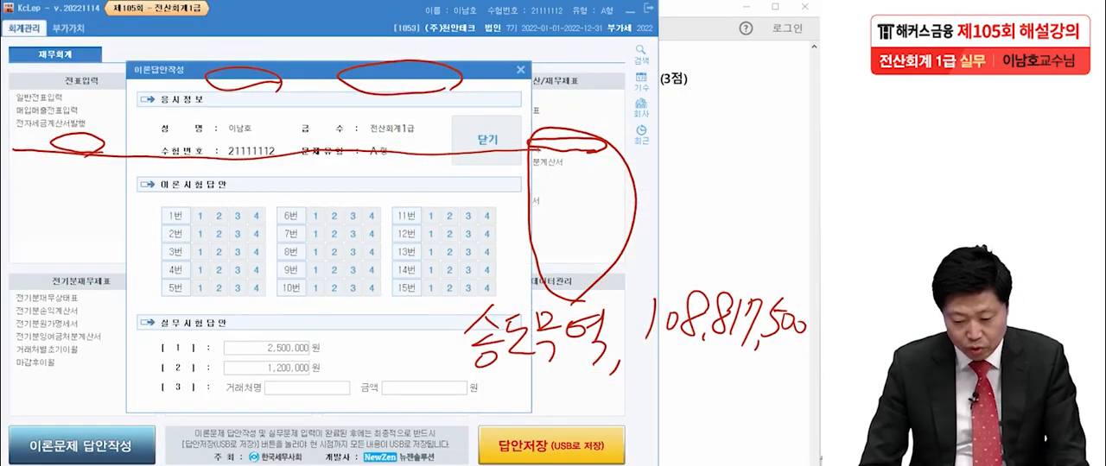
{"action": "left_click", "coordinate": [306, 388]}
{"action": "type", "text": "thdeh"}
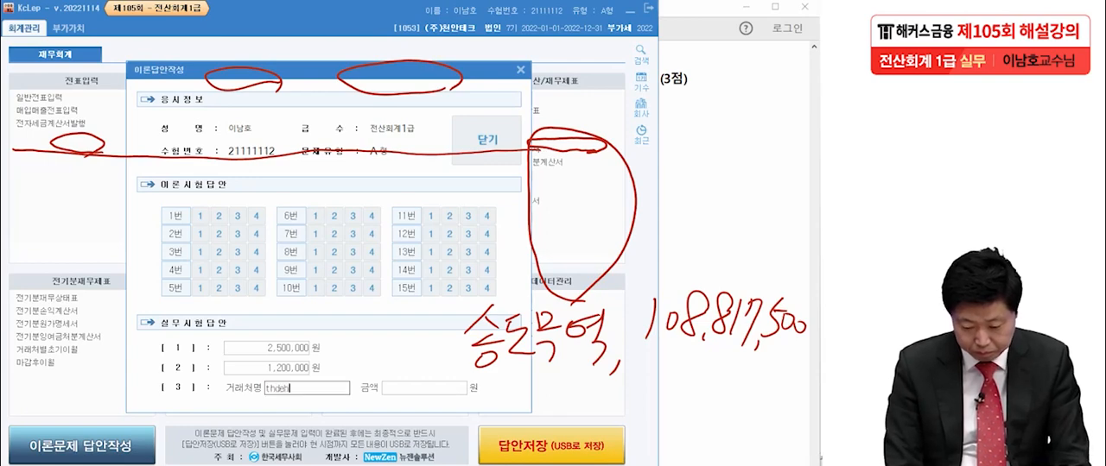
{"action": "key", "text": "BackSpace"}
{"action": "key", "text": "BackSpace"}
{"action": "key", "text": "BackSpace"}
{"action": "key", "text": "BackSpace"}
{"action": "key", "text": "BackSpace"}
{"action": "type", "text": "송도무여"}
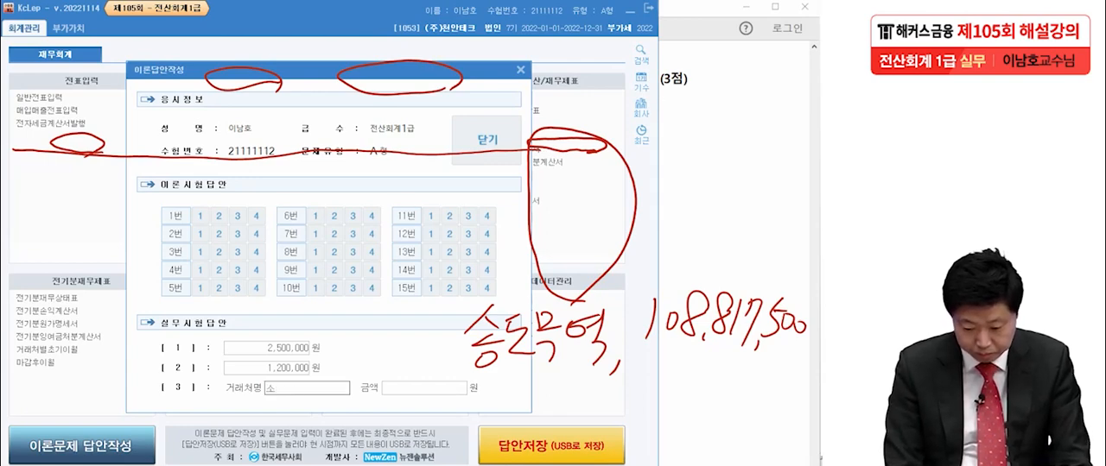
{"action": "type", "text": "ㄱ"}
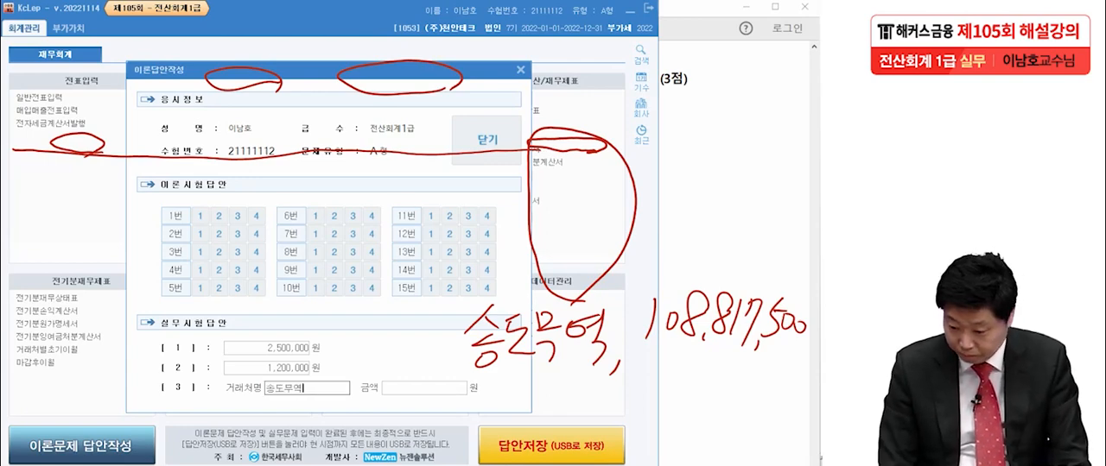
- Enter 108,817,500 as the 금액 of practical answer [3], close and confirm the answer dialog, and return to the exam PDF
{"action": "key", "text": "Tab"}
{"action": "type", "text": "10"}
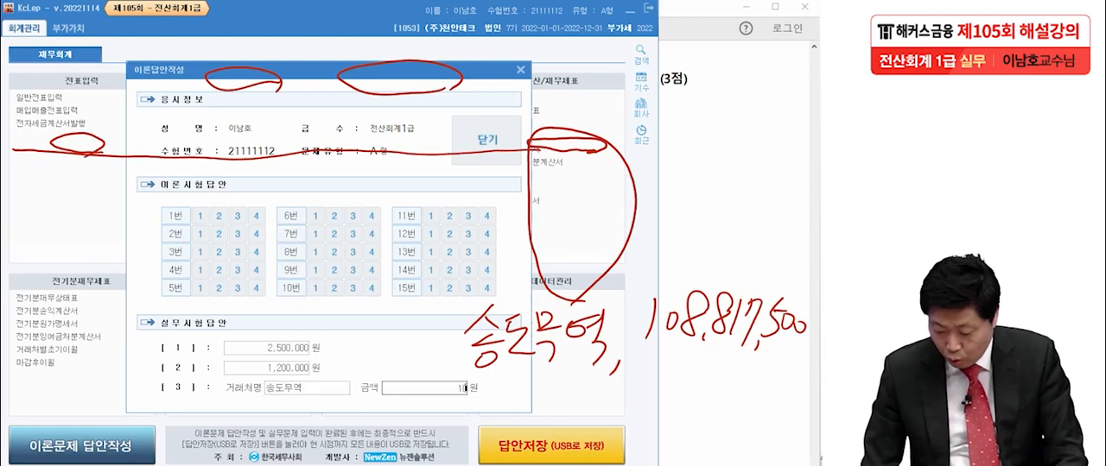
{"action": "type", "text": "8"}
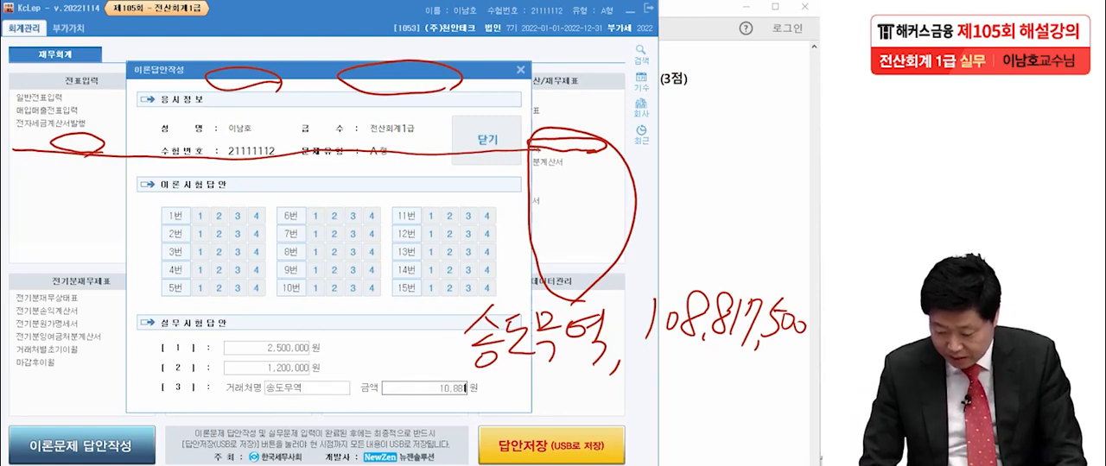
{"action": "type", "text": ",817,500"}
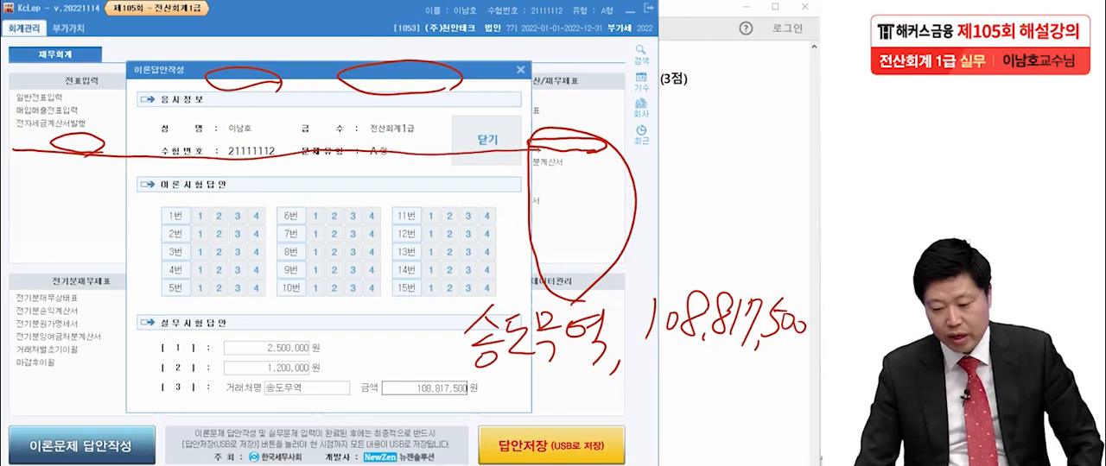
{"action": "left_click", "coordinate": [498, 138]}
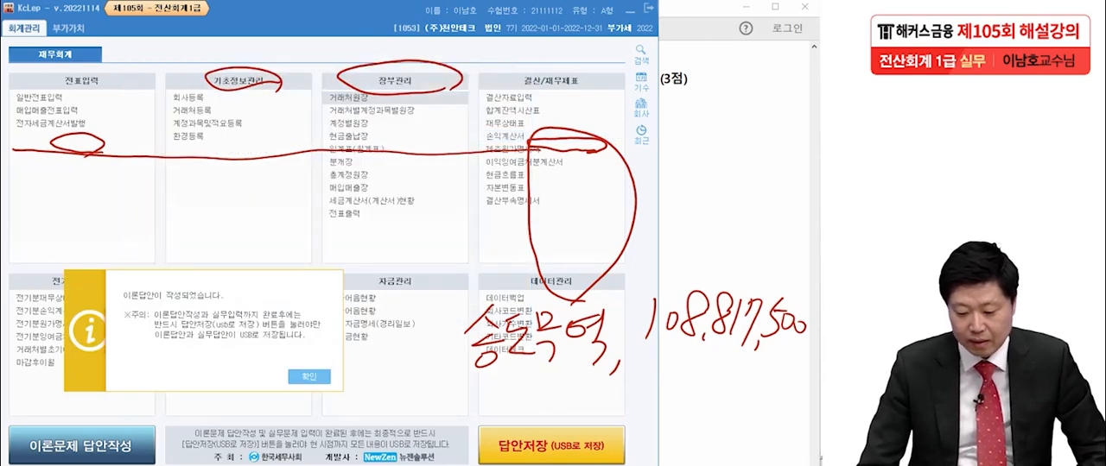
{"action": "left_click", "coordinate": [309, 377]}
{"action": "left_click", "coordinate": [734, 216]}
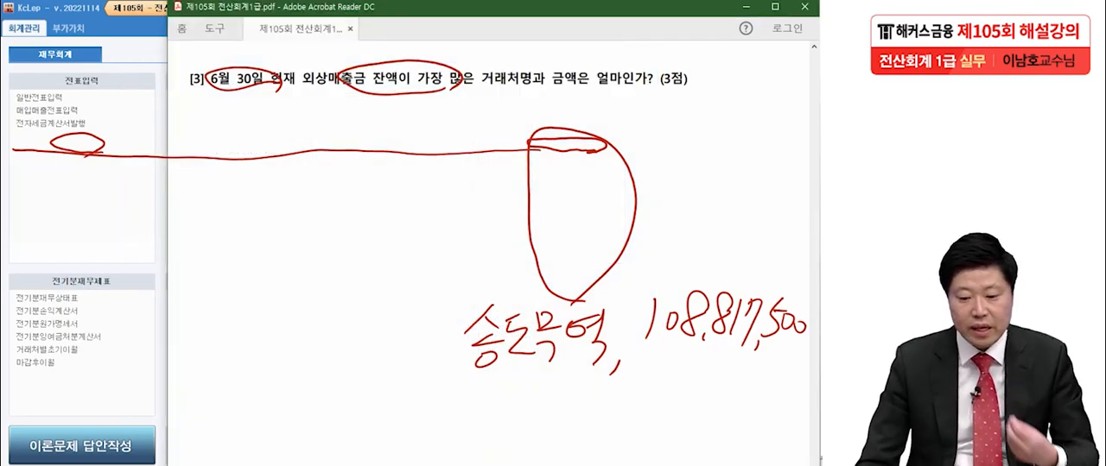